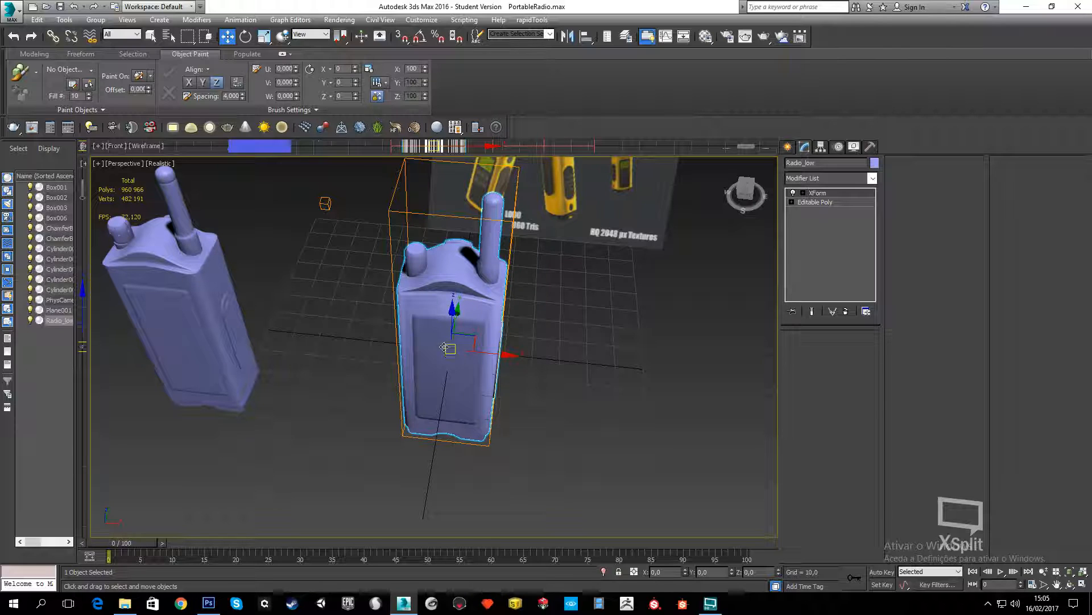
# Show edged faces on the radio models in the perspective viewport
pyautogui.keyDown('alt'); pyautogui.moveTo(435, 382); pyautogui.dragTo(594, 393, button='middle'); pyautogui.keyUp('alt')
pyautogui.scroll(-3, 541, 383)
pyautogui.click(787, 147)
pyautogui.press('F4')
pyautogui.scroll(3, 585, 356)
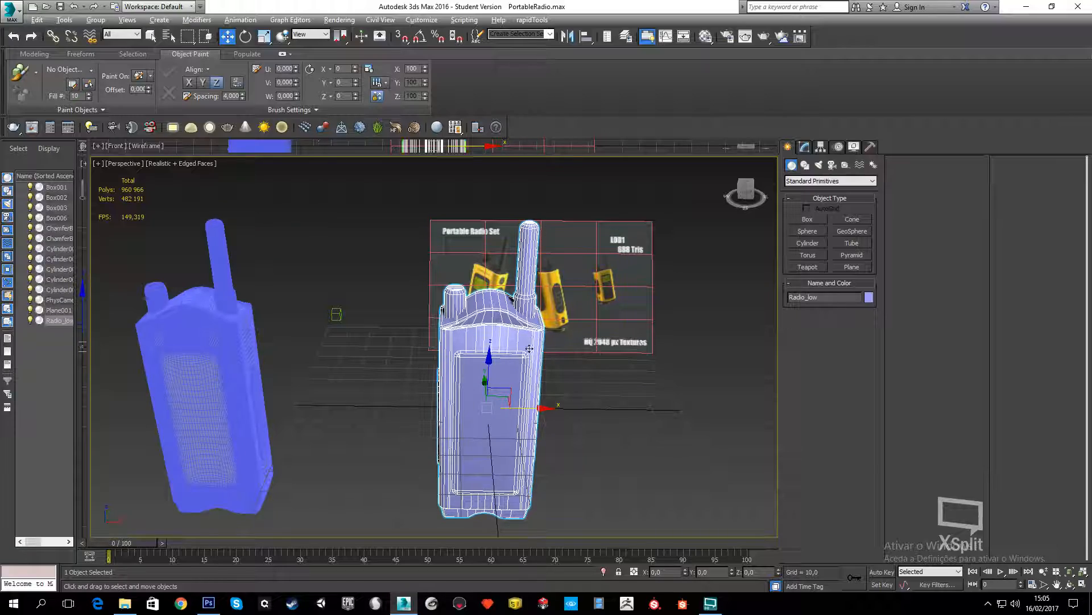
pyautogui.keyDown('alt'); pyautogui.moveTo(575, 376); pyautogui.dragTo(548, 326, button='middle'); pyautogui.keyUp('alt')
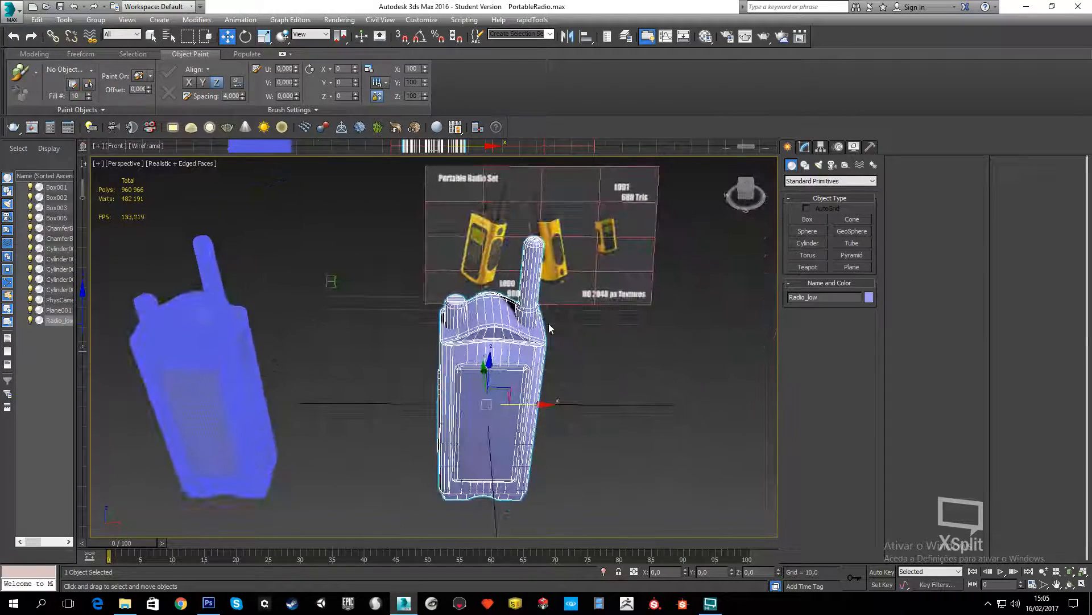
# Convert the separate high-poly radio to an Editable Mesh and show its modifier stack
pyautogui.click(249, 359)
pyautogui.moveTo(260, 361); pyautogui.dragTo(357, 351, button='middle')
pyautogui.rightClick(285, 390)
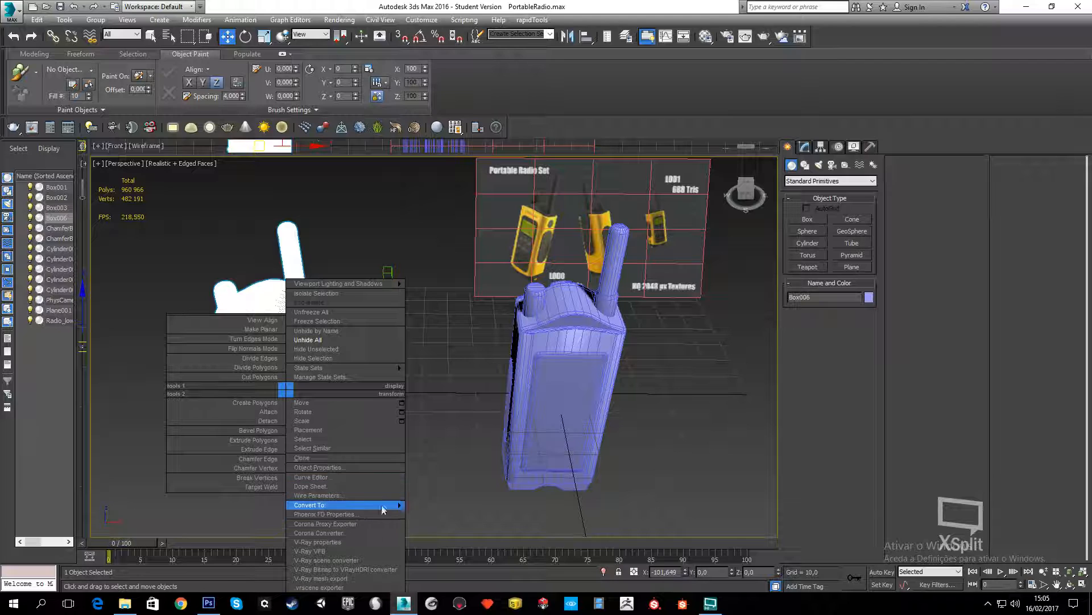
pyautogui.moveTo(385, 508)
pyautogui.click(455, 514)
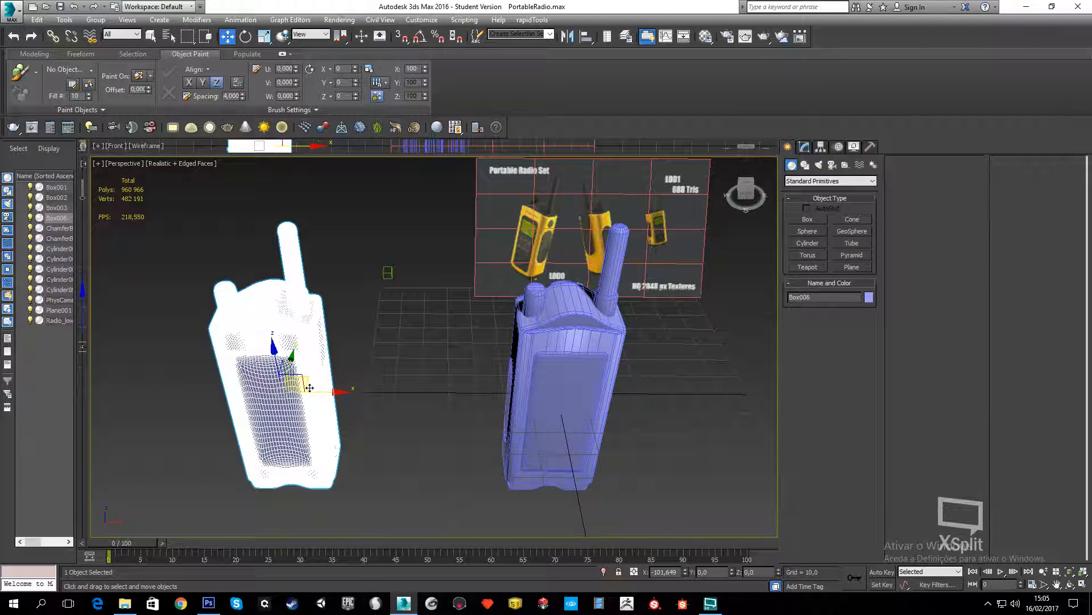
pyautogui.click(804, 147)
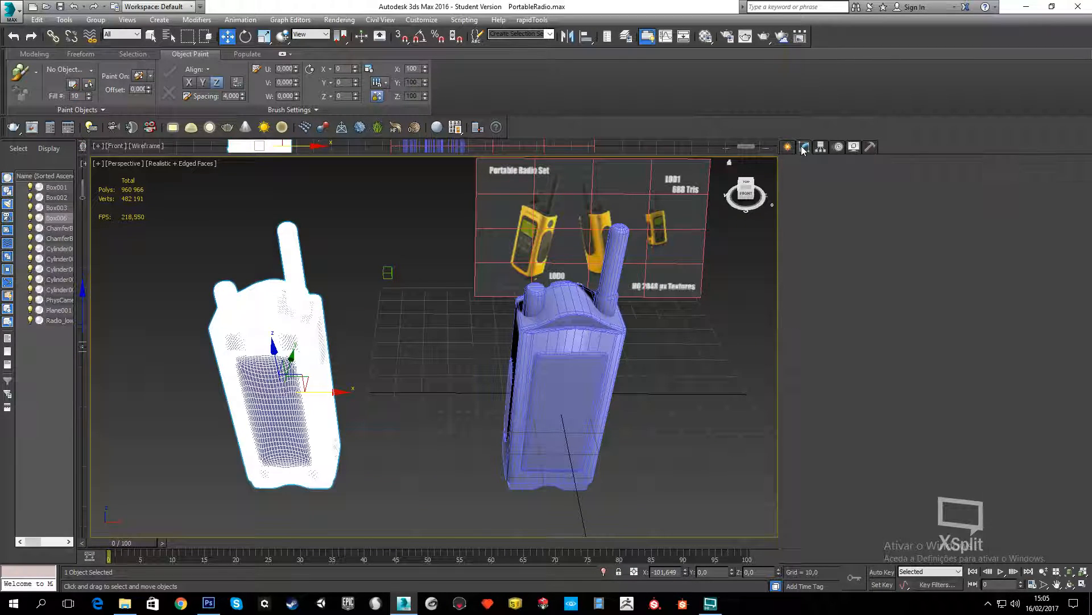
# Select the low-poly radio and unhide all hidden objects in the scene
pyautogui.scroll(-5, 304, 385)
pyautogui.moveTo(231, 389); pyautogui.dragTo(339, 405, button='middle')
pyautogui.scroll(5, 341, 401)
pyautogui.click(435, 388)
pyautogui.rightClick(272, 390)
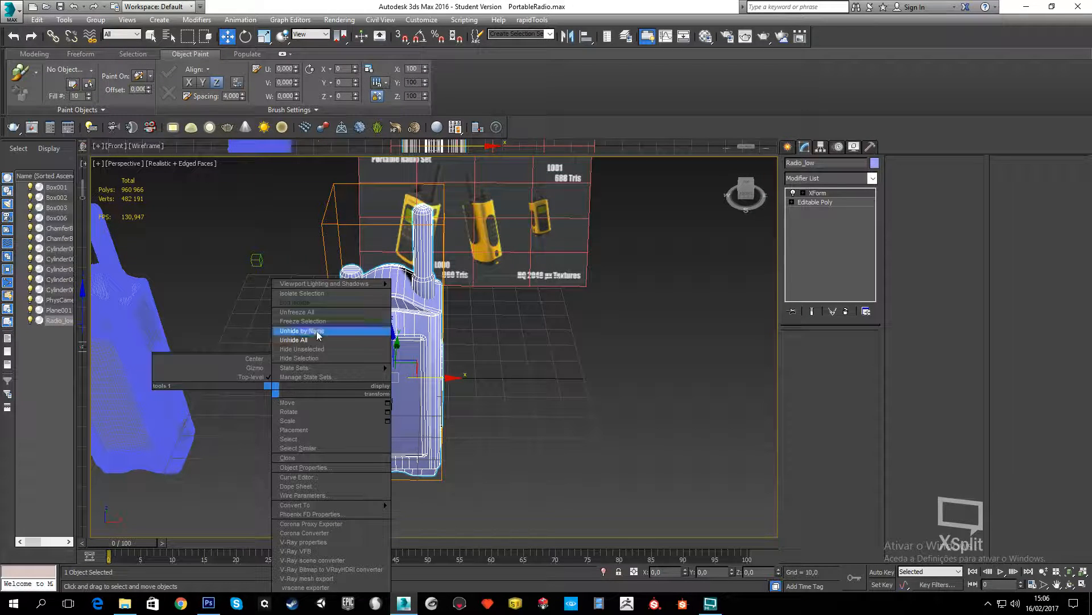
pyautogui.click(317, 340)
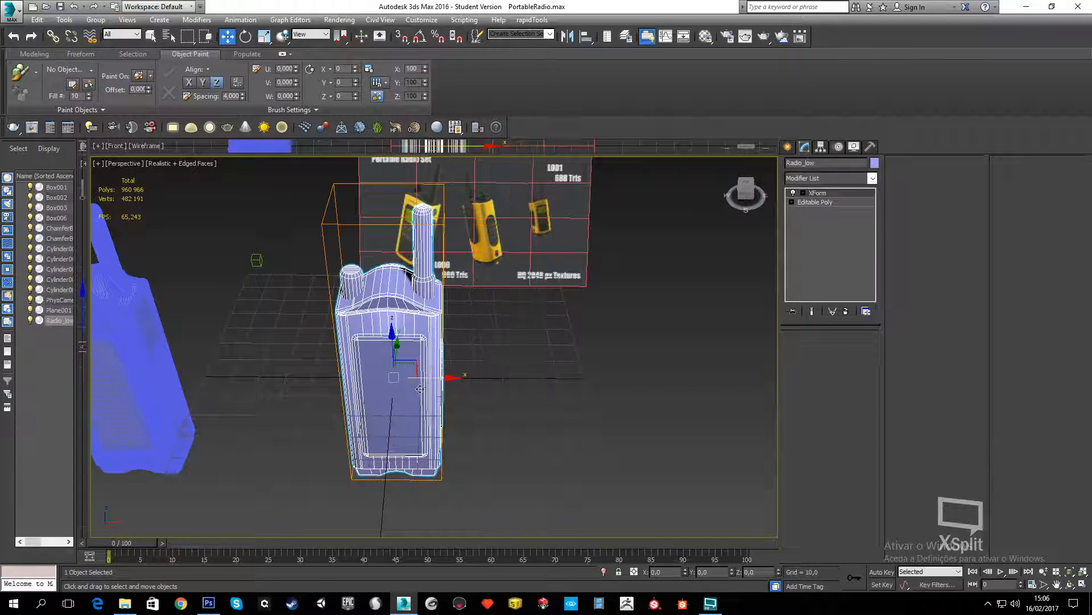
# Try to export the selected low-poly radio as RadioTutorial_low in FBX format over the existing file, reviewing the geometry, units and axis options
pyautogui.scroll(-4, 493, 406)
pyautogui.scroll(2, 380, 429)
pyautogui.moveTo(385, 432); pyautogui.dragTo(458, 432, button='middle')
pyautogui.keyDown('alt'); pyautogui.moveTo(555, 433); pyautogui.dragTo(589, 407, button='middle'); pyautogui.keyUp('alt')
pyautogui.moveTo(611, 389); pyautogui.dragTo(523, 397, button='middle')
pyautogui.scroll(3, 456, 404)
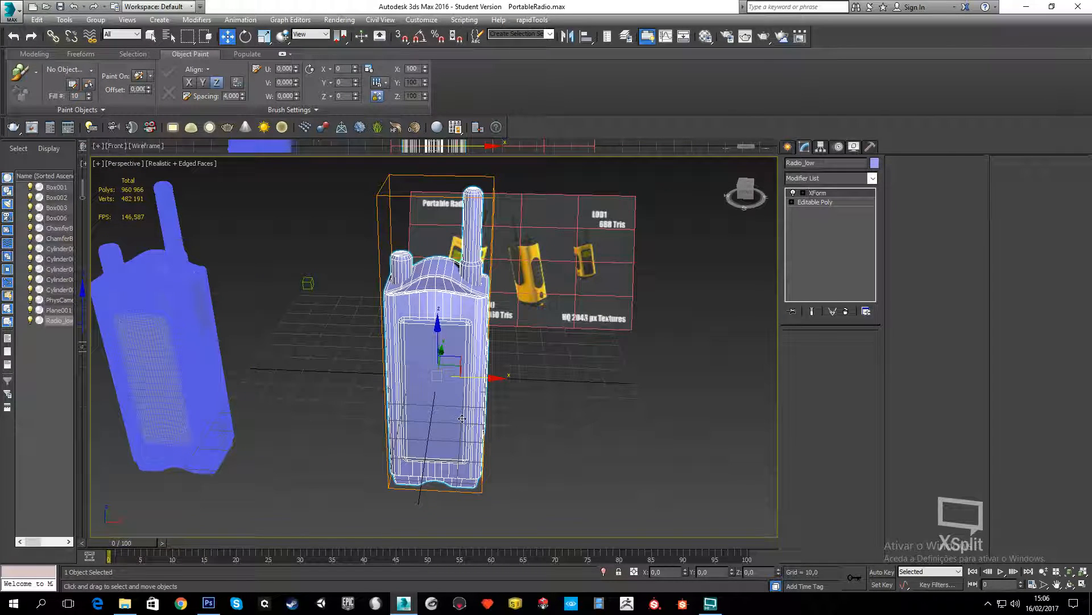
pyautogui.click(11, 13)
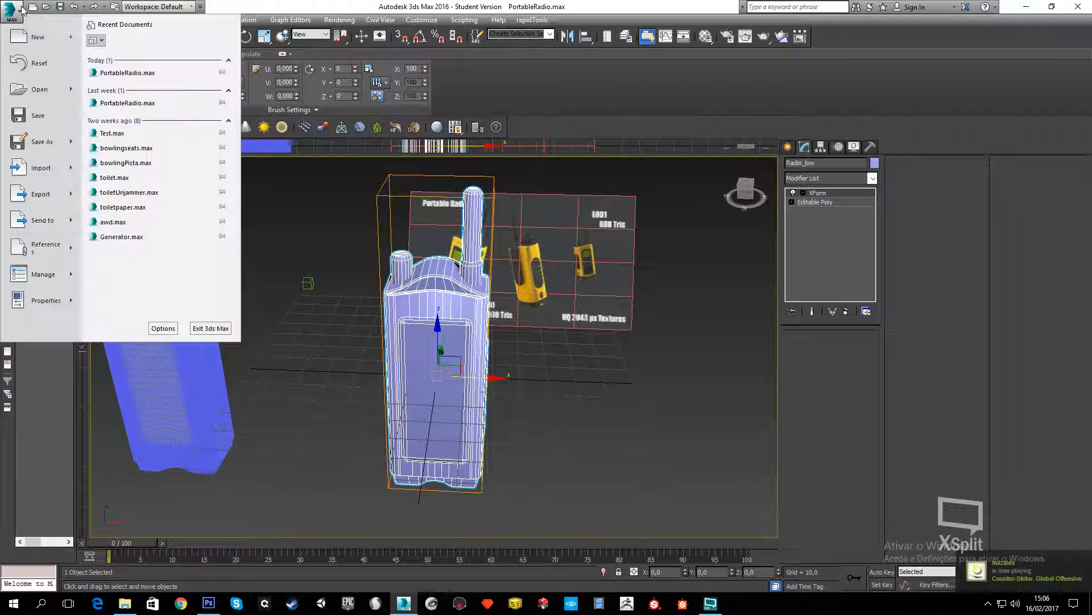
pyautogui.moveTo(77, 195)
pyautogui.click(122, 98)
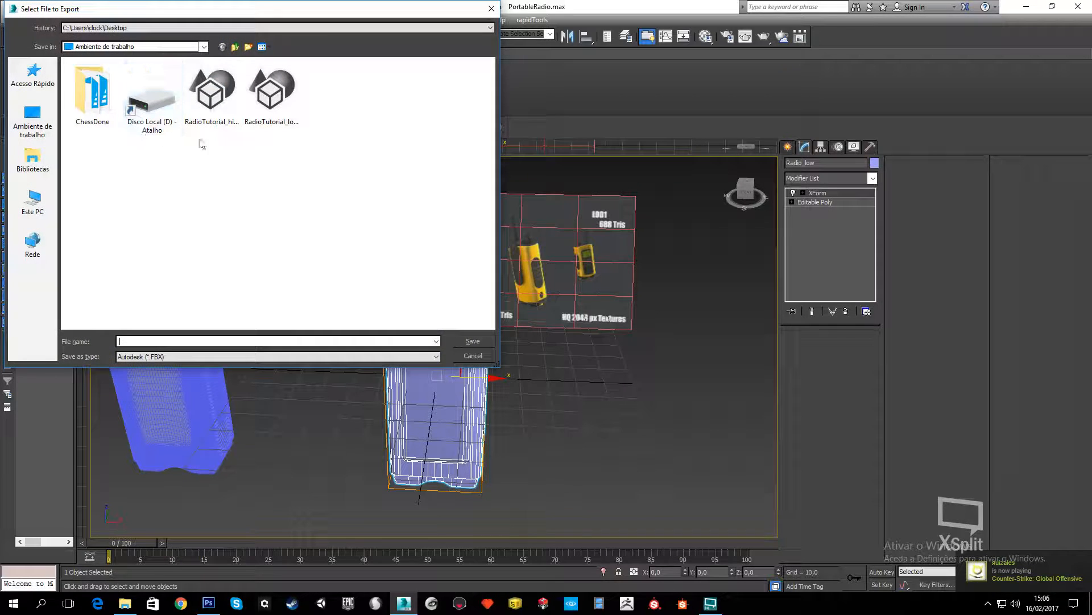
pyautogui.click(270, 97)
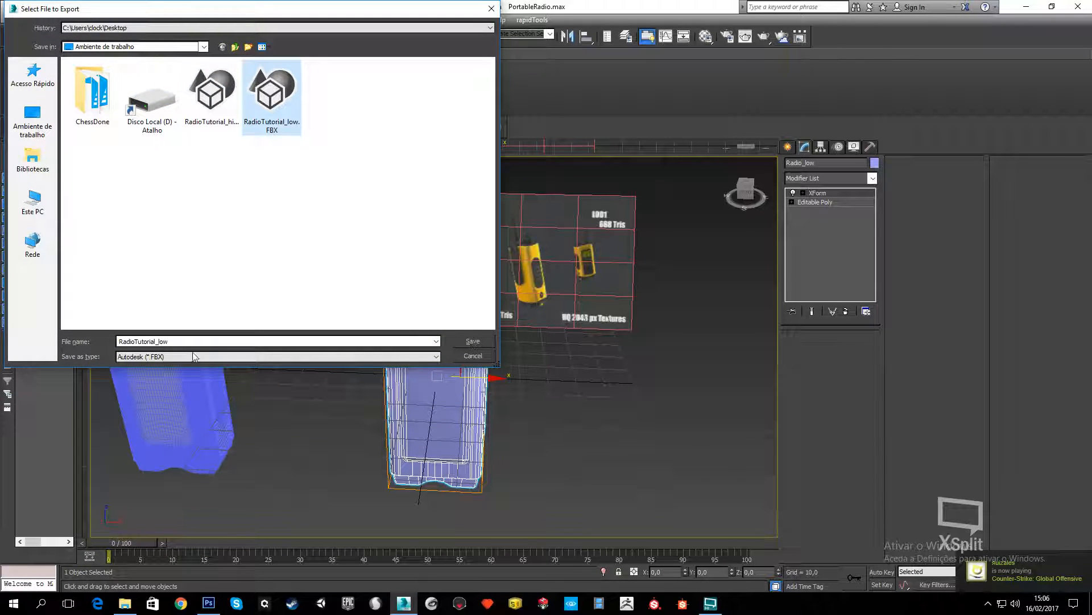
pyautogui.click(470, 342)
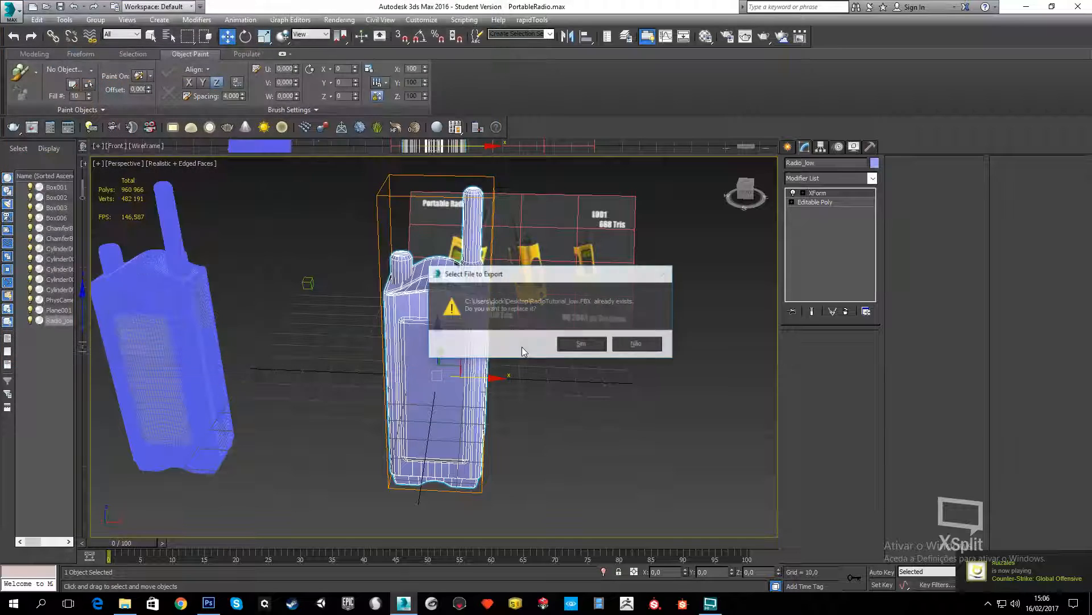
pyautogui.click(584, 342)
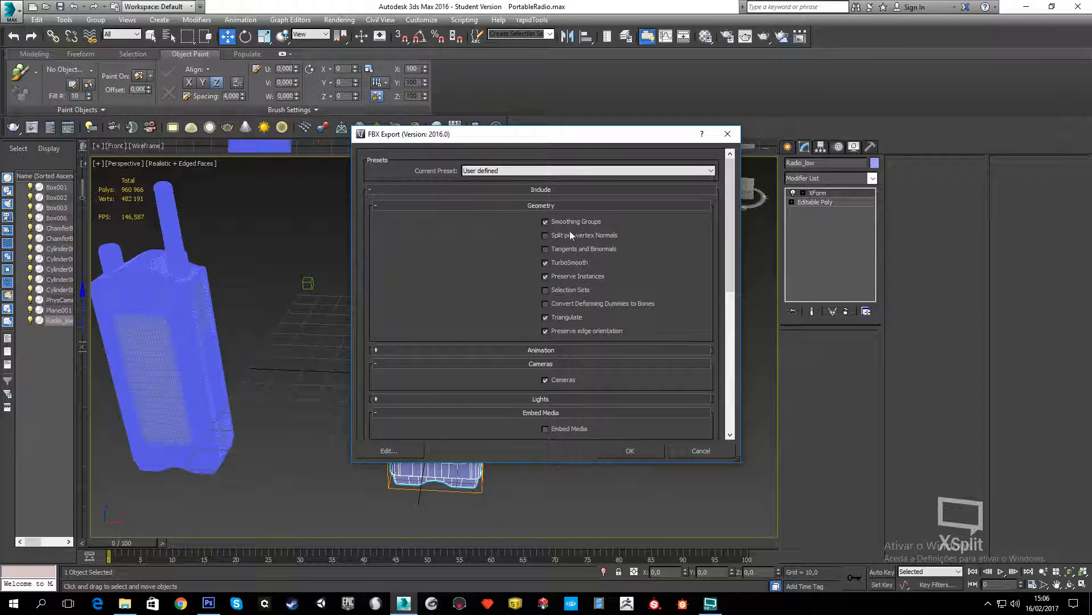
pyautogui.moveTo(731, 210); pyautogui.dragTo(742, 346)
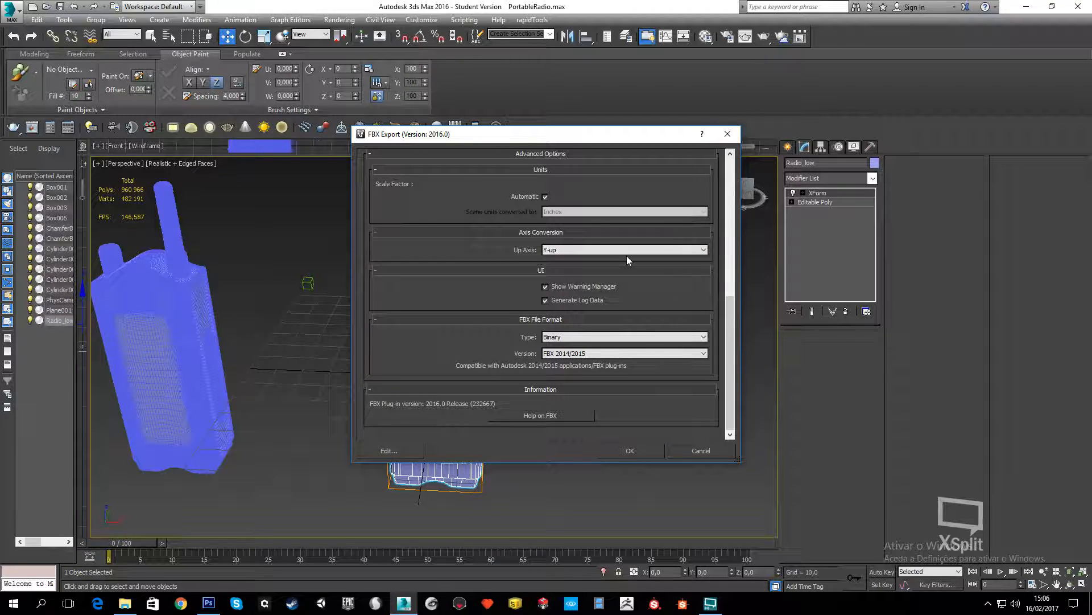
pyautogui.click(732, 138)
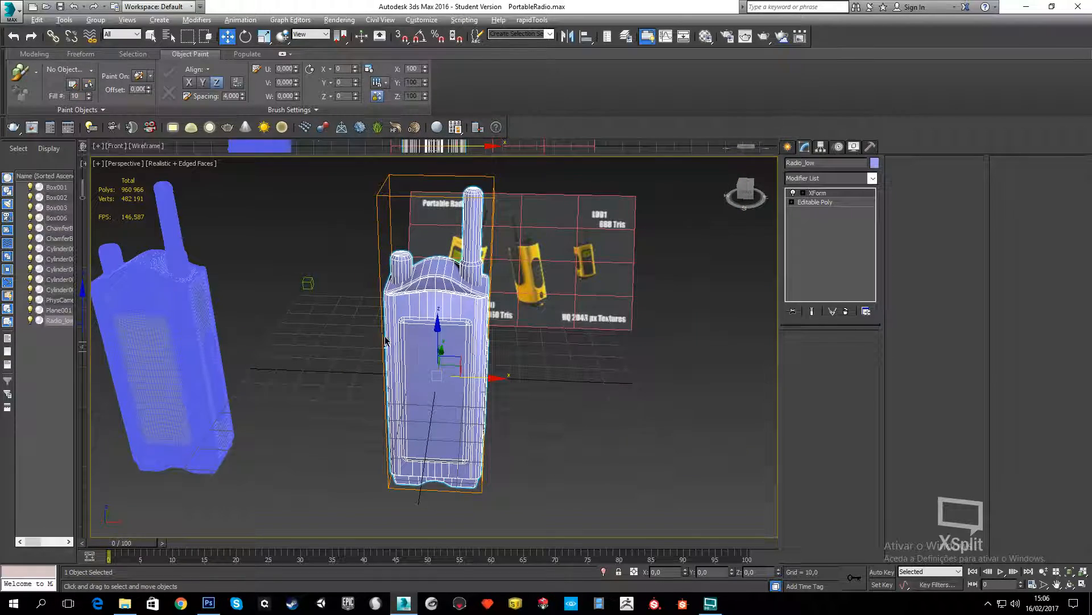
# Select the high-poly radio and turn off edged faces in the perspective viewport
pyautogui.keyDown('alt'); pyautogui.moveTo(490, 366); pyautogui.dragTo(105, 360, button='middle'); pyautogui.keyUp('alt')
pyautogui.click(197, 398)
pyautogui.moveTo(196, 398); pyautogui.dragTo(313, 337, button='middle')
pyautogui.click(208, 165)
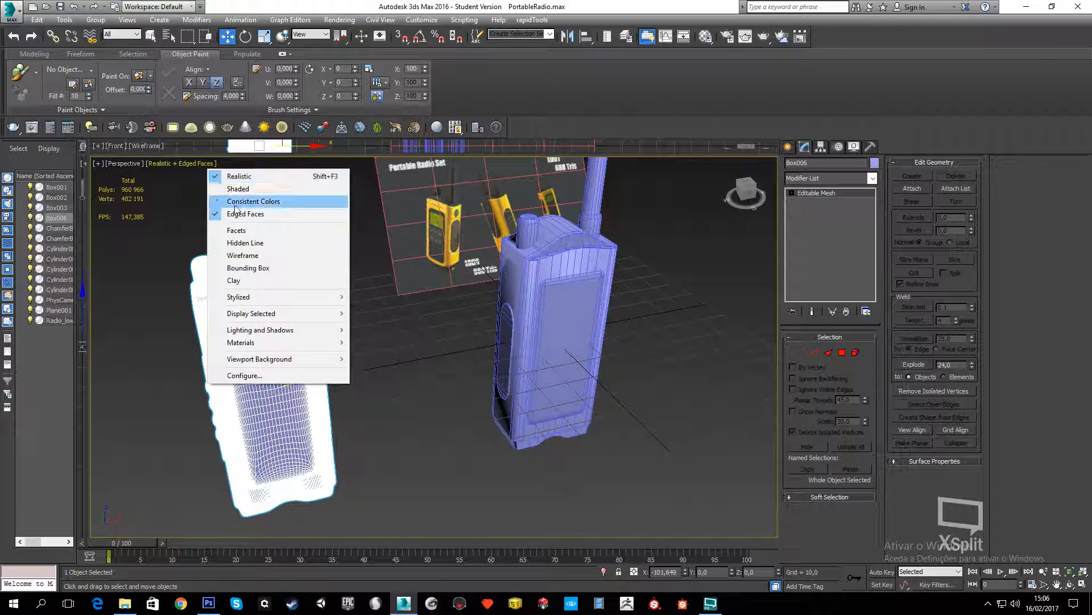
pyautogui.click(241, 218)
pyautogui.moveTo(405, 341)
pyautogui.keyDown('alt'); pyautogui.mouseDown(button='middle')
pyautogui.moveTo(401, 329)
pyautogui.moveTo(392, 342)
pyautogui.mouseUp(button='middle'); pyautogui.keyUp('alt')
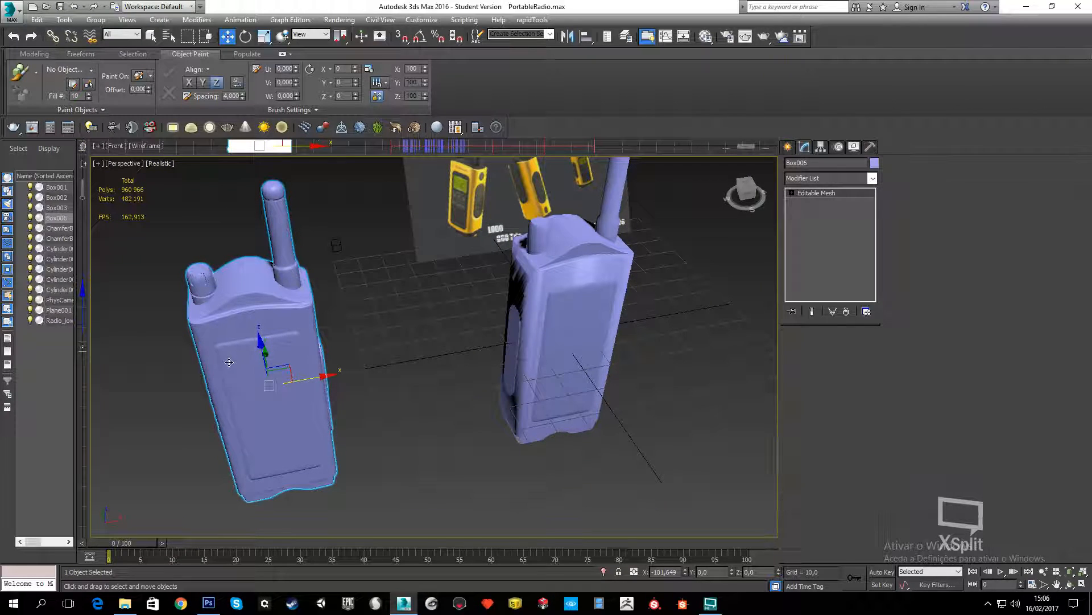
# Reset the high-poly radio's X position to 0 so it overlaps the low-poly radio
pyautogui.scroll(5, 196, 273)
pyautogui.moveTo(196, 273); pyautogui.dragTo(257, 273, button='middle')
pyautogui.scroll(-5, 388, 245)
pyautogui.moveTo(486, 255); pyautogui.dragTo(440, 304, button='middle')
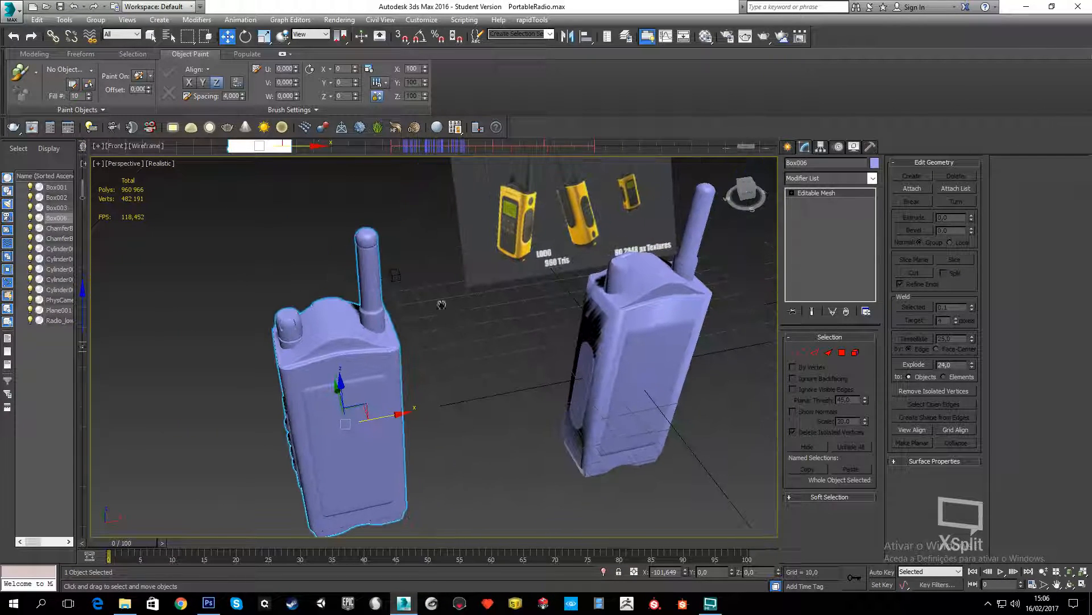
pyautogui.moveTo(662, 314); pyautogui.dragTo(594, 246, button='middle')
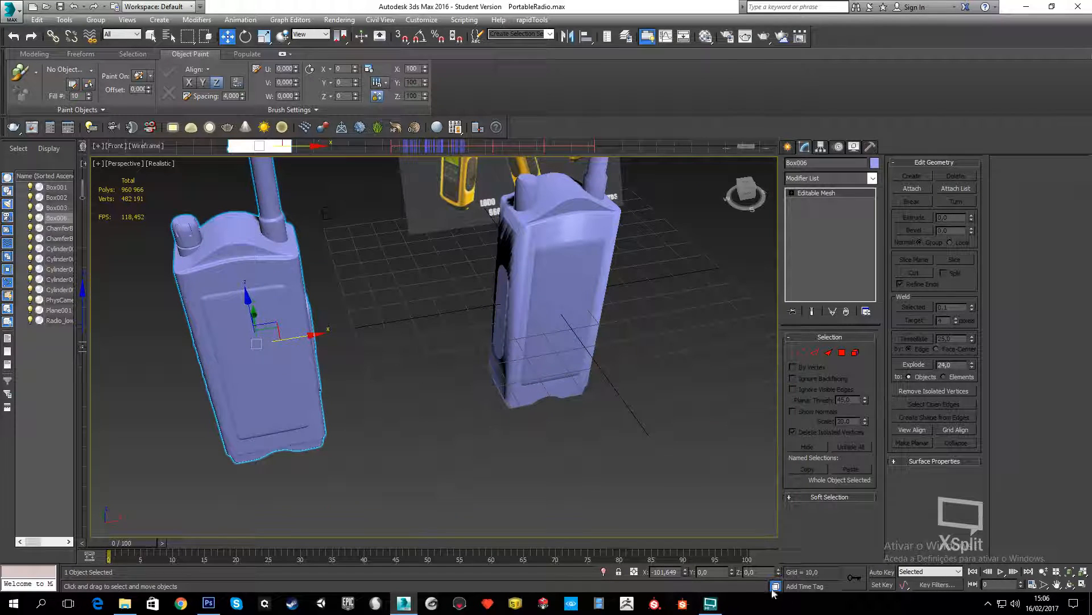
pyautogui.rightClick(686, 572)
pyautogui.moveTo(573, 199); pyautogui.dragTo(433, 262, button='middle')
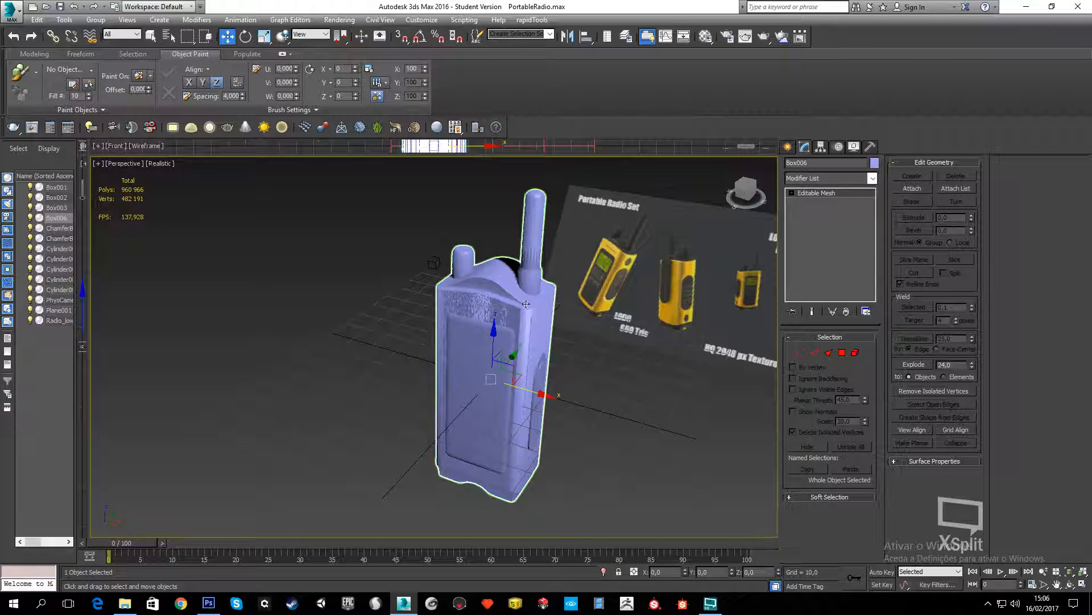
# Export only the selected high-poly radio as RadioTutorial_high in FBX format, replacing the existing file and keeping the current export options
pyautogui.click(13, 10)
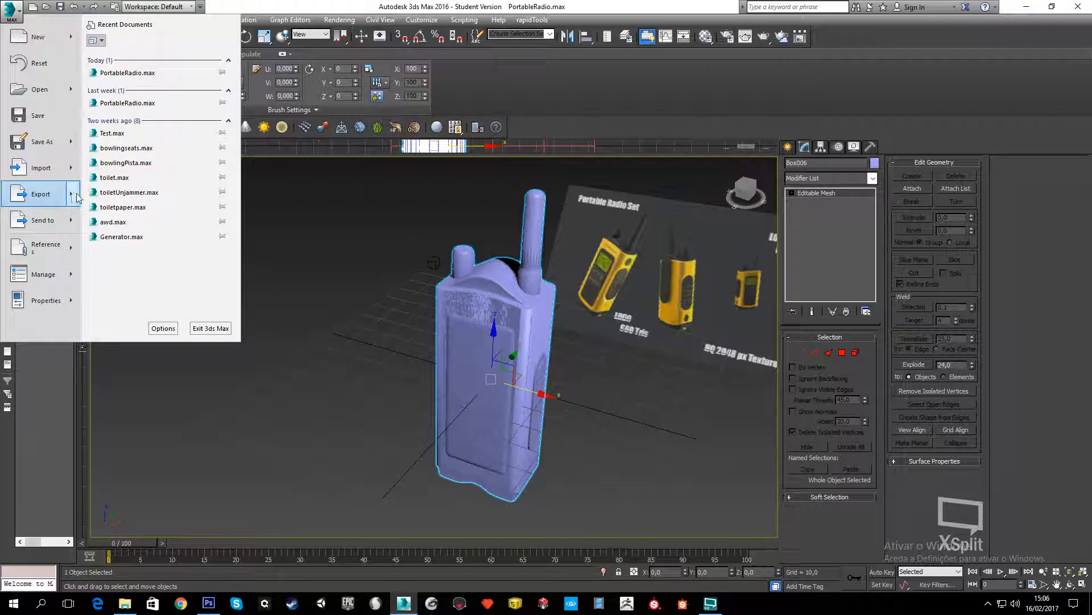
pyautogui.moveTo(34, 190)
pyautogui.click(171, 93)
pyautogui.click(212, 100)
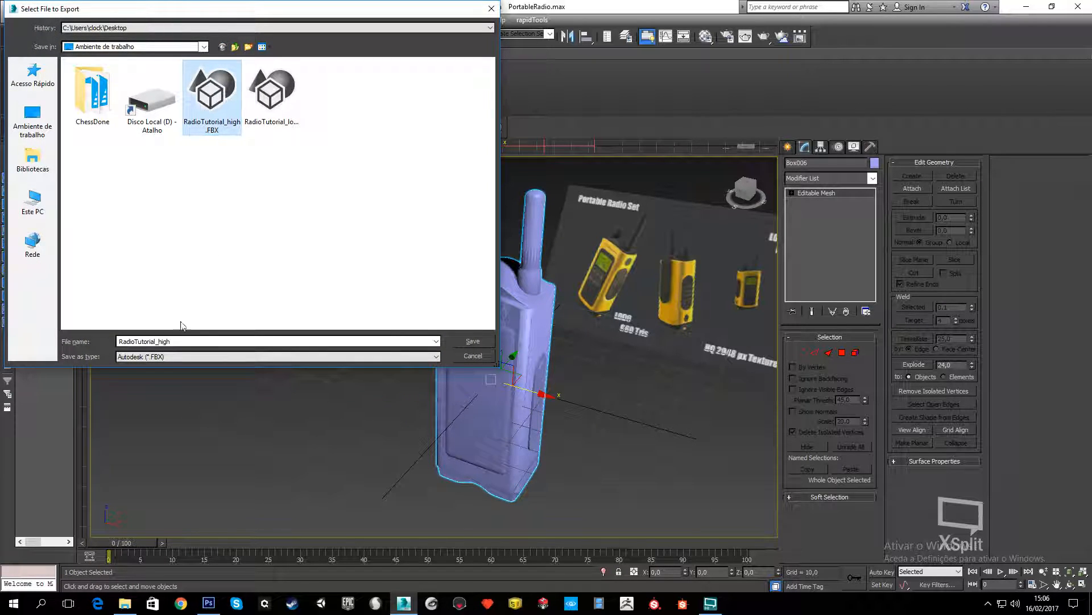
pyautogui.click(476, 343)
pyautogui.click(589, 344)
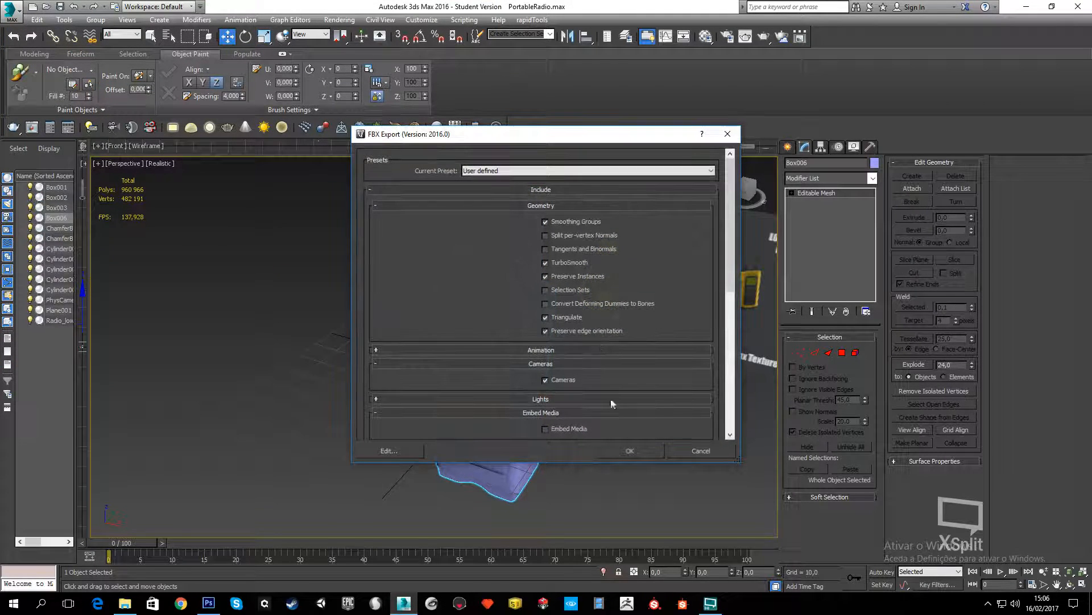
pyautogui.click(629, 452)
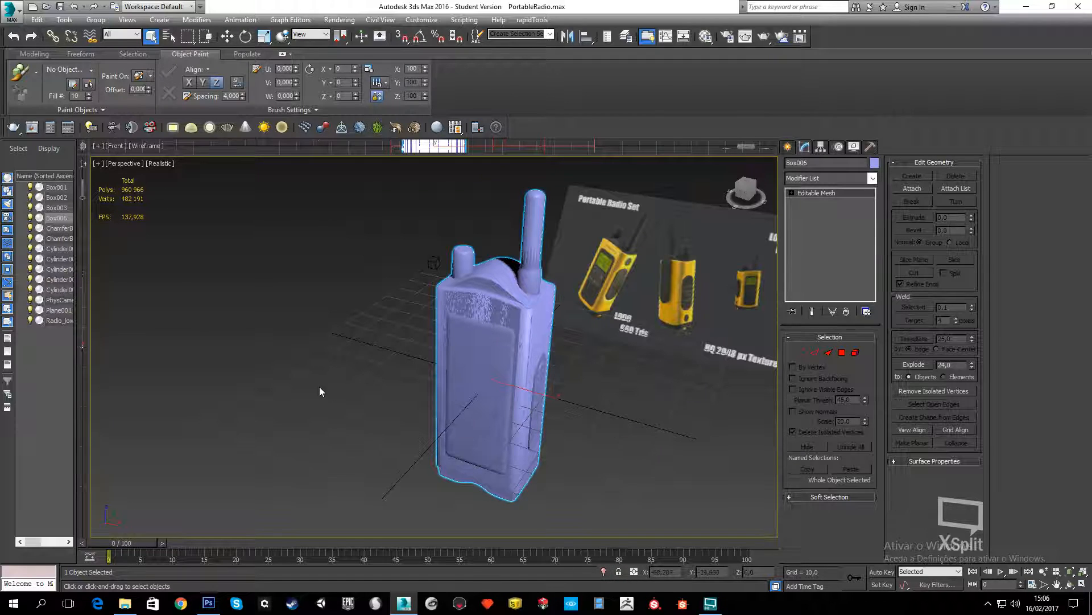
# Move the low-poly radio away from the high-poly one to about -96.5 on the X axis and clear the selection
pyautogui.press('q')
pyautogui.click(519, 340)
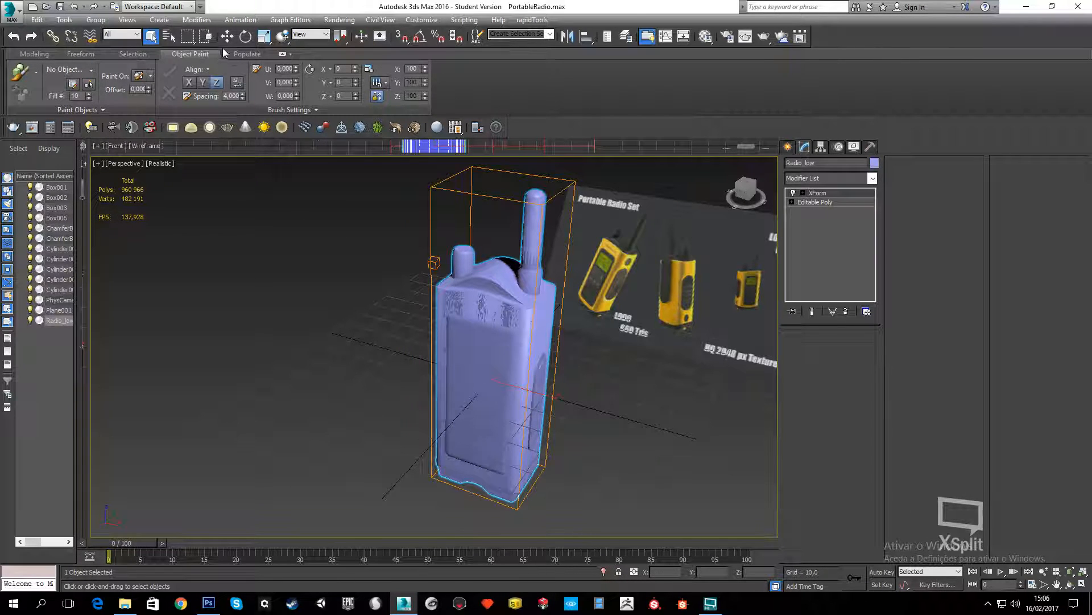
pyautogui.click(227, 36)
pyautogui.keyDown('shift'); pyautogui.moveTo(531, 391); pyautogui.dragTo(315, 340); pyautogui.keyUp('shift')
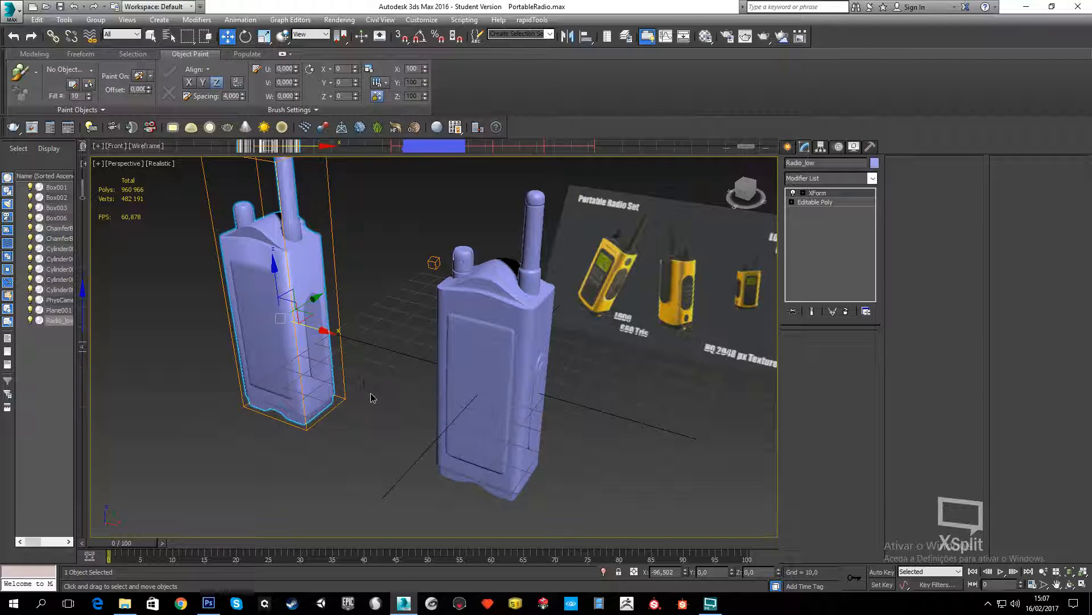
pyautogui.hotkey('ctrl', 'd')
# Open the Radio_lowDiffuseMap image from the desktop and examine how its colours are assigned to the UV islands
pyautogui.click(1027, 7)
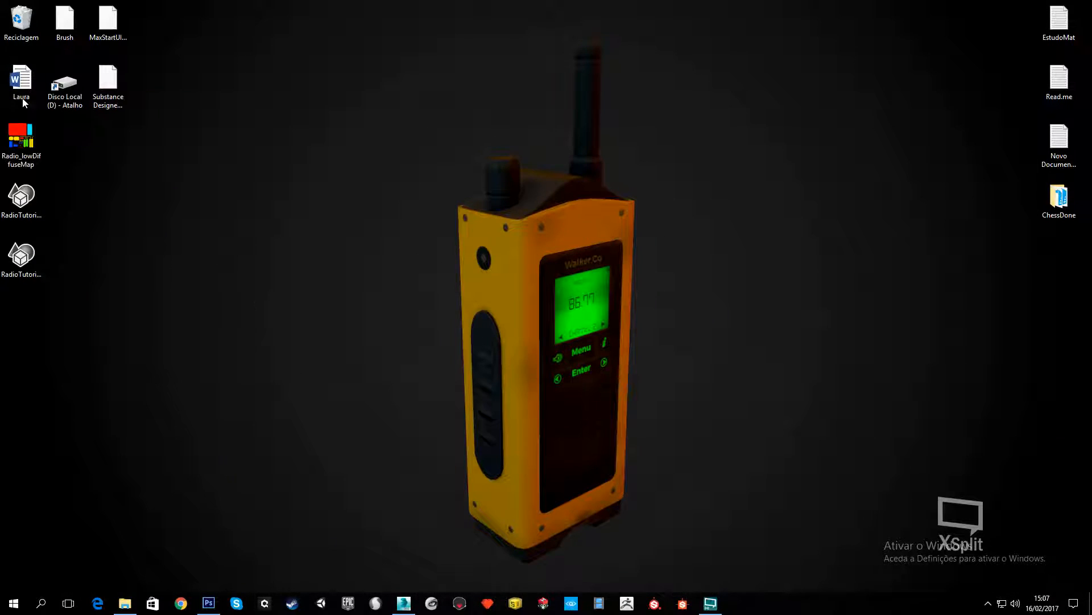
pyautogui.doubleClick(28, 151)
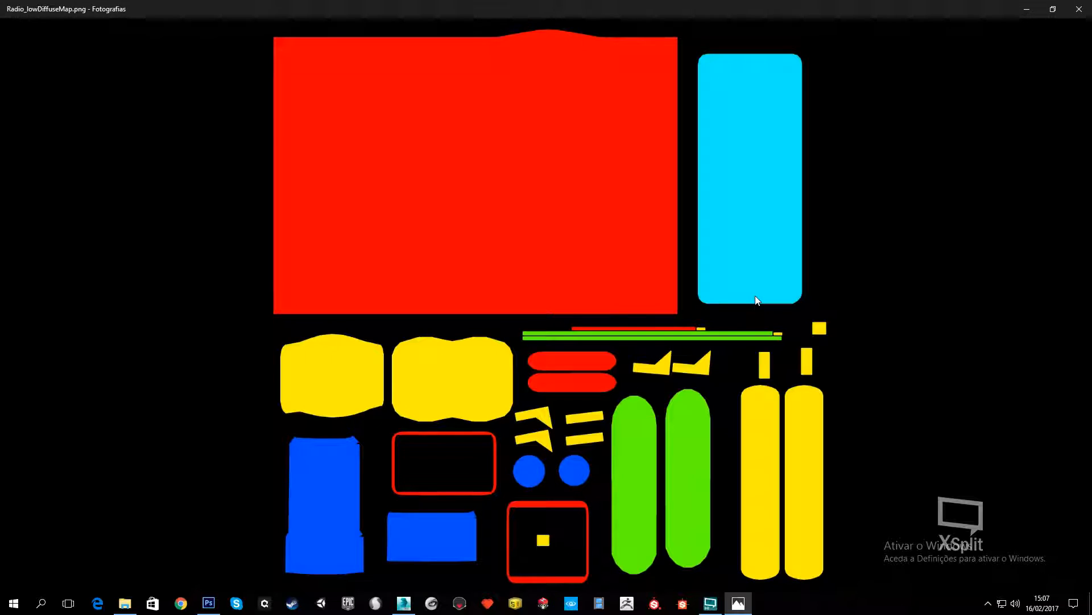
pyautogui.click(1084, 8)
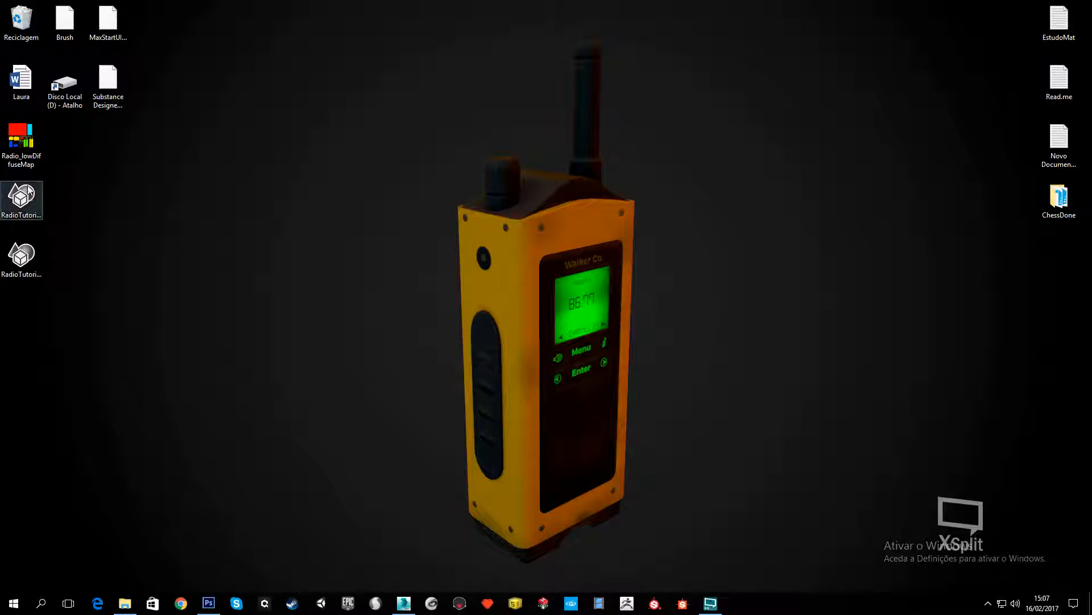
pyautogui.doubleClick(20, 137)
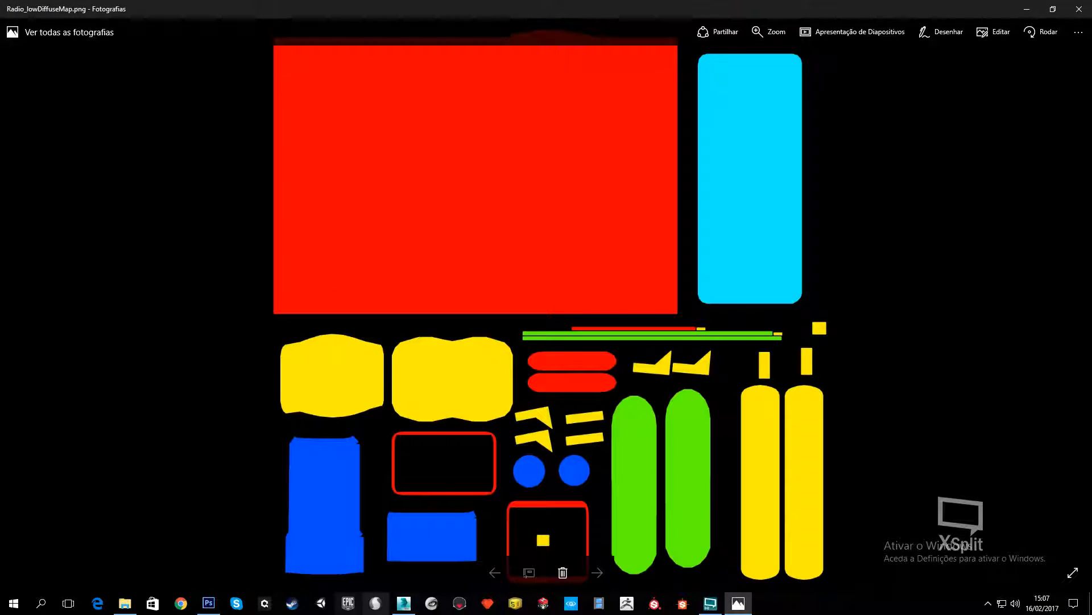
# Switch back to 3ds Max and convert the moved low-poly radio to an Editable Poly
pyautogui.click(403, 603)
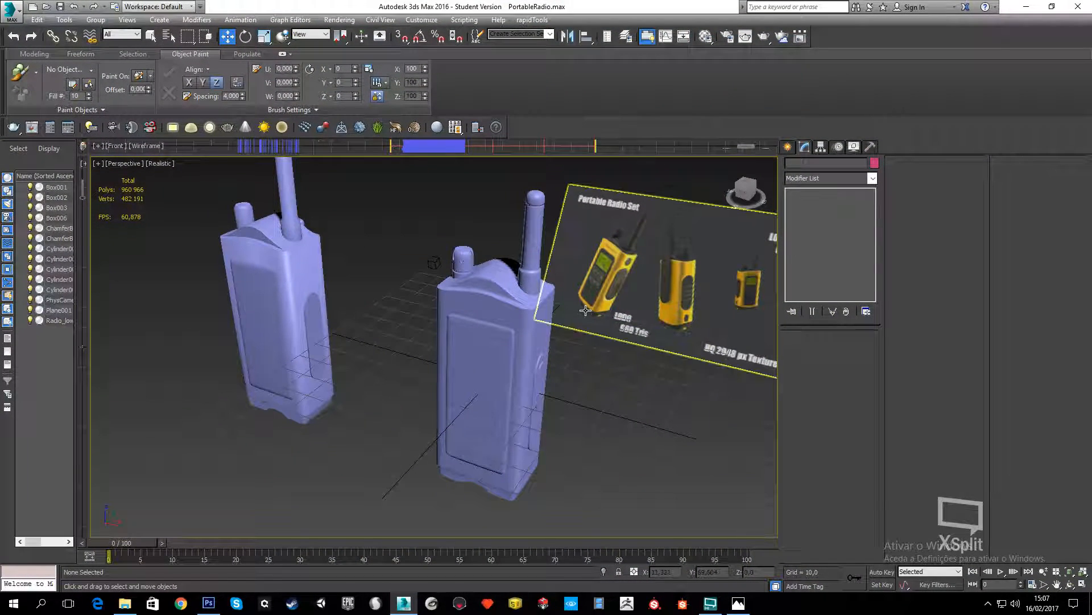
pyautogui.click(286, 297)
pyautogui.keyDown('alt'); pyautogui.moveTo(286, 297); pyautogui.dragTo(391, 331, button='middle'); pyautogui.keyUp('alt')
pyautogui.rightClick(391, 331)
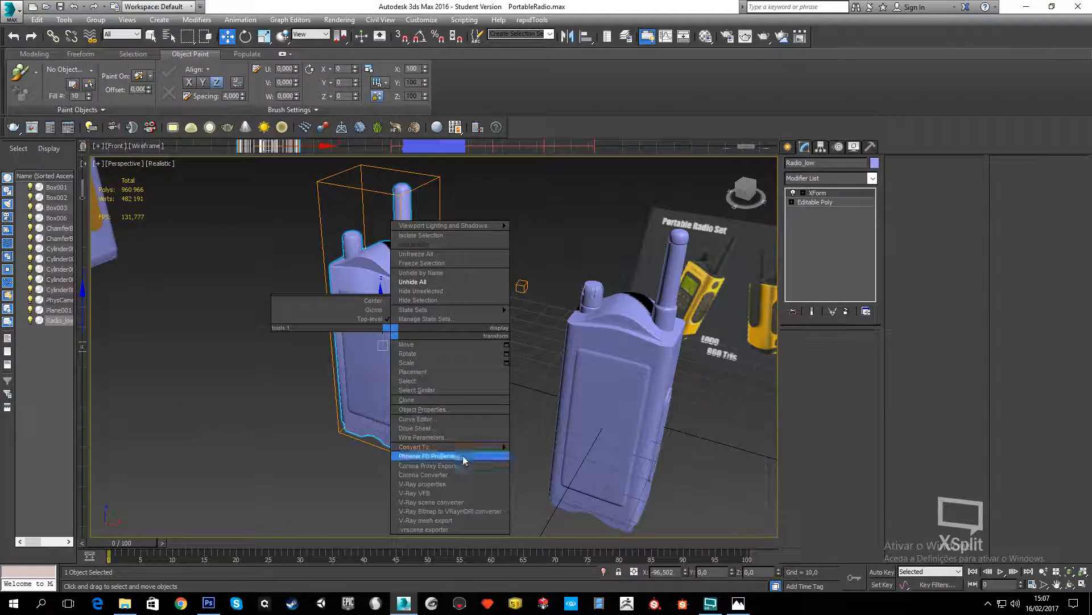
pyautogui.moveTo(473, 447)
pyautogui.click(548, 456)
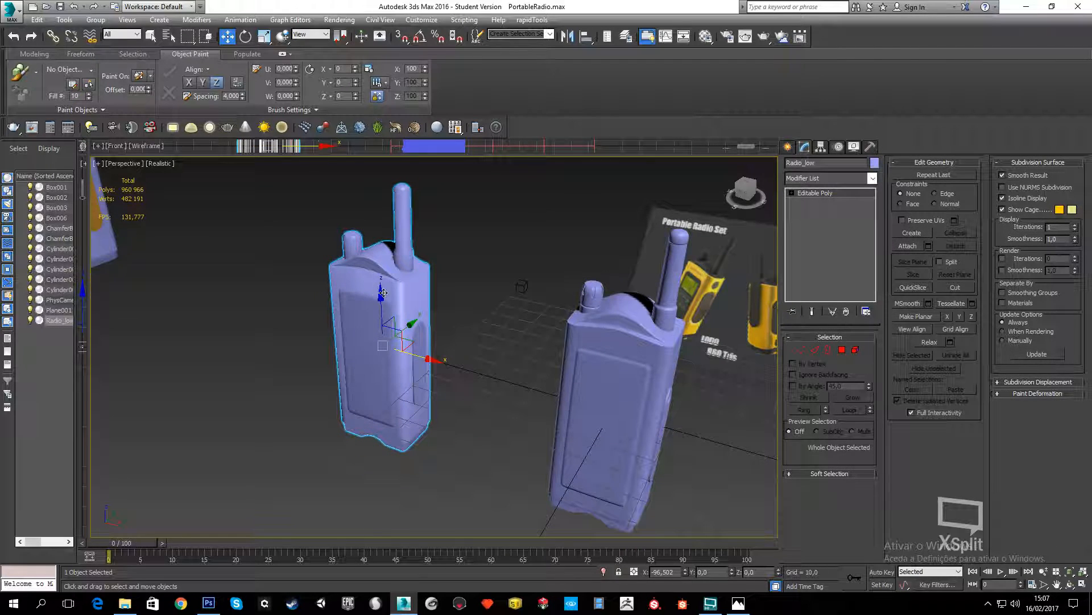
# Add an Unwrap UVW modifier to the low-poly radio and open its UV layout in a full-screen UV editor
pyautogui.keyDown('alt'); pyautogui.moveTo(402, 364); pyautogui.dragTo(411, 314, button='middle'); pyautogui.keyUp('alt')
pyautogui.scroll(3, 415, 350)
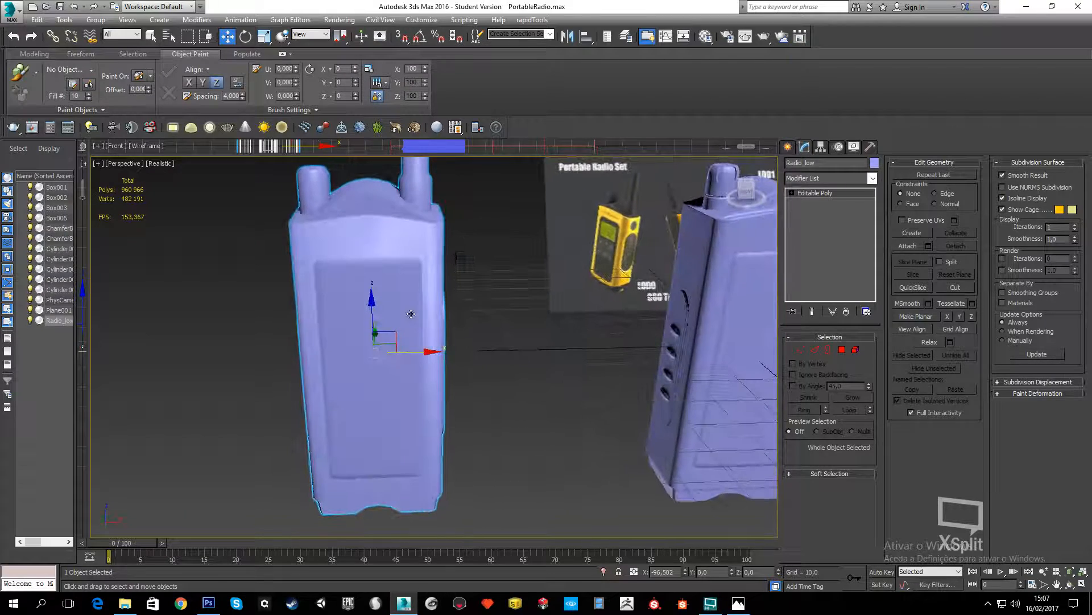
pyautogui.click(872, 179)
pyautogui.scroll(-10, 819, 245)
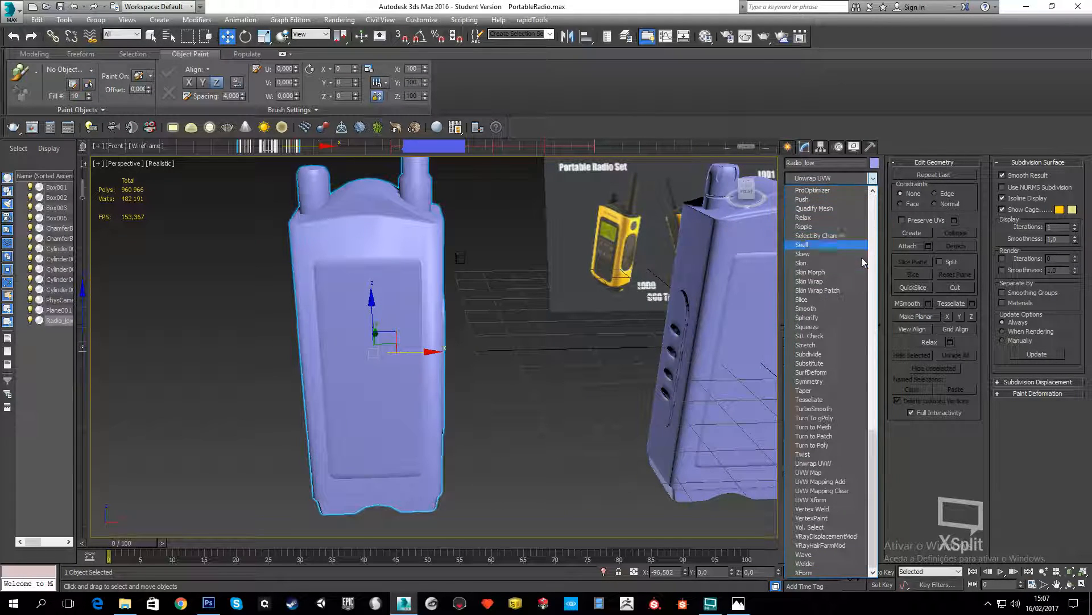
pyautogui.click(826, 464)
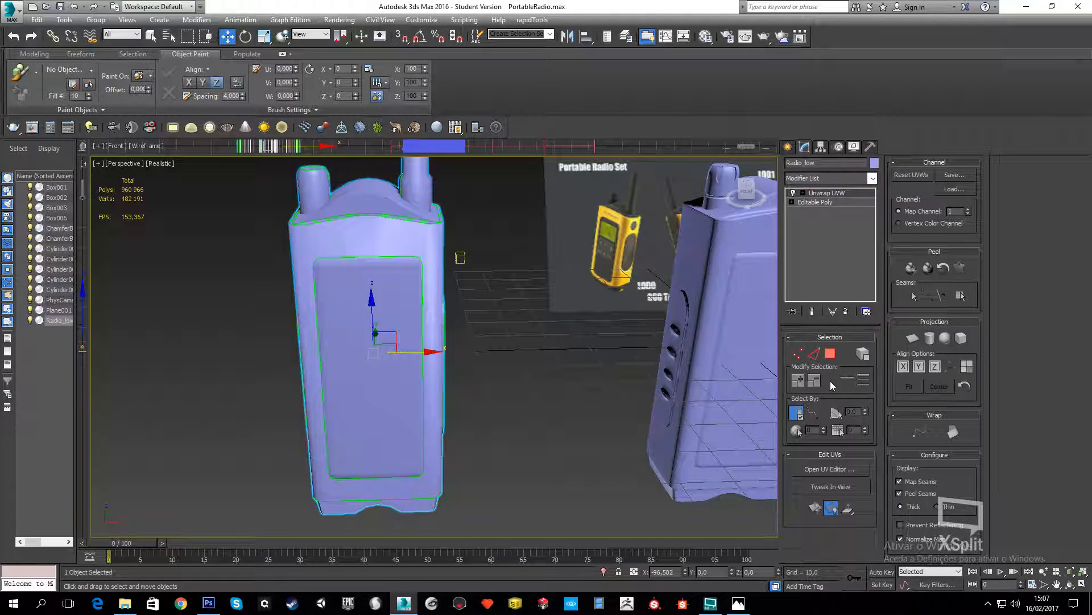
pyautogui.click(841, 473)
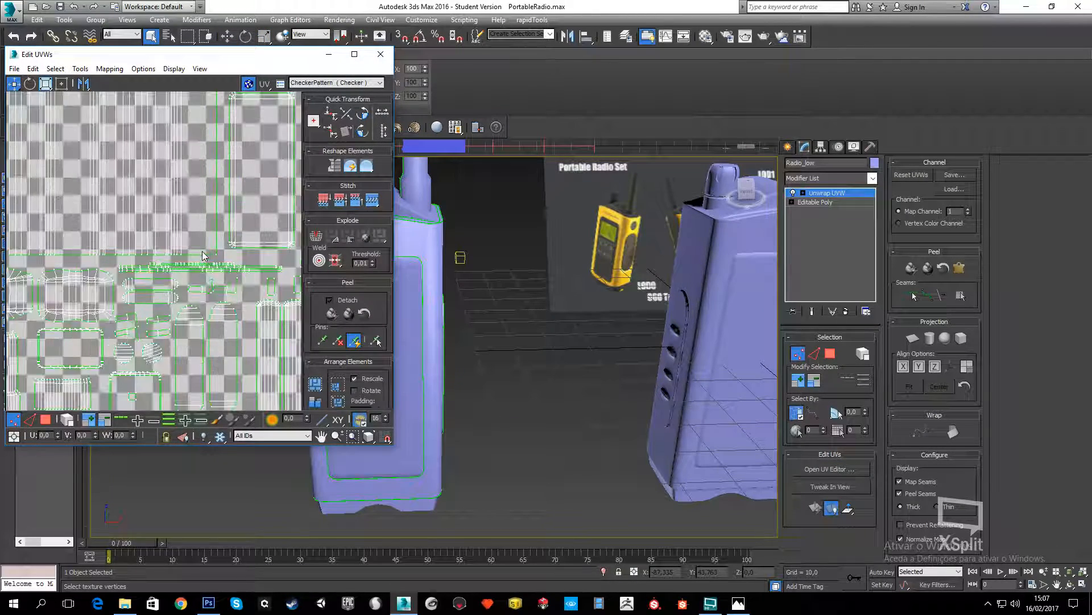
pyautogui.click(354, 54)
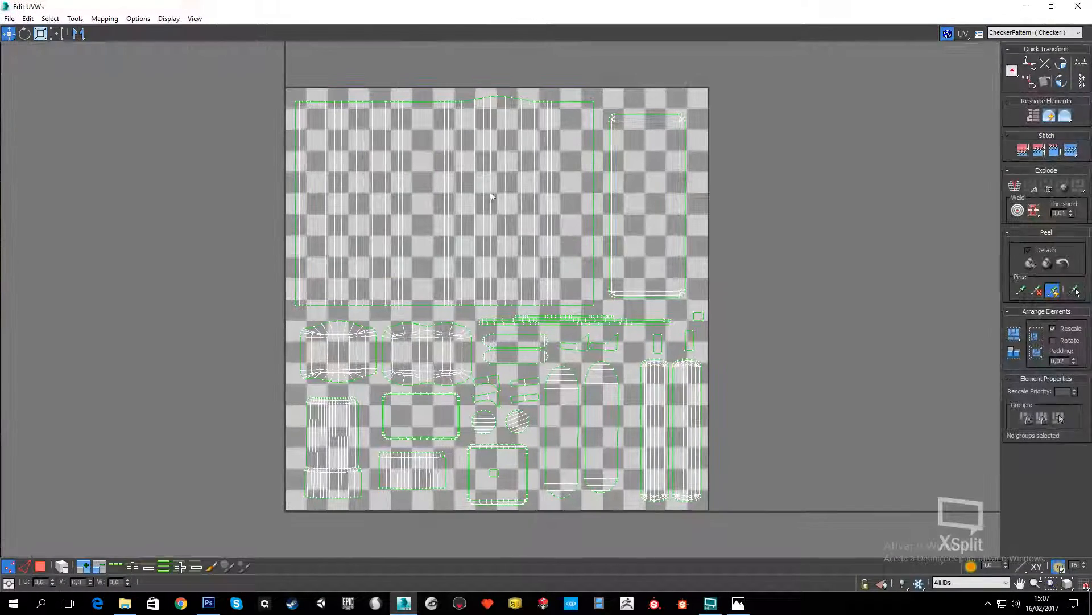
# Compare the radio's UV layout with the Radio_lowDiffuseMap image, and close the UV editor
pyautogui.click(1027, 7)
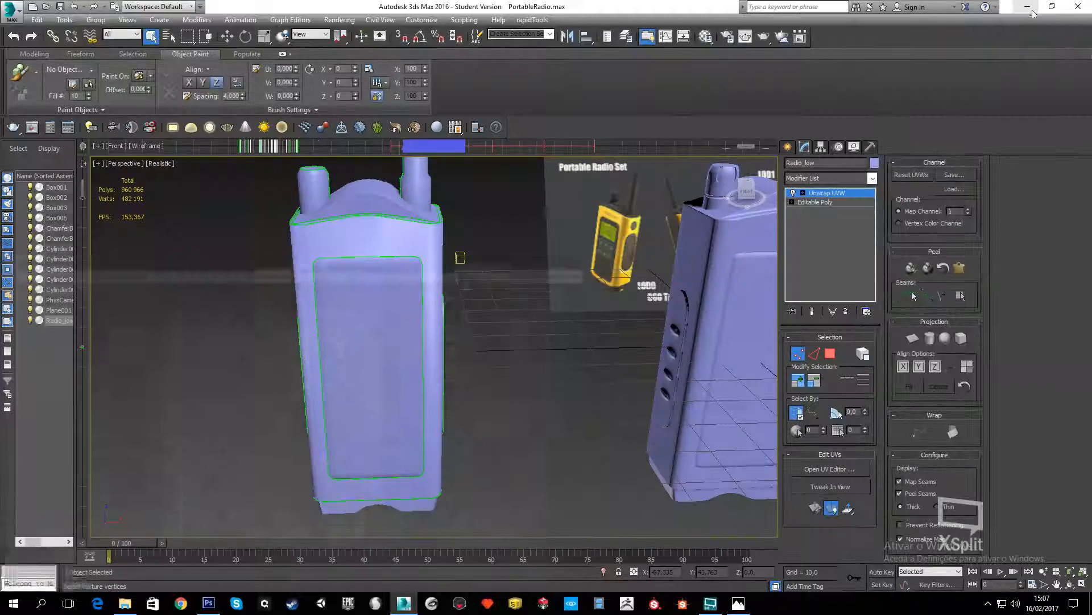
pyautogui.click(1026, 5)
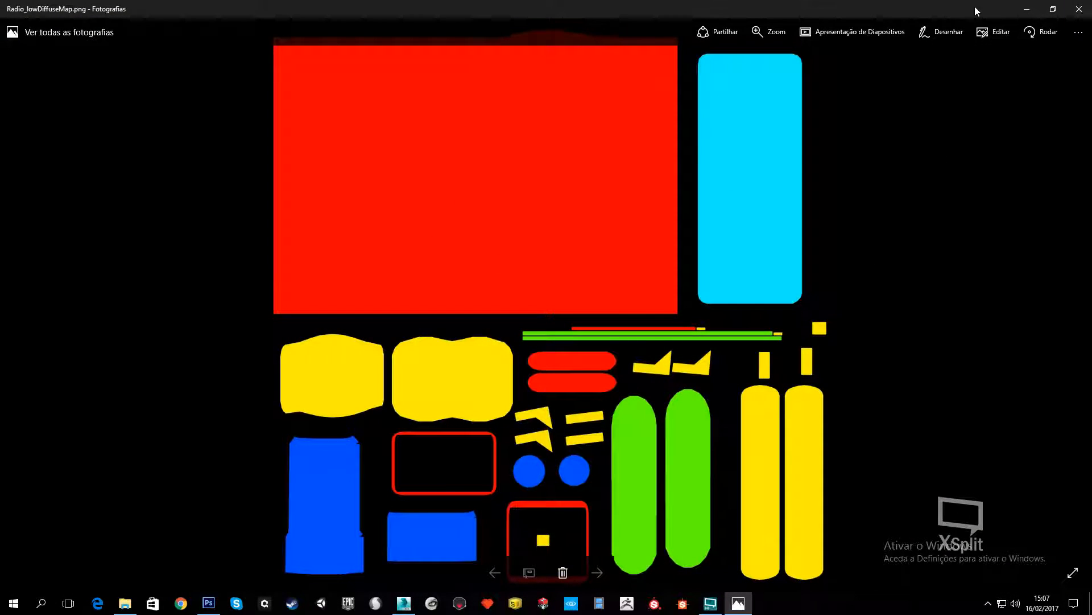
pyautogui.click(1027, 9)
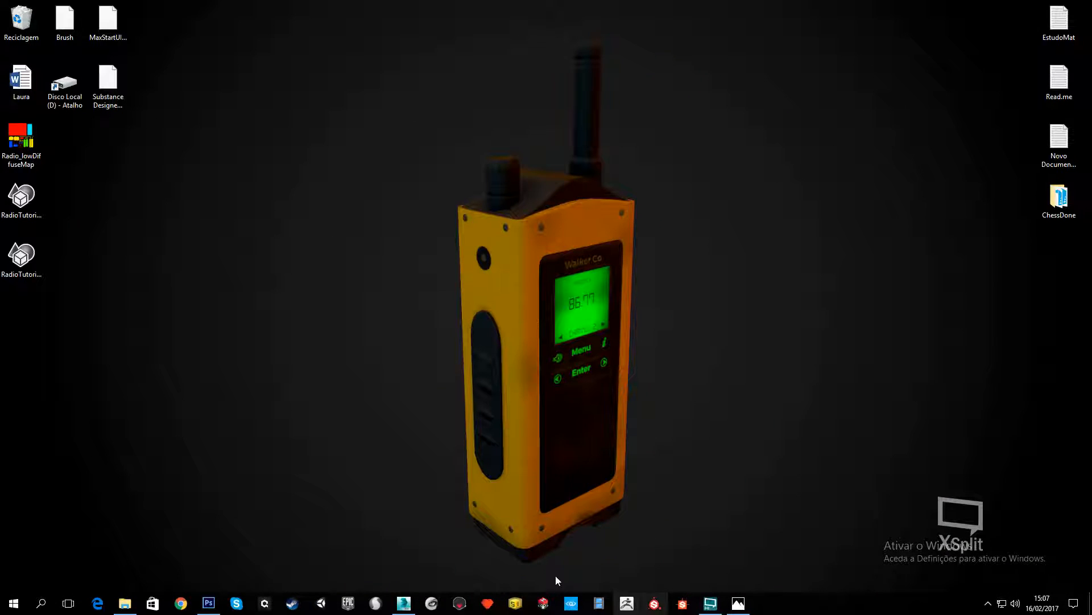
pyautogui.click(403, 603)
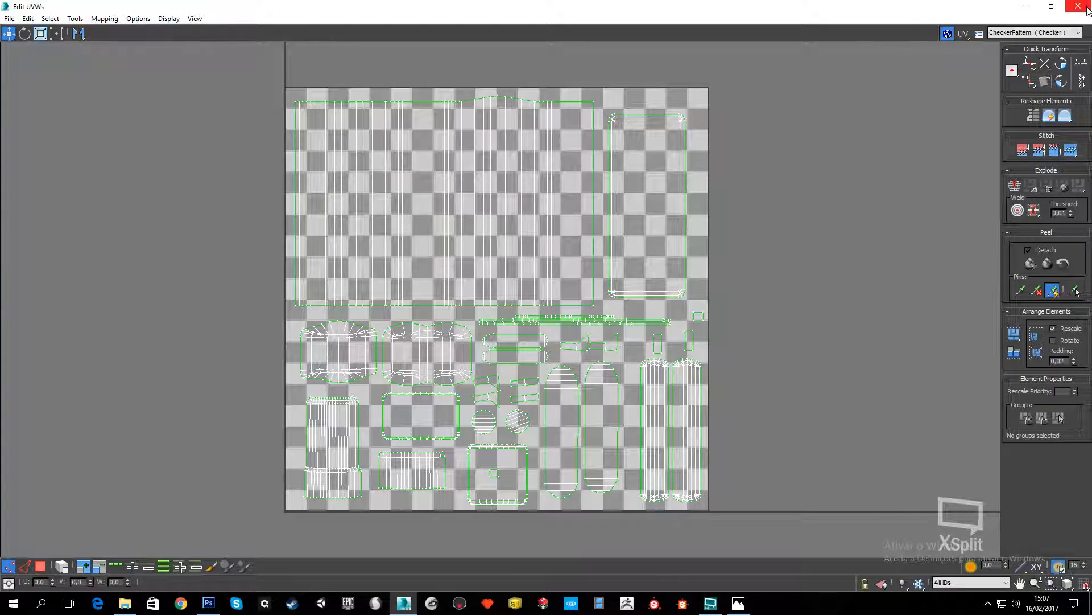
pyautogui.click(1081, 8)
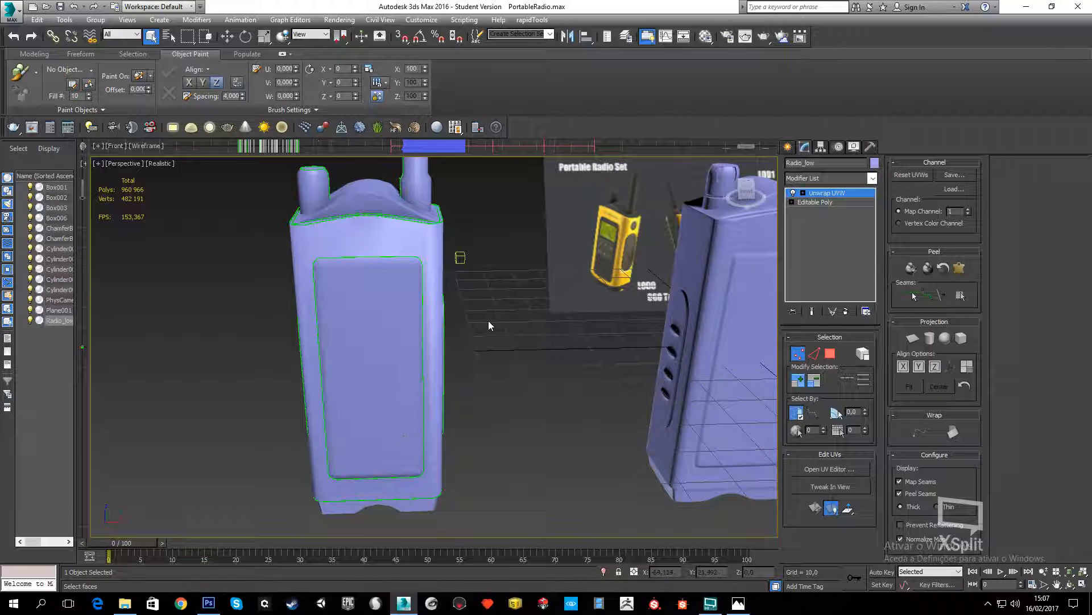
# Collapse the Unwrap UVW modifier by converting the low-poly radio to an Editable Poly
pyautogui.scroll(-3, 488, 319)
pyautogui.keyDown('alt'); pyautogui.moveTo(488, 320); pyautogui.dragTo(510, 332, button='middle'); pyautogui.keyUp('alt')
pyautogui.scroll(3, 453, 305)
pyautogui.rightClick(407, 328)
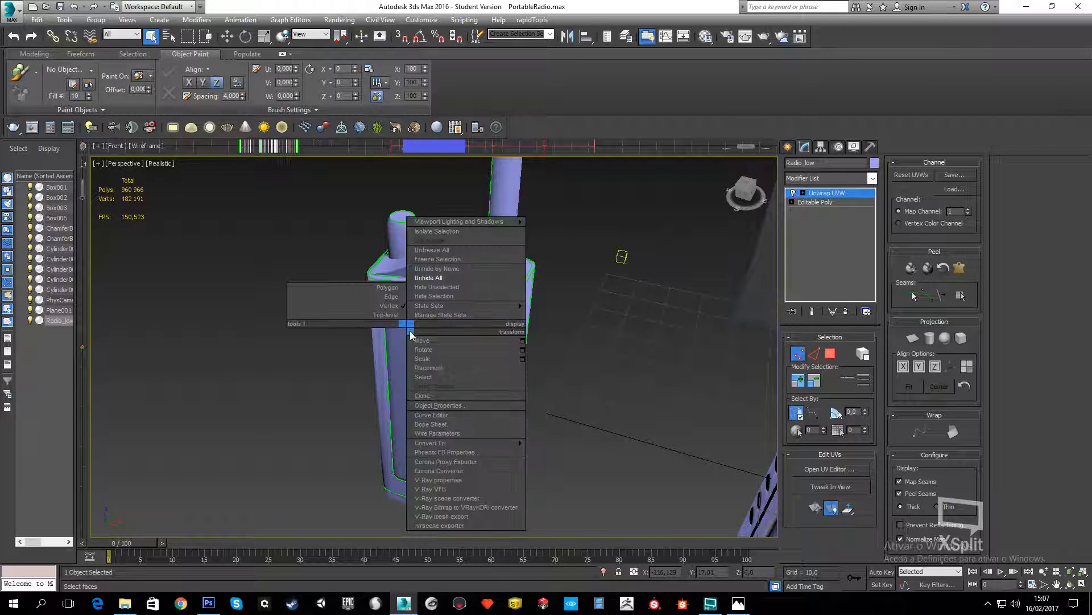
pyautogui.moveTo(517, 444)
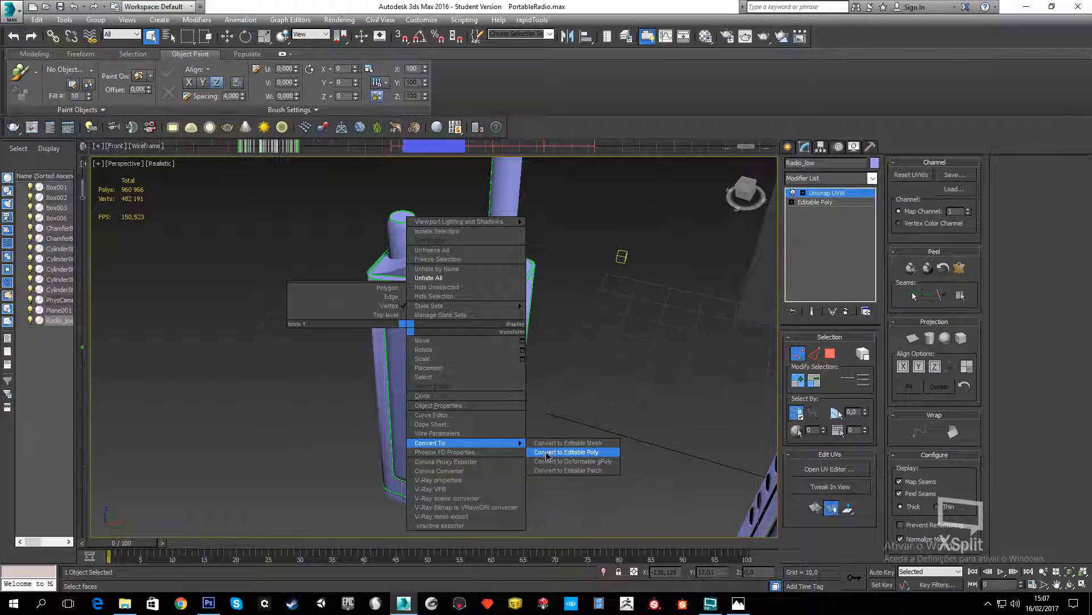
pyautogui.click(566, 451)
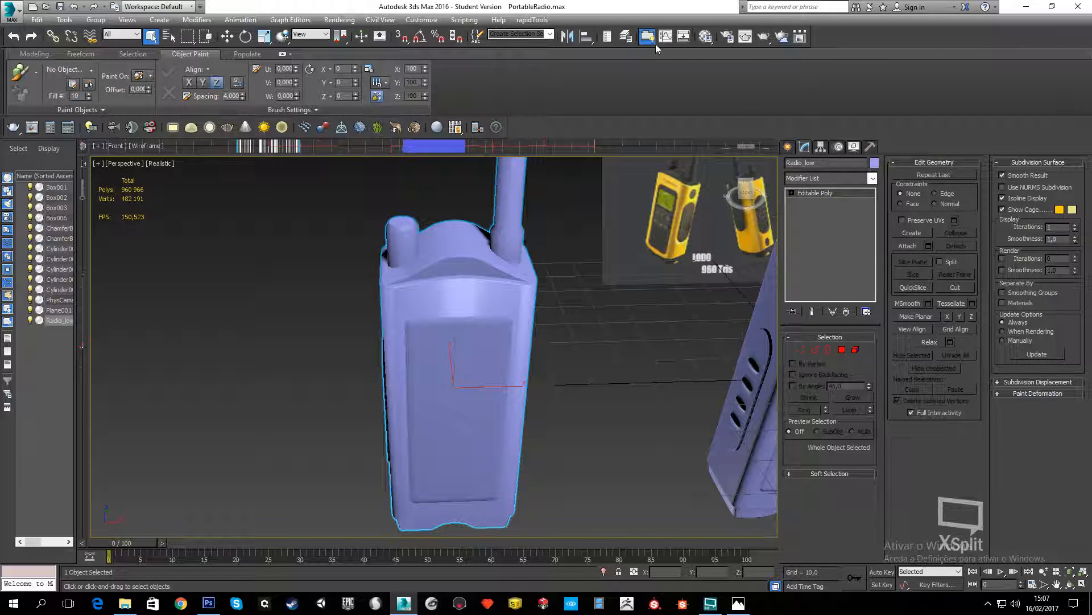
# Open the Material Editor and set the self-illumination of the 01 - Default material to 100
pyautogui.click(707, 37)
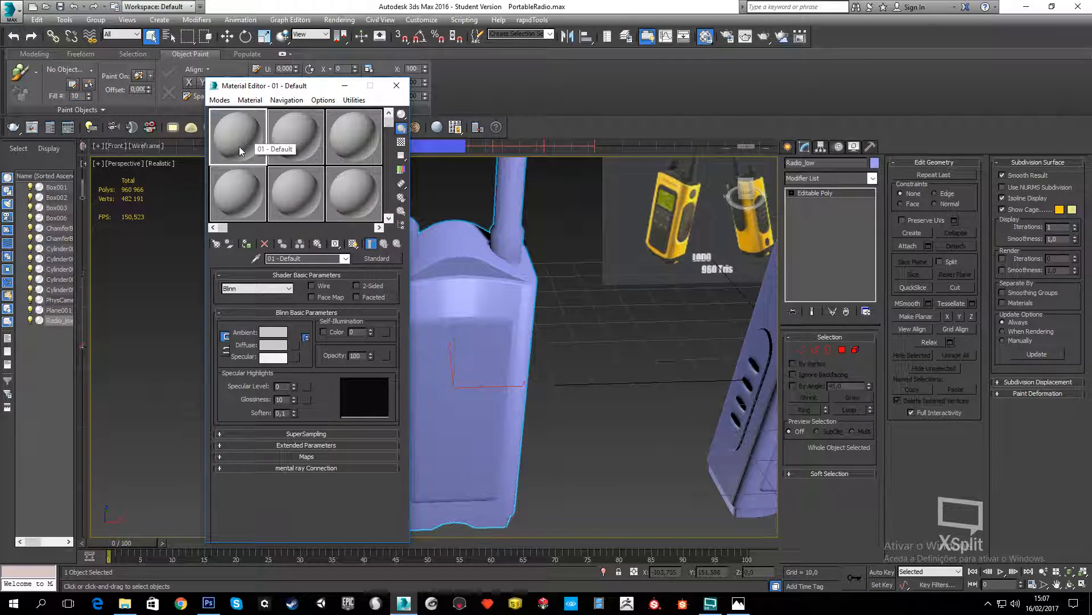
pyautogui.click(357, 332)
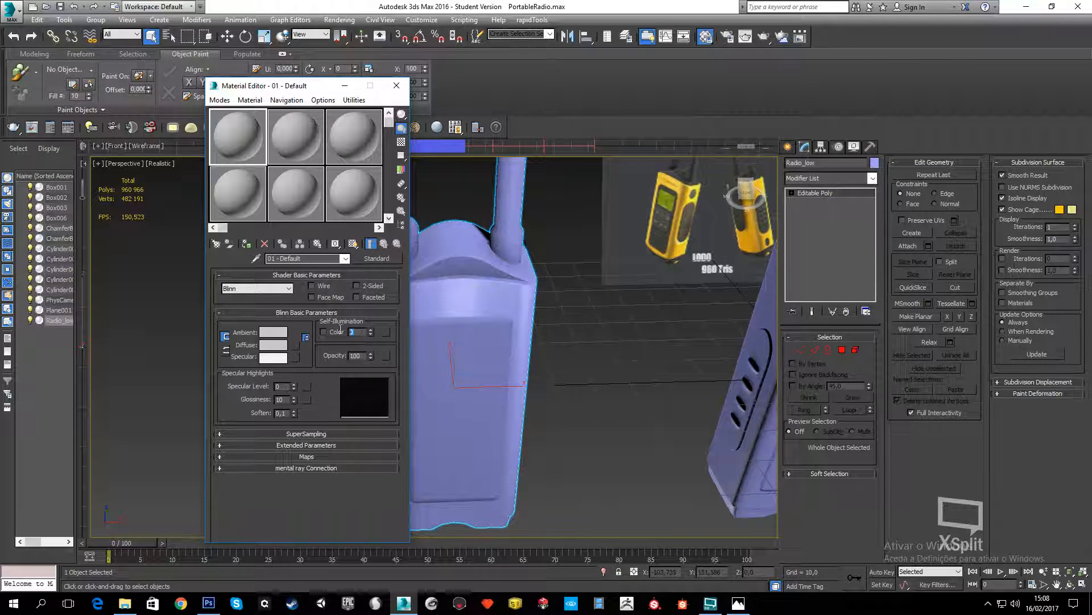
pyautogui.write('100')
pyautogui.press('Return')
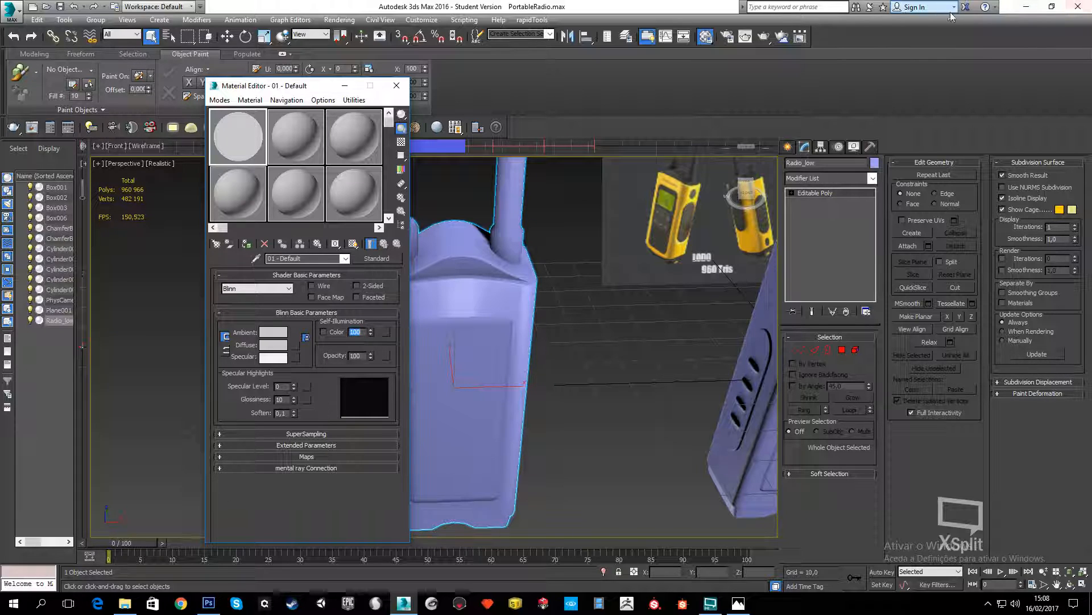
# Review the flat colours in the Radio_lowDiffuseMap image on the desktop, close it and return to 3ds Max
pyautogui.click(1026, 7)
pyautogui.doubleClick(30, 140)
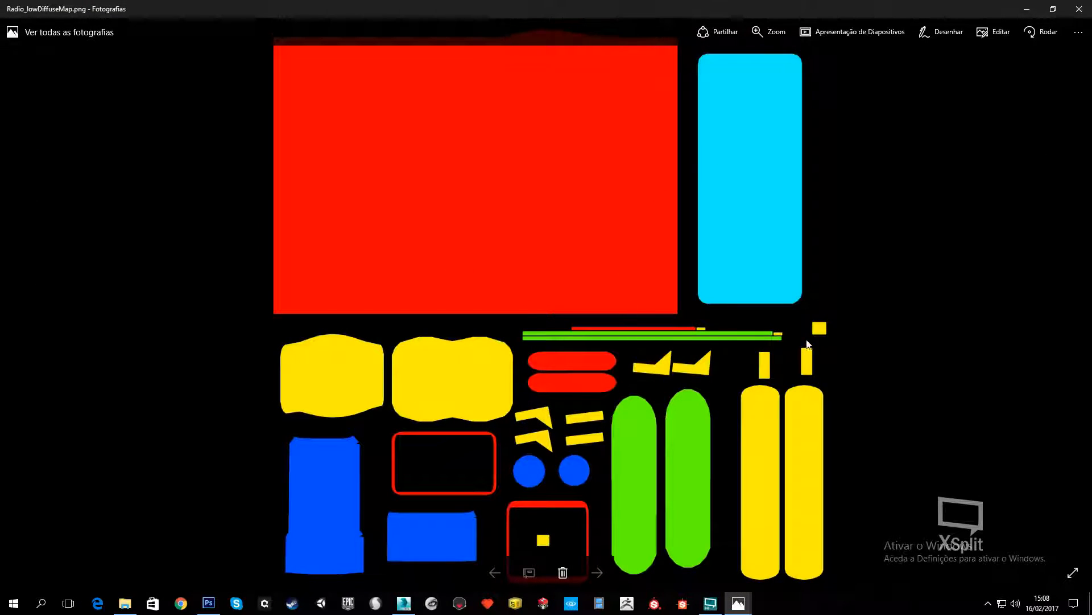
pyautogui.click(1079, 9)
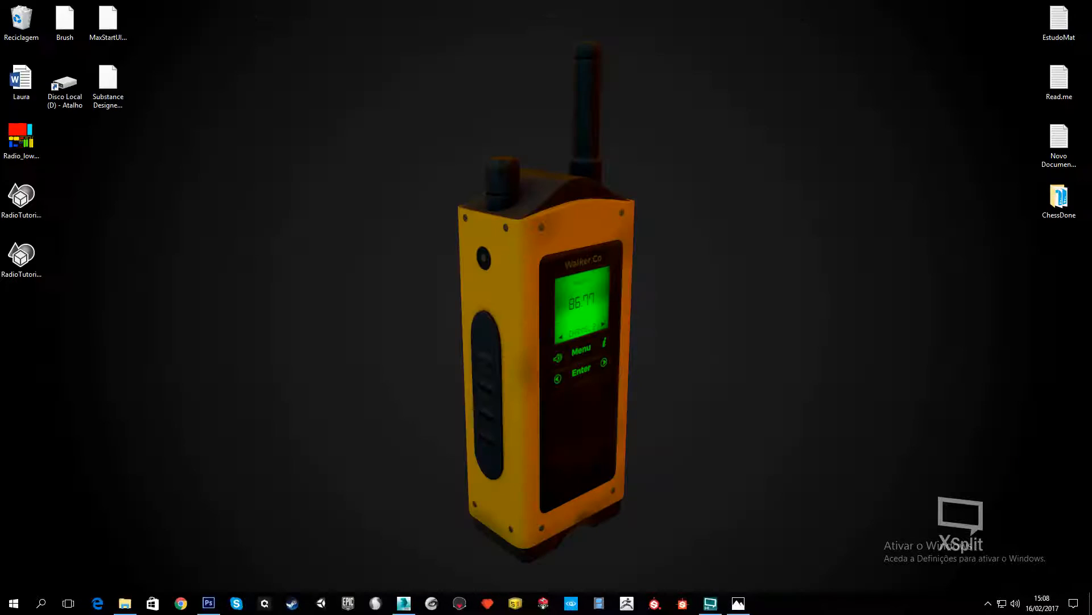
pyautogui.click(403, 602)
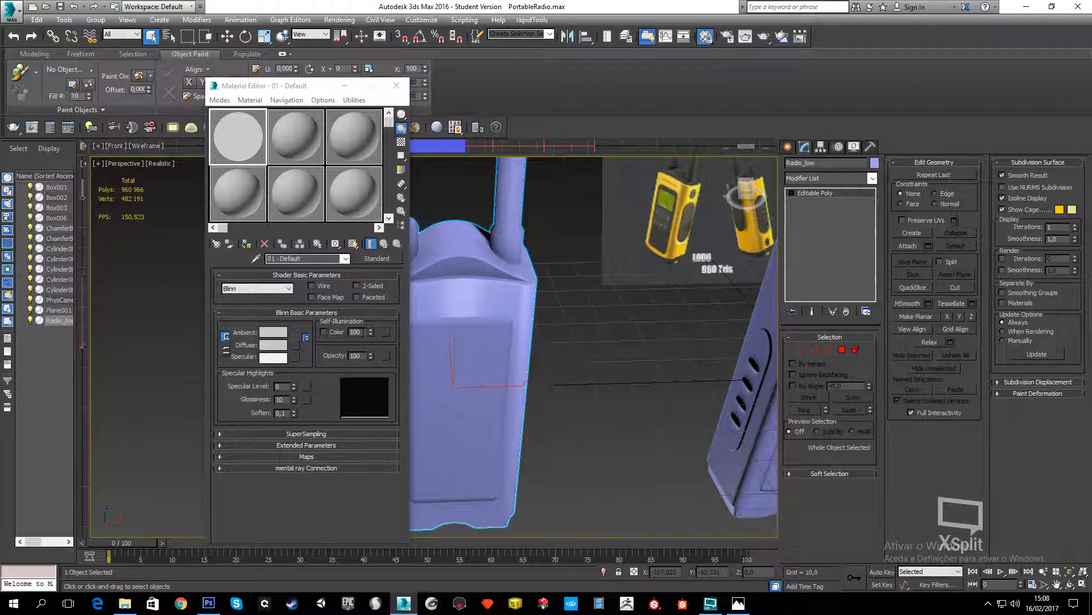
# Set the 01 - Default material's ambient and diffuse colour to pure red (255, 0, 0) and assign it to the low-poly radio
pyautogui.doubleClick(345, 331)
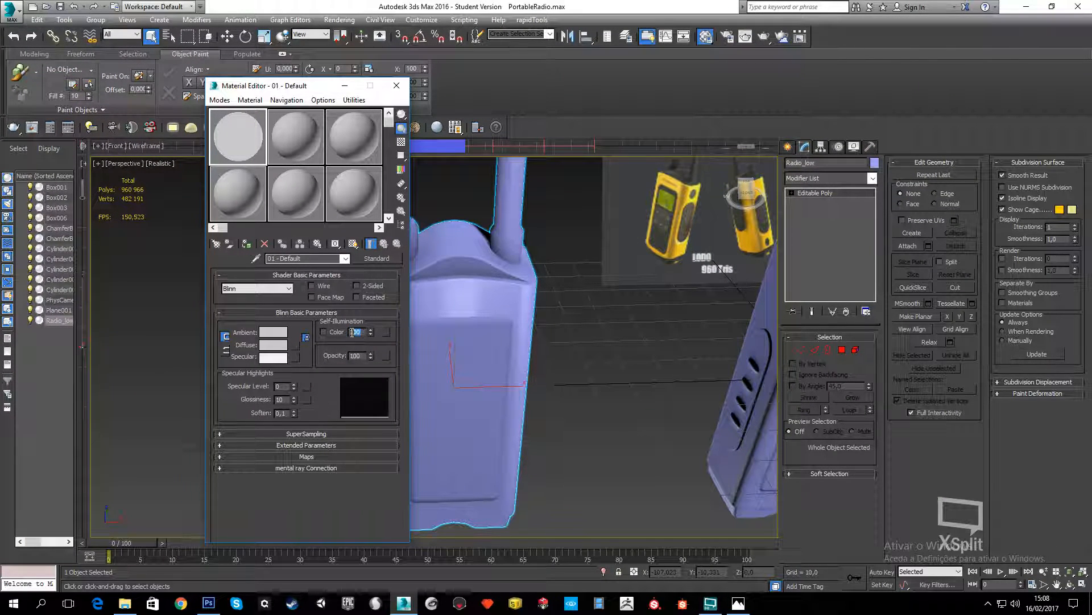
pyautogui.doubleClick(356, 332)
pyautogui.click(278, 333)
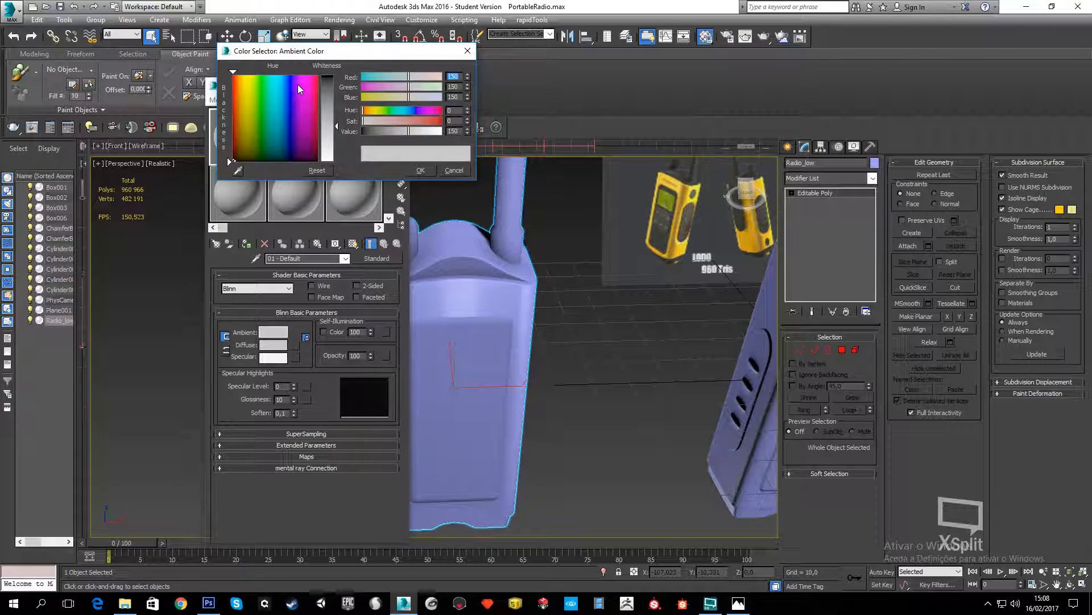
pyautogui.moveTo(298, 84); pyautogui.dragTo(317, 76)
pyautogui.click(327, 76)
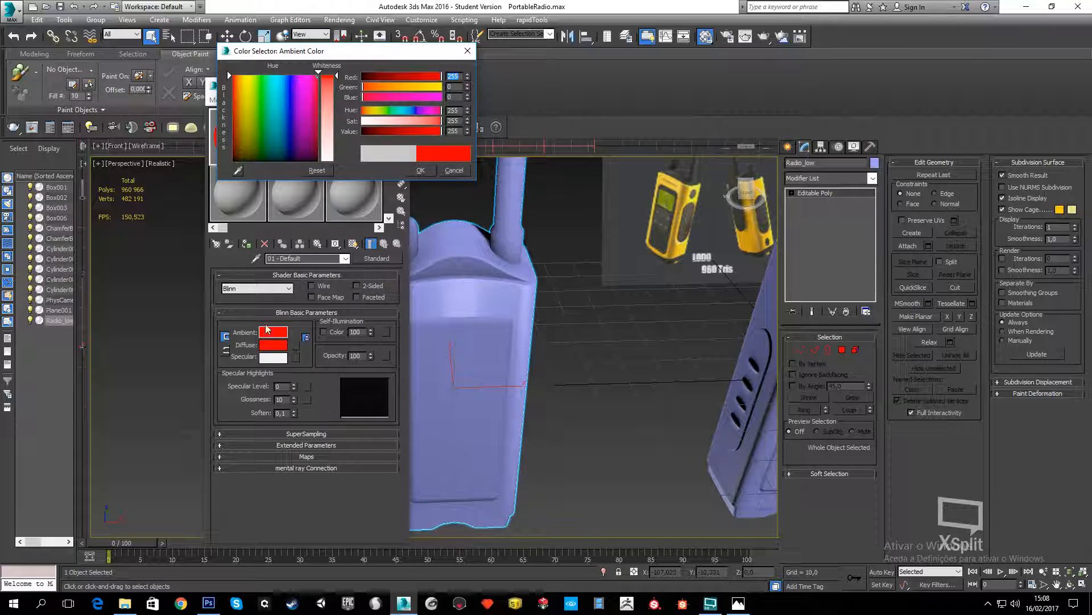
pyautogui.click(421, 170)
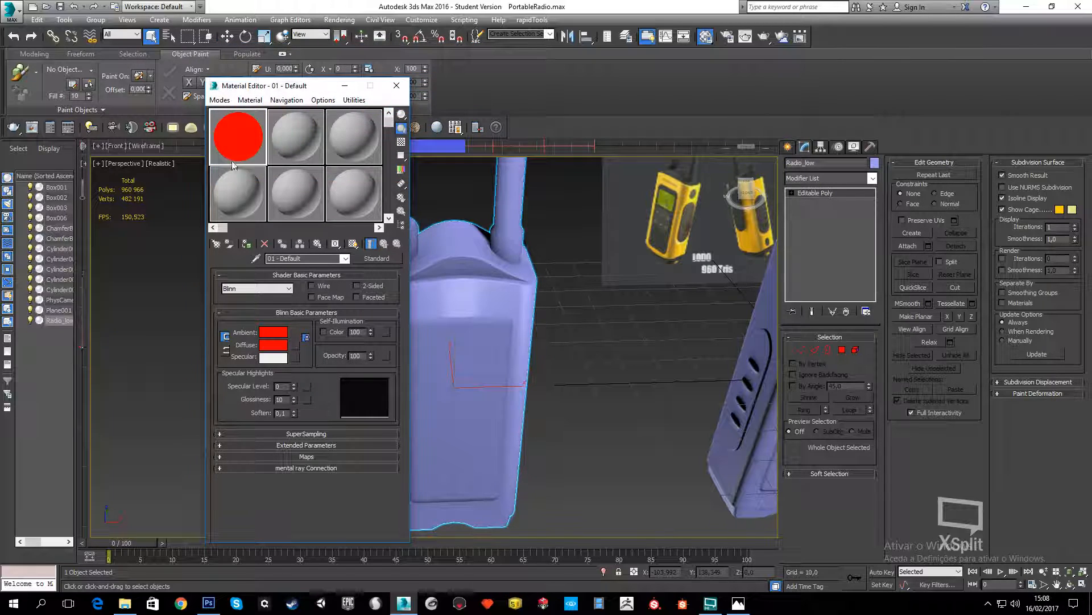
pyautogui.moveTo(253, 153); pyautogui.dragTo(474, 297)
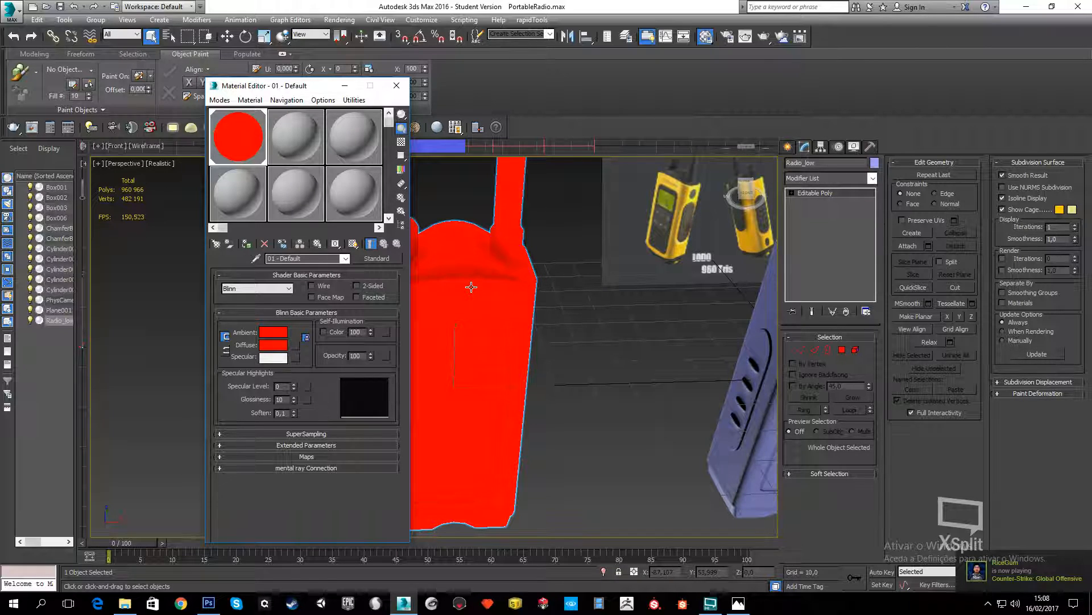
# Select the front panel polygon of the low-poly radio and grow the selection once to include its bevelled border
pyautogui.click(841, 349)
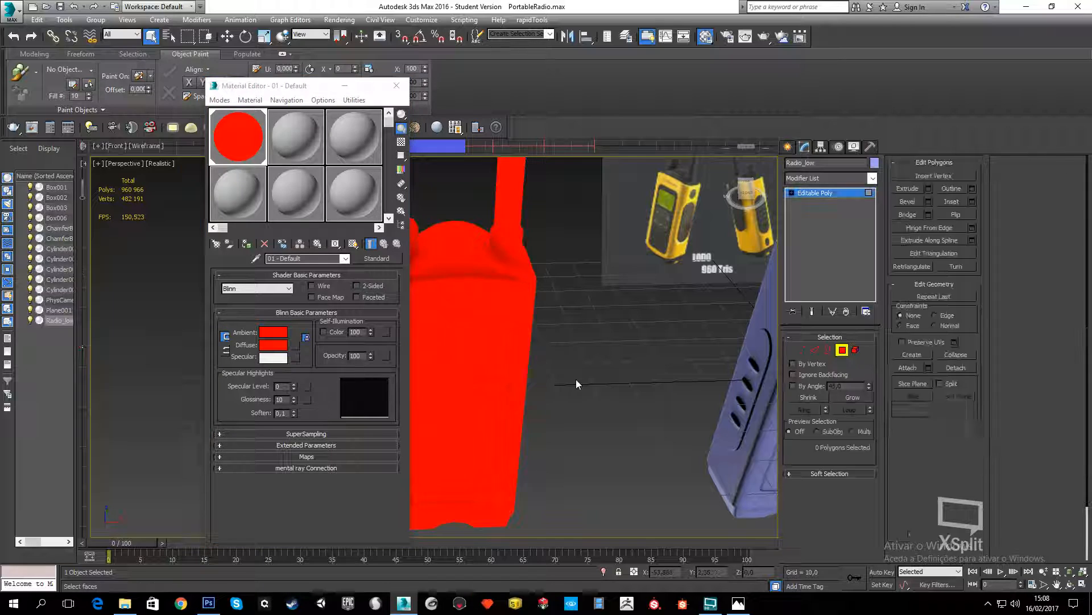
pyautogui.moveTo(578, 383)
pyautogui.keyDown('alt'); pyautogui.mouseDown(button='middle')
pyautogui.moveTo(641, 344)
pyautogui.moveTo(577, 364)
pyautogui.mouseUp(button='middle'); pyautogui.keyUp('alt')
pyautogui.scroll(-2, 624, 359)
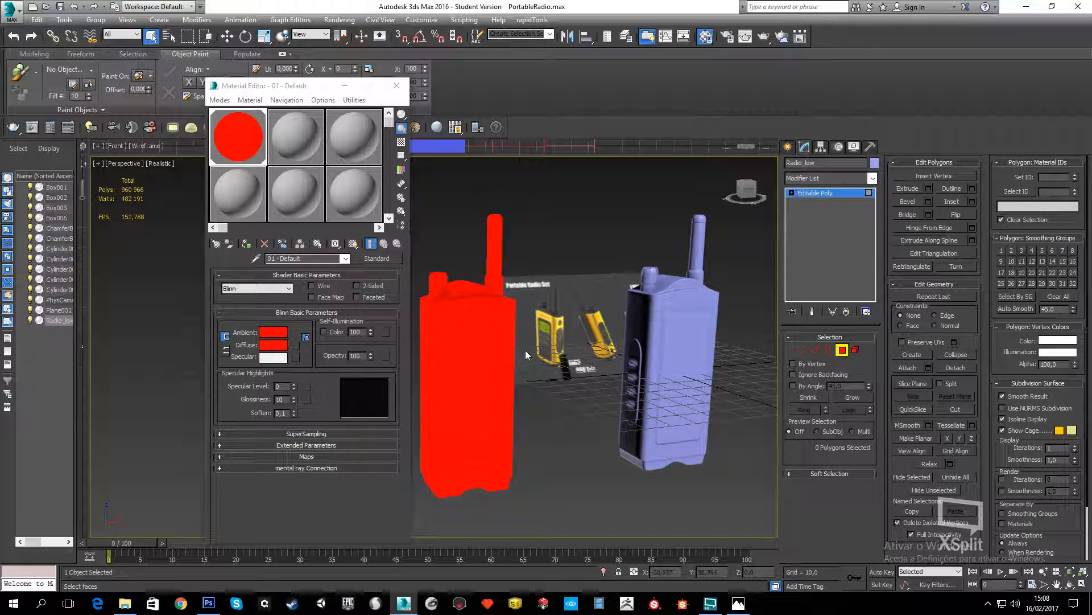
pyautogui.click(471, 387)
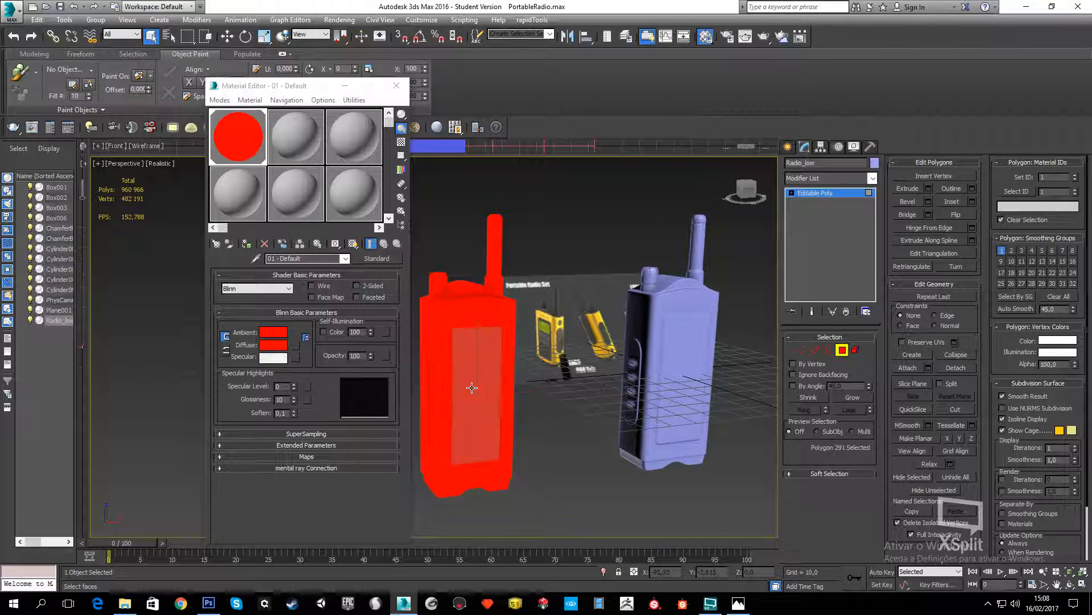
pyautogui.click(851, 397)
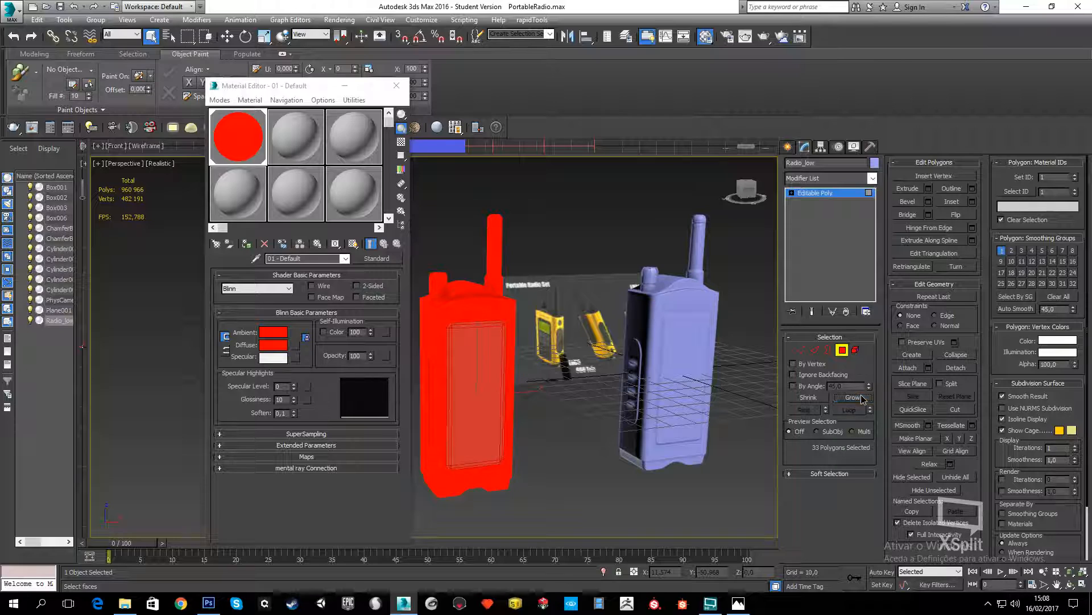
# Copy the red material to the second sample slot and rename the copy Yellow
pyautogui.moveTo(260, 143); pyautogui.dragTo(302, 149)
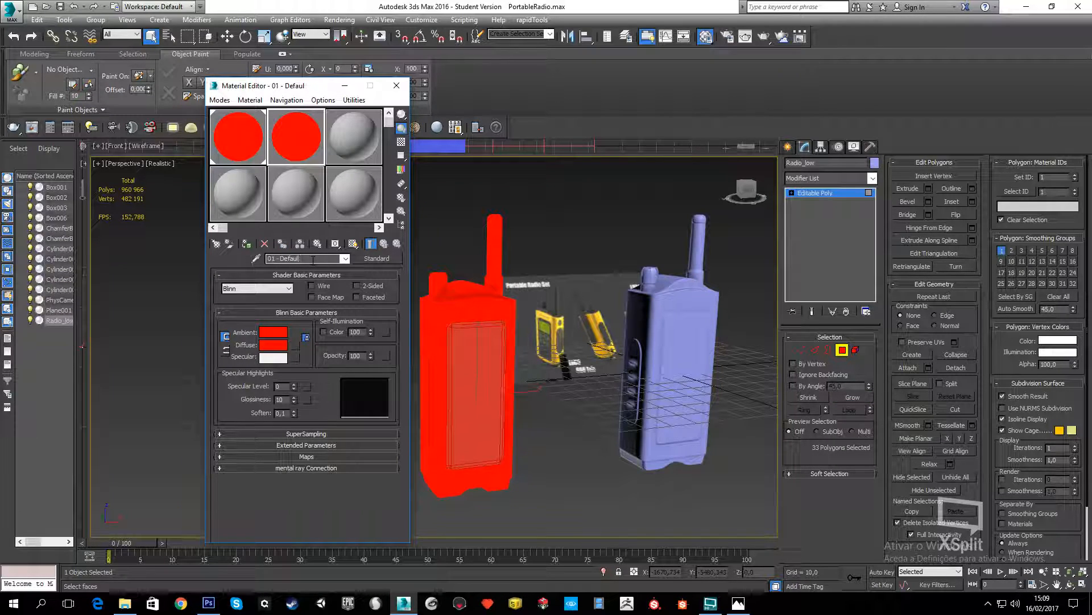
pyautogui.press('BackSpace')
pyautogui.press('BackSpace')
pyautogui.press('BackSpace')
pyautogui.press('BackSpace')
pyautogui.press('BackSpace')
pyautogui.press('BackSpace')
pyautogui.press('BackSpace')
pyautogui.press('BackSpace')
pyautogui.press('BackSpace')
pyautogui.press('BackSpace')
pyautogui.press('BackSpace')
pyautogui.press('BackSpace')
pyautogui.write('Yellow')
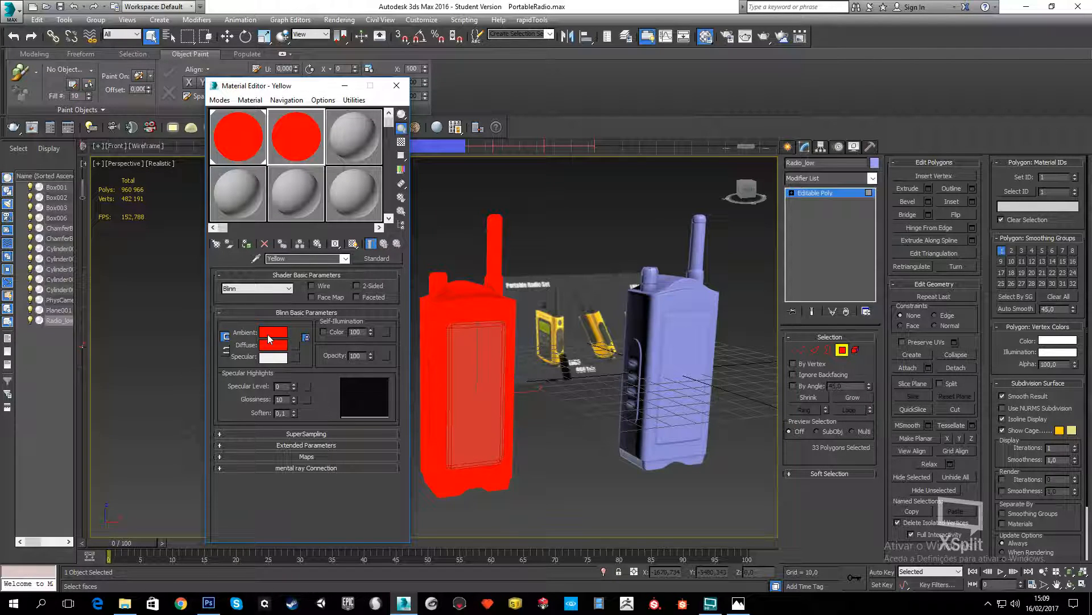
# Set the Yellow material's ambient and diffuse colour to yellow (222, 255, 0)
pyautogui.click(268, 334)
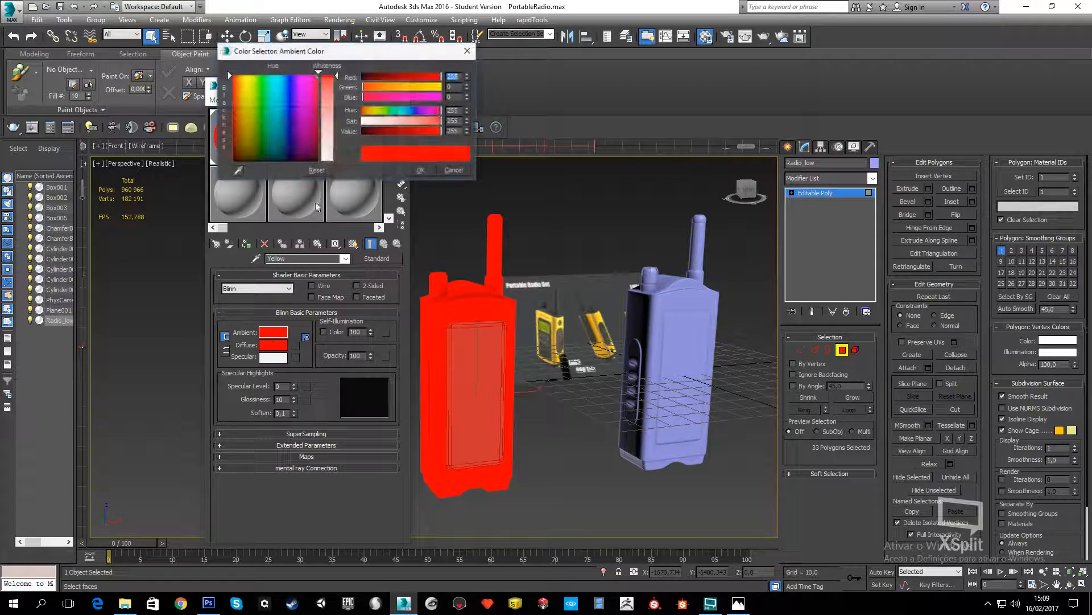
pyautogui.moveTo(237, 76); pyautogui.dragTo(248, 74)
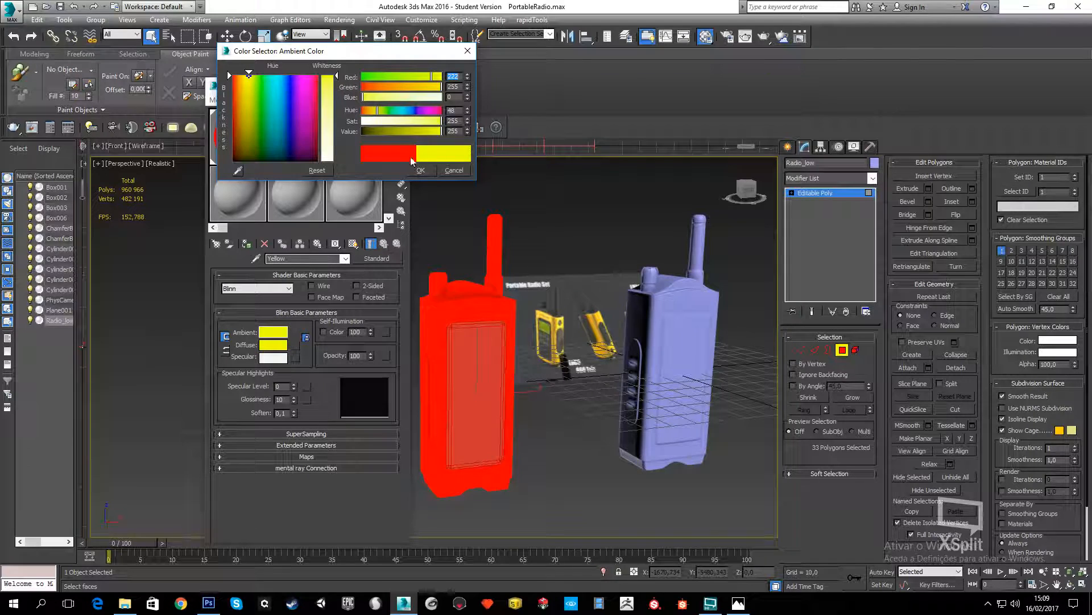
pyautogui.click(420, 170)
# Assign the Yellow material to the selected front panel polygons and clear the polygon selection
pyautogui.moveTo(292, 128); pyautogui.dragTo(469, 358)
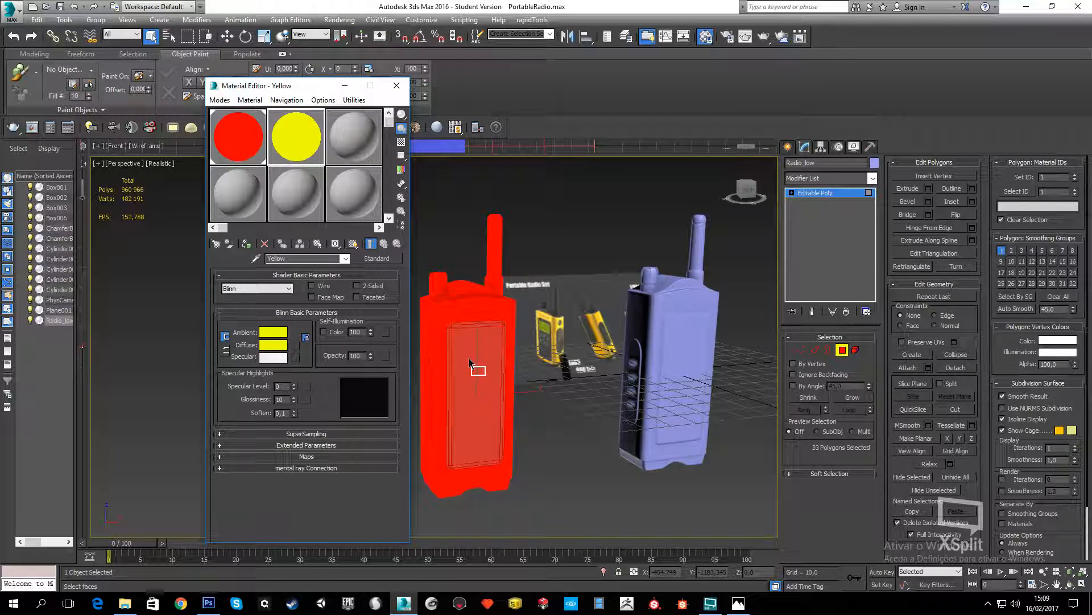
pyautogui.moveTo(470, 348); pyautogui.dragTo(471, 350)
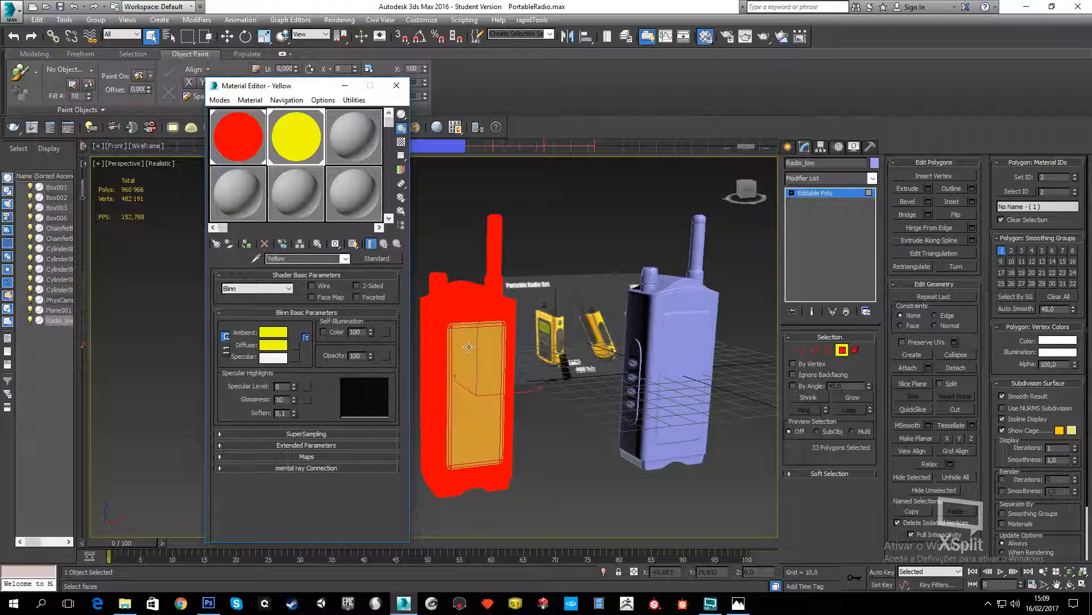
pyautogui.click(558, 455)
pyautogui.scroll(3, 495, 335)
pyautogui.keyDown('alt'); pyautogui.moveTo(496, 335); pyautogui.dragTo(537, 305, button='middle'); pyautogui.keyUp('alt')
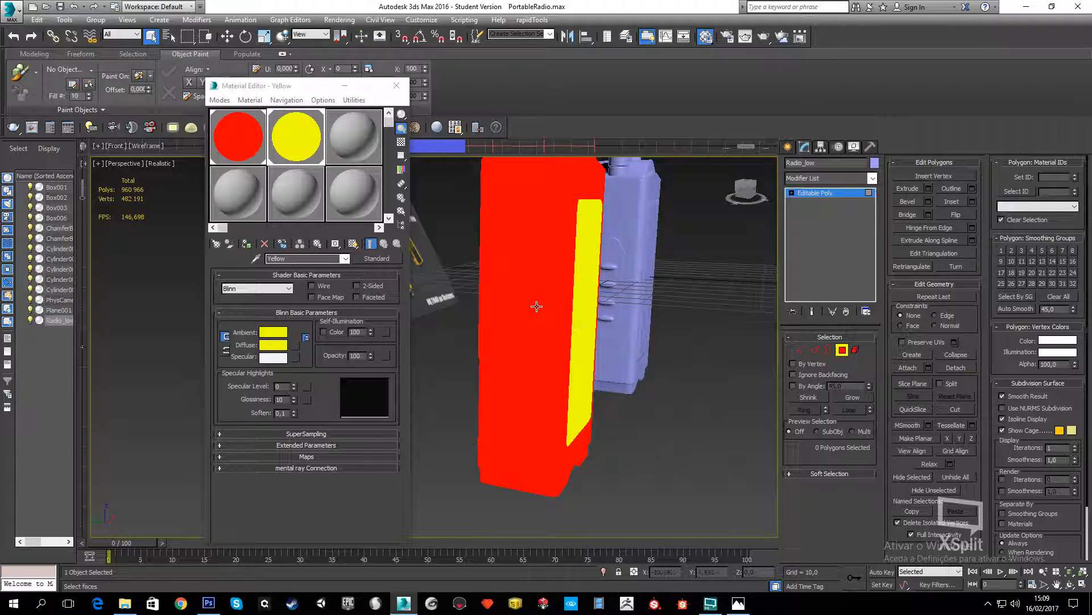
# Select the long rounded grip polygon on the low-poly radio's side and grow the selection twice to include its border
pyautogui.click(522, 308)
pyautogui.keyDown('alt'); pyautogui.moveTo(617, 275); pyautogui.dragTo(560, 319, button='middle'); pyautogui.keyUp('alt')
pyautogui.click(862, 399)
pyautogui.click(862, 399)
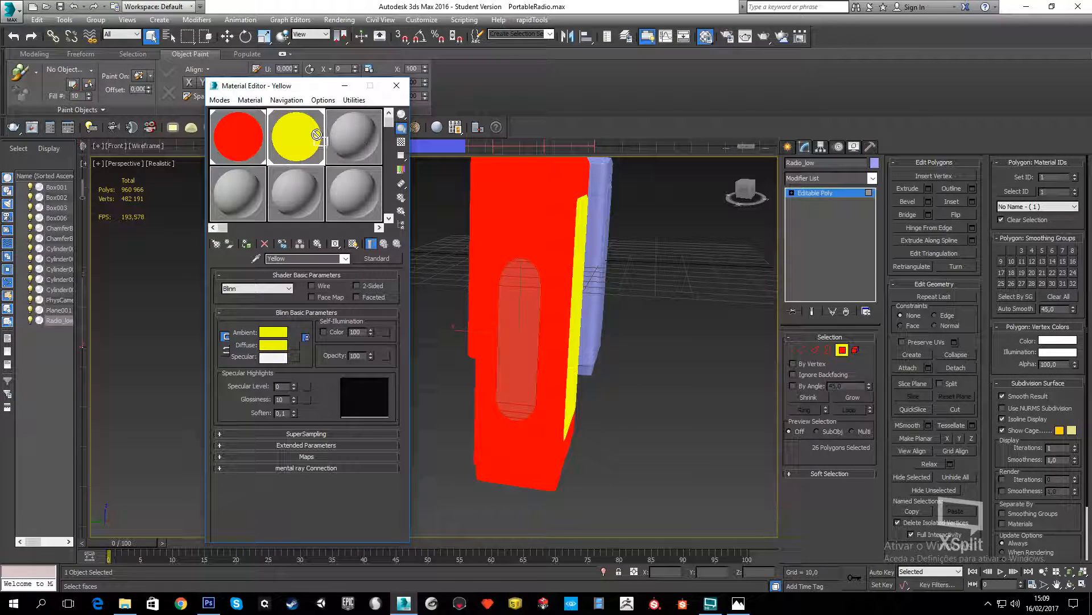
# Make a blue (12, 0, 255) copy of the Yellow material in the third sample slot, named Yellowwewewe
pyautogui.click(370, 161)
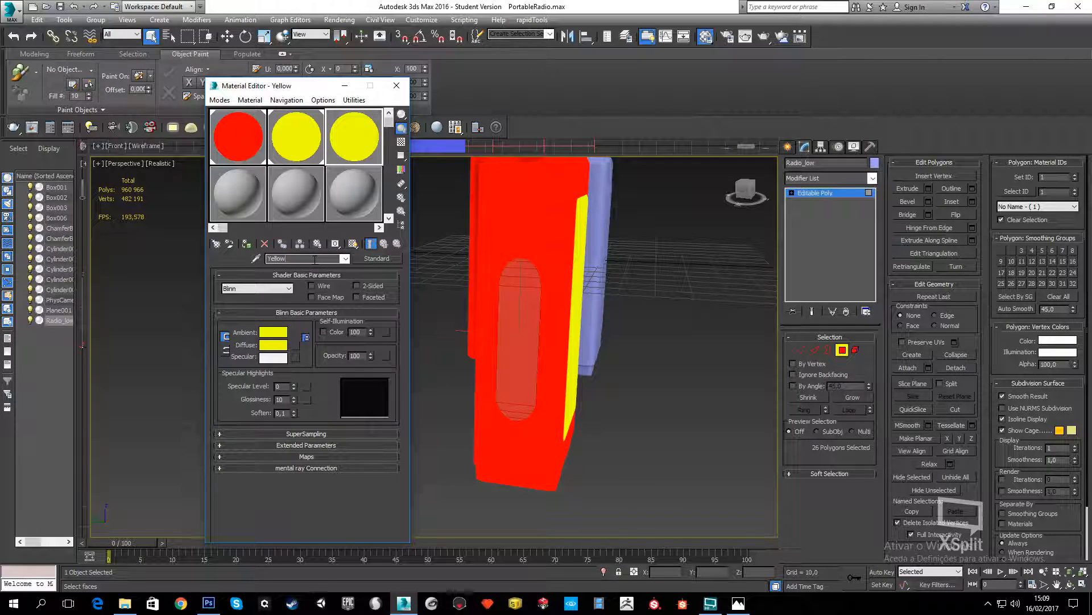
pyautogui.write('wewewe')
pyautogui.click(276, 336)
pyautogui.moveTo(305, 79); pyautogui.dragTo(290, 74)
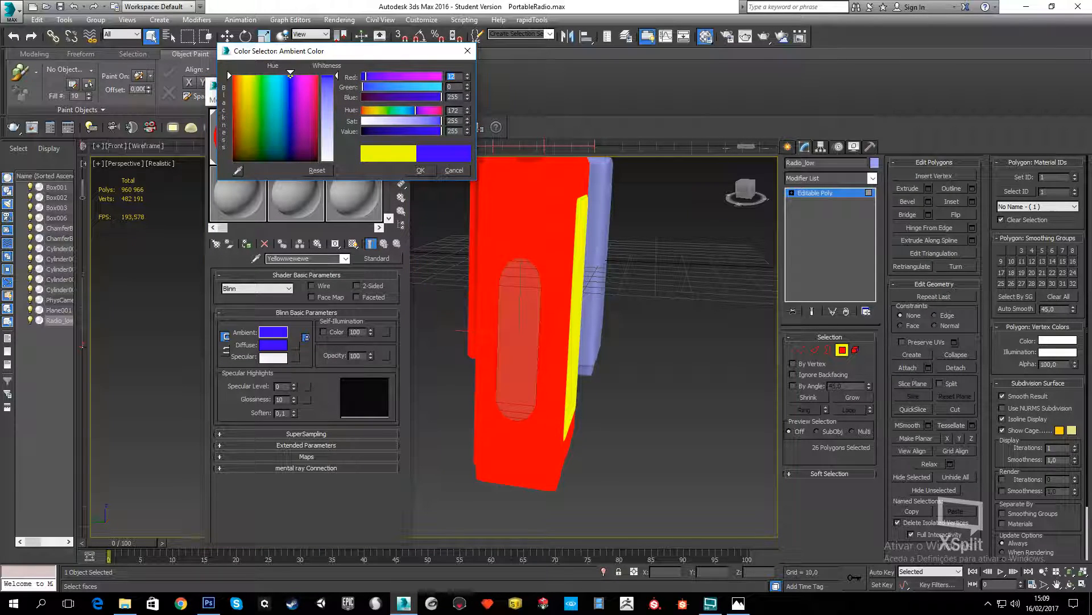
pyautogui.click(420, 170)
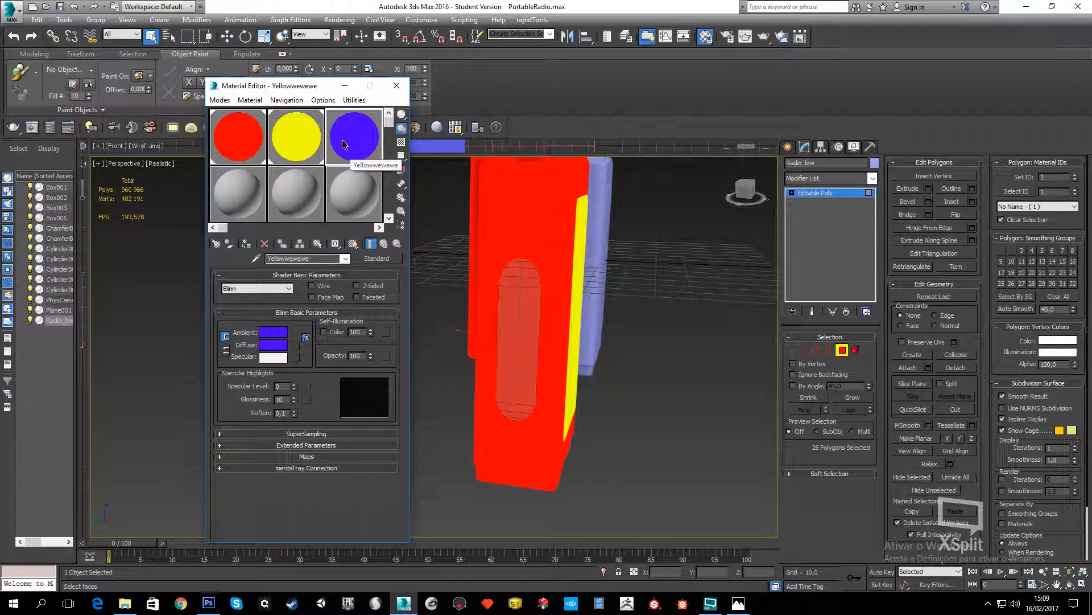
# Assign the blue material to the selected side grip polygons and clear the polygon selection
pyautogui.moveTo(343, 144); pyautogui.dragTo(516, 335)
pyautogui.click(683, 395)
pyautogui.keyDown('alt'); pyautogui.moveTo(683, 393); pyautogui.dragTo(629, 287, button='middle'); pyautogui.keyUp('alt')
pyautogui.moveTo(629, 288); pyautogui.dragTo(606, 330, button='middle')
pyautogui.scroll(5, 606, 330)
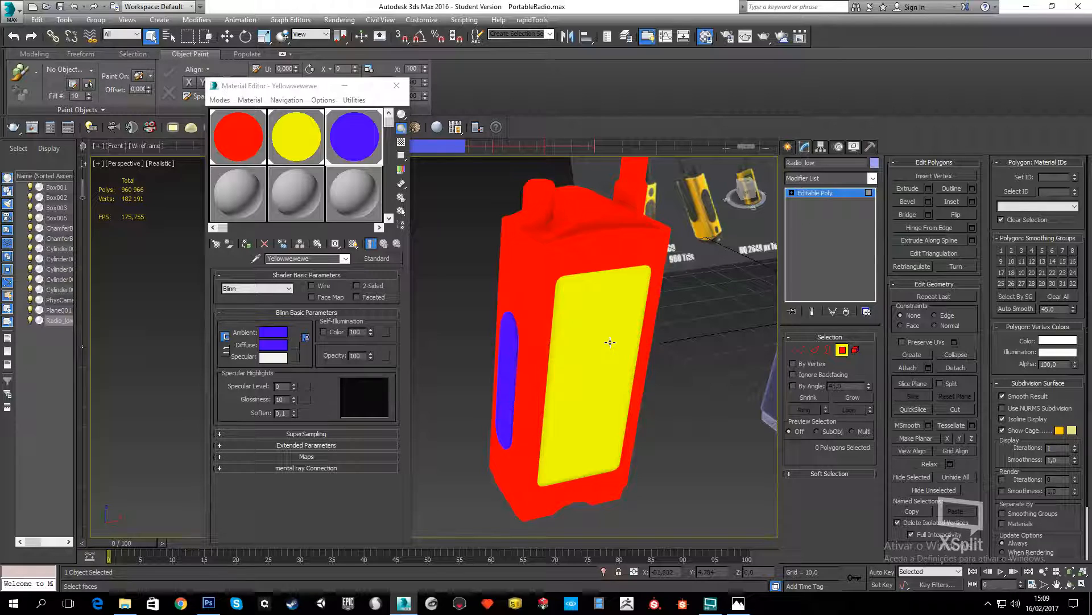
# Close the Material Editor, leave polygon editing and open Render To Texture for the low-poly radio
pyautogui.click(397, 85)
pyautogui.moveTo(555, 298); pyautogui.dragTo(392, 335, button='middle')
pyautogui.click(788, 146)
pyautogui.scroll(-2, 604, 295)
pyautogui.keyDown('alt'); pyautogui.moveTo(604, 296); pyautogui.dragTo(537, 282, button='middle'); pyautogui.keyUp('alt')
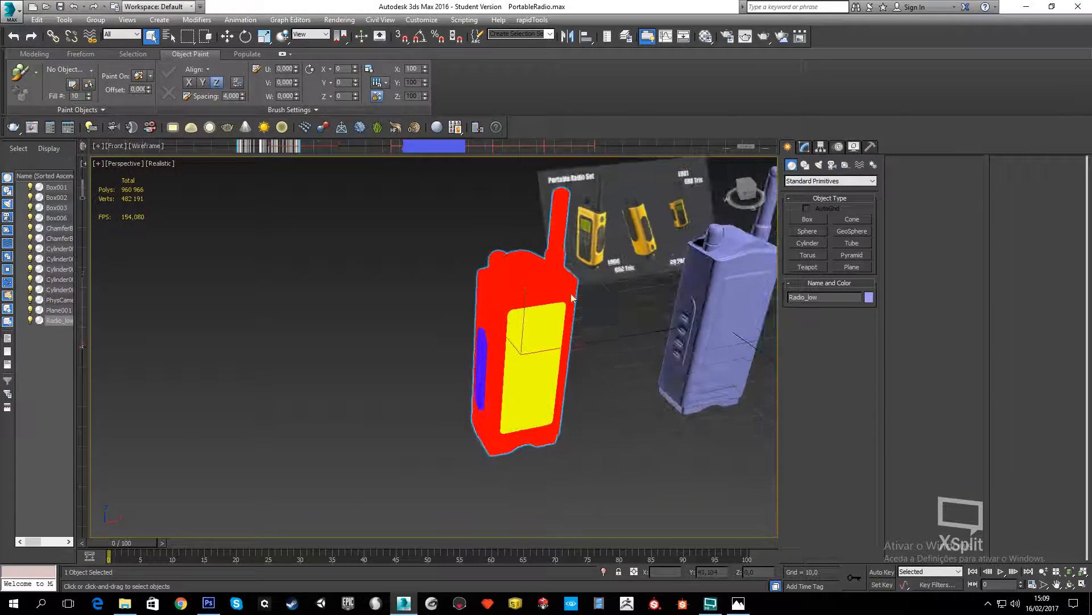
pyautogui.click(340, 21)
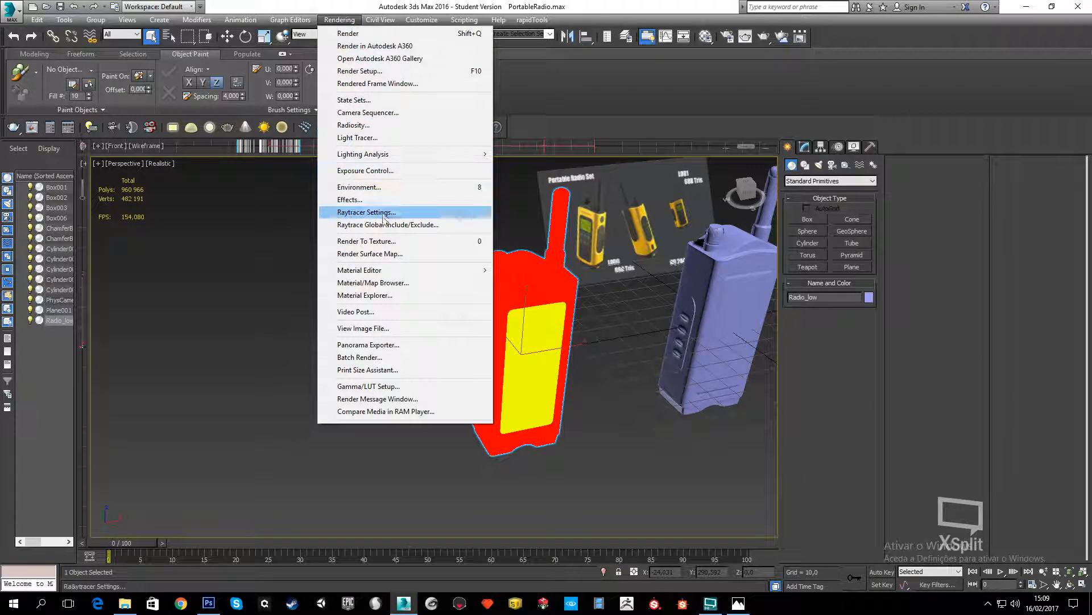
pyautogui.click(394, 241)
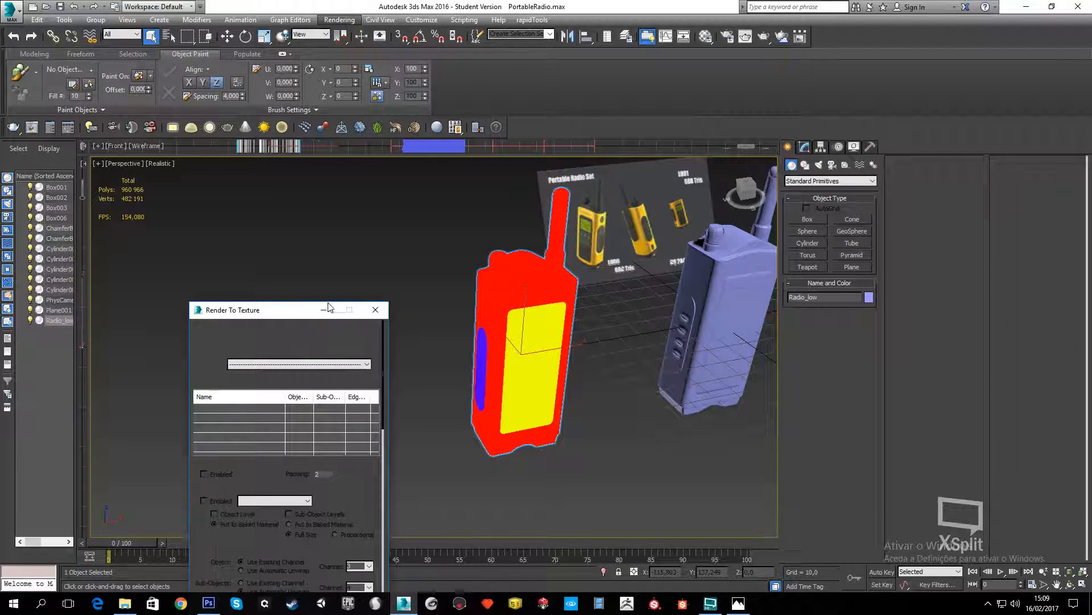
# Check the active renderer in Render Setup and close that dialog
pyautogui.click(339, 19)
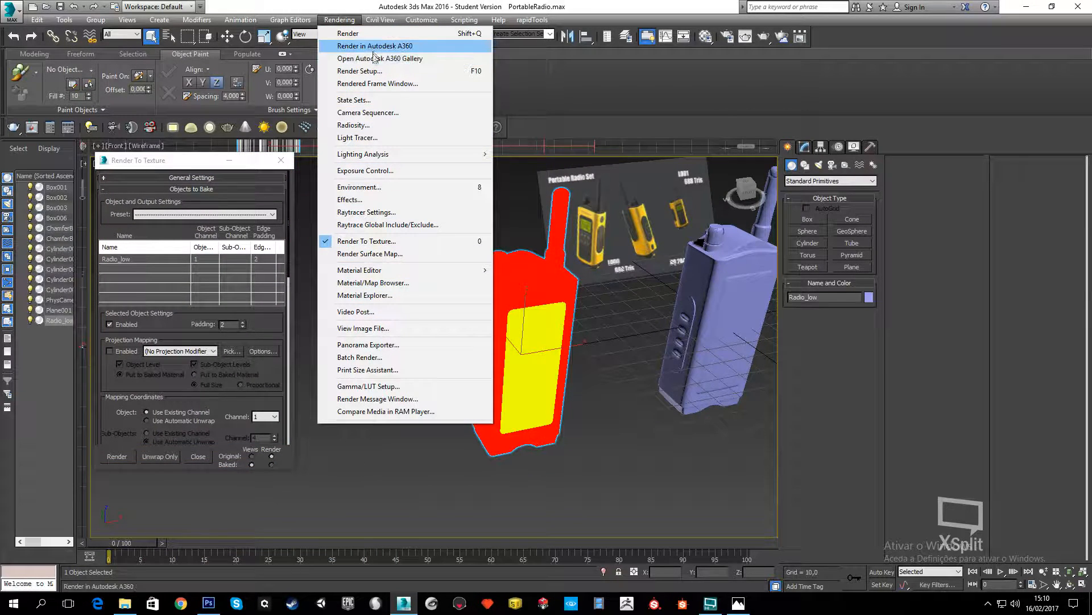
pyautogui.click(374, 70)
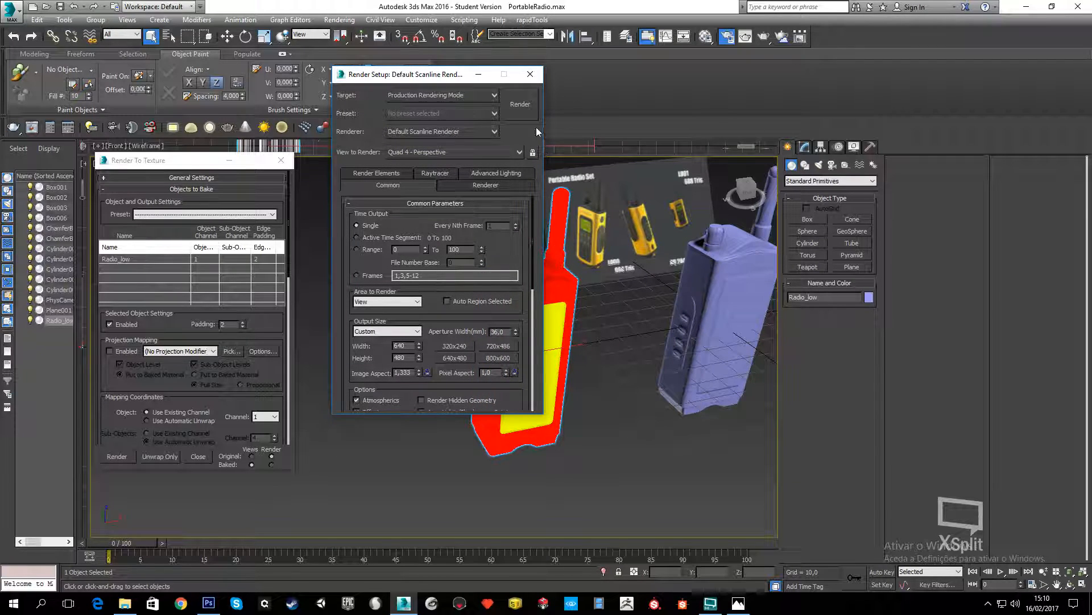
pyautogui.click(535, 76)
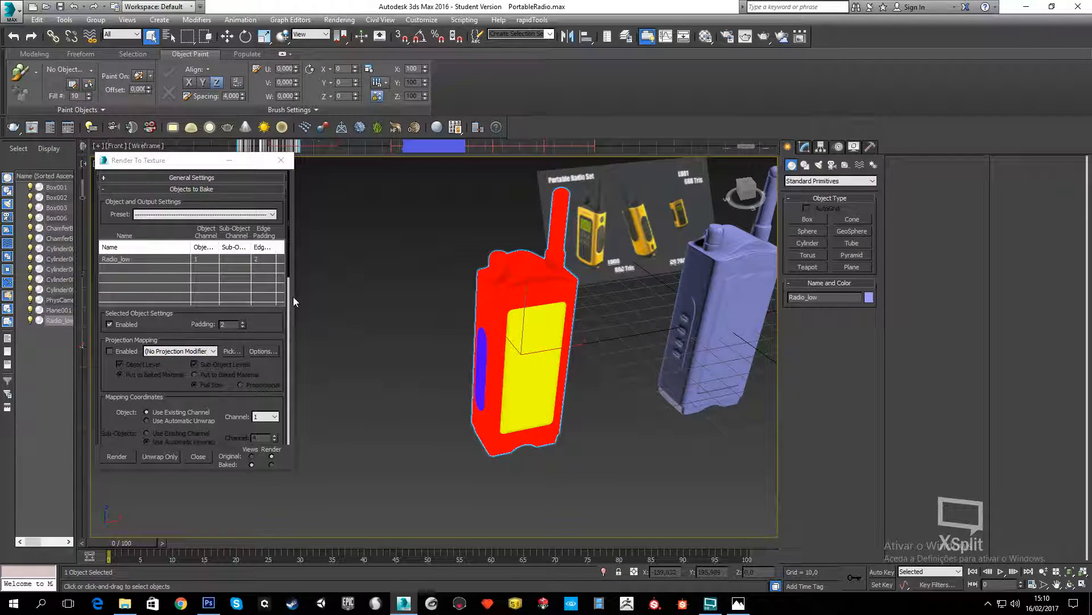
# Add a DiffuseMap element to the Render To Texture output of Radio_low
pyautogui.moveTo(288, 258); pyautogui.dragTo(288, 376)
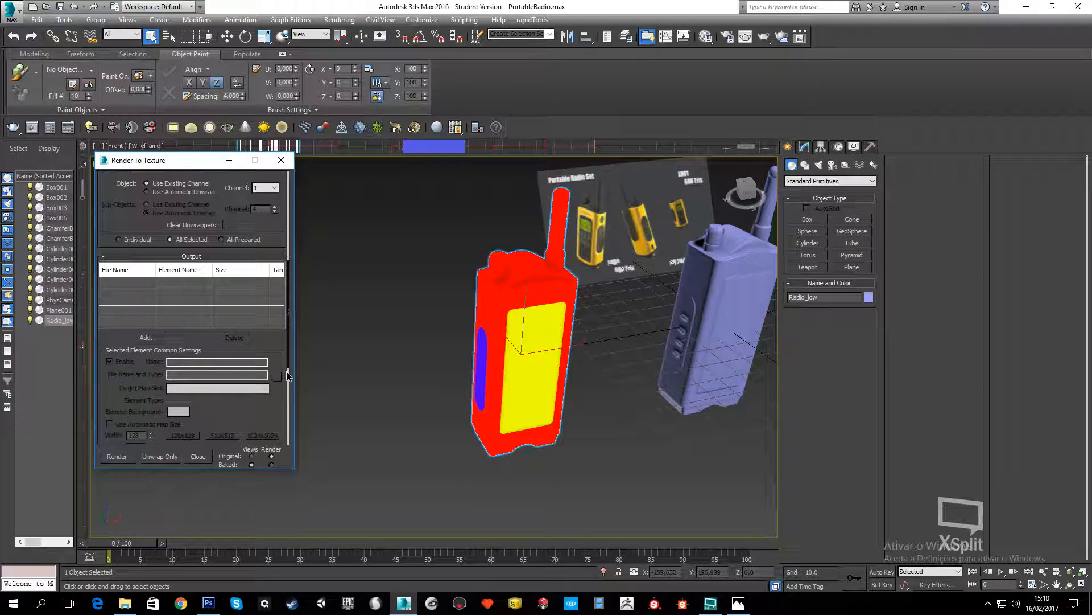
pyautogui.click(151, 339)
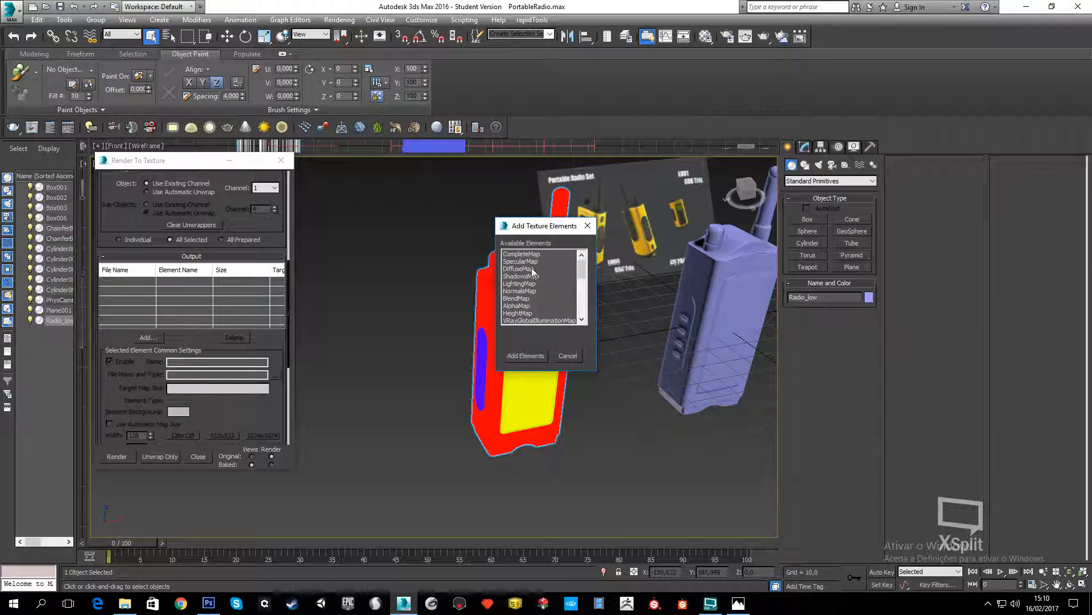
pyautogui.doubleClick(520, 269)
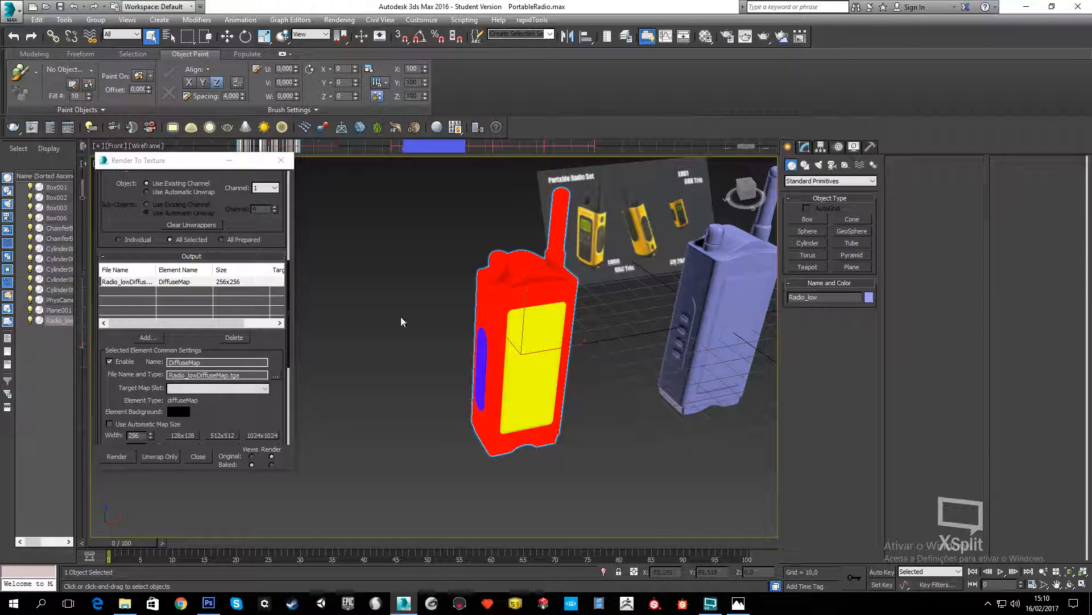
# Set the DiffuseMap output file's location to the desktop (Ambiente de trabalho) and its type to JPEG
pyautogui.scroll(-1, 278, 362)
pyautogui.click(276, 358)
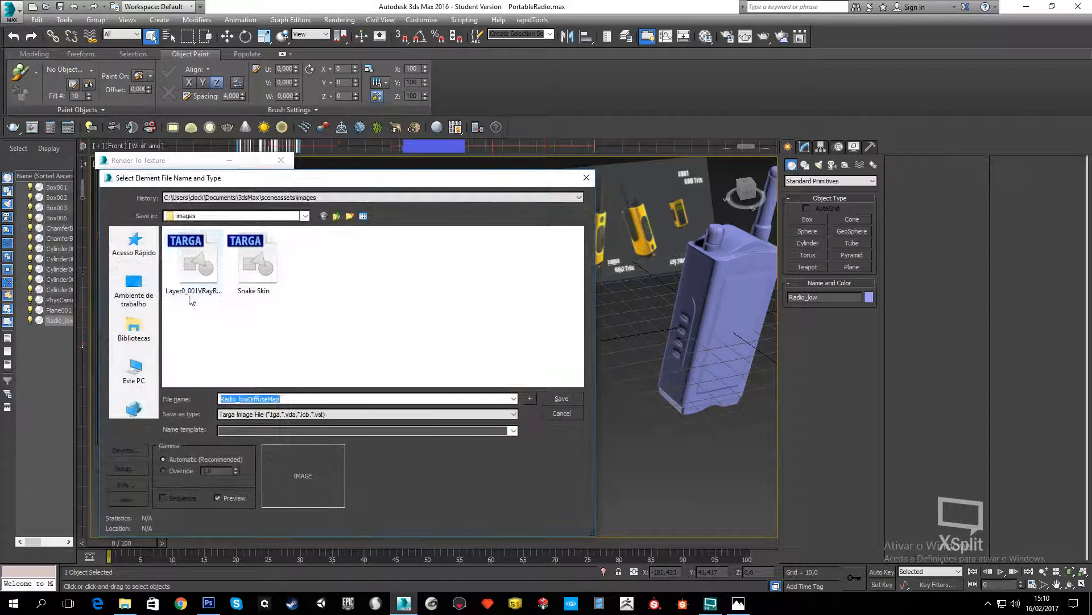
pyautogui.click(249, 415)
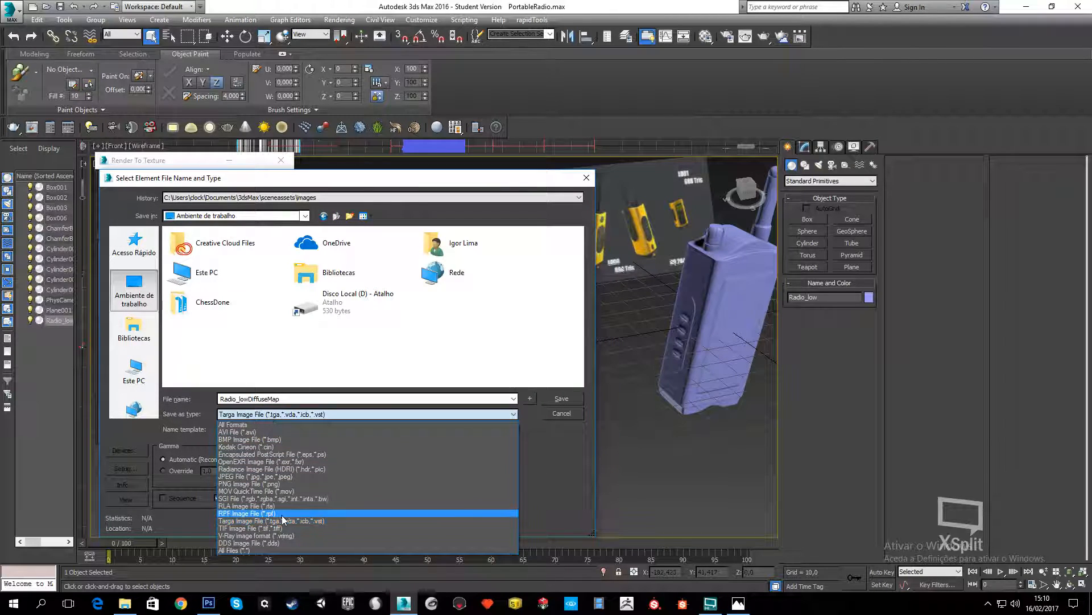
pyautogui.click(269, 482)
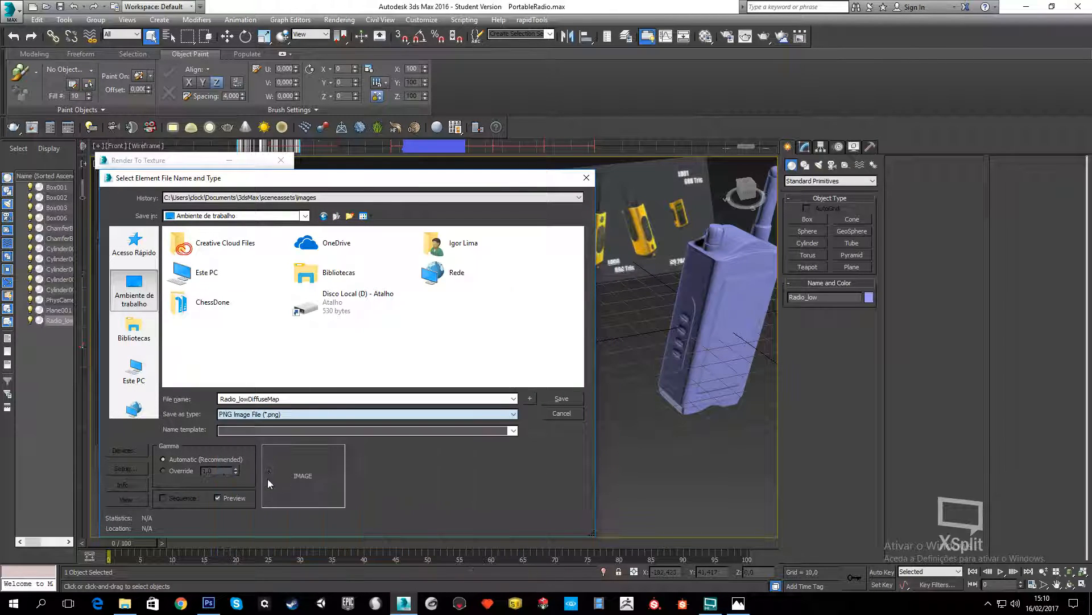
pyautogui.click(276, 414)
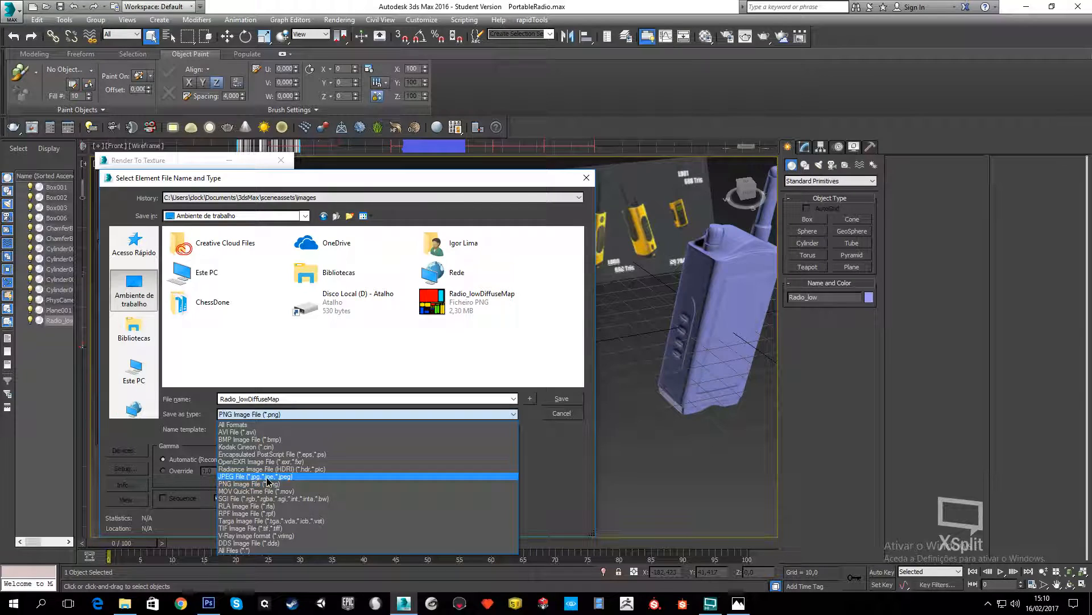
pyautogui.click(259, 476)
# Name the DiffuseMap output file Radiotutorial_IDmap and accept the file settings
pyautogui.doubleClick(245, 397)
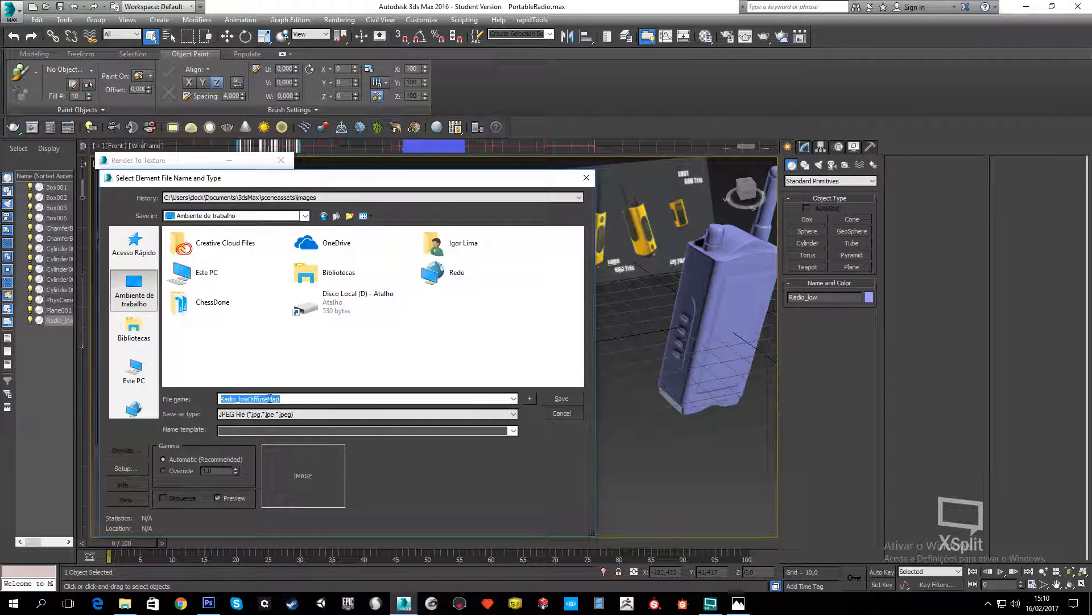
pyautogui.click(300, 398)
pyautogui.moveTo(300, 399); pyautogui.dragTo(171, 404)
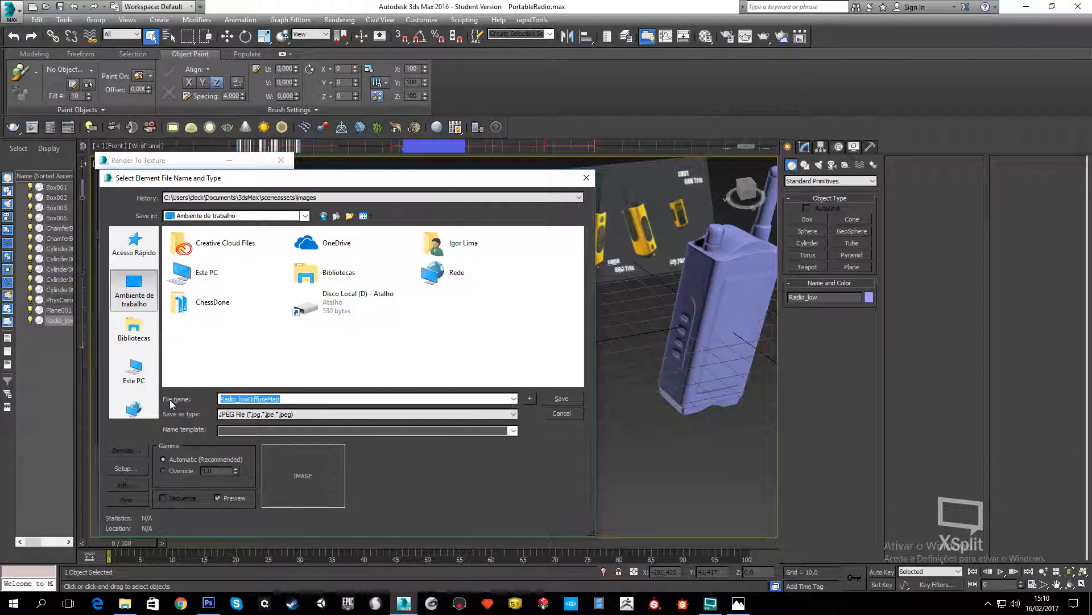
pyautogui.press('BackSpace')
pyautogui.write('Radiotut')
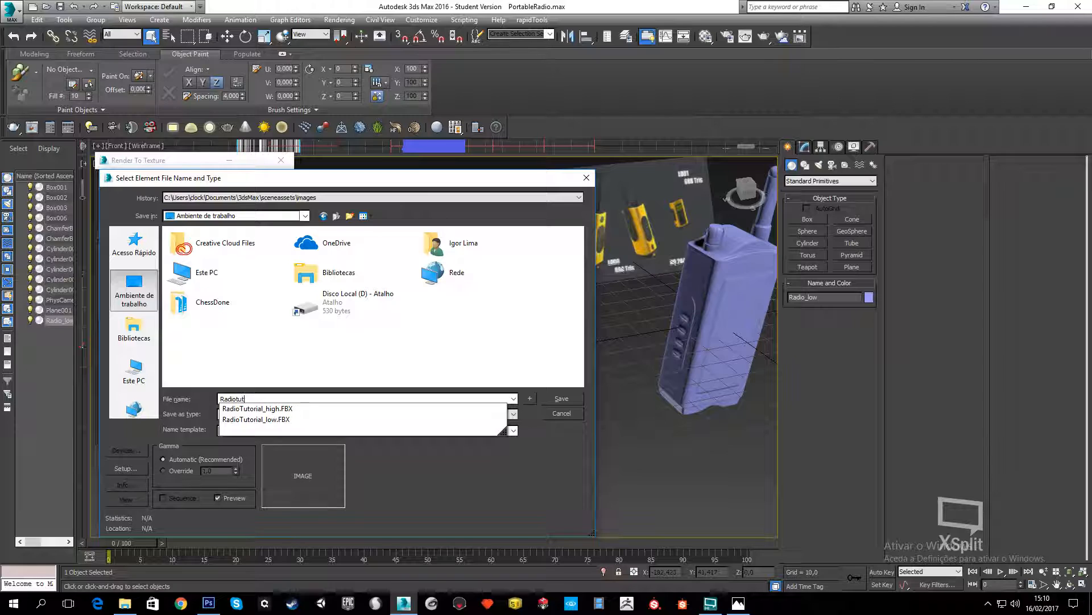
pyautogui.write('orial_IDmap')
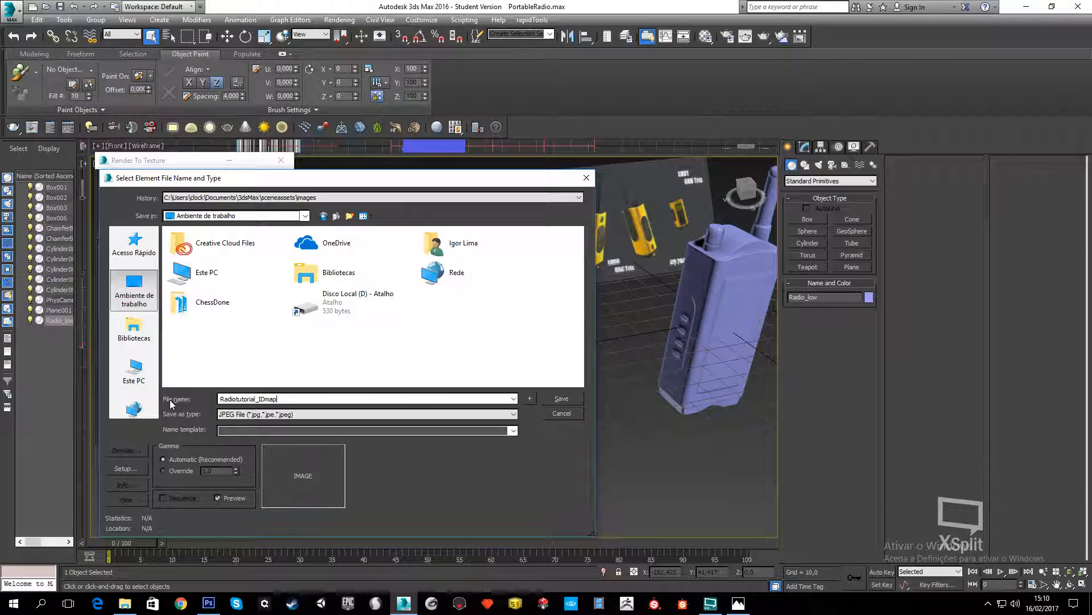
pyautogui.press('Return')
pyautogui.click(296, 424)
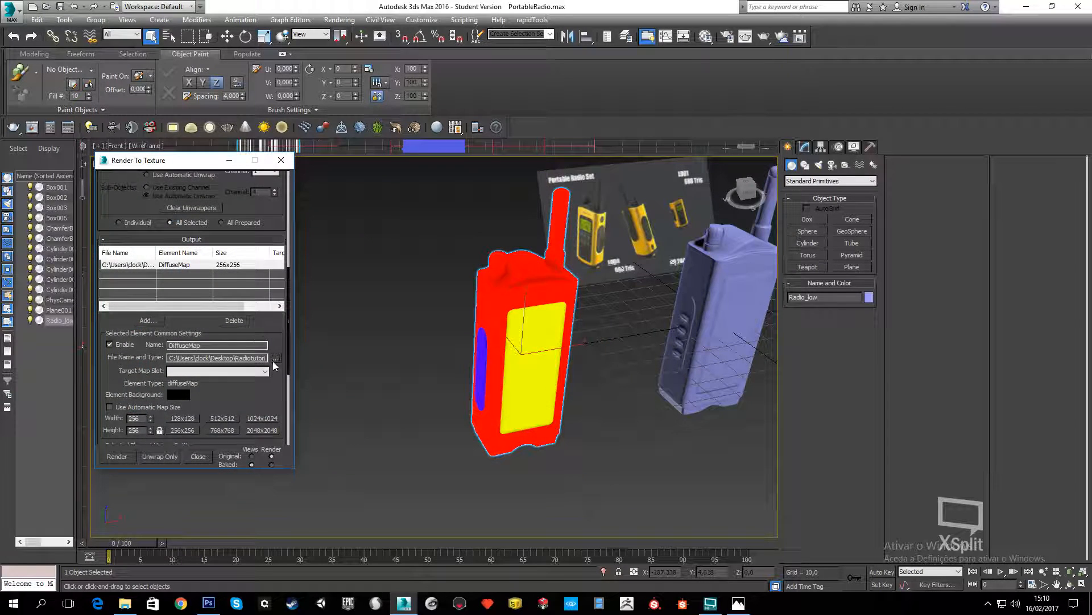
# Set the baked material to Output Into Source and render the texture, continuing without a target map slot
pyautogui.scroll(-5, 272, 361)
pyautogui.click(126, 344)
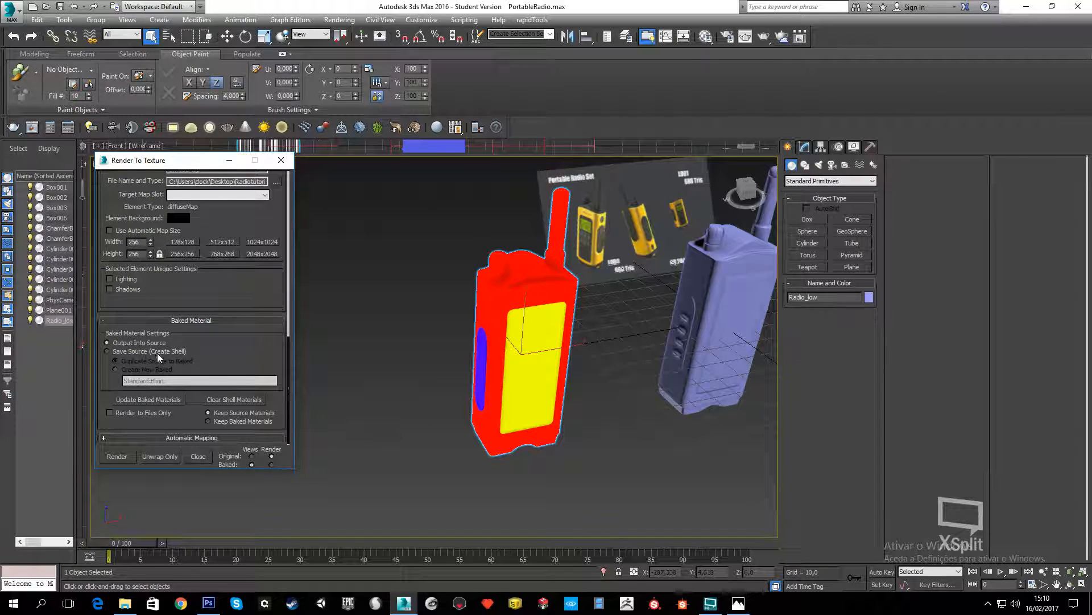
pyautogui.click(124, 459)
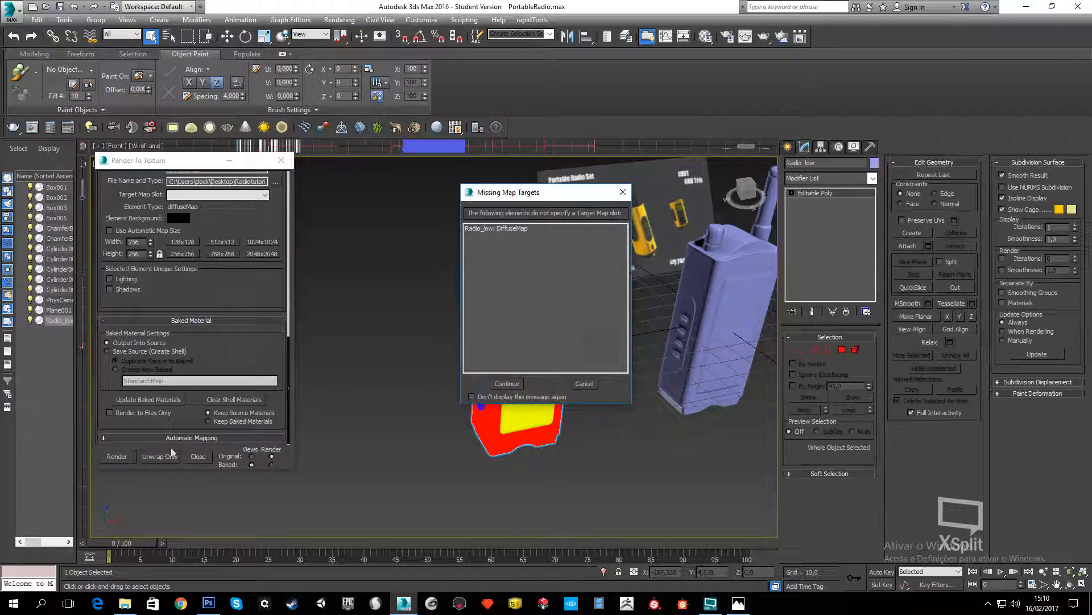
pyautogui.click(514, 383)
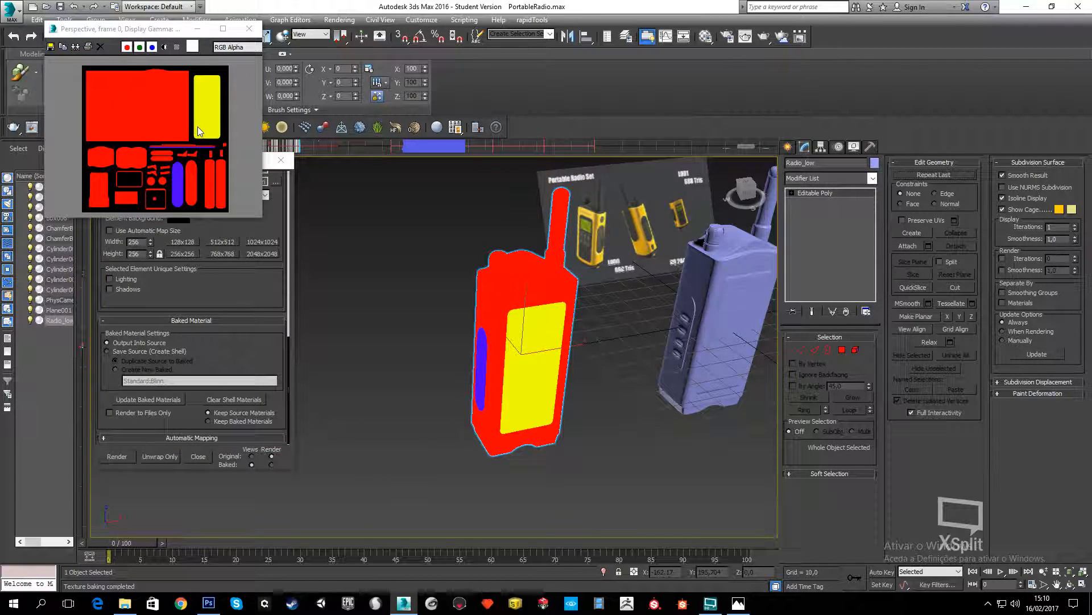
# Minimize 3ds Max and examine the colour regions of the Radio_lowDiffuseMap image on the desktop, closing the viewer when done
pyautogui.click(1033, 10)
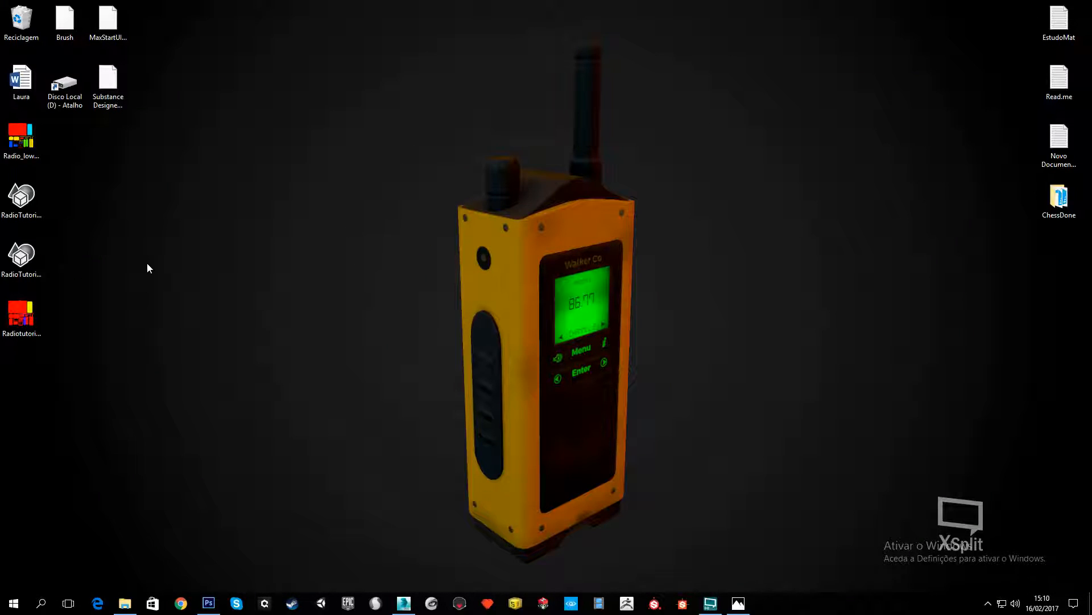
pyautogui.doubleClick(17, 155)
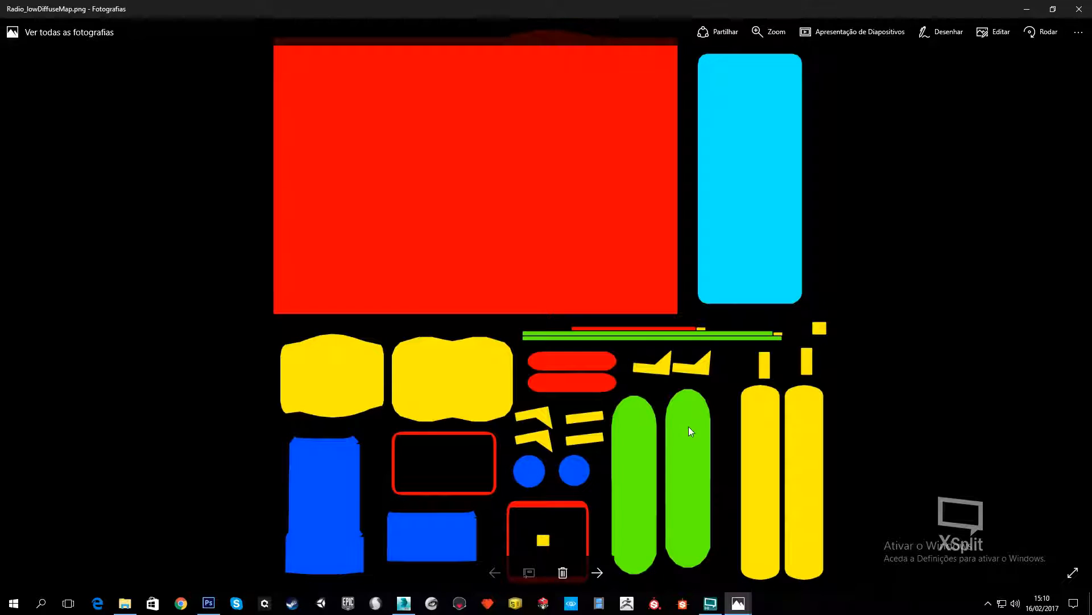
pyautogui.click(1079, 9)
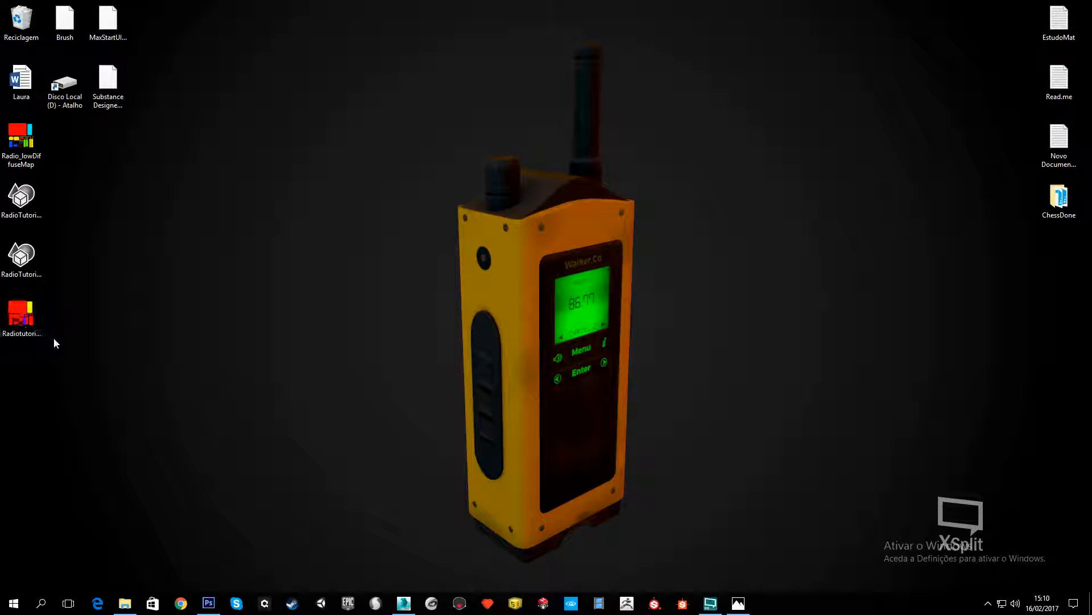
# Delete the Radiotutorial_IDmap image from the desktop and switch back to 3ds Max
pyautogui.click(24, 320)
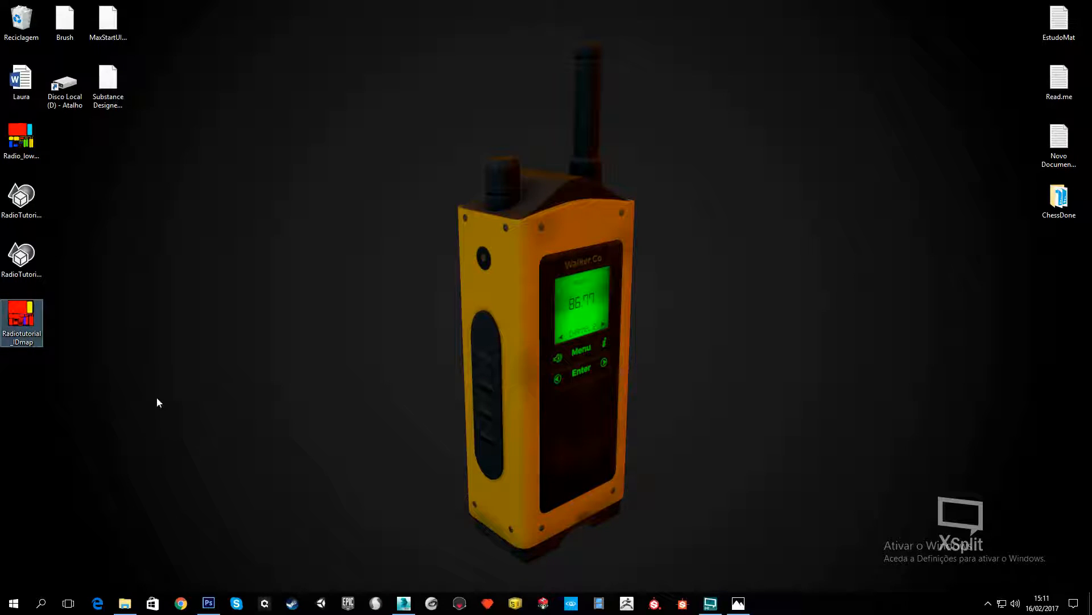
pyautogui.press('Delete')
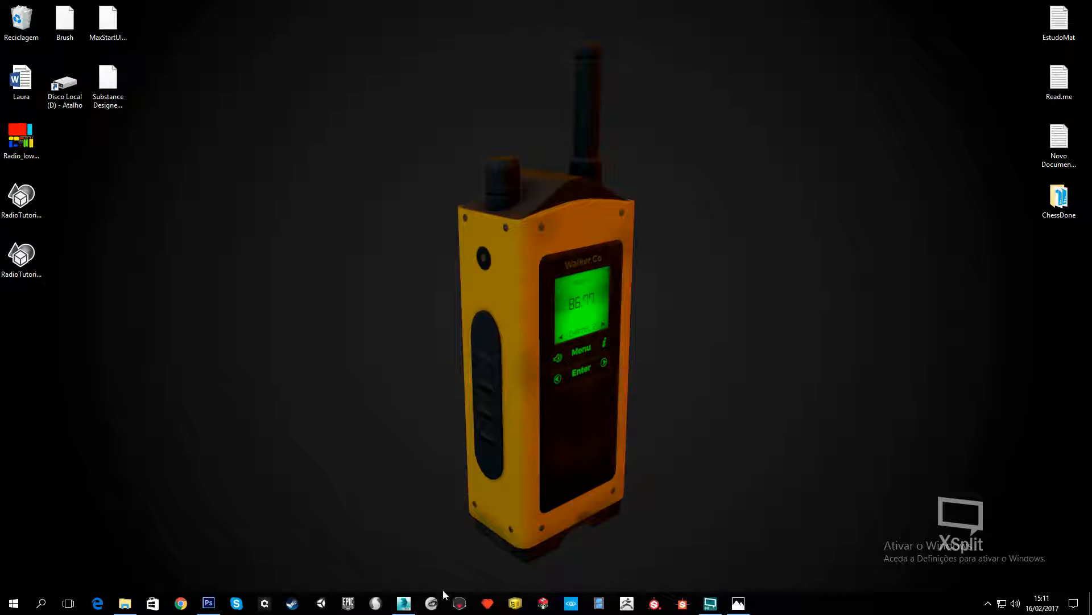
pyautogui.click(403, 603)
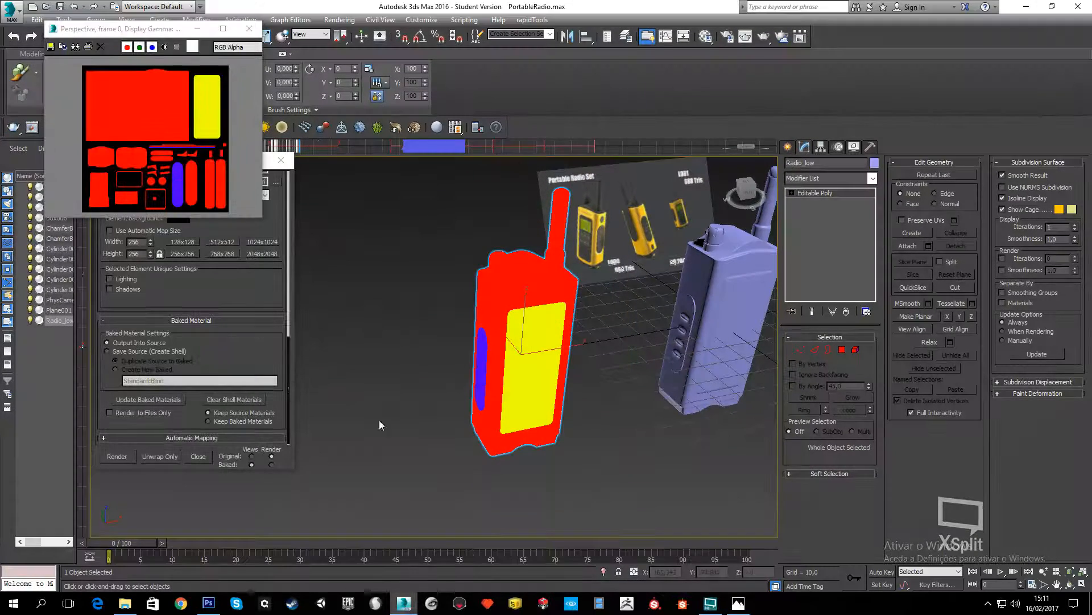
# Close the rendered frame and the texture baking dialog, and exit 3ds Max without saving the scene
pyautogui.click(251, 32)
pyautogui.click(281, 160)
pyautogui.scroll(-3, 426, 331)
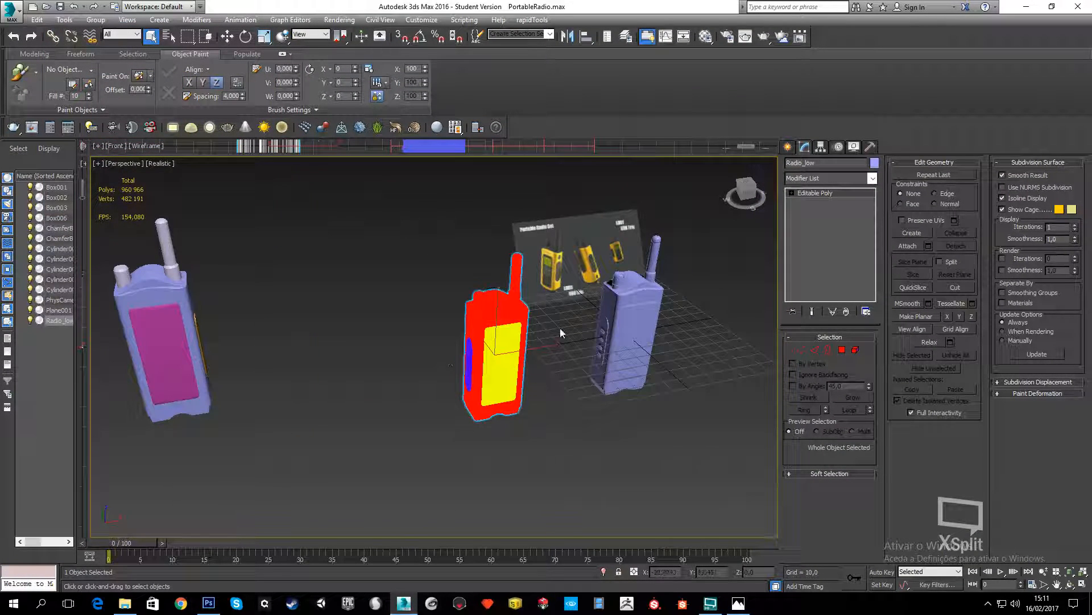
pyautogui.moveTo(560, 327); pyautogui.dragTo(493, 354, button='middle')
pyautogui.scroll(-4, 492, 354)
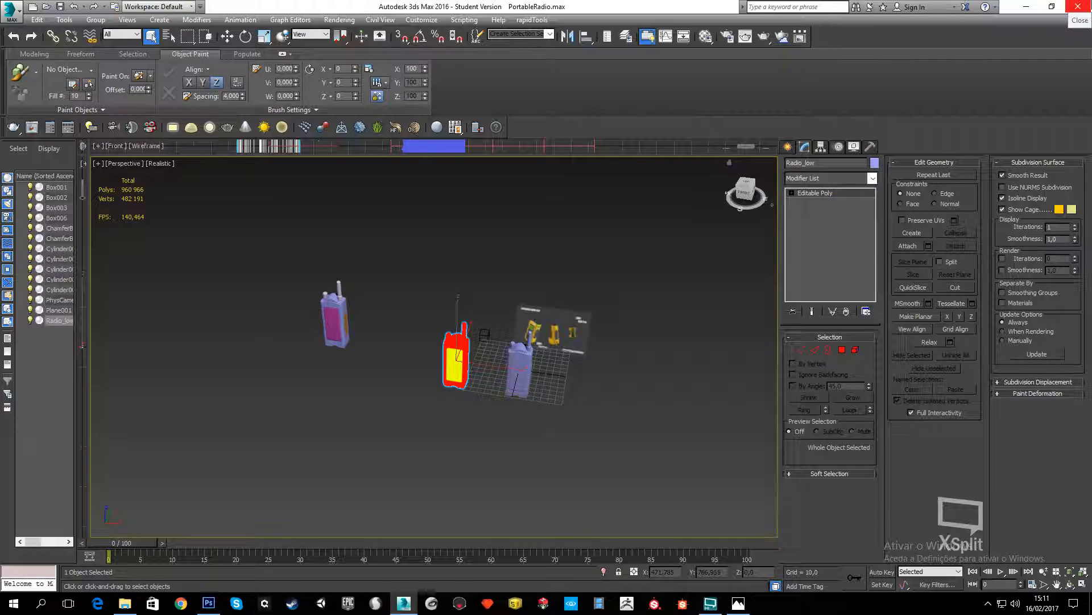
pyautogui.click(1077, 7)
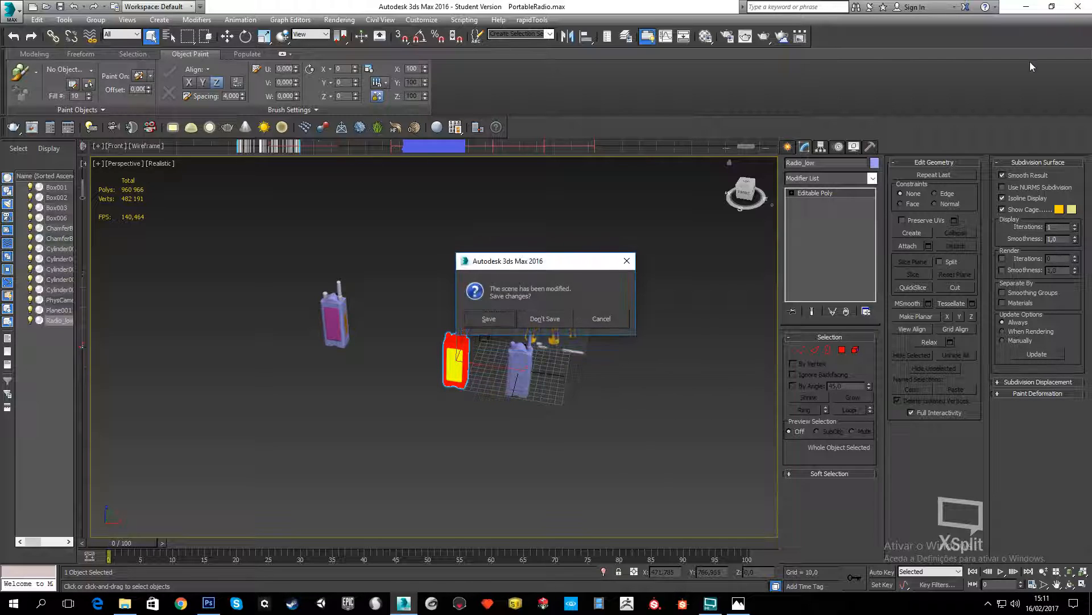
pyautogui.click(554, 318)
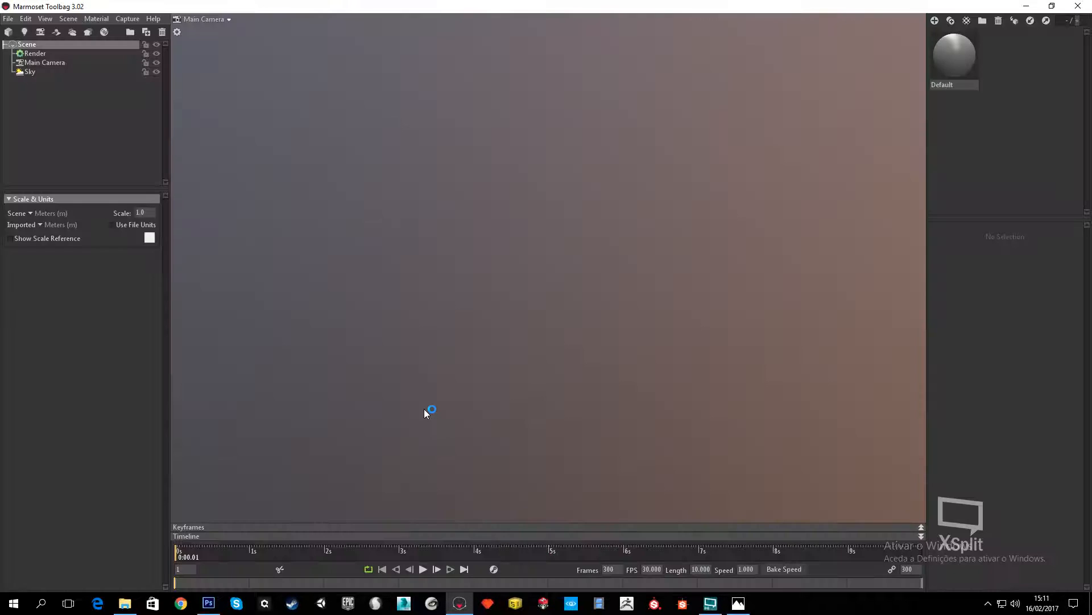
# In Marmoset Toolbag, change the scene's sky to the Museum preset
pyautogui.click(68, 18)
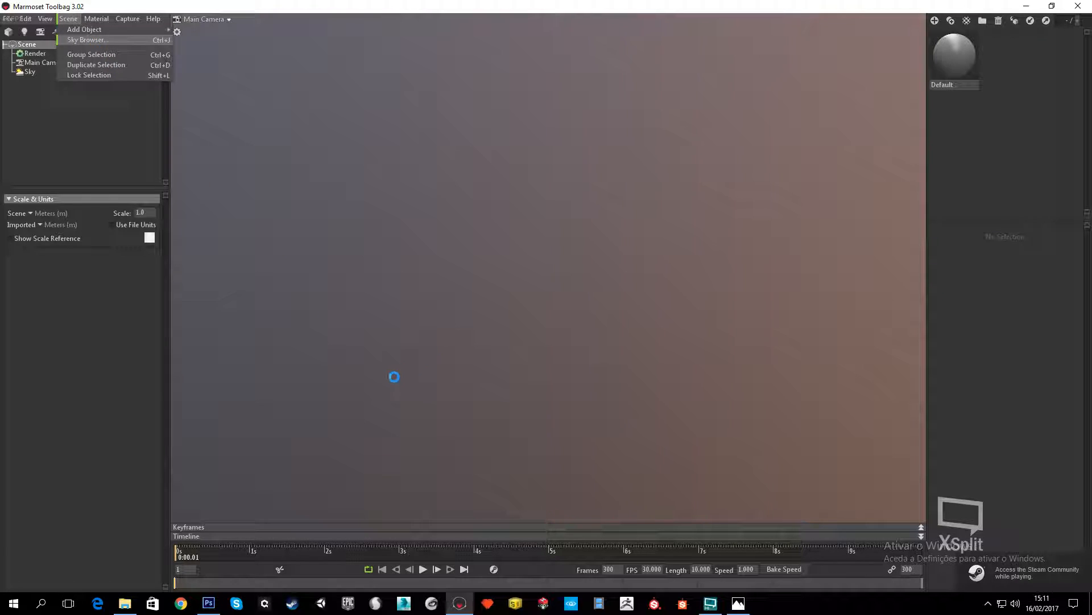
pyautogui.scroll(-1, 377, 533)
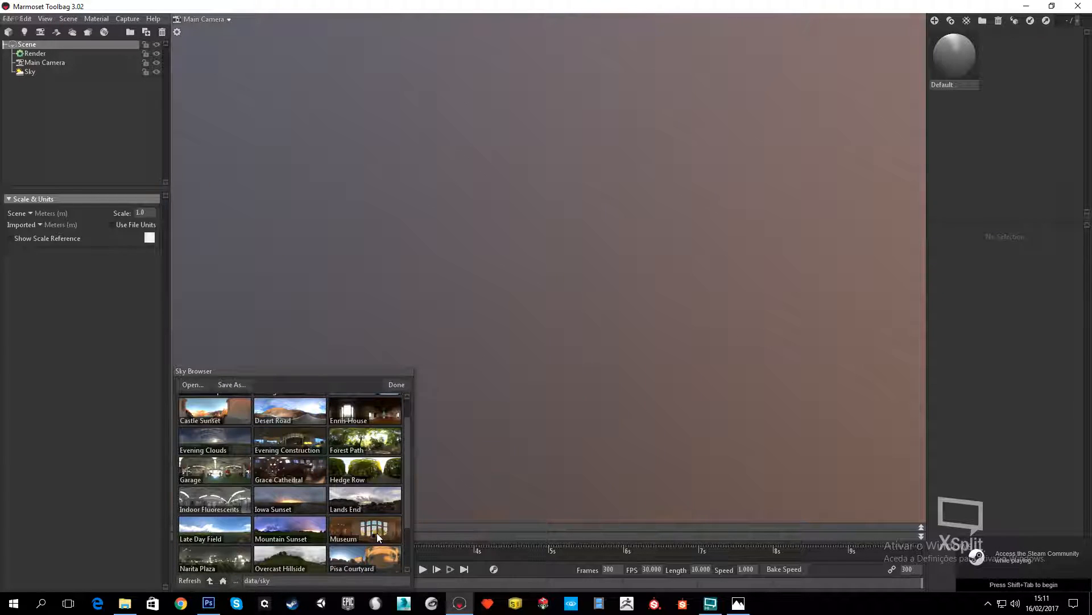
pyautogui.click(377, 533)
pyautogui.click(398, 385)
pyautogui.click(594, 289)
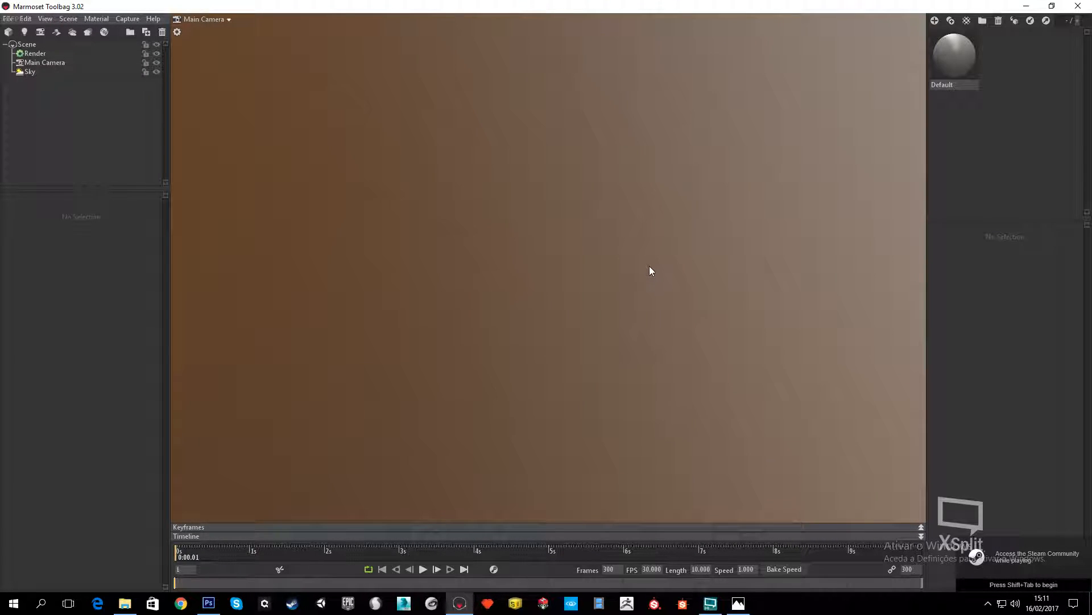
pyautogui.moveTo(650, 266); pyautogui.dragTo(493, 324)
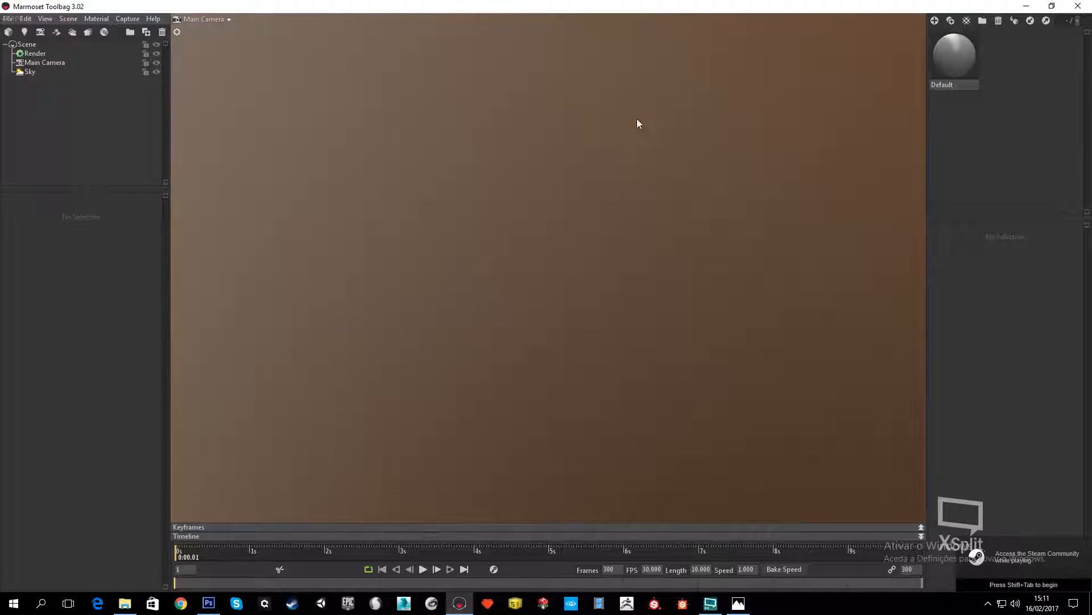
# Import the RadioTutorial_low and RadioTutorial_high FBX files from the desktop into the Marmoset Toolbag scene
pyautogui.click(1026, 6)
pyautogui.moveTo(117, 308); pyautogui.dragTo(539, 281)
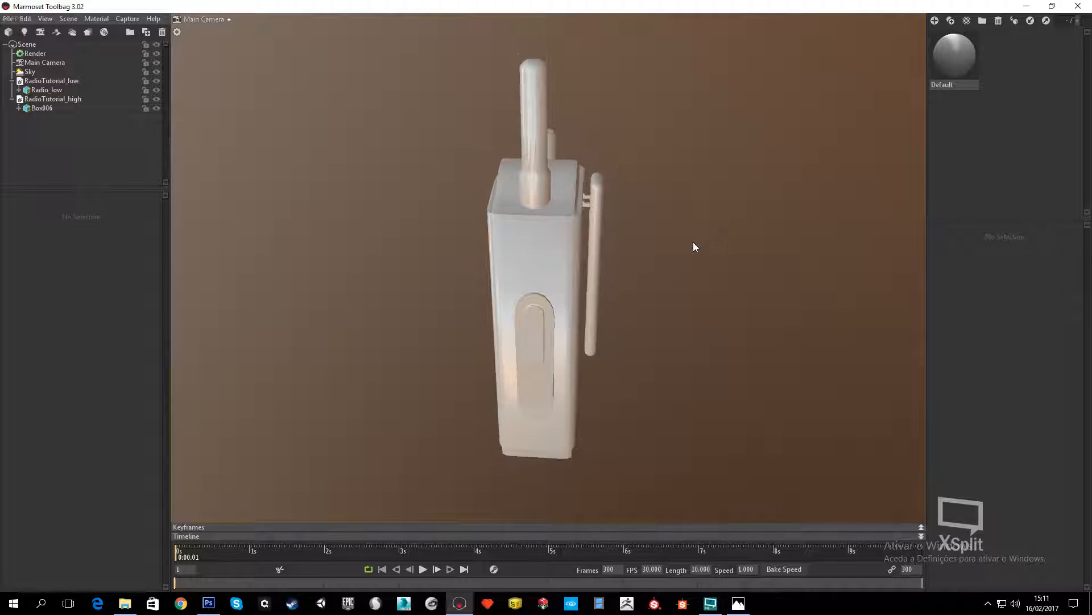
pyautogui.moveTo(692, 253); pyautogui.dragTo(598, 223)
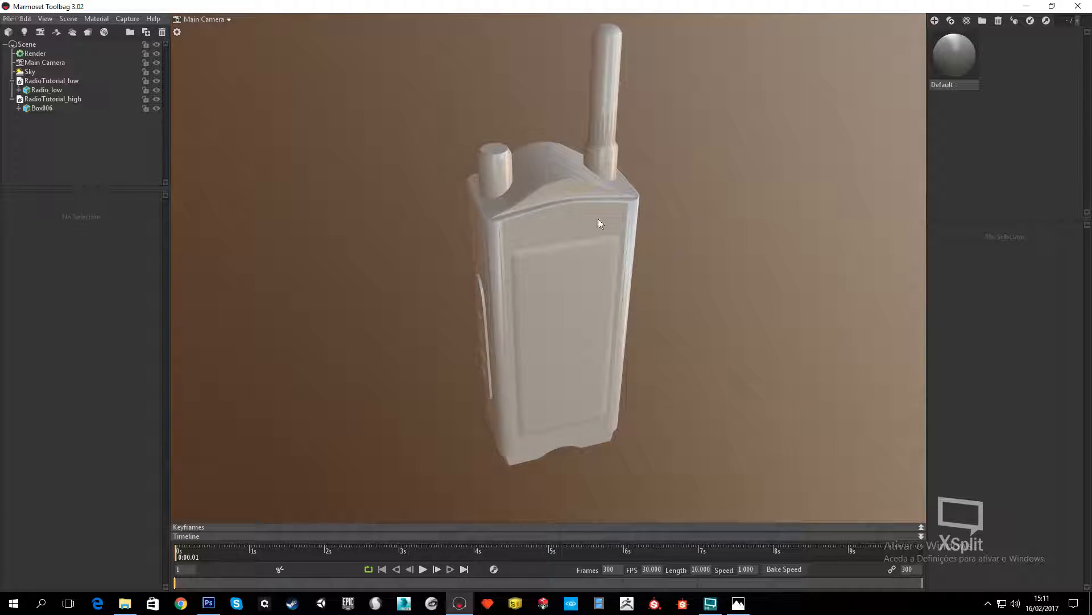
# Add a baker to the scene and place RadioTutorial_high in its High group and RadioTutorial_low in its Low group
pyautogui.click(89, 32)
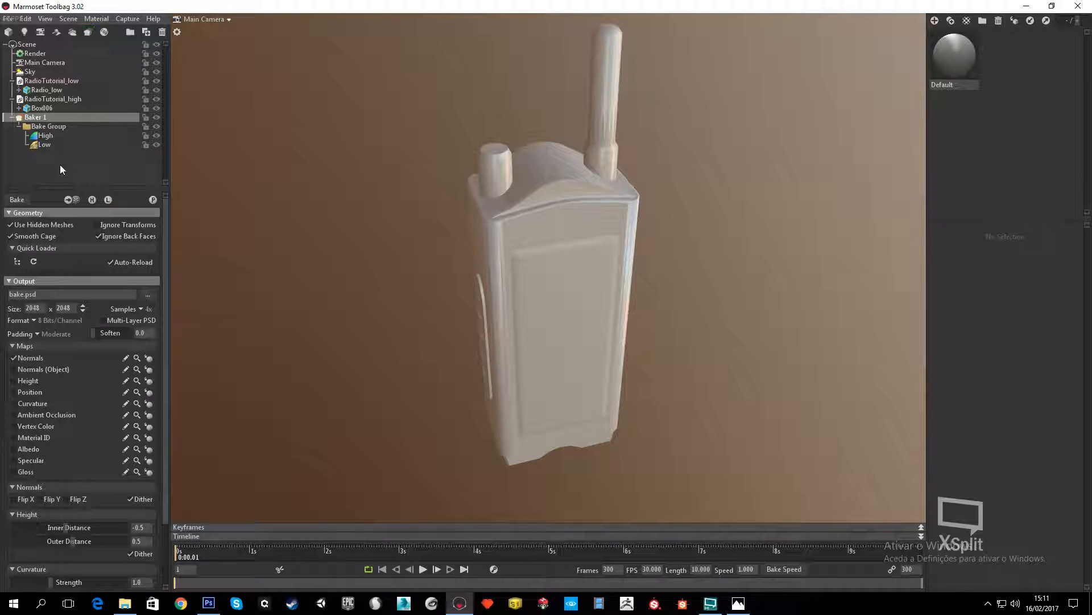
pyautogui.click(45, 135)
pyautogui.click(47, 144)
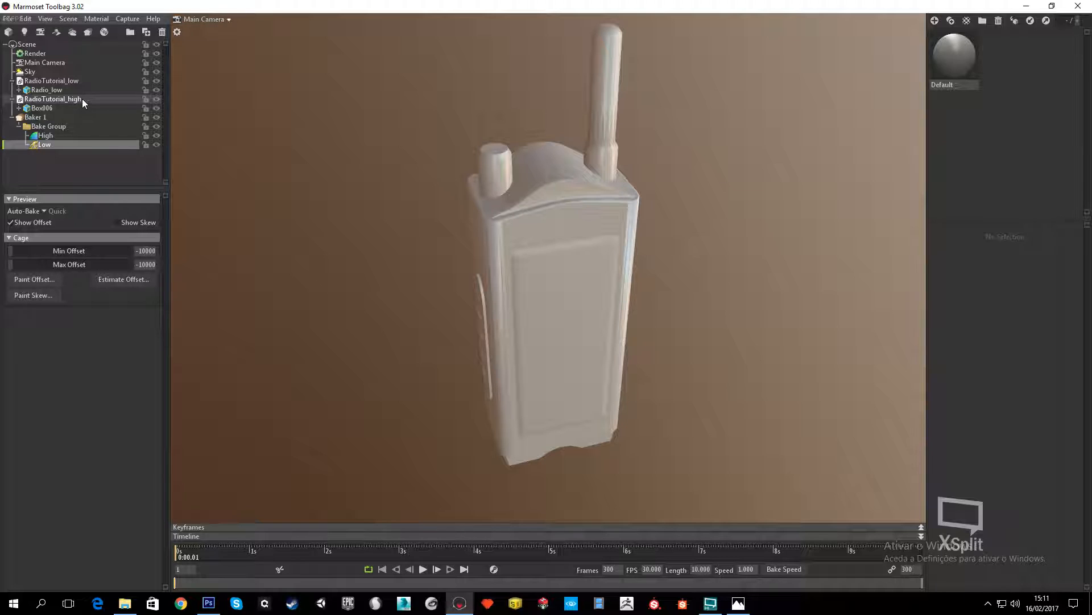
pyautogui.moveTo(76, 100); pyautogui.dragTo(41, 140)
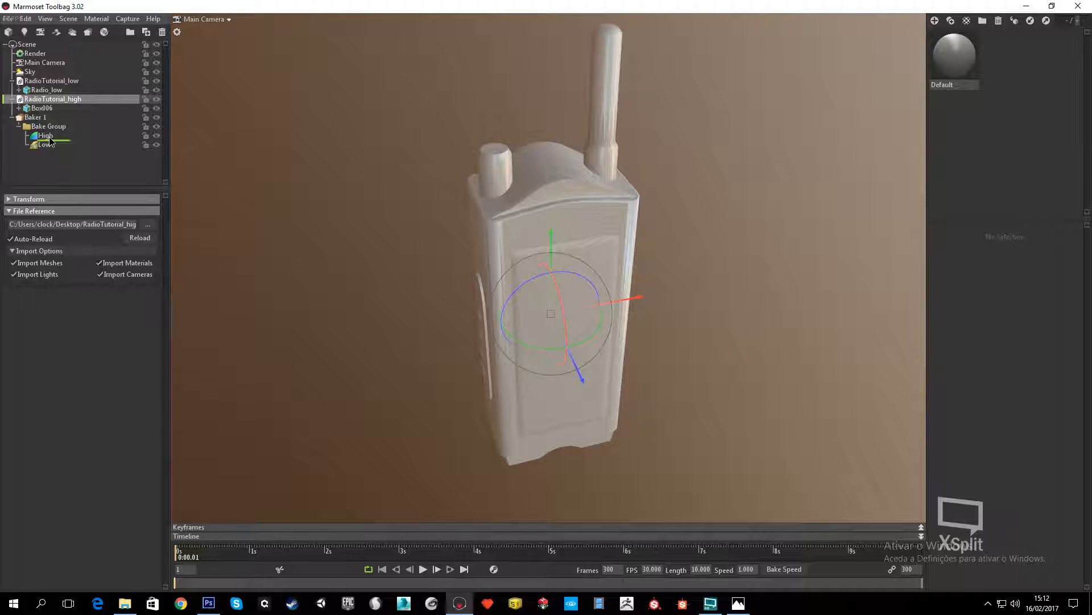
pyautogui.moveTo(48, 137); pyautogui.dragTo(56, 144)
pyautogui.click(67, 81)
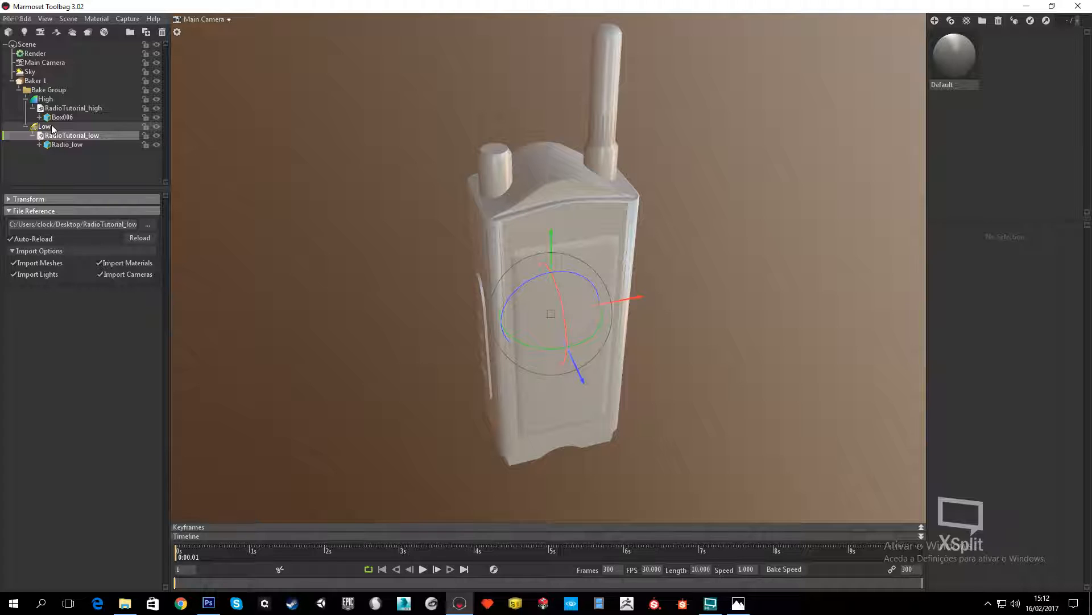
# Inspect the Low group's cage around the radio and reduce its maximum offset to about 5
pyautogui.click(51, 127)
pyautogui.scroll(5, 619, 159)
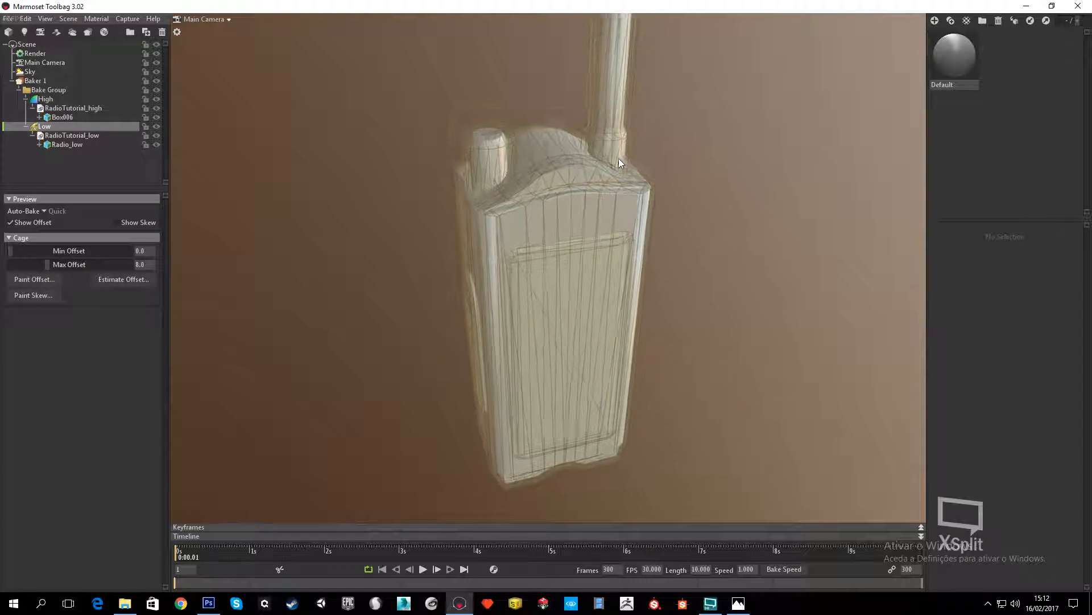
pyautogui.moveTo(663, 161); pyautogui.dragTo(567, 137)
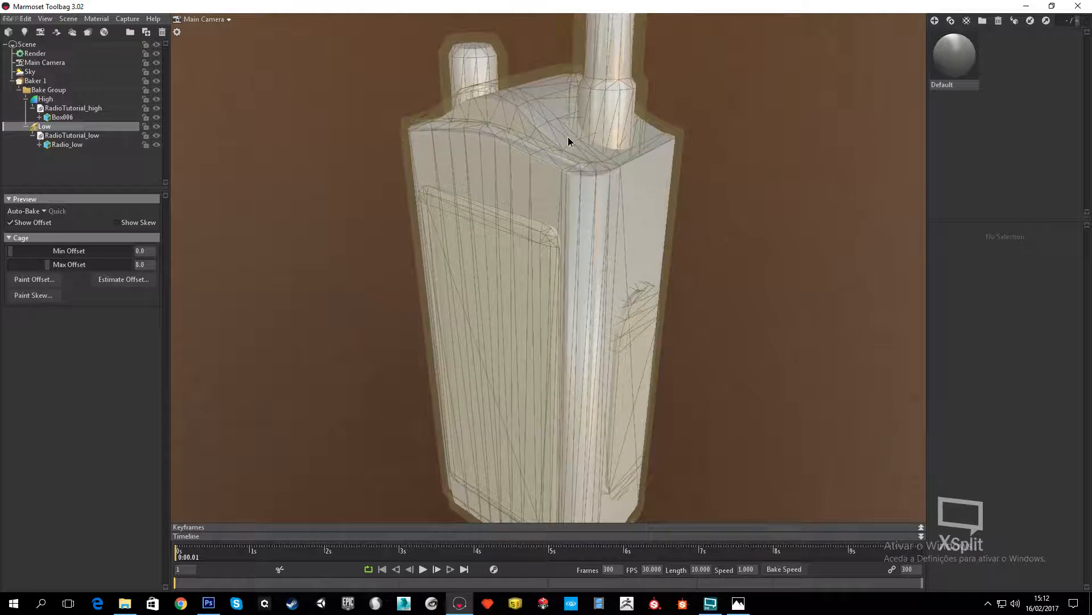
pyautogui.moveTo(672, 205); pyautogui.dragTo(561, 276)
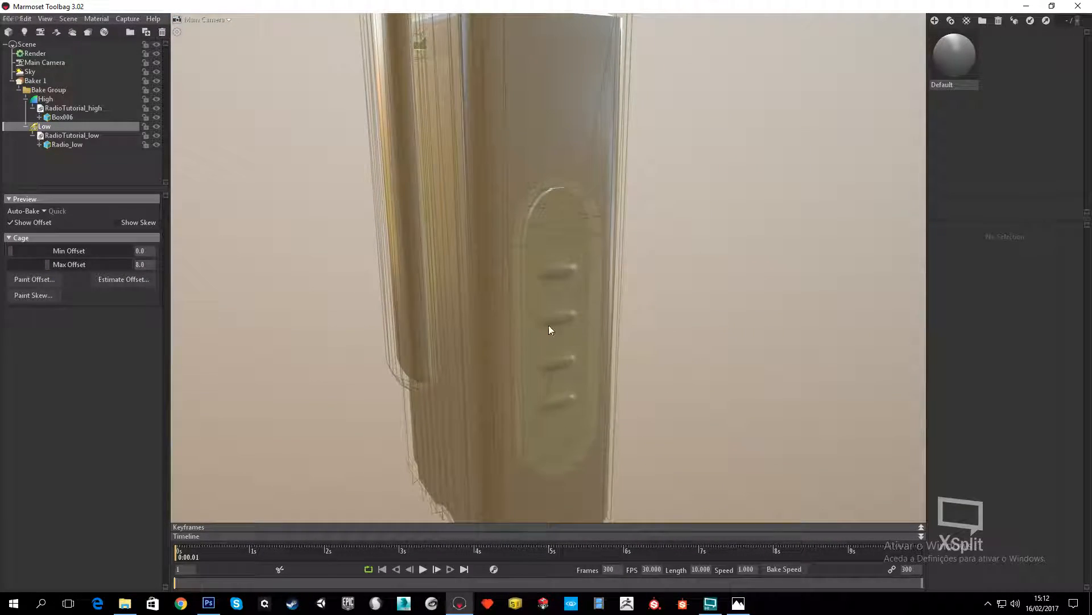
pyautogui.moveTo(47, 265); pyautogui.dragTo(42, 264)
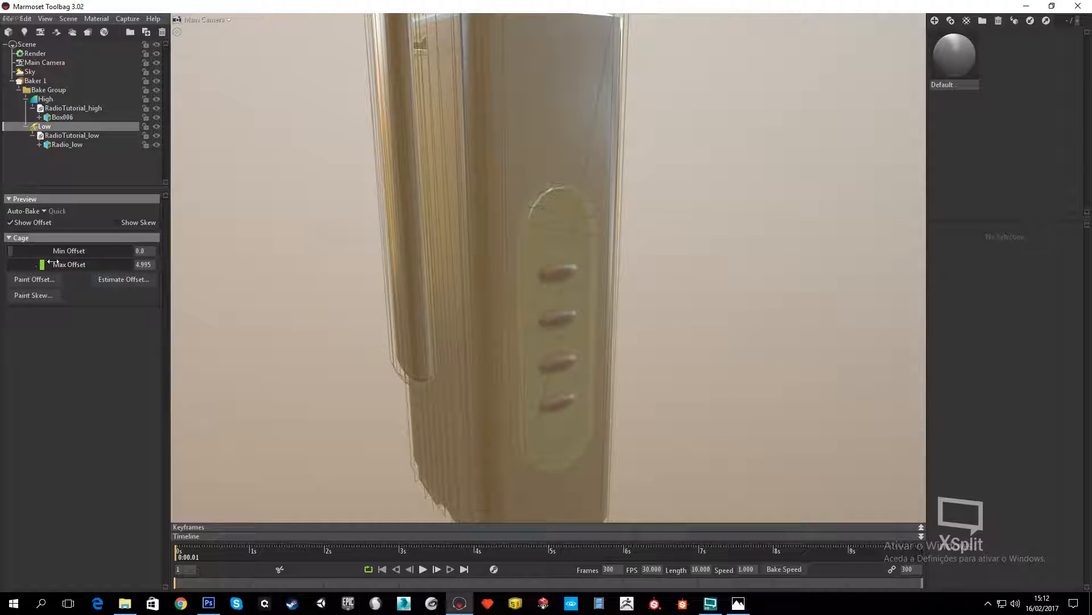
# Paint the cage offset over the four raised side buttons of the radio with the viewport brush
pyautogui.click(34, 279)
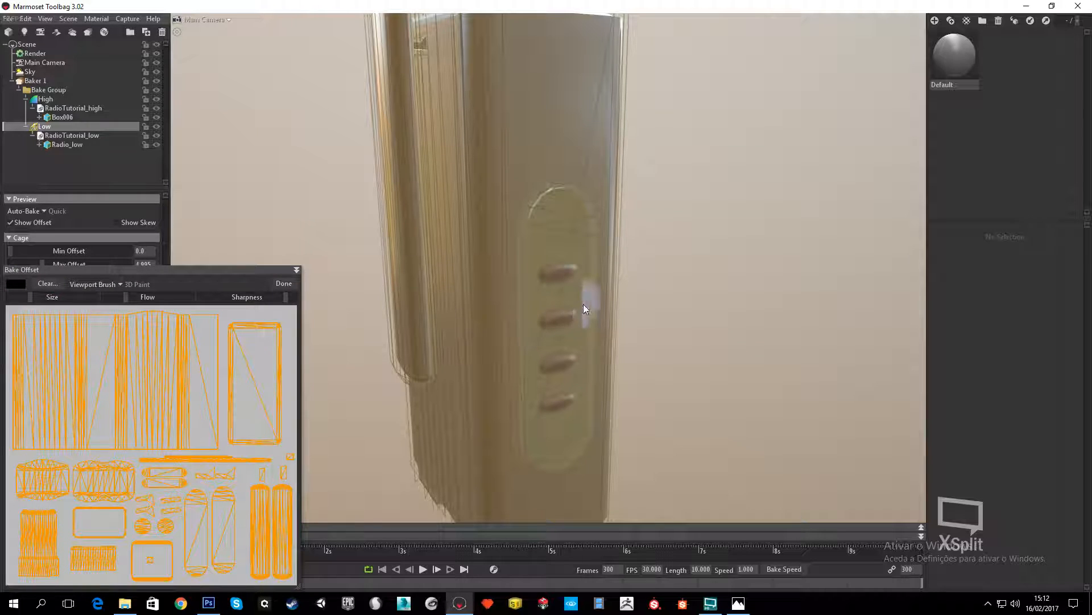
pyautogui.moveTo(563, 274)
pyautogui.mouseDown()
pyautogui.moveTo(561, 285)
pyautogui.moveTo(549, 251)
pyautogui.moveTo(555, 209)
pyautogui.moveTo(590, 245)
pyautogui.moveTo(537, 219)
pyautogui.moveTo(537, 445)
pyautogui.moveTo(578, 433)
pyautogui.moveTo(580, 418)
pyautogui.mouseUp()
pyautogui.scroll(-2, 554, 251)
pyautogui.click(284, 282)
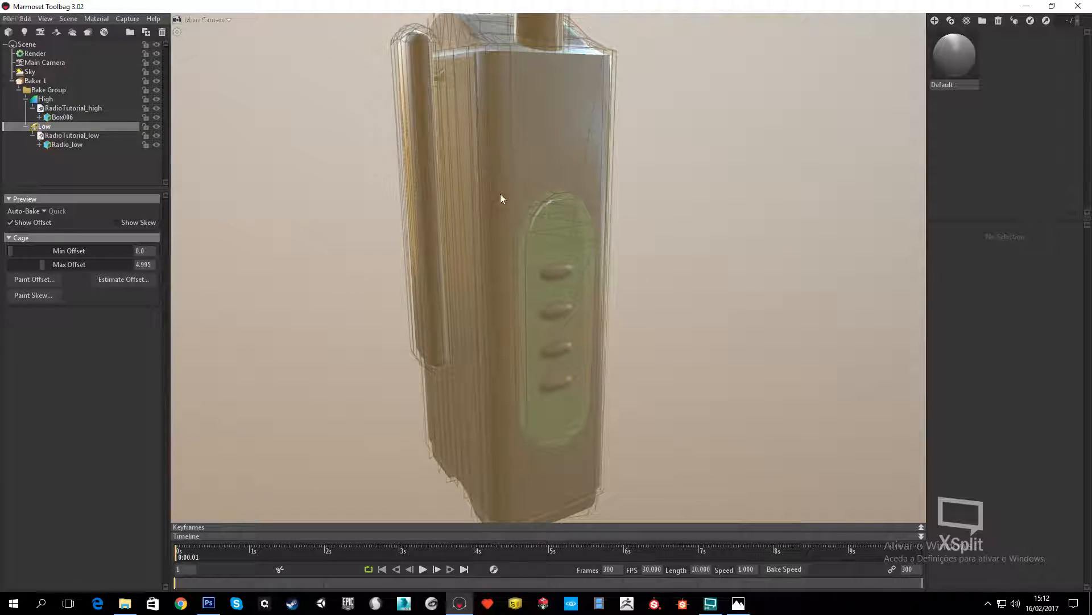
pyautogui.scroll(-4, 662, 100)
pyautogui.keyDown('alt'); pyautogui.moveTo(664, 118); pyautogui.dragTo(714, 300); pyautogui.keyUp('alt')
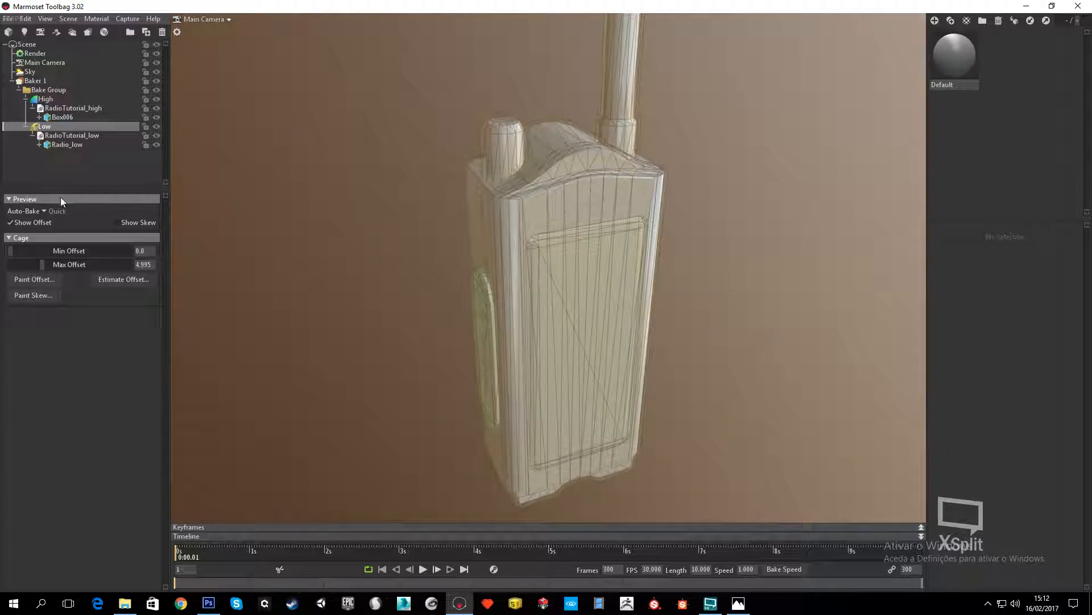
# Set the baker to 16x samples and enable the Normals (Object), Curvature and Ambient Occlusion maps alongside Normals
pyautogui.click(45, 80)
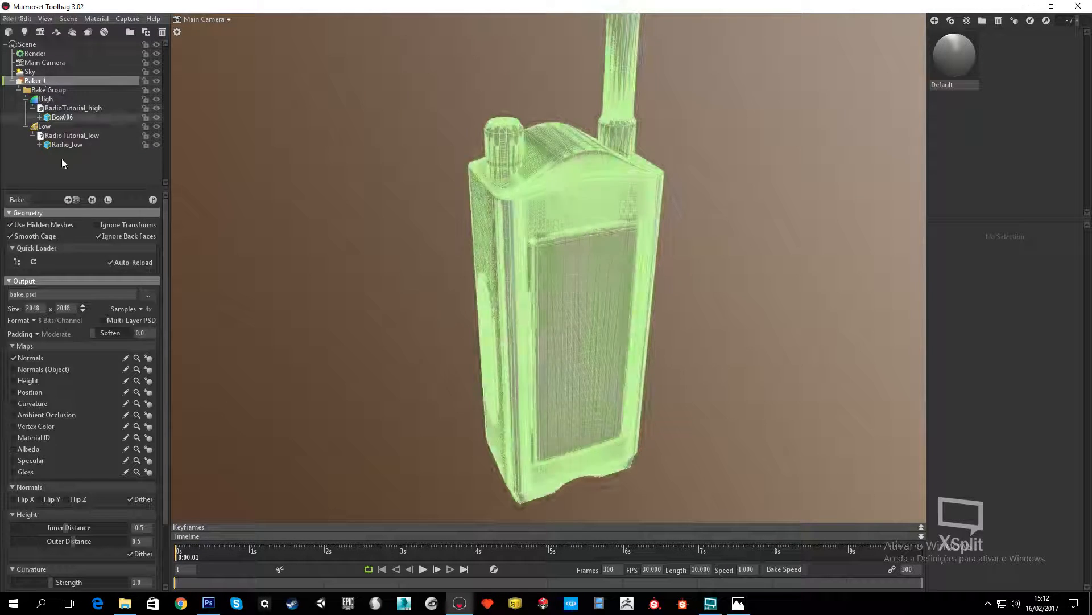
pyautogui.click(143, 312)
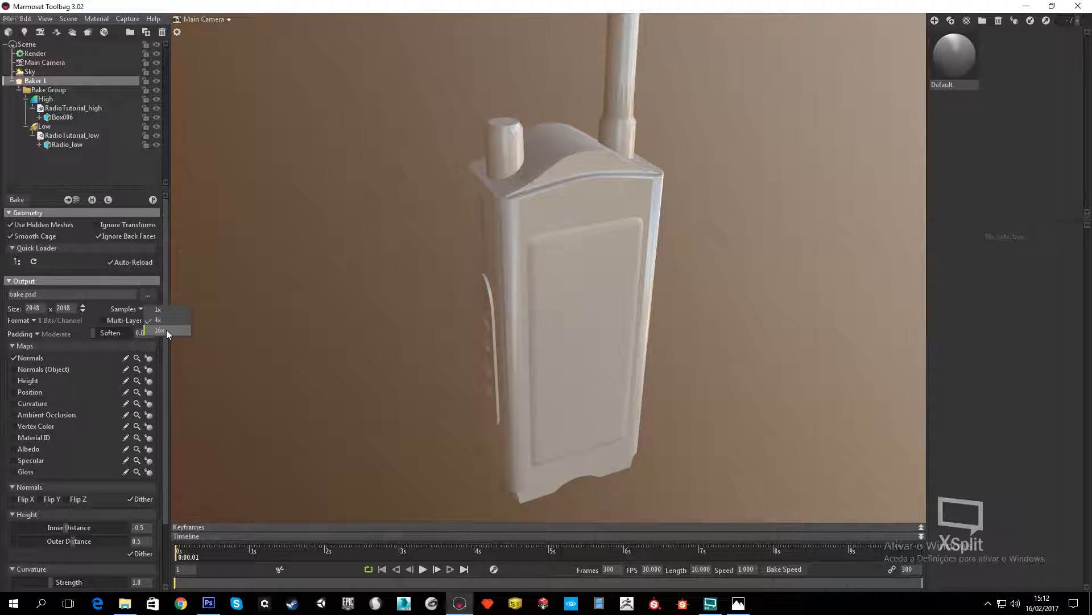
pyautogui.click(166, 329)
pyautogui.click(26, 405)
# Set the bake output to a Photoshop document named radiotutorial_Map on the desktop
pyautogui.click(148, 294)
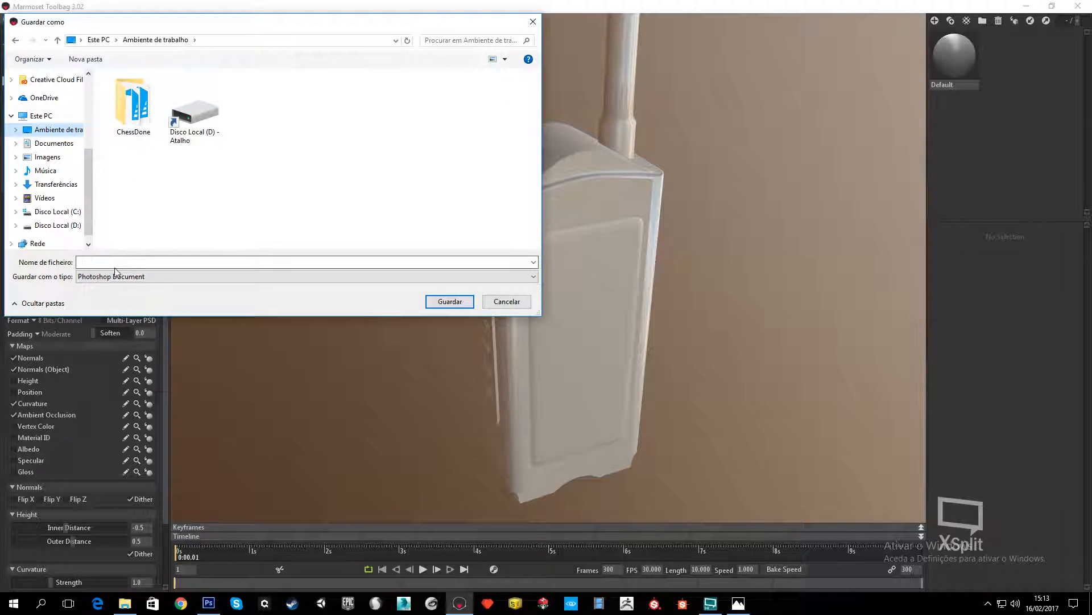
pyautogui.write('radi')
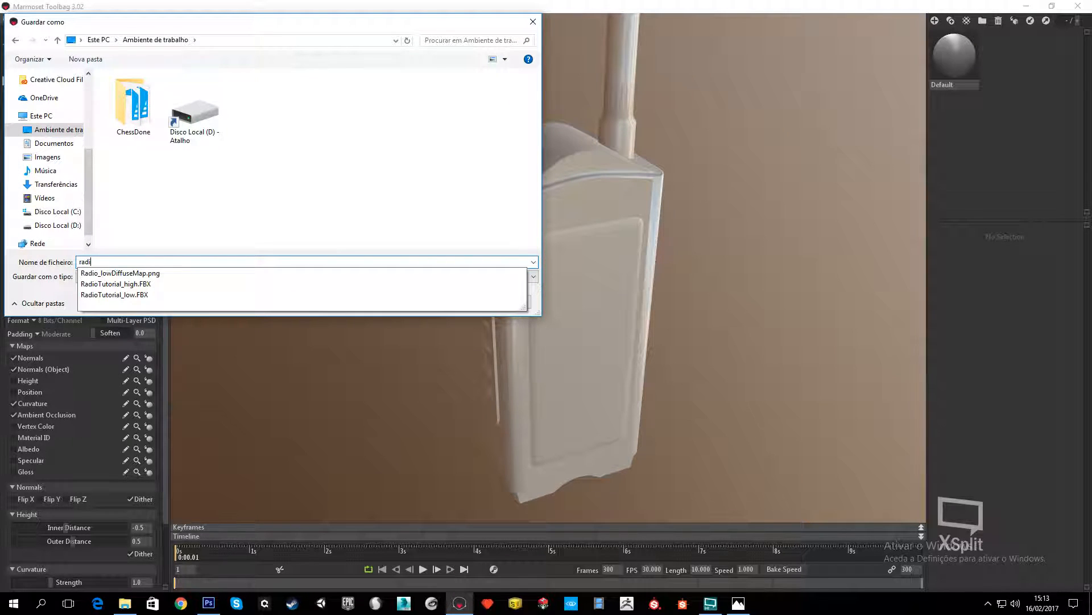
pyautogui.write('otutoria')
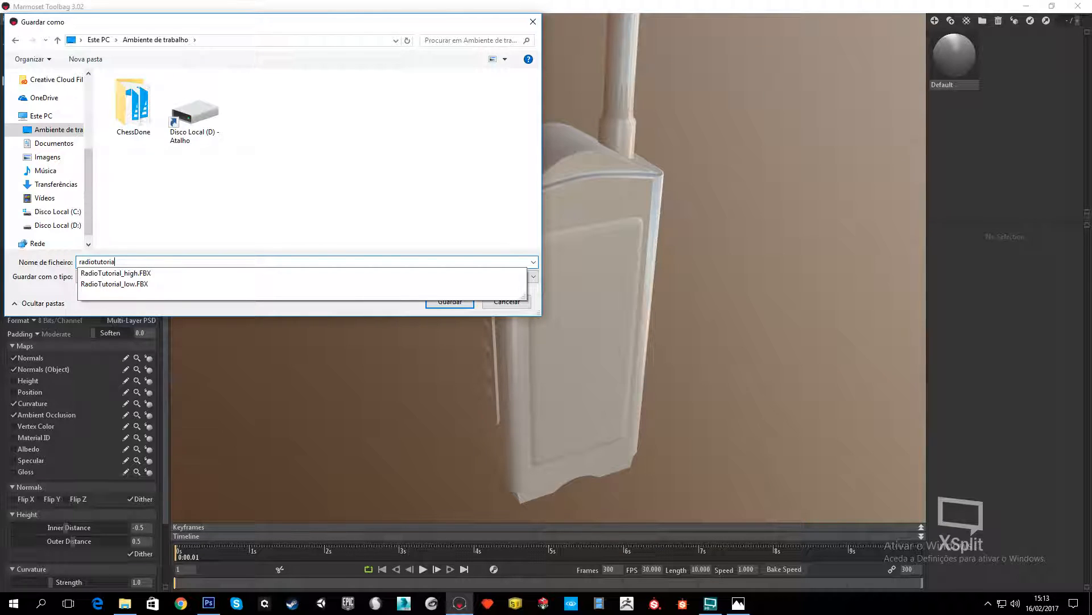
pyautogui.write('l_M')
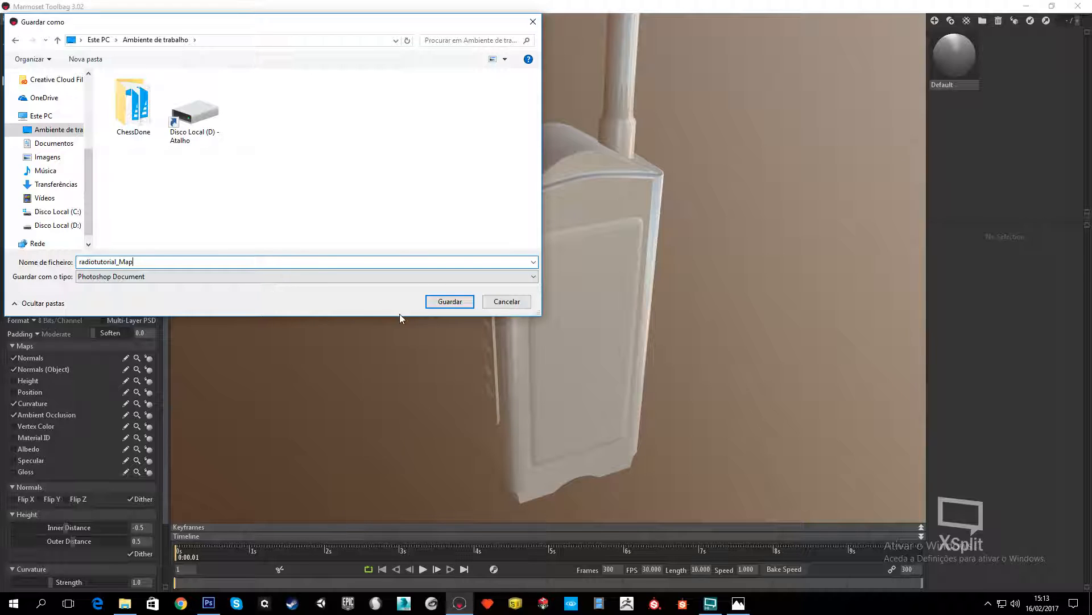
pyautogui.write('ap')
pyautogui.click(450, 301)
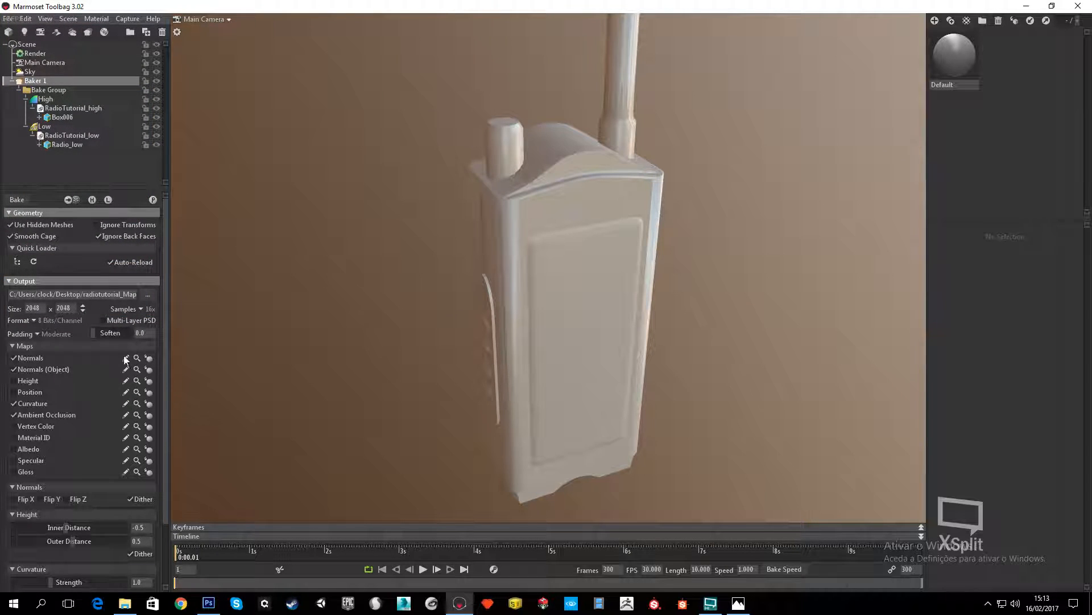
# Review the remaining baker settings, bake the enabled maps and turn on the preview of the baked result
pyautogui.scroll(-3, 98, 361)
pyautogui.scroll(3, 99, 365)
pyautogui.scroll(-2, 106, 440)
pyautogui.scroll(2, 105, 439)
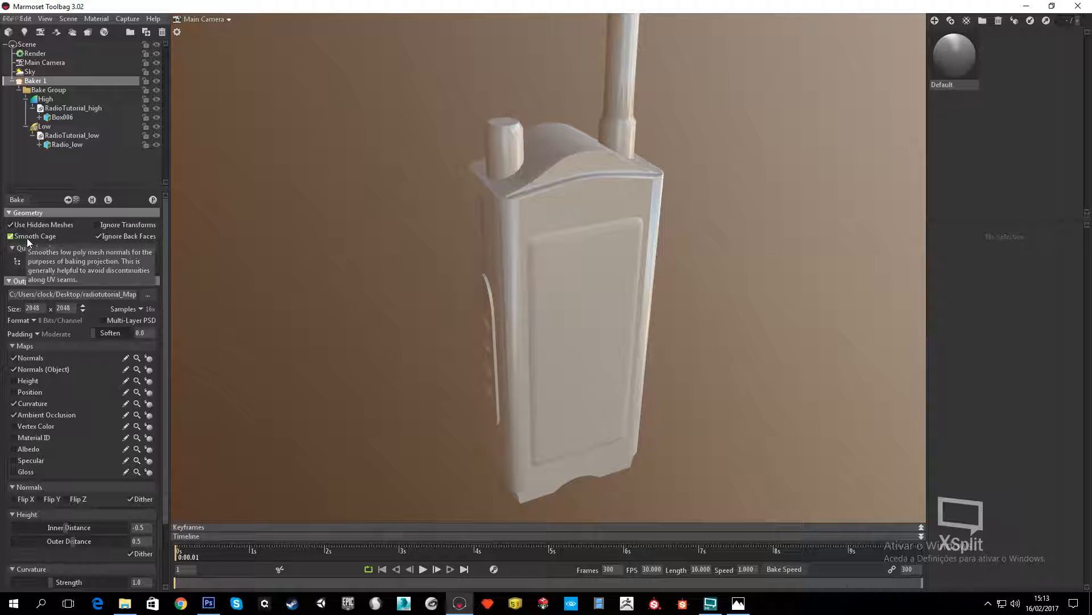
pyautogui.click(25, 201)
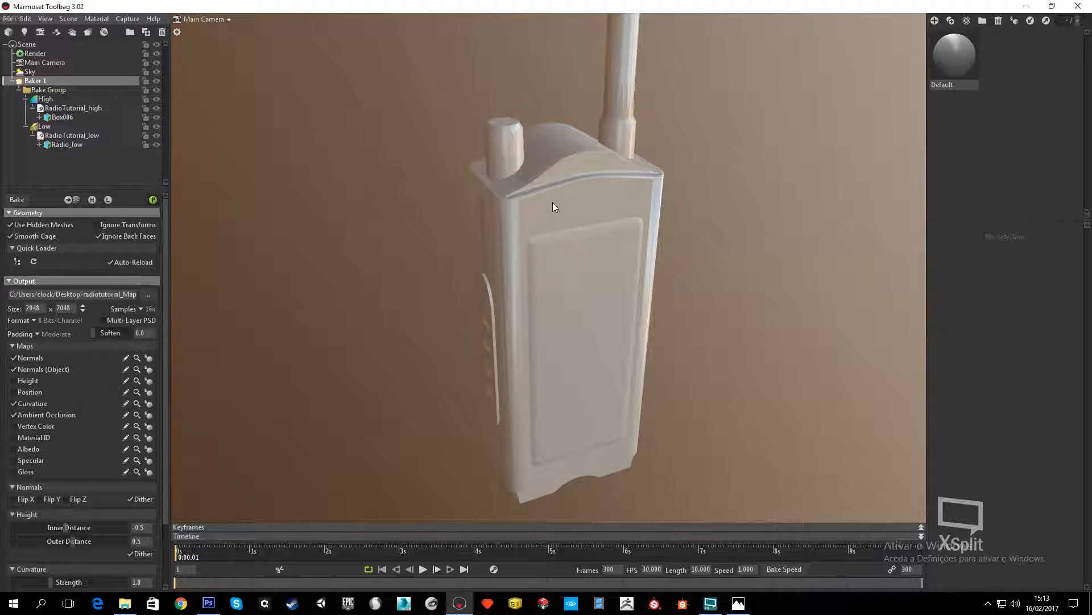
# Move the Radio_low mesh sideways along its red axis so it stands clear of the high-poly radio
pyautogui.scroll(-5, 550, 329)
pyautogui.click(552, 275)
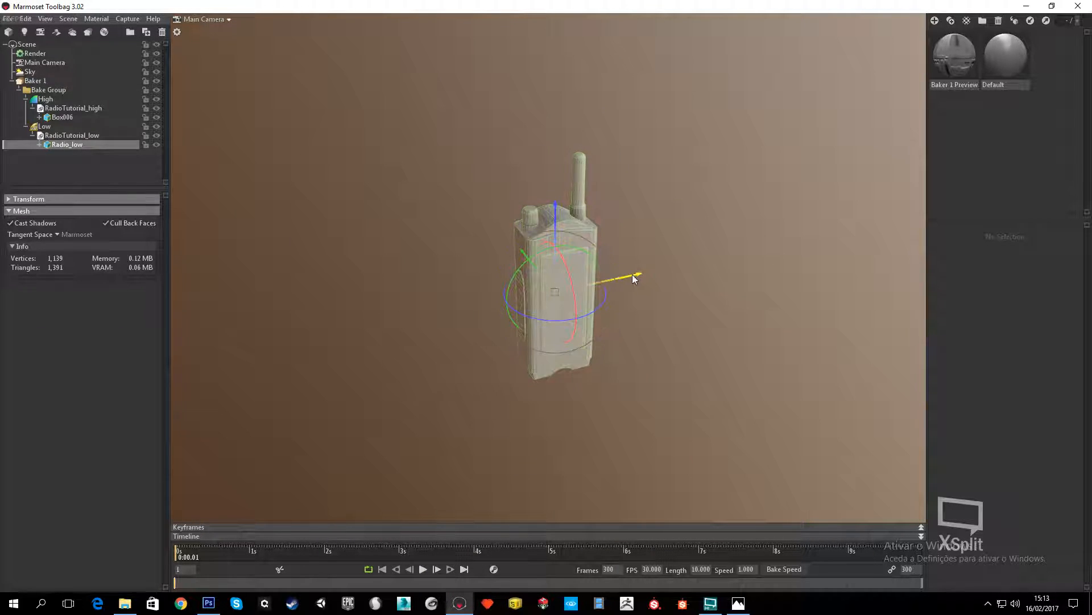
pyautogui.moveTo(634, 276); pyautogui.dragTo(406, 265)
pyautogui.click(642, 323)
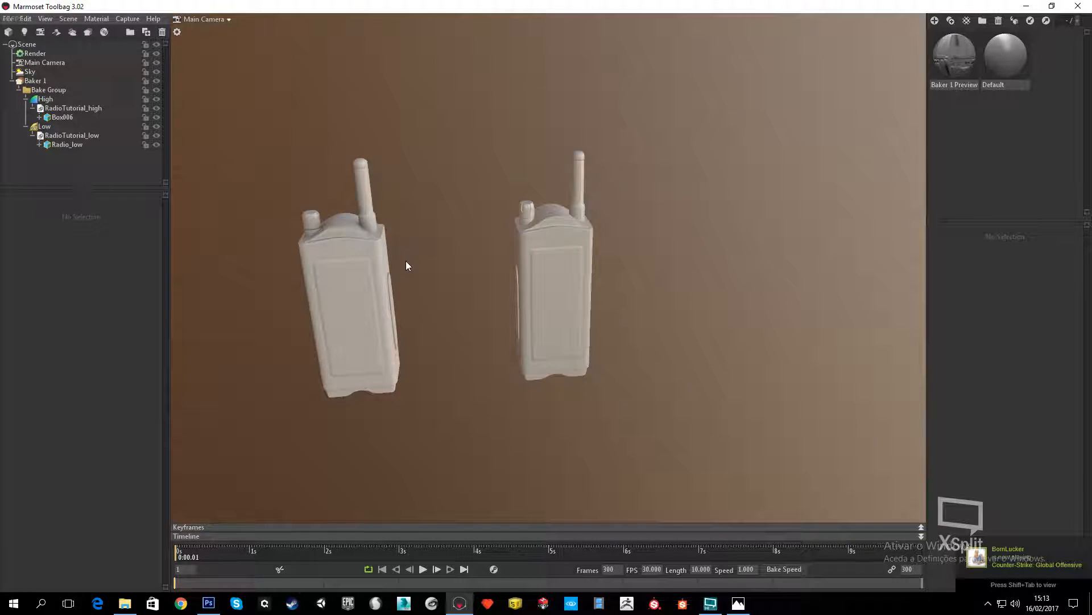
# Compare the baked low-poly radio with the high-poly radio from several angles, selecting each mesh in turn
pyautogui.scroll(5, 407, 263)
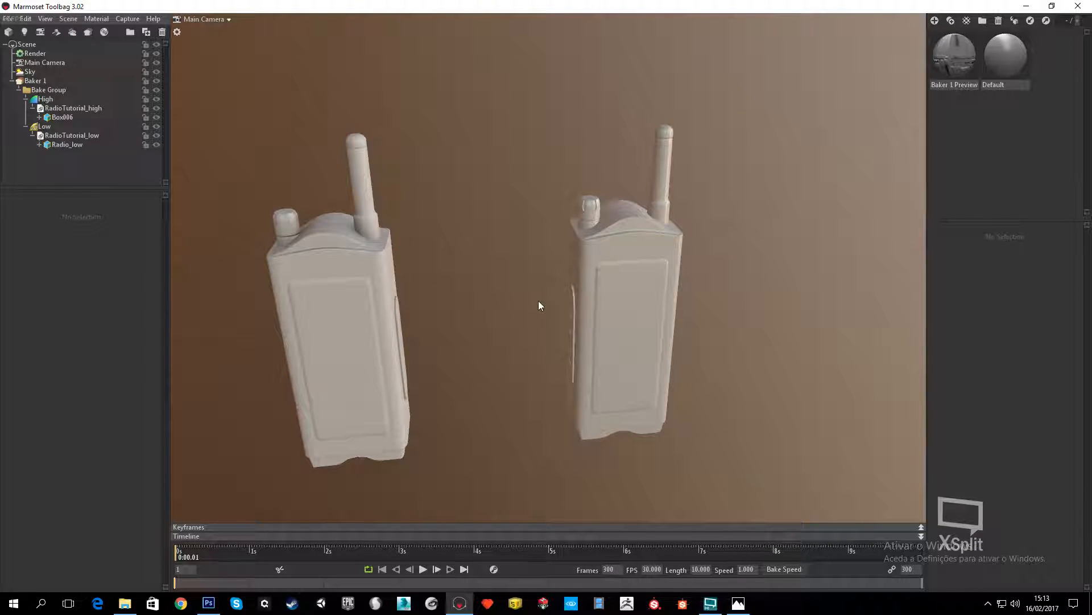
pyautogui.moveTo(540, 306); pyautogui.dragTo(592, 273)
pyautogui.click(592, 273)
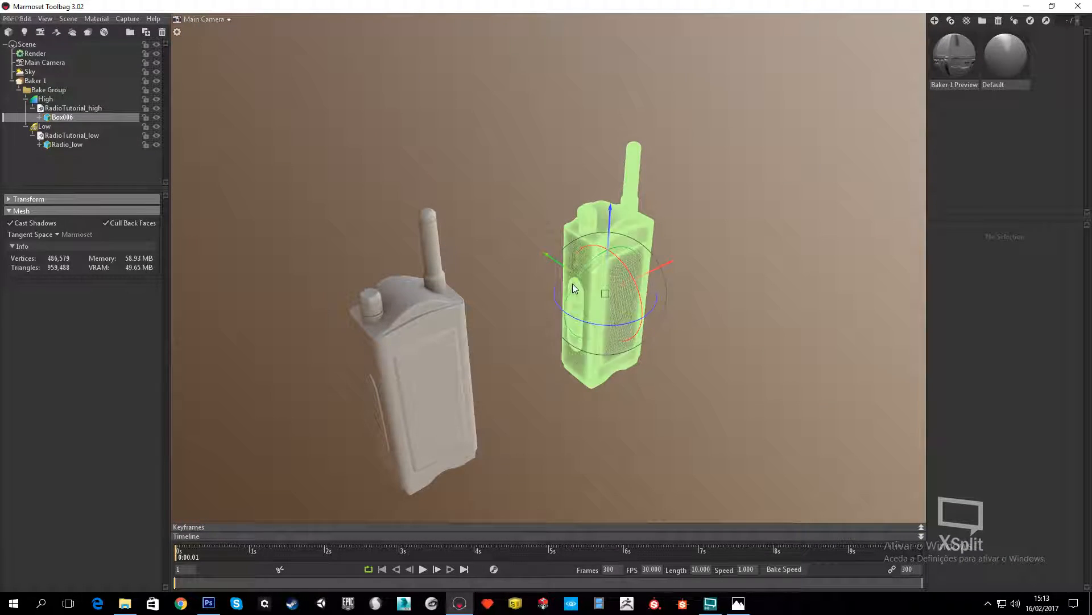
pyautogui.click(423, 354)
pyautogui.scroll(3, 480, 352)
pyautogui.moveTo(523, 310); pyautogui.dragTo(534, 264, button='middle')
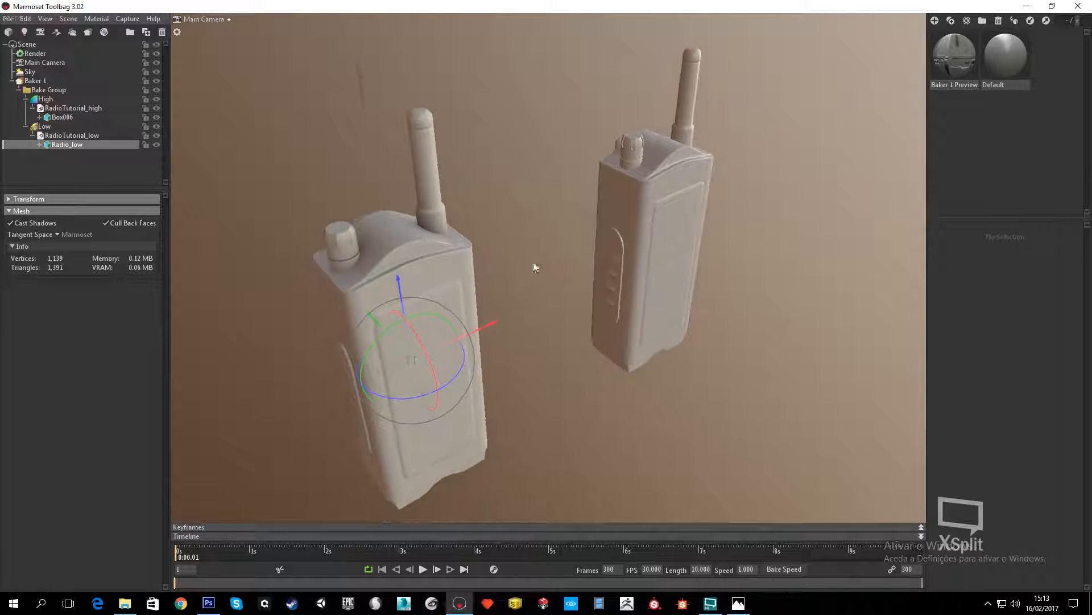
# Examine the baked low-poly and high-poly radios from the front and sides with neither mesh selected
pyautogui.scroll(3, 514, 306)
pyautogui.moveTo(513, 306); pyautogui.dragTo(406, 354)
pyautogui.scroll(-2, 579, 325)
pyautogui.click(554, 212)
pyautogui.scroll(-3, 516, 223)
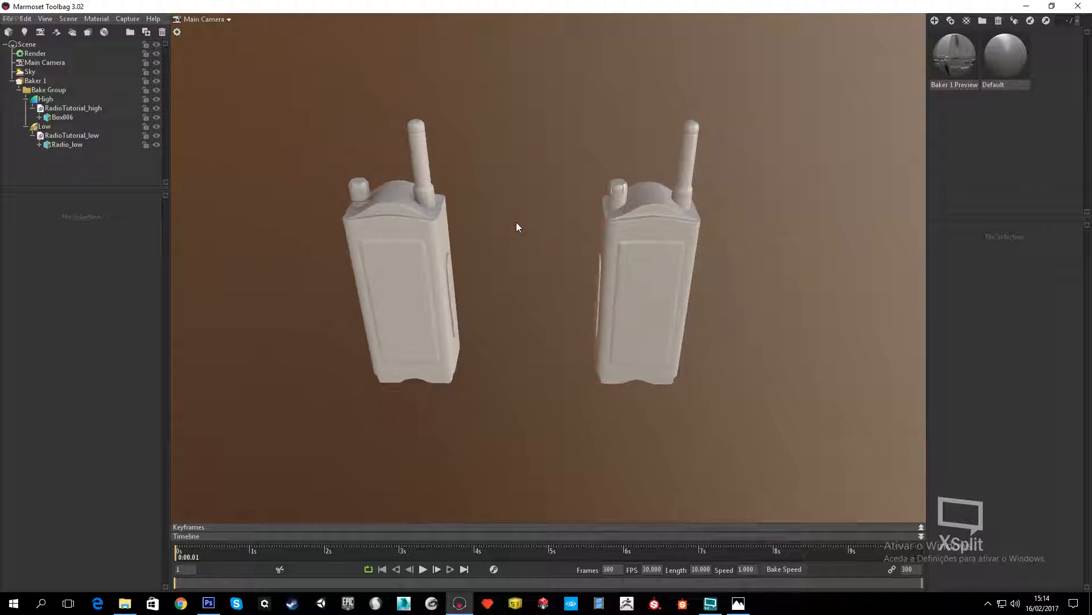
pyautogui.scroll(3, 517, 227)
pyautogui.moveTo(506, 235); pyautogui.dragTo(648, 207)
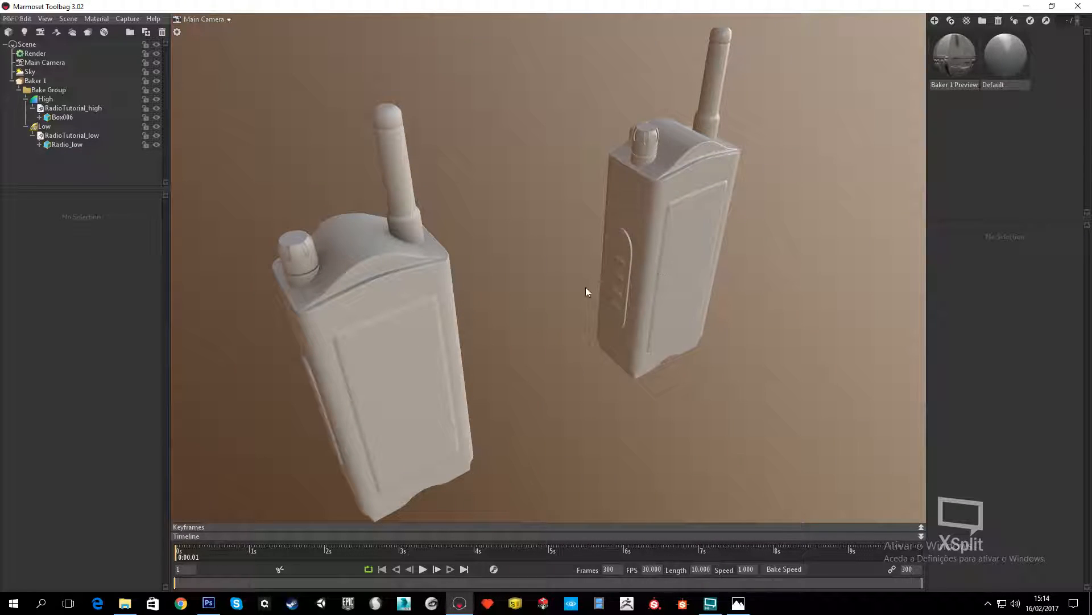
pyautogui.moveTo(586, 287); pyautogui.dragTo(576, 294)
pyautogui.moveTo(681, 262); pyautogui.dragTo(759, 251)
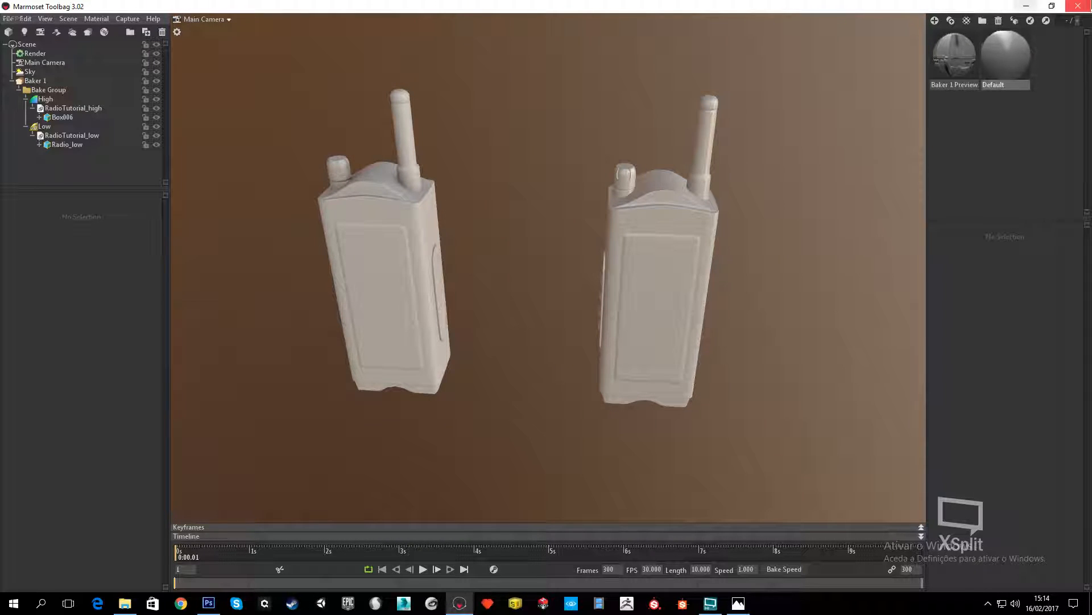
# Close Marmoset Toolbag and view the baked radiotutorial_Map_normals and radiotutorial_Map_normalsobj documents from the desktop in Photoshop
pyautogui.click(1084, 12)
pyautogui.doubleClick(27, 327)
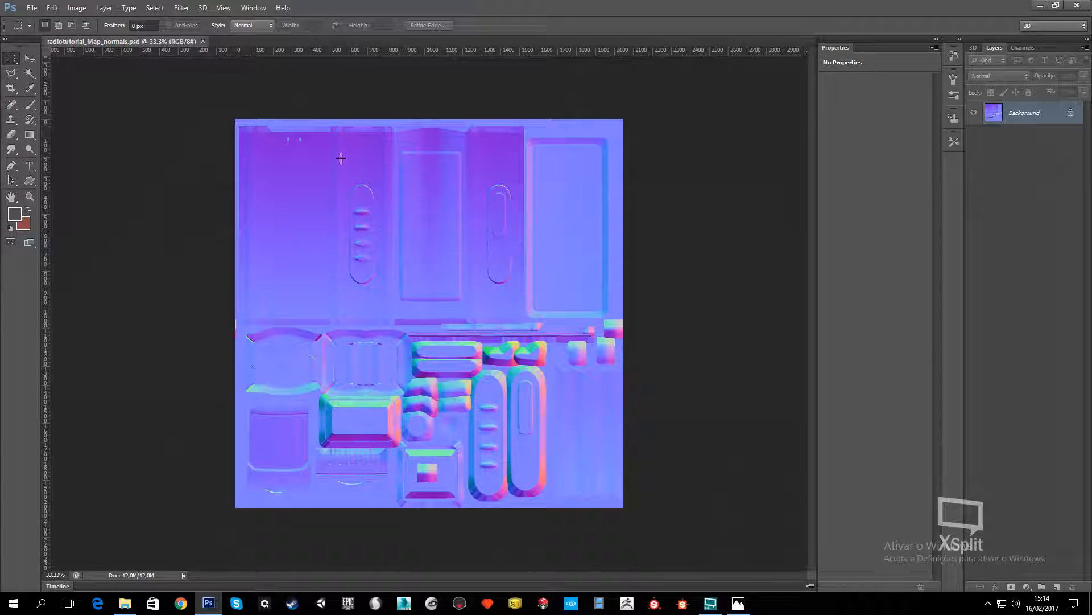
pyautogui.click(1040, 6)
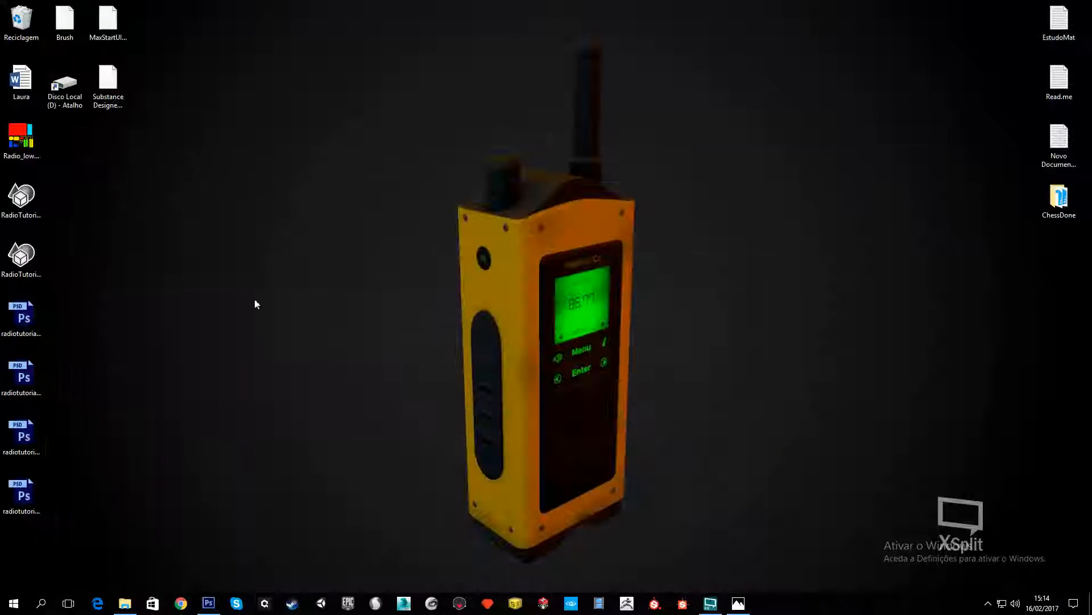
pyautogui.doubleClick(20, 378)
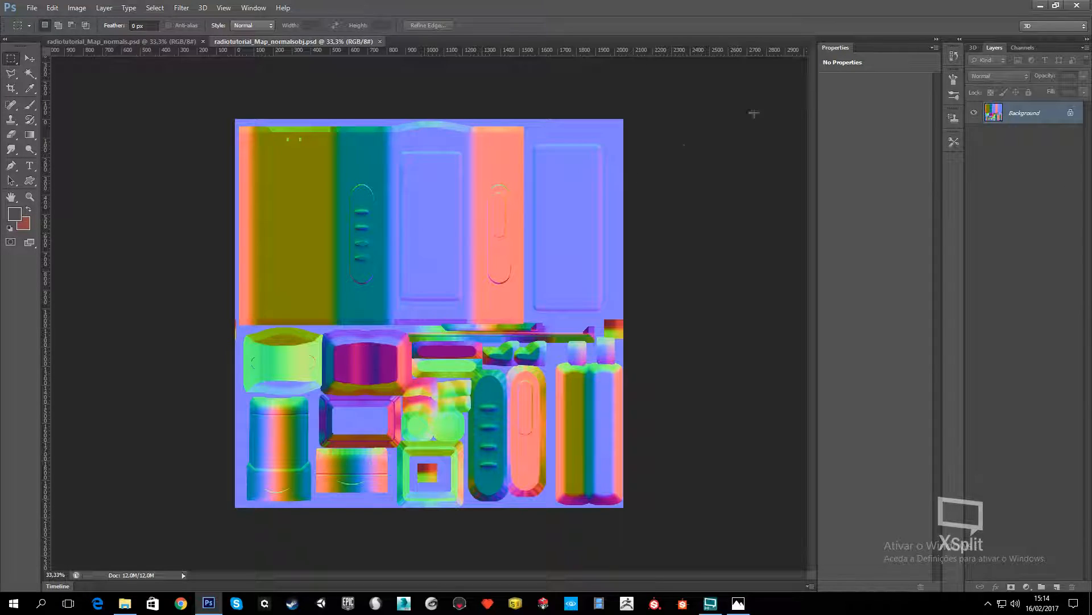
pyautogui.click(1040, 5)
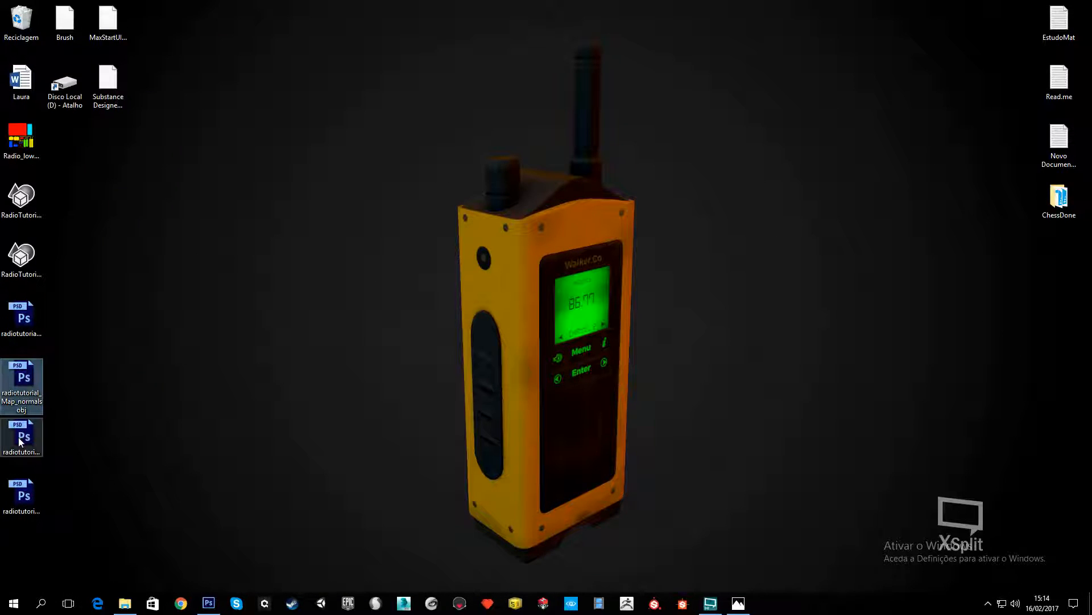
# Open the radiotutorial_Map_curve document from the desktop and convert its Background into a regular layer named Layer 0
pyautogui.doubleClick(20, 437)
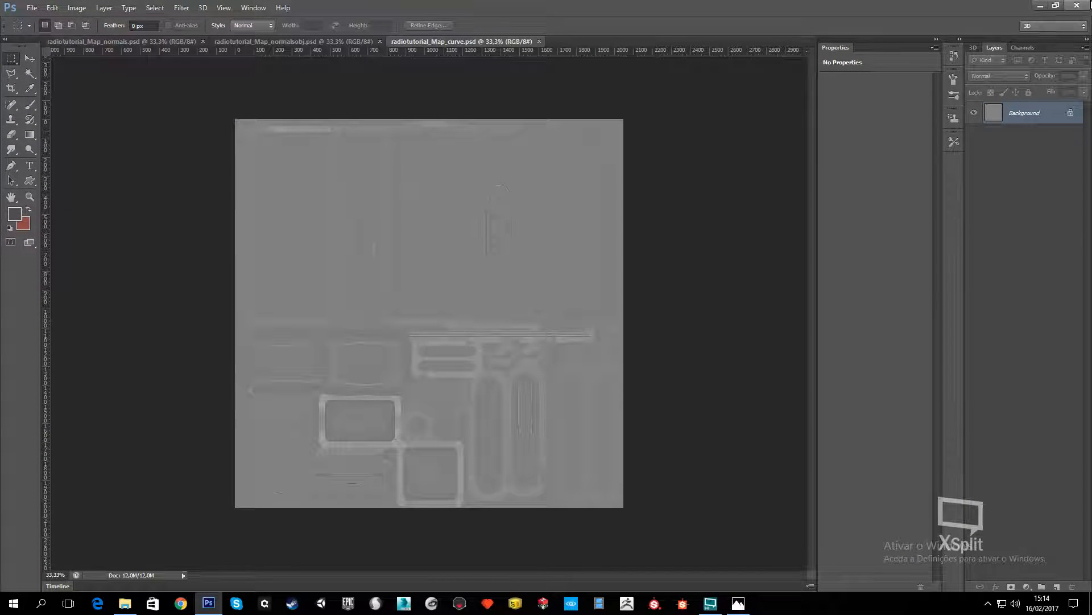
pyautogui.click(77, 8)
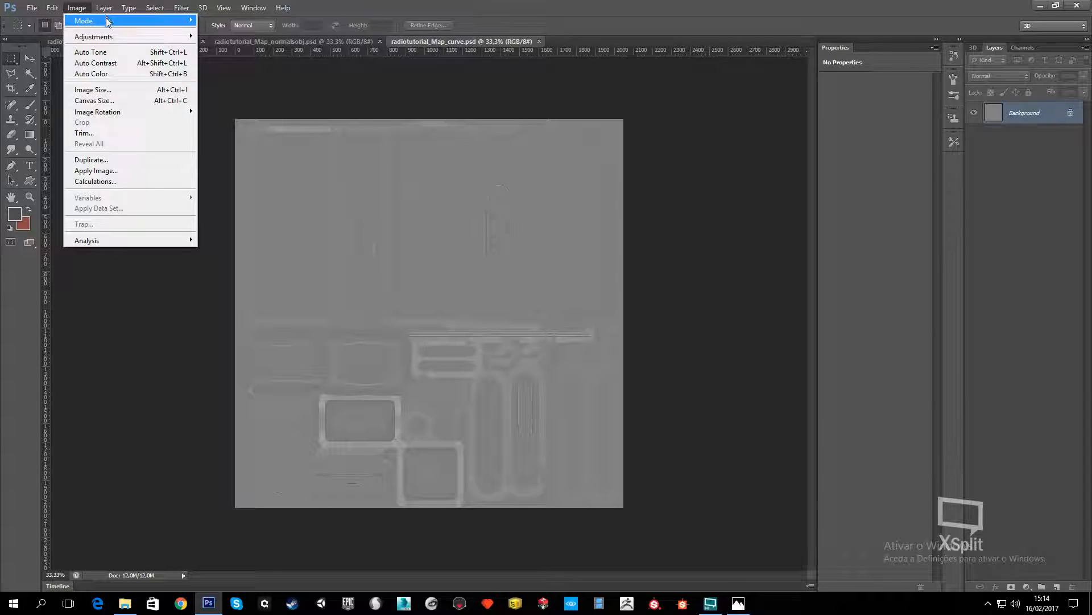
pyautogui.rightClick(1024, 113)
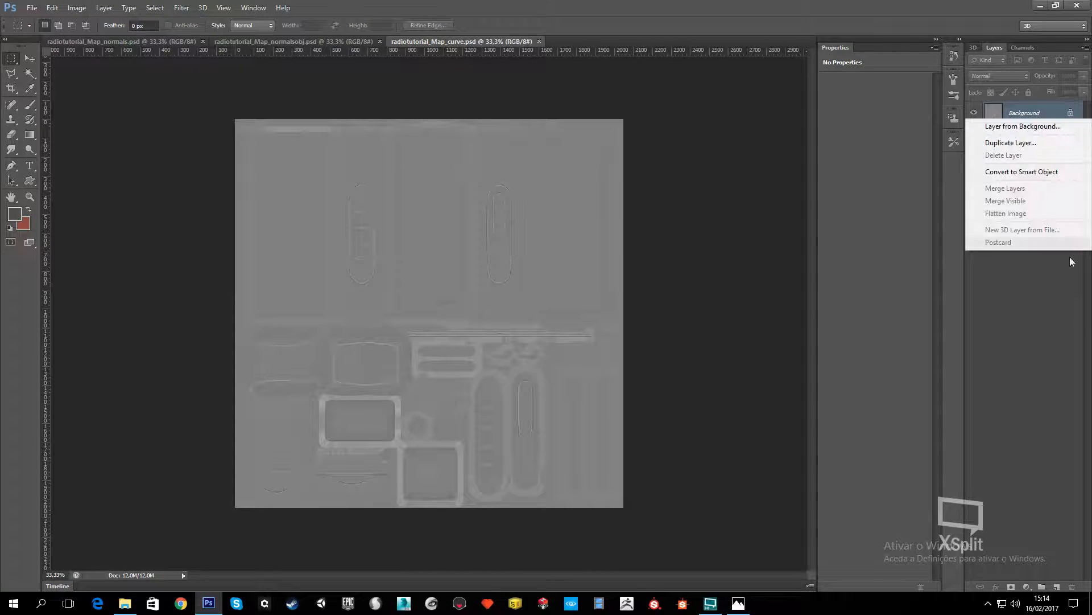
pyautogui.click(1044, 126)
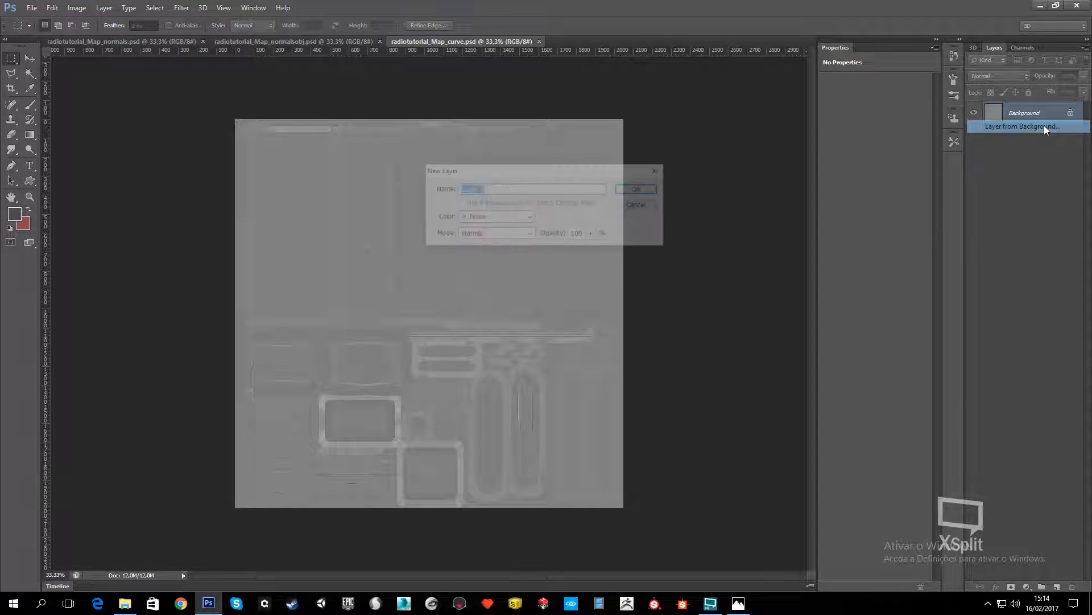
pyautogui.click(640, 189)
# Apply Levels to the curvature map with input levels of 26, 0.64 and 214
pyautogui.click(77, 8)
pyautogui.moveTo(133, 40)
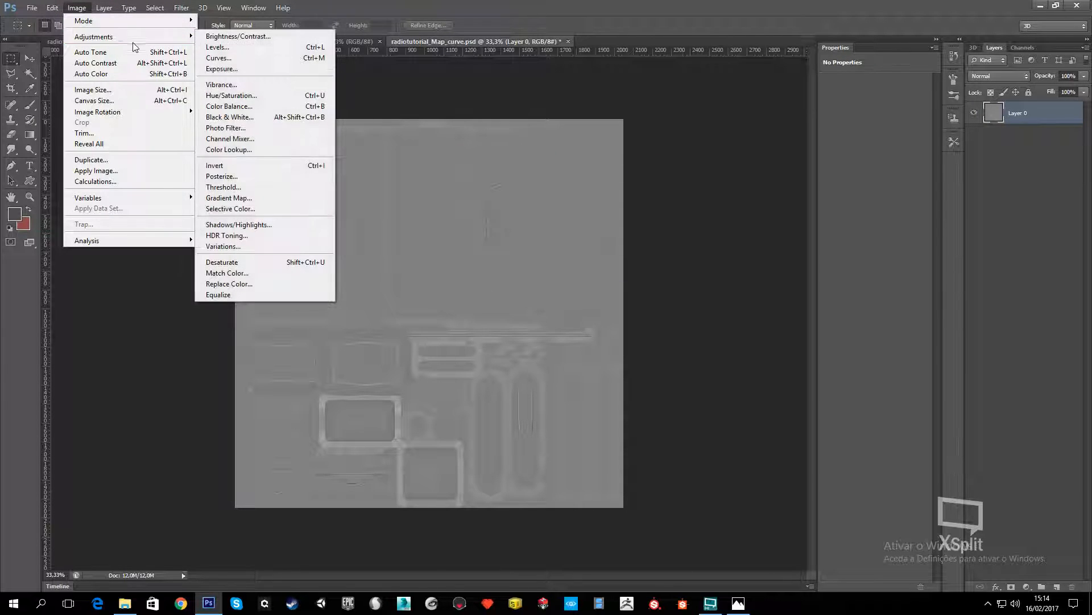
pyautogui.click(251, 48)
pyautogui.moveTo(797, 244); pyautogui.dragTo(801, 245)
pyautogui.moveTo(869, 245); pyautogui.dragTo(862, 245)
pyautogui.moveTo(723, 245); pyautogui.dragTo(744, 248)
pyautogui.moveTo(861, 244)
pyautogui.mouseDown()
pyautogui.moveTo(801, 246)
pyautogui.moveTo(845, 245)
pyautogui.mouseUp()
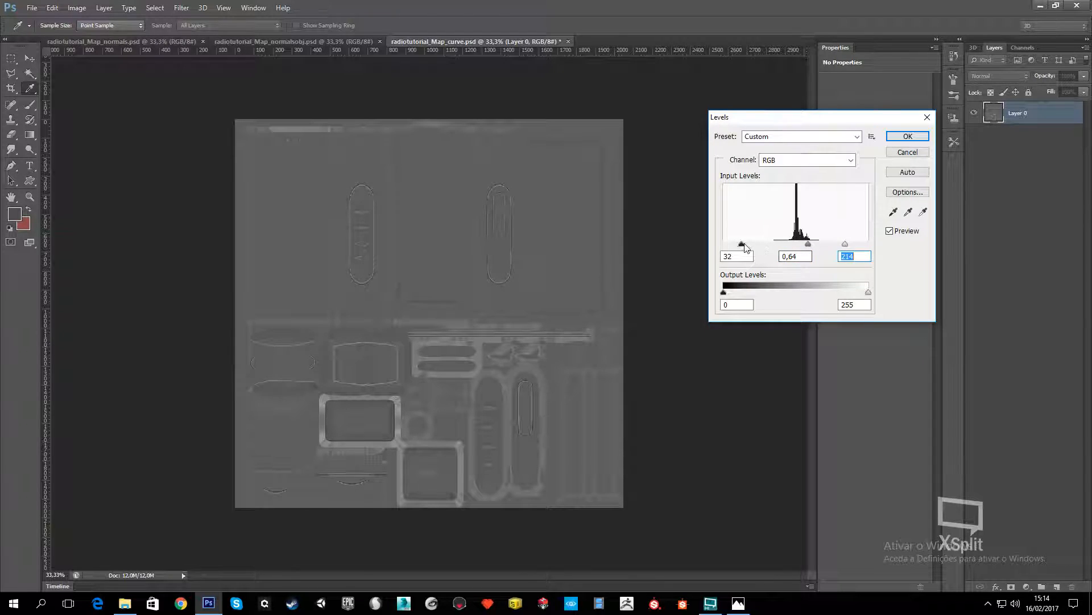
pyautogui.moveTo(741, 245); pyautogui.dragTo(746, 246)
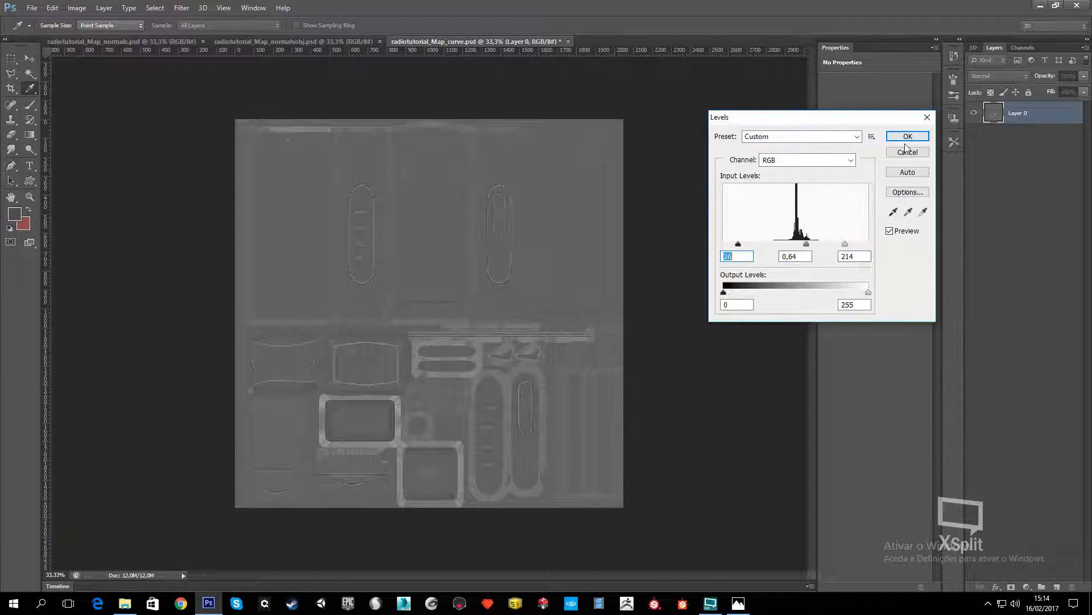
pyautogui.click(908, 136)
# Apply Curves to the curvature map, lowering the midtones and raising the highlights for stronger edge contrast
pyautogui.click(77, 7)
pyautogui.moveTo(111, 35)
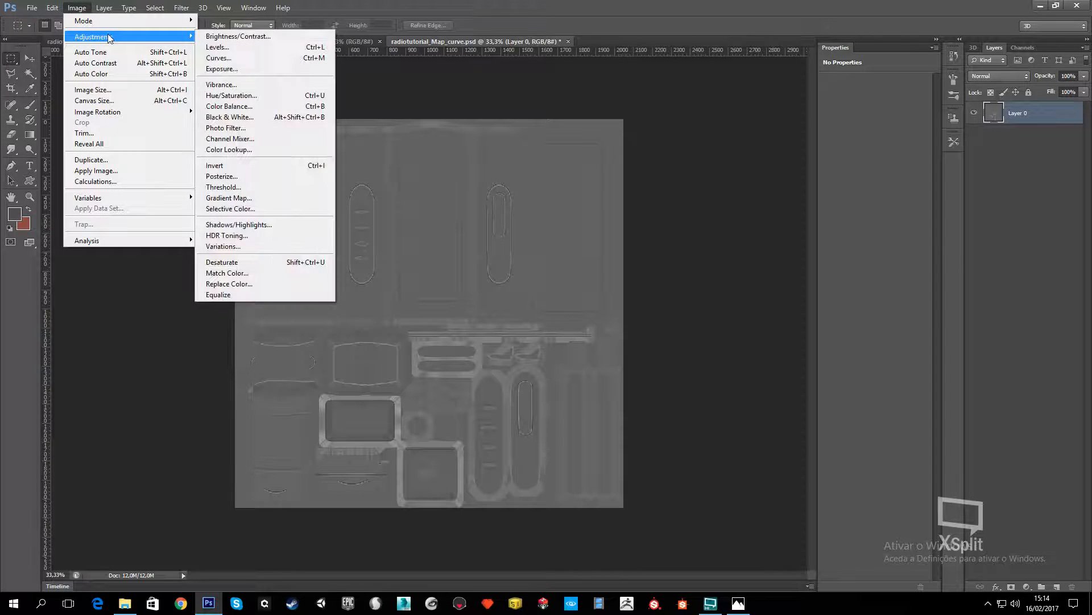
pyautogui.click(252, 58)
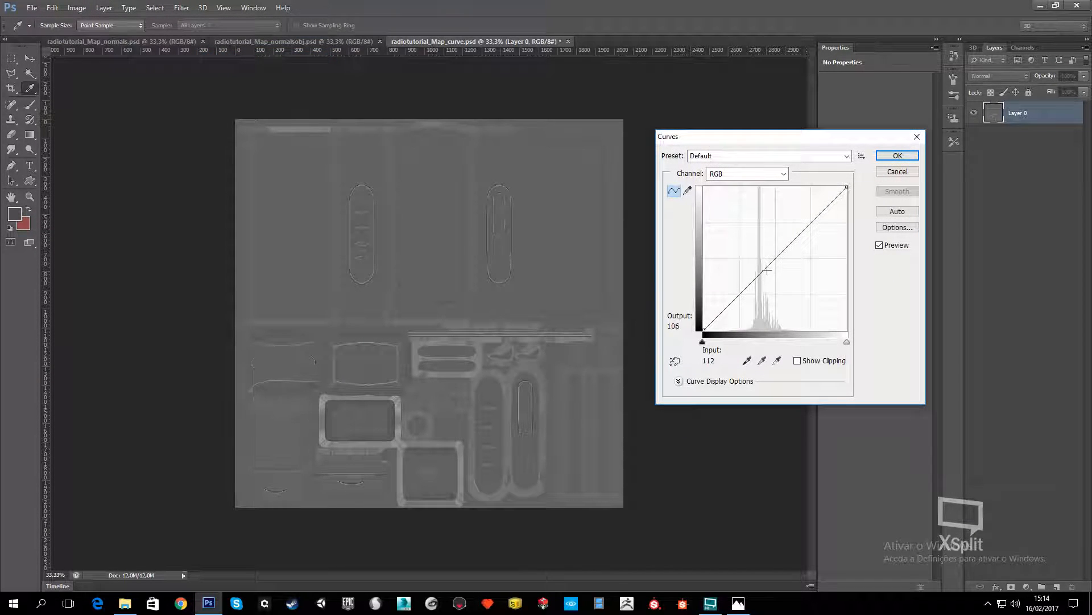
pyautogui.moveTo(767, 265); pyautogui.dragTo(769, 277)
pyautogui.moveTo(830, 215); pyautogui.dragTo(803, 212)
pyautogui.click(897, 156)
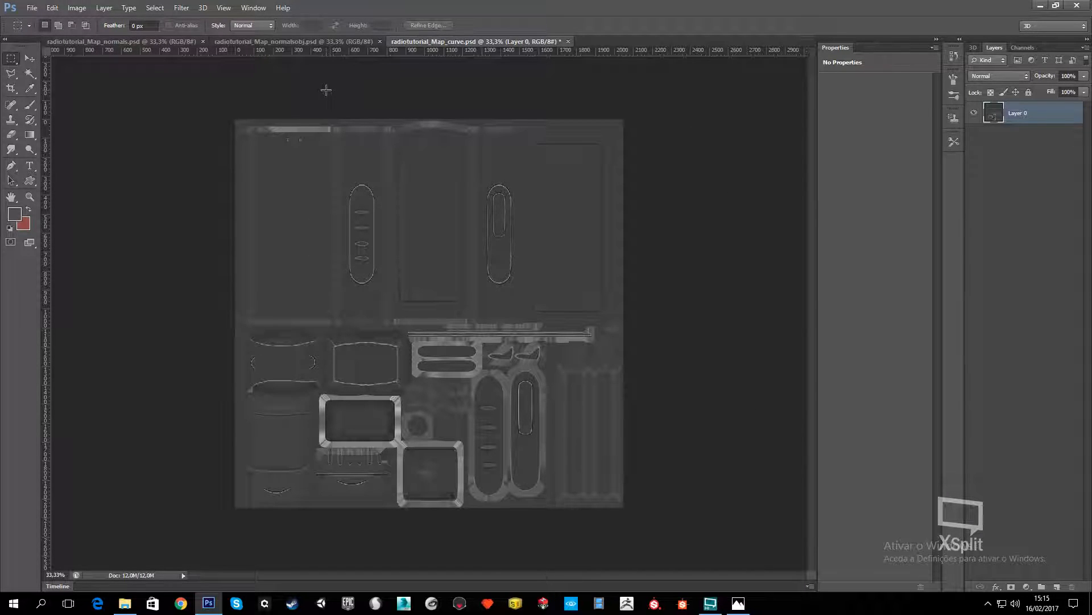
# Save the adjusted radiotutorial_Map_curve document with the default format options and close it
pyautogui.hotkey('ctrl', 's')
pyautogui.click(677, 184)
pyautogui.click(566, 42)
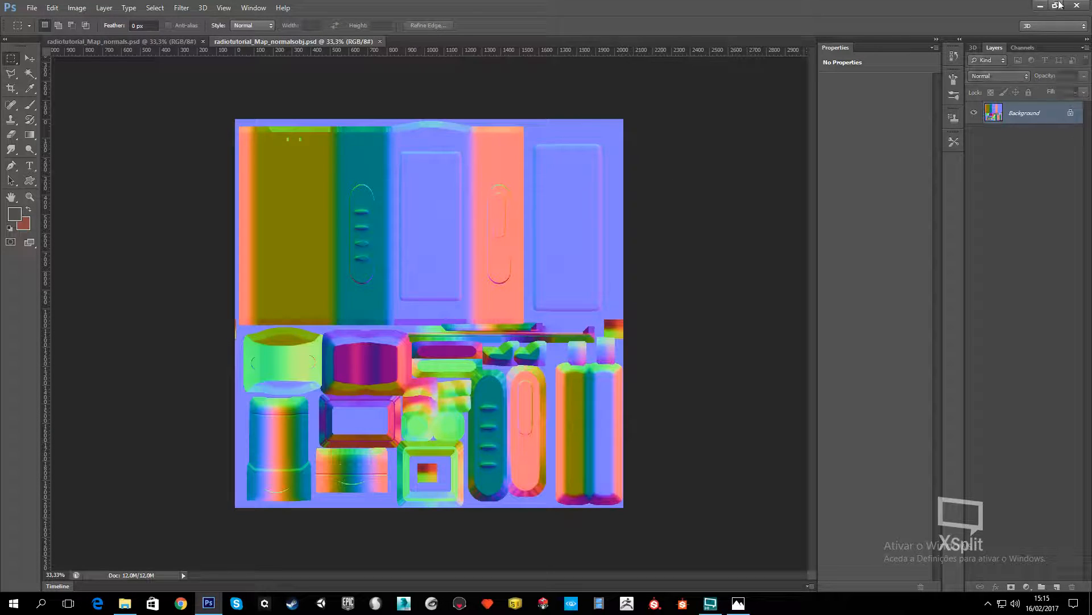
# Inspect the baked radiotutorial_Map_ao document in Photoshop, then close all open map documents and return to the desktop
pyautogui.click(1040, 5)
pyautogui.click(26, 456)
pyautogui.doubleClick(23, 494)
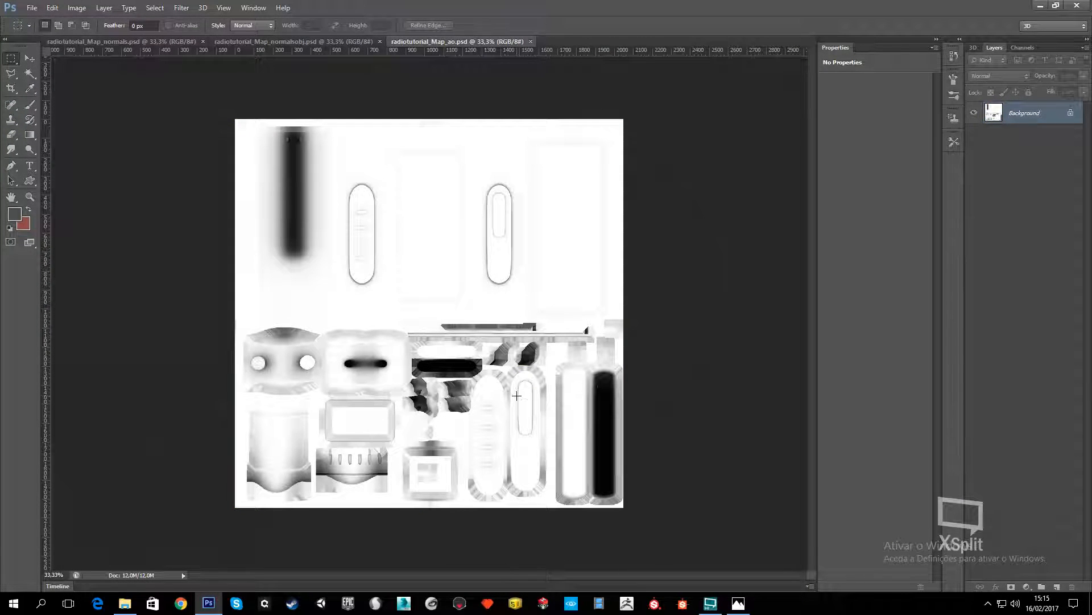
pyautogui.keyDown('alt'); pyautogui.scroll(2, 441, 381); pyautogui.keyUp('alt')
pyautogui.keyDown('alt'); pyautogui.scroll(-4, 441, 382); pyautogui.keyUp('alt')
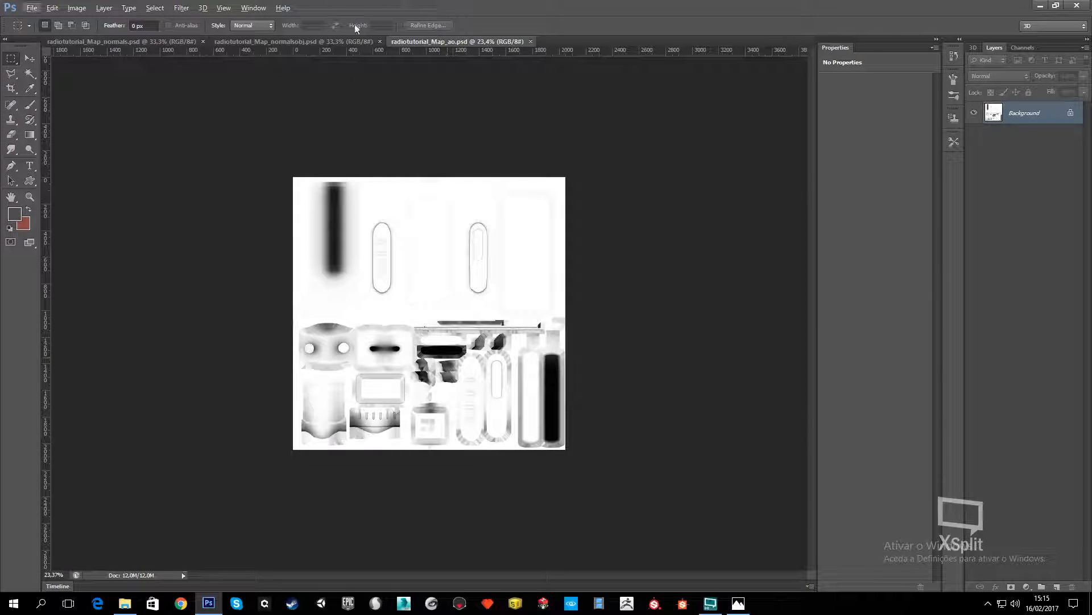
pyautogui.click(530, 42)
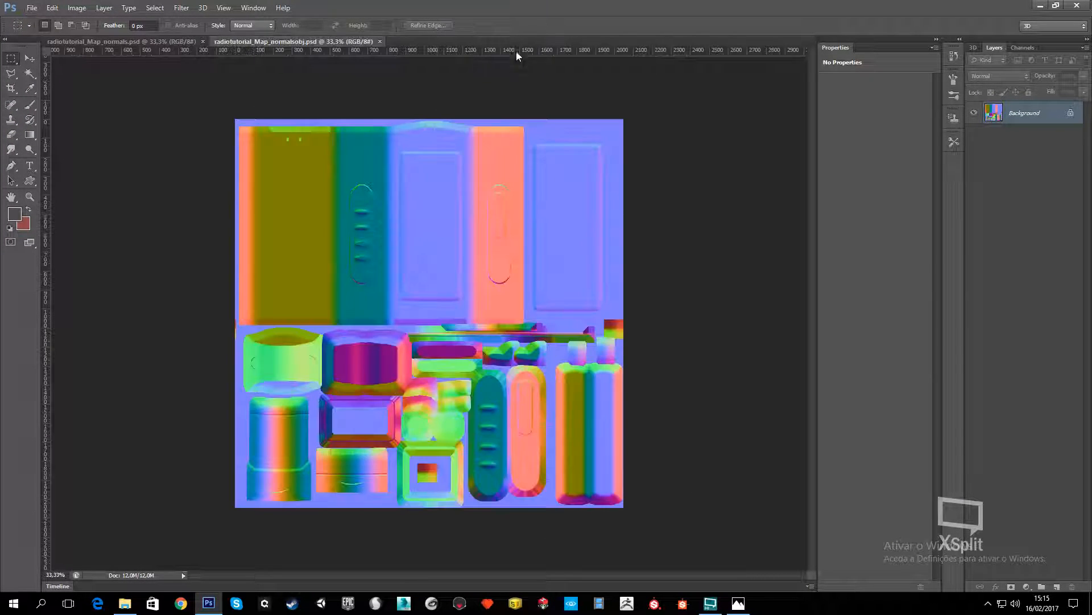
pyautogui.click(380, 42)
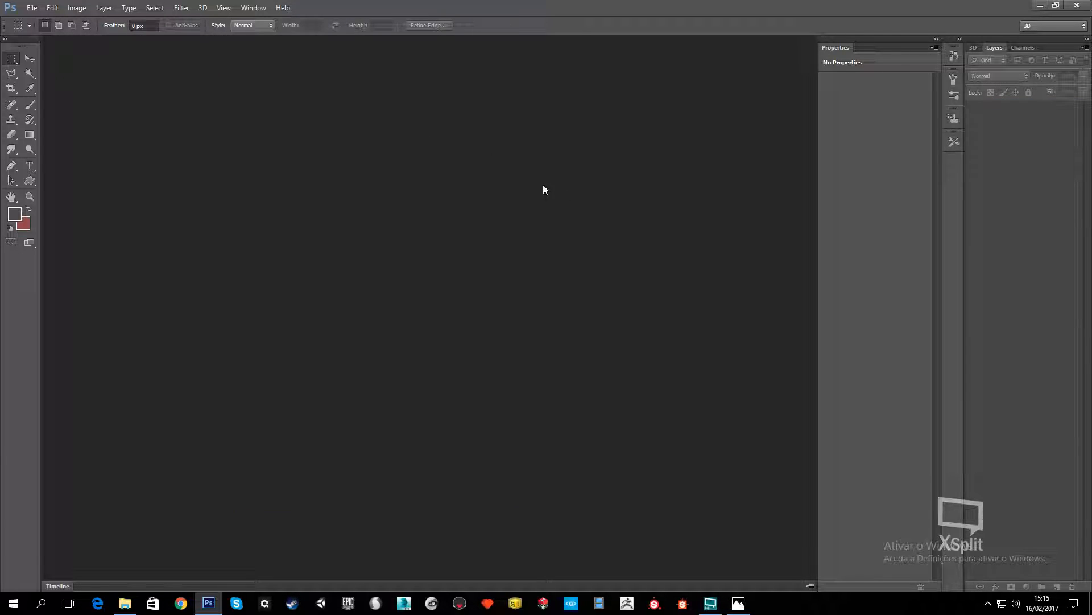
pyautogui.click(1041, 6)
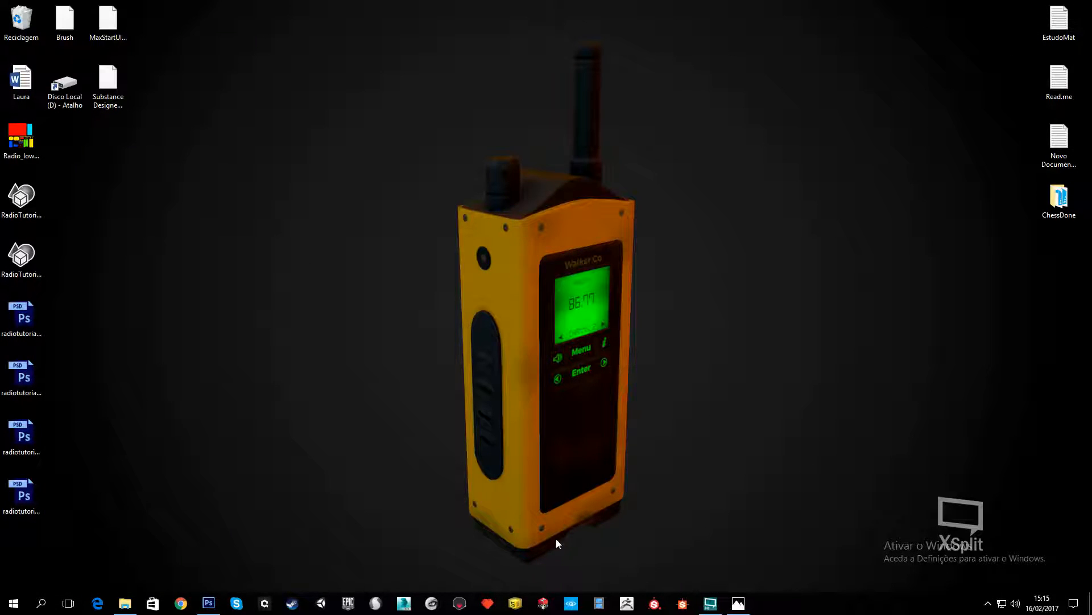
# Launch Quixel Suite and open its NDO panel in Photoshop
pyautogui.click(459, 603)
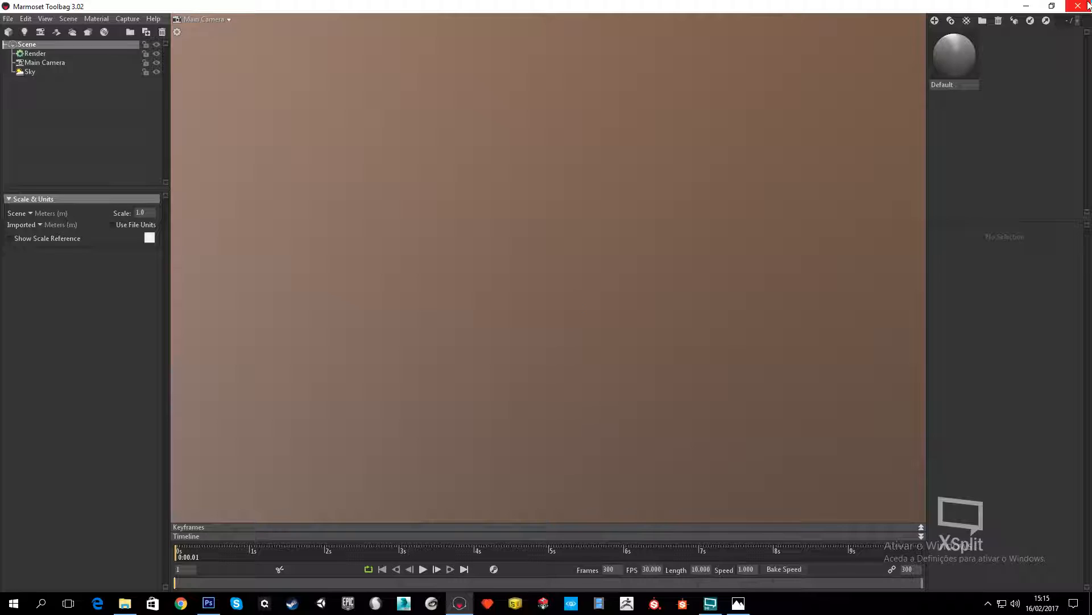
pyautogui.click(1026, 6)
pyautogui.click(264, 609)
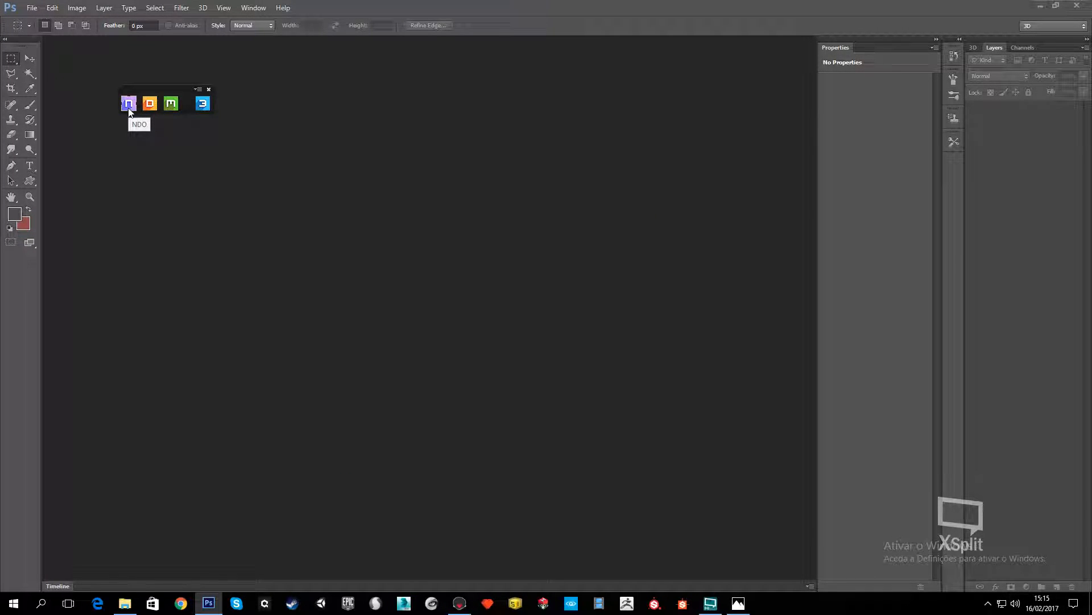
pyautogui.click(129, 104)
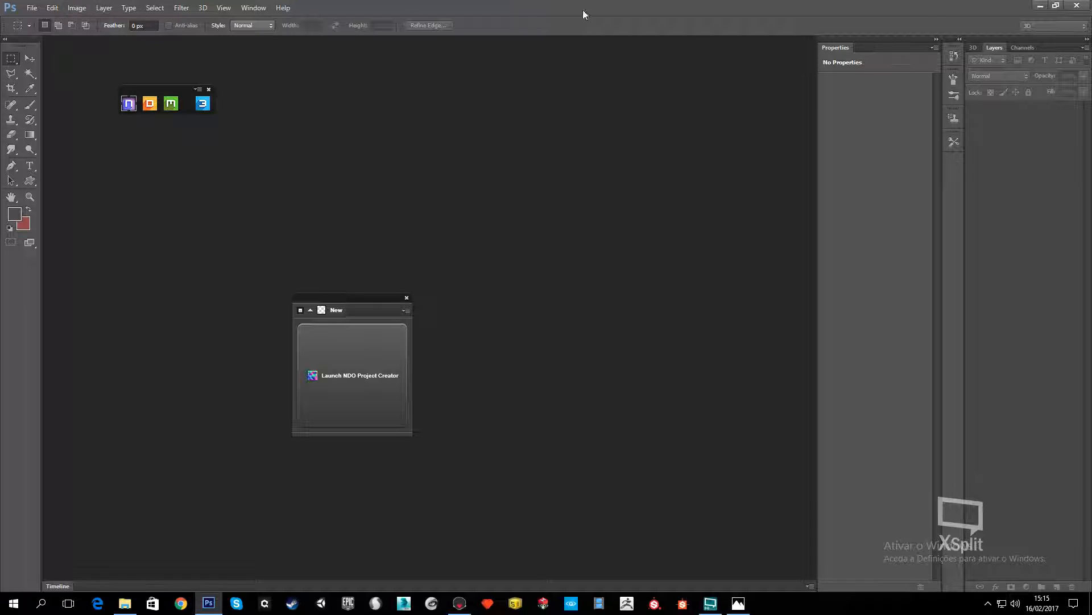
# Open radiotutorial_Map_normals from the desktop in Photoshop and convert its Background into a regular layer named Layer 0
pyautogui.click(1040, 6)
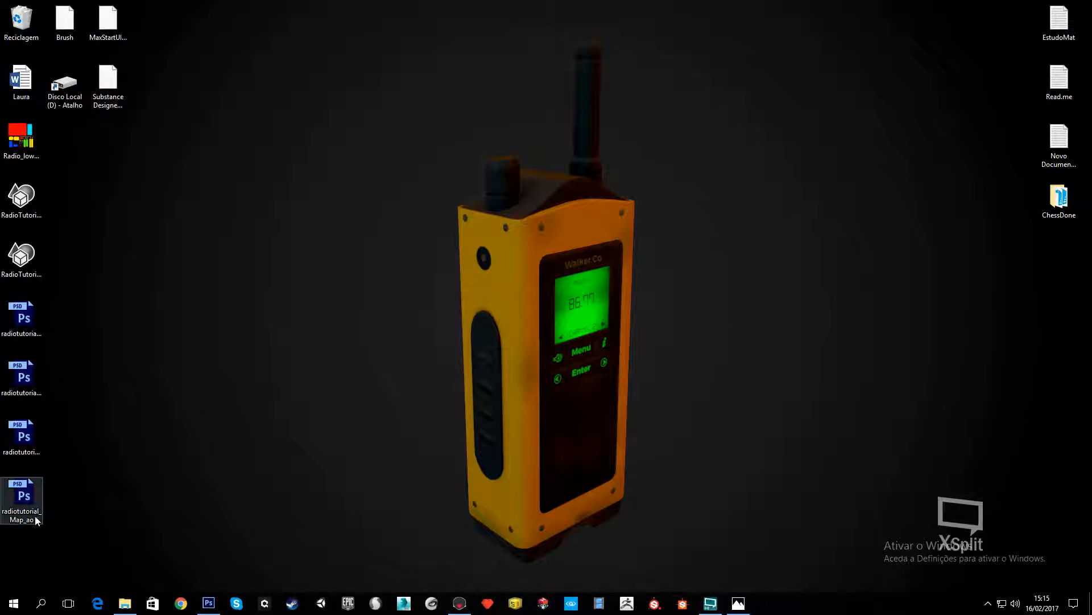
pyautogui.click(23, 435)
pyautogui.click(25, 378)
pyautogui.click(31, 325)
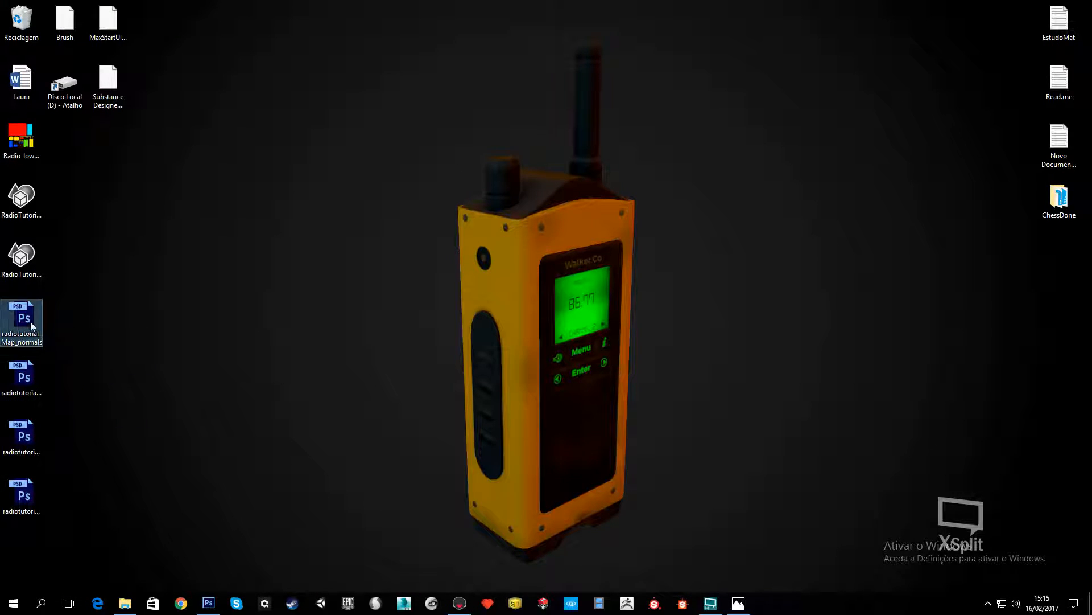
pyautogui.moveTo(32, 325); pyautogui.dragTo(228, 250)
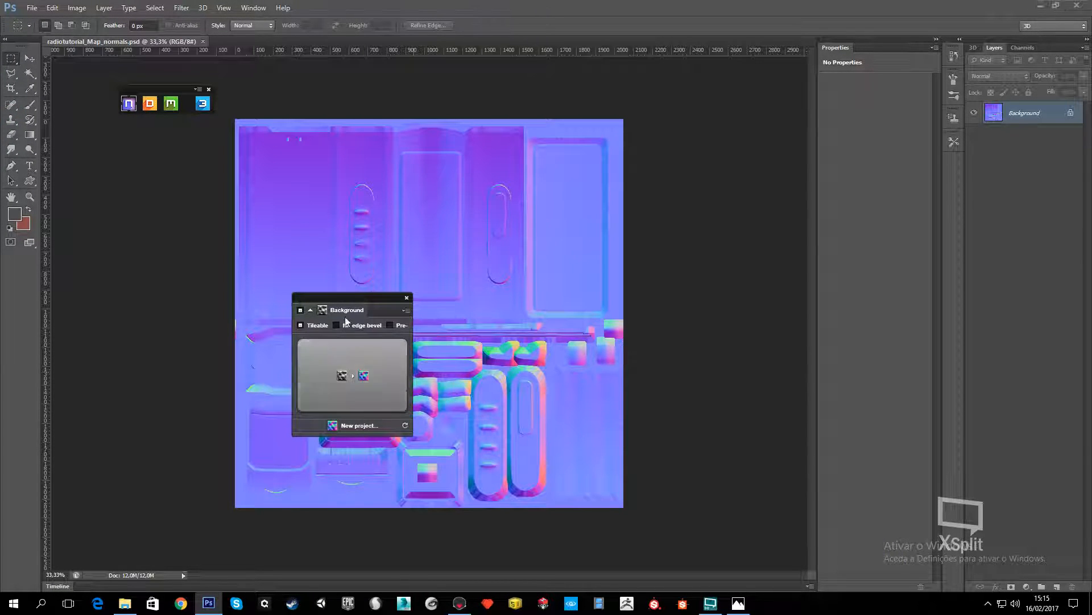
pyautogui.rightClick(1024, 113)
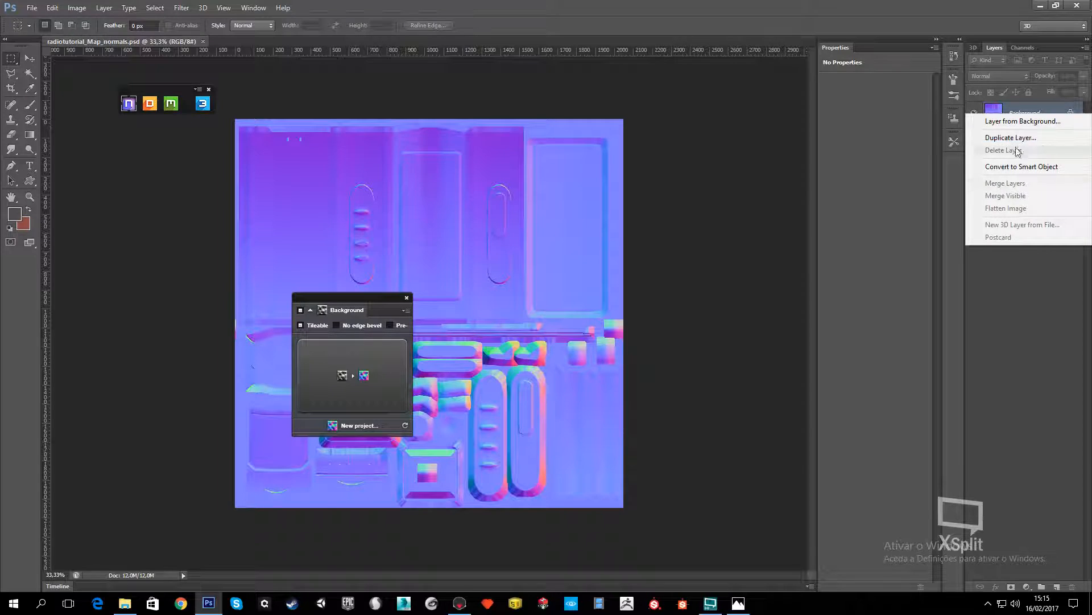
pyautogui.click(1022, 120)
pyautogui.click(641, 187)
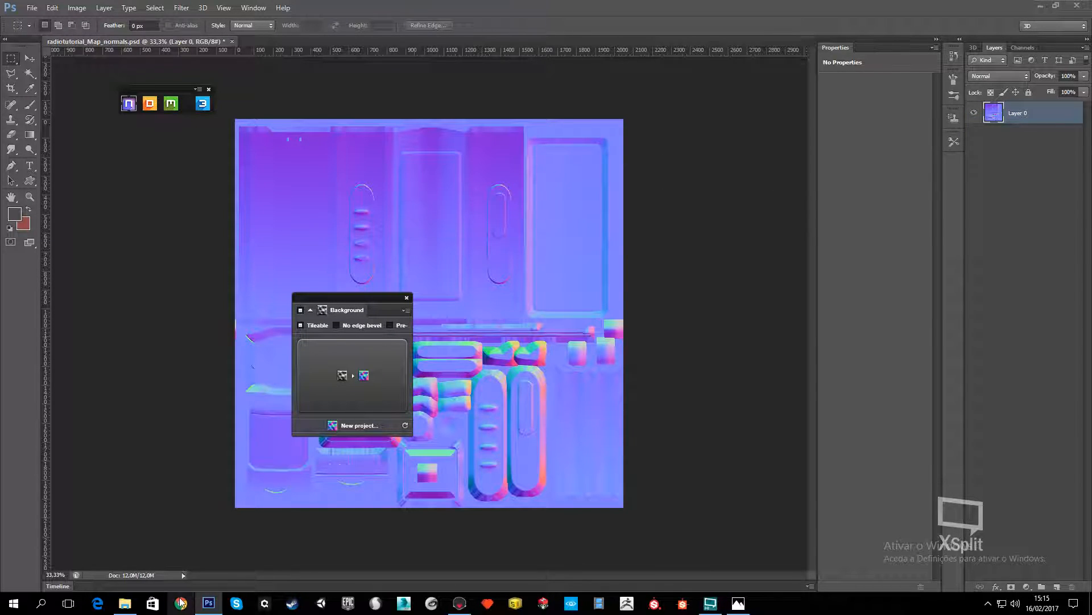
# Browse to the Alphas folder inside Resources on the D: drive in File Explorer
pyautogui.click(125, 603)
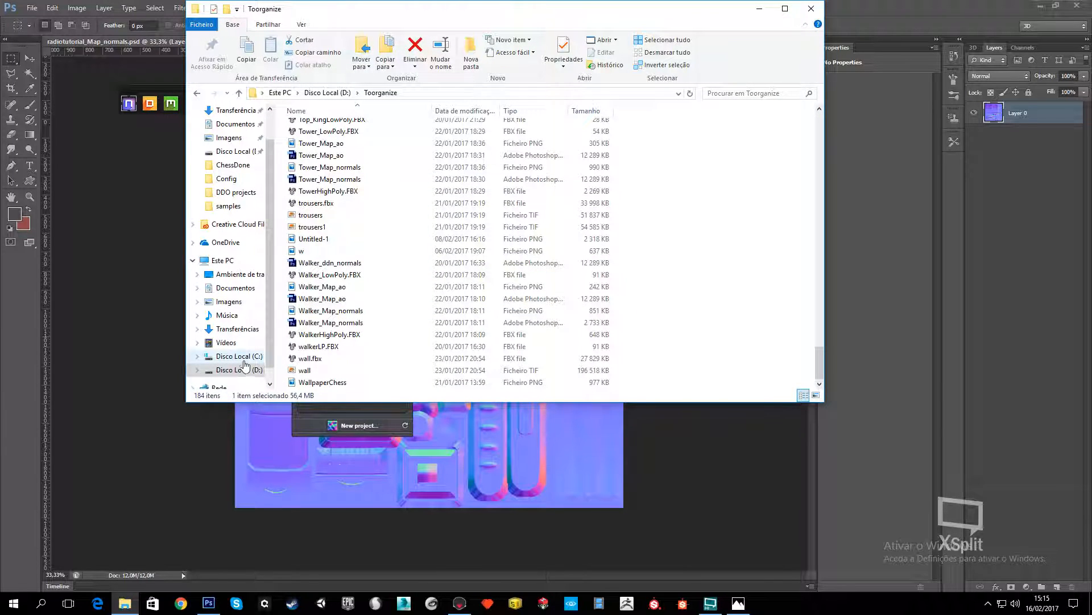
pyautogui.click(239, 370)
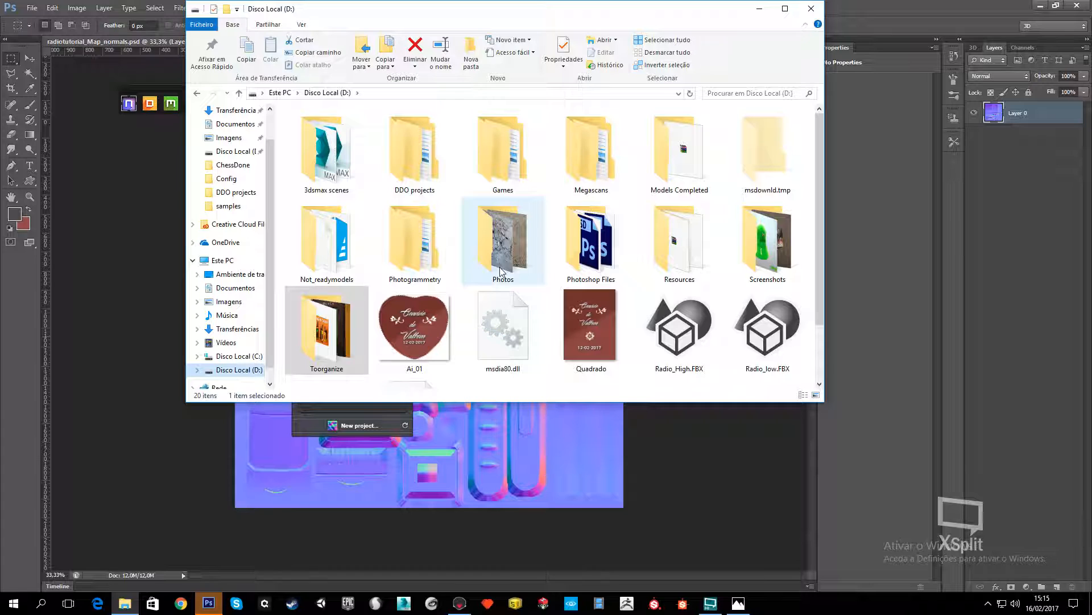
pyautogui.scroll(-2, 435, 264)
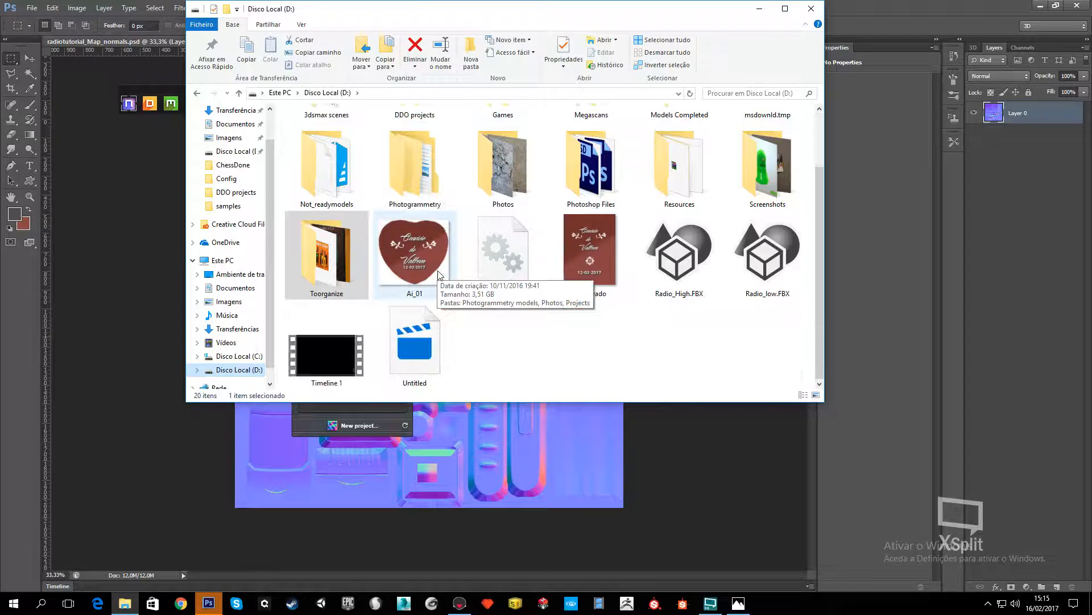
pyautogui.scroll(2, 557, 193)
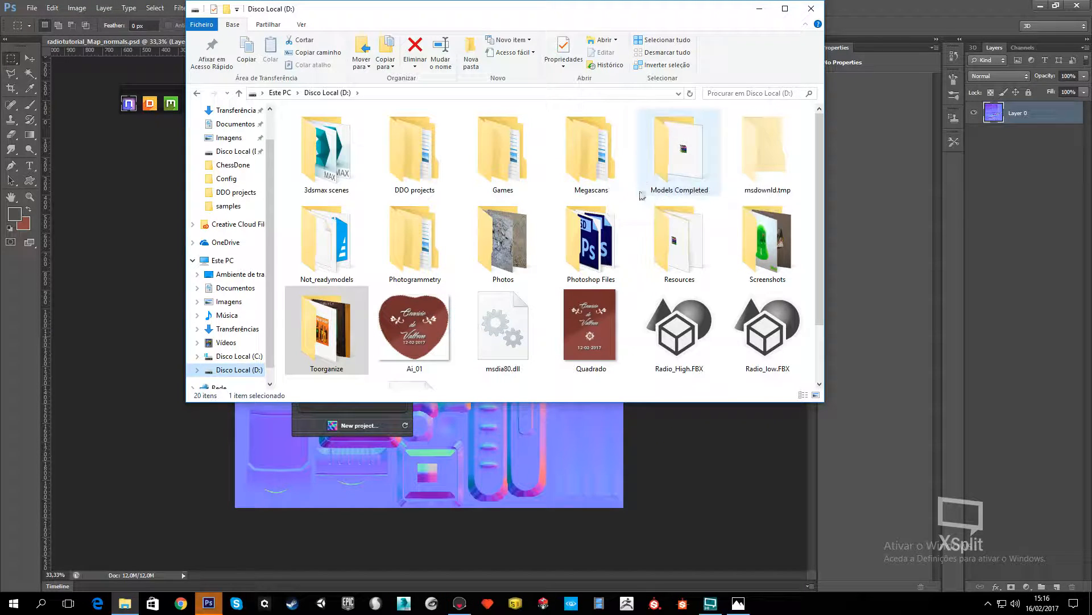
pyautogui.keyDown('ctrl'); pyautogui.scroll(-1, 592, 262); pyautogui.keyUp('ctrl')
pyautogui.keyDown('ctrl'); pyautogui.scroll(-1, 592, 262); pyautogui.keyUp('ctrl')
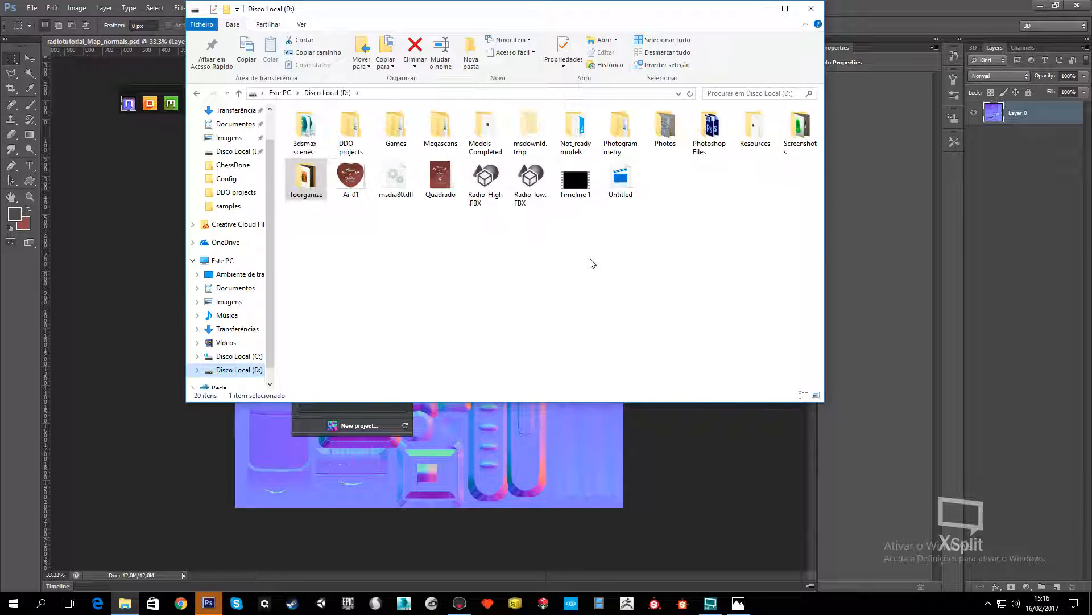
pyautogui.doubleClick(755, 127)
pyautogui.doubleClick(384, 128)
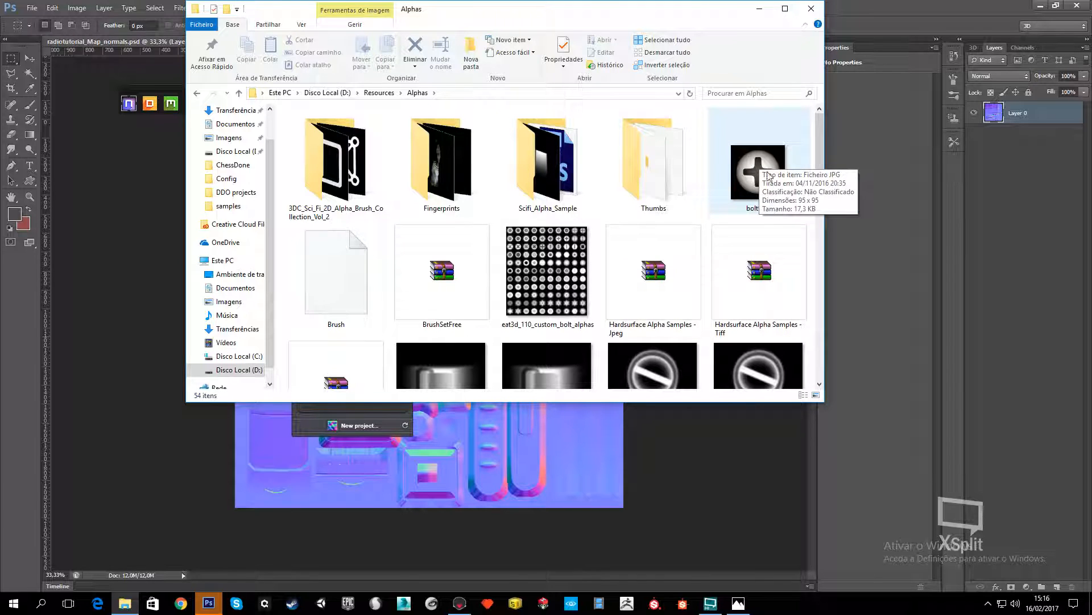
# Place the bolt9595 image from the Alphas folder into the radiotutorial_Map_normals document in Photoshop
pyautogui.moveTo(768, 176); pyautogui.dragTo(198, 173)
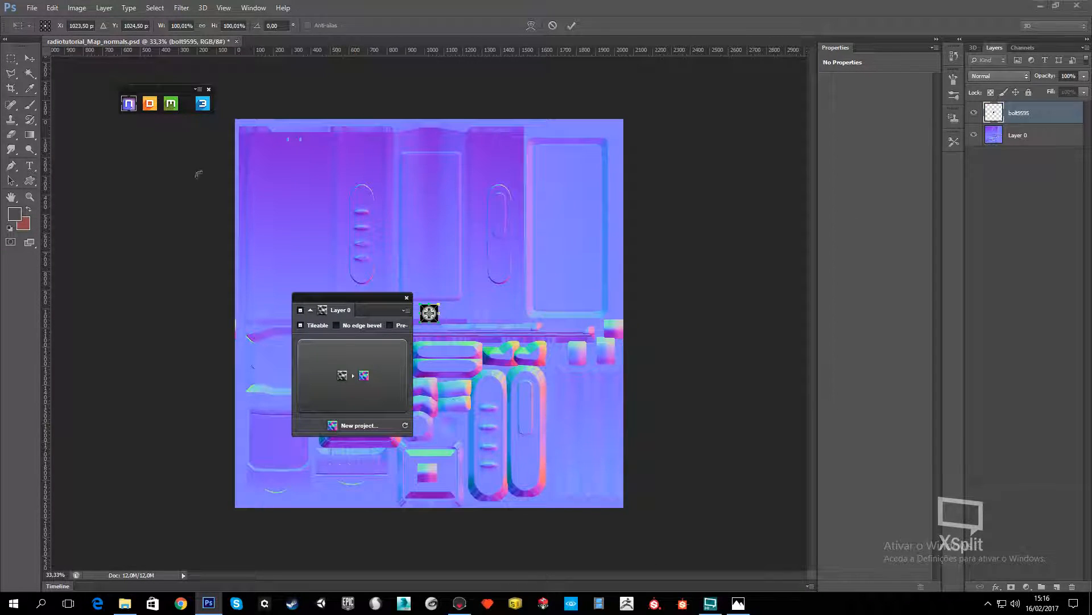
pyautogui.click(29, 58)
pyautogui.click(502, 230)
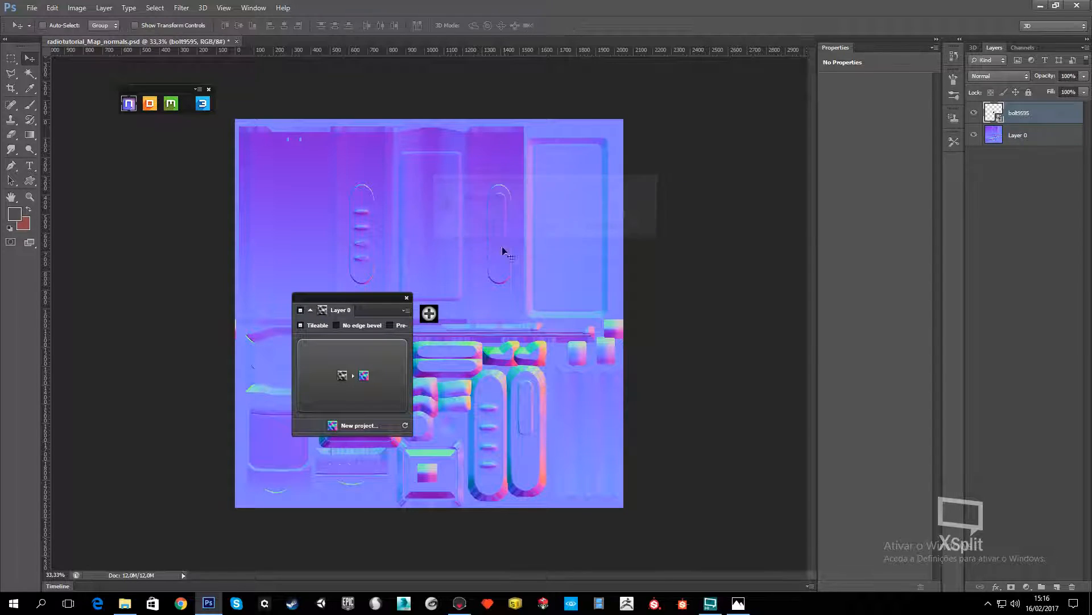
# Scale the placed bolt to about 29.5% and position it just above the upper-left corner of the middle raised rectangular panel
pyautogui.keyDown('alt'); pyautogui.scroll(2, 452, 317); pyautogui.keyUp('alt')
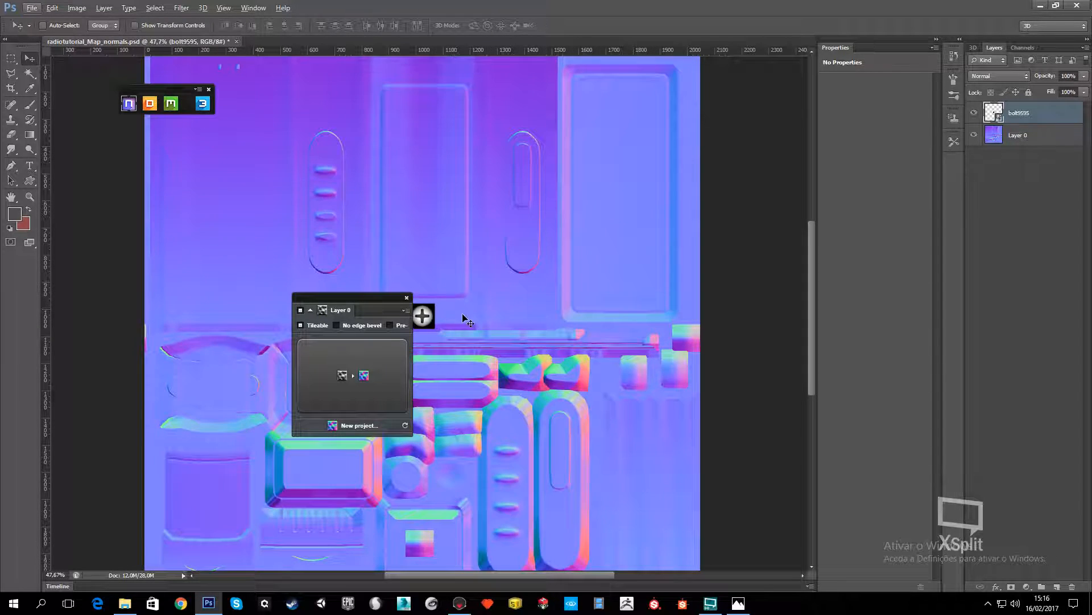
pyautogui.scroll(5, 410, 307)
pyautogui.moveTo(364, 297); pyautogui.dragTo(190, 264)
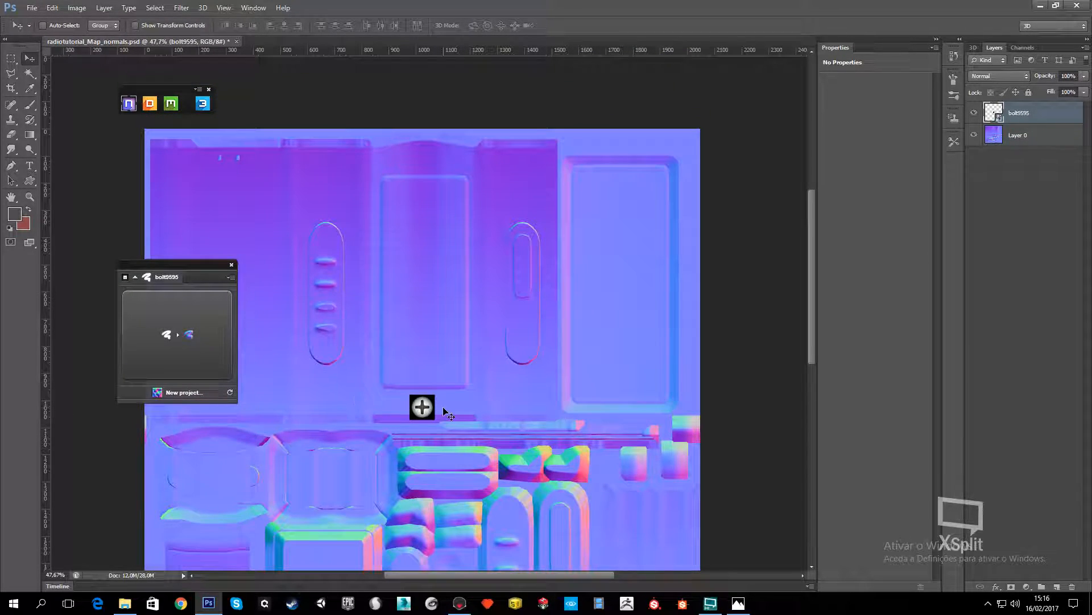
pyautogui.moveTo(432, 417); pyautogui.dragTo(392, 181)
pyautogui.keyDown('alt'); pyautogui.scroll(6, 398, 152); pyautogui.keyUp('alt')
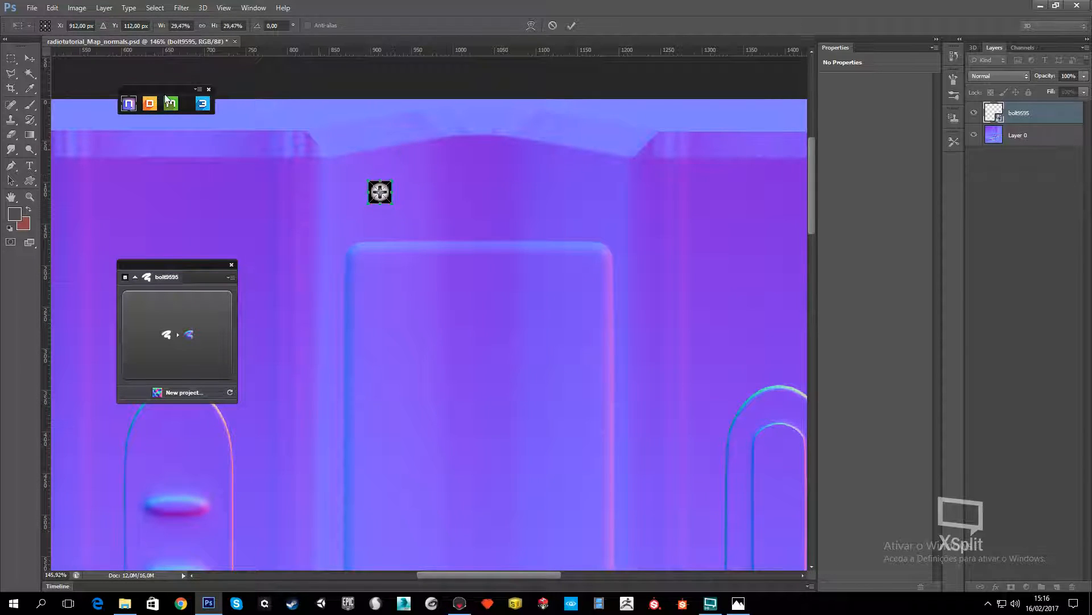
pyautogui.click(29, 59)
pyautogui.click(487, 227)
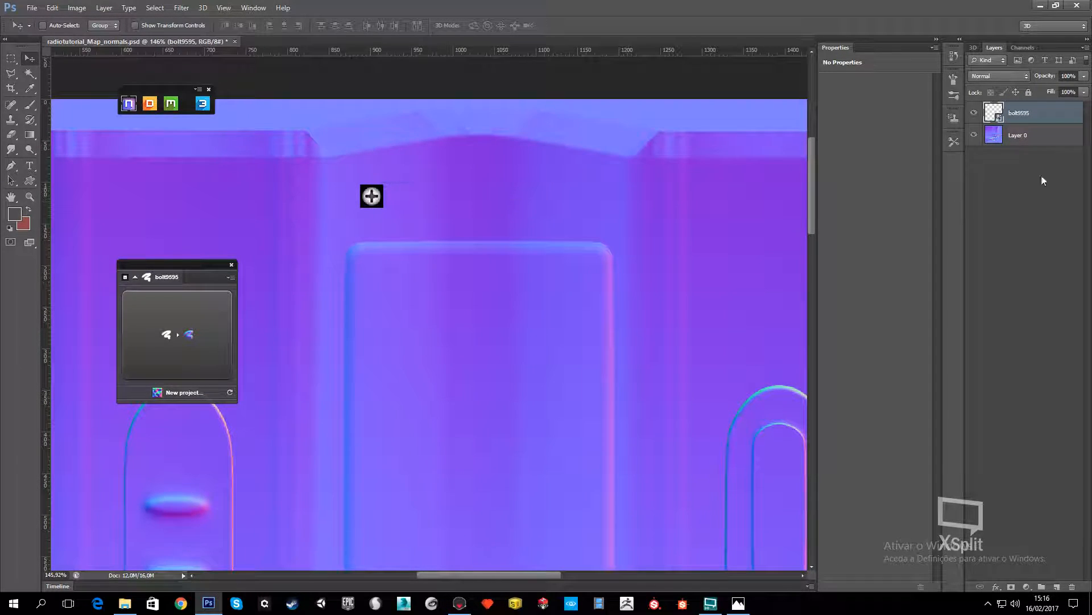
# Rasterize the bolt9595 layer and duplicate the bolt so one sits just outside each of the middle panel's four corners
pyautogui.rightClick(1049, 118)
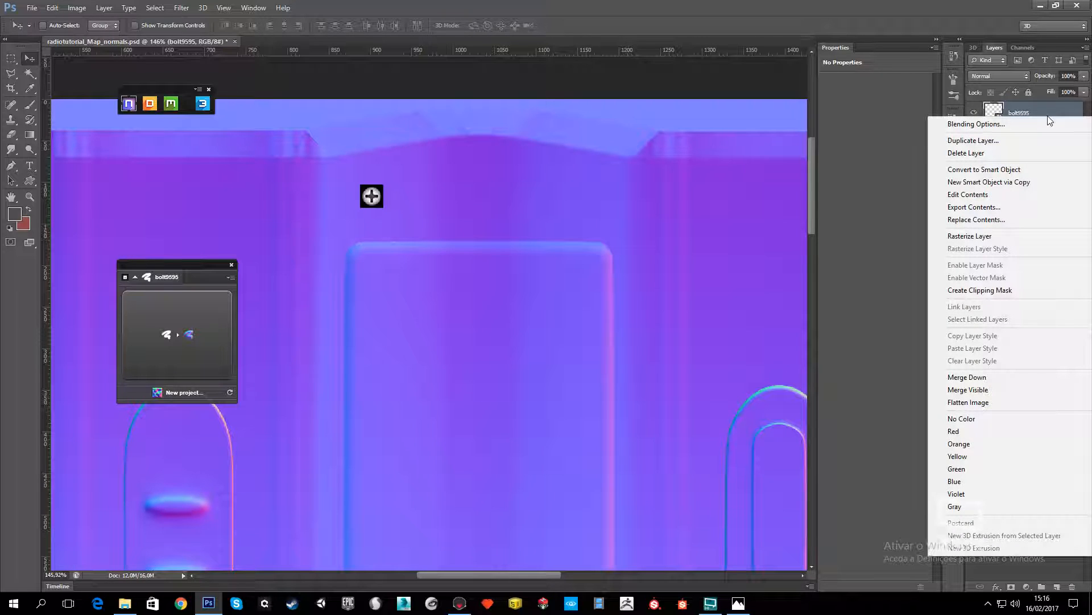
pyautogui.click(1020, 241)
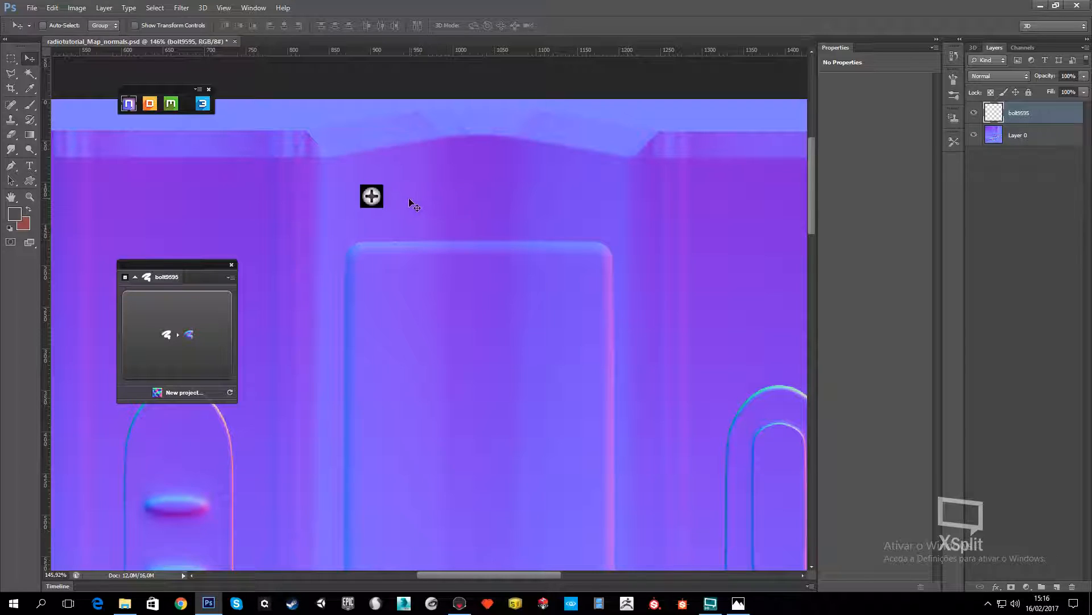
pyautogui.keyDown('alt'); pyautogui.moveTo(381, 201); pyautogui.dragTo(584, 227); pyautogui.keyUp('alt')
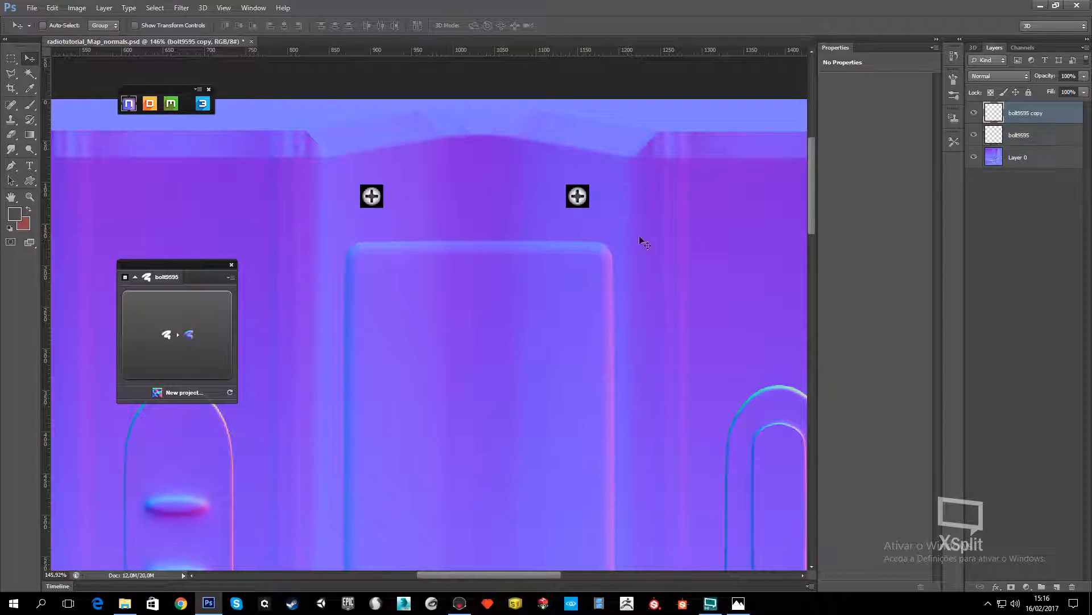
pyautogui.keyDown('shift'); pyautogui.click(1038, 135); pyautogui.keyUp('shift')
pyautogui.keyDown('alt'); pyautogui.scroll(-5, 685, 215); pyautogui.keyUp('alt')
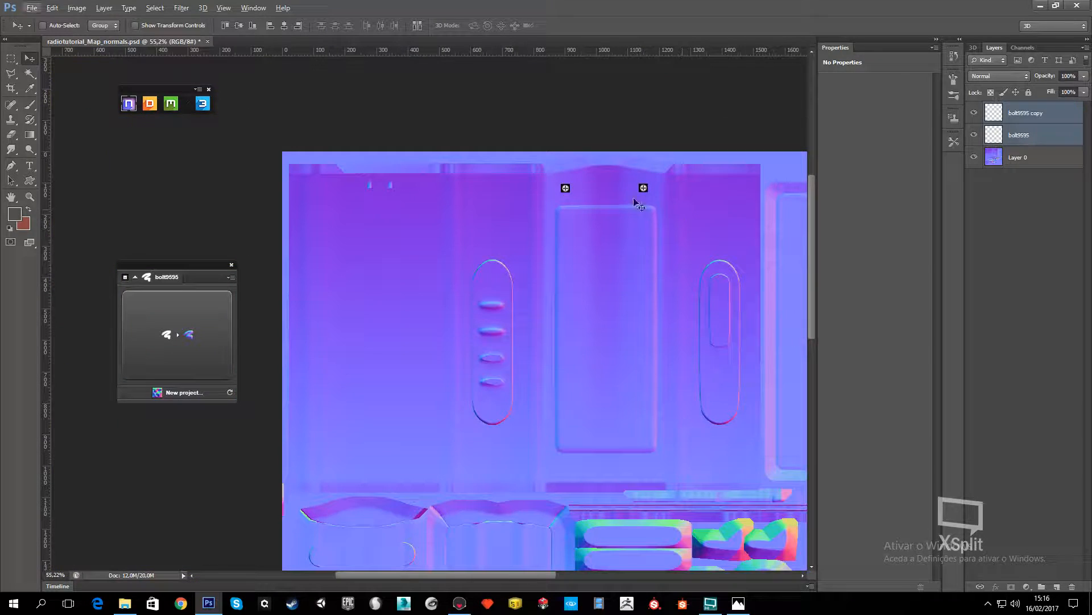
pyautogui.keyDown('alt'); pyautogui.moveTo(648, 189); pyautogui.dragTo(647, 466); pyautogui.keyUp('alt')
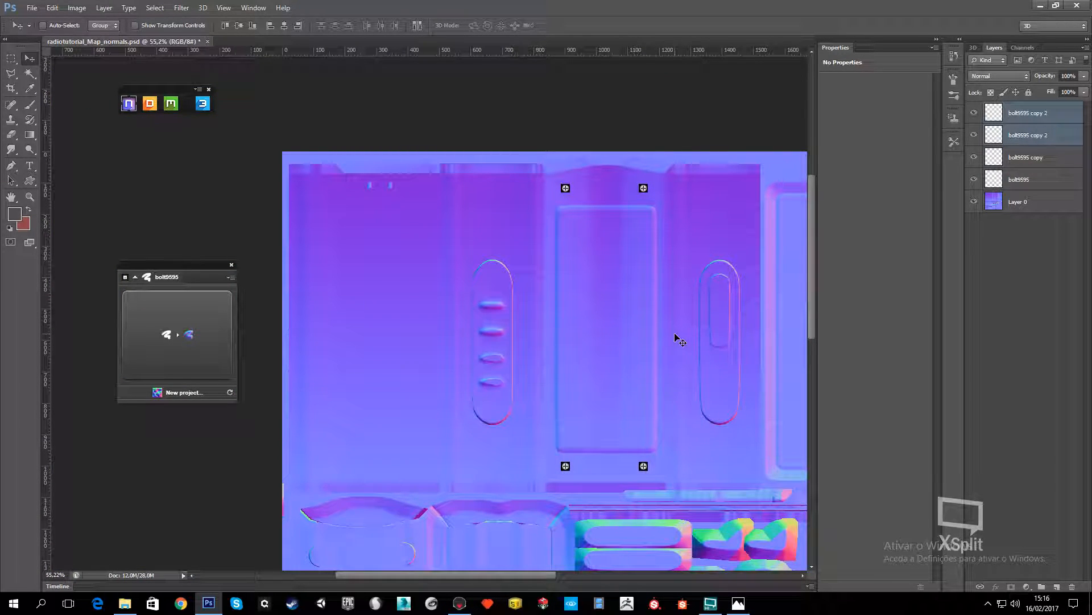
# Merge the four bolt layers into a single layer above Layer 0
pyautogui.keyDown('alt'); pyautogui.scroll(3, 645, 131); pyautogui.keyUp('alt')
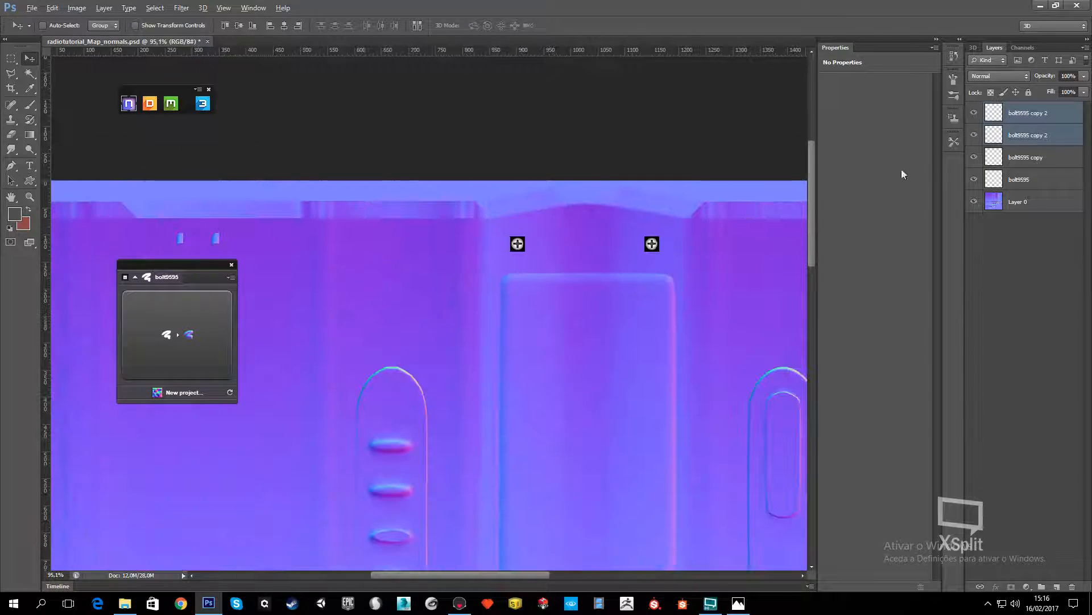
pyautogui.click(1036, 179)
pyautogui.keyDown('shift'); pyautogui.click(1043, 115); pyautogui.keyUp('shift')
pyautogui.rightClick(1046, 138)
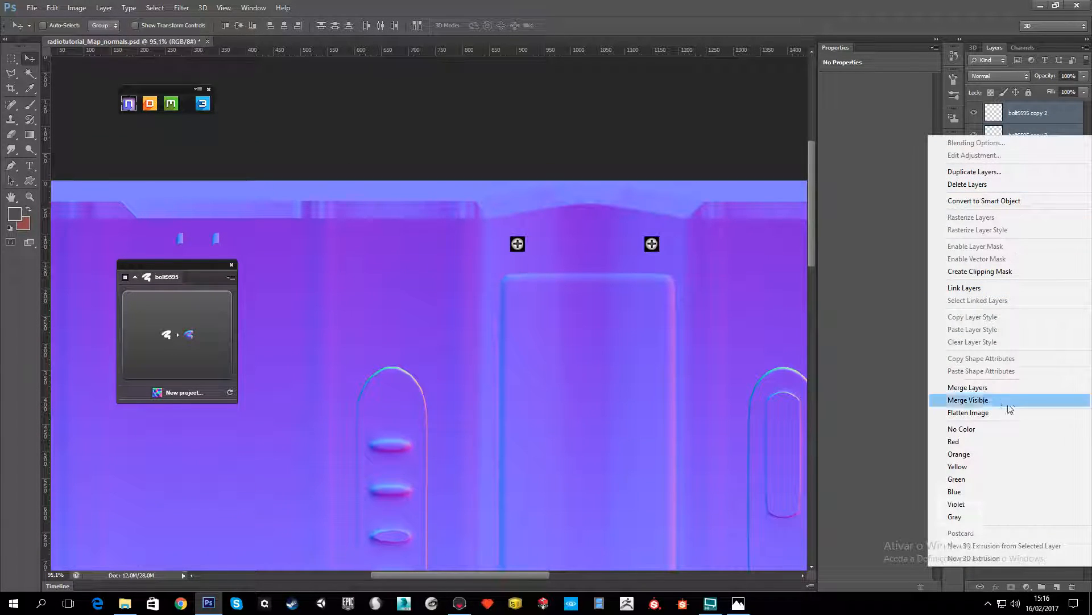
pyautogui.click(990, 389)
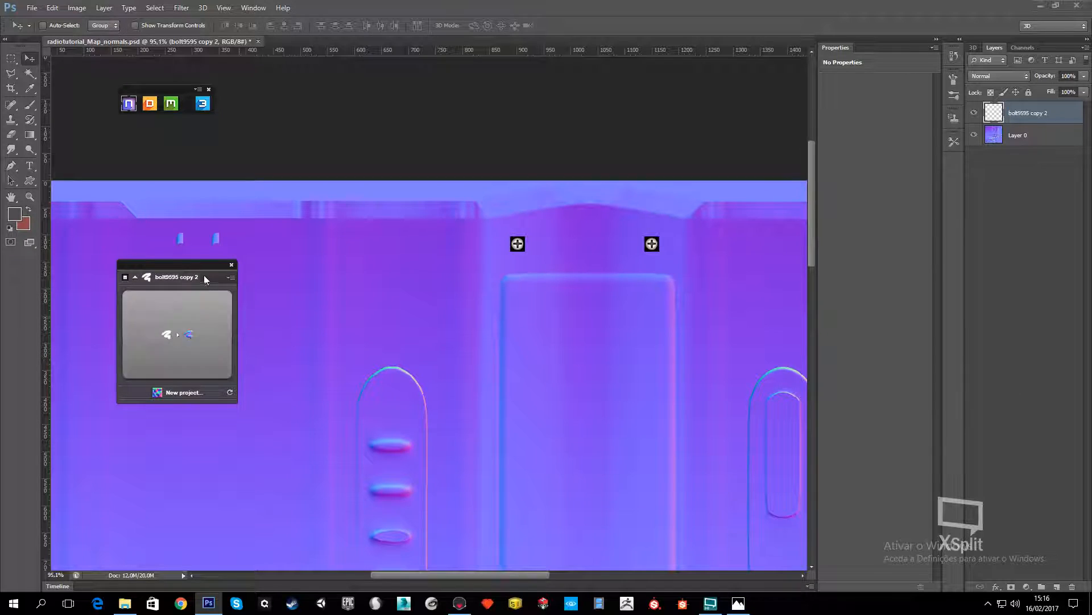
# Convert the merged bolt layer to a normal map with NDO, using Size 4 and Contrast 96
pyautogui.moveTo(202, 266); pyautogui.dragTo(268, 201)
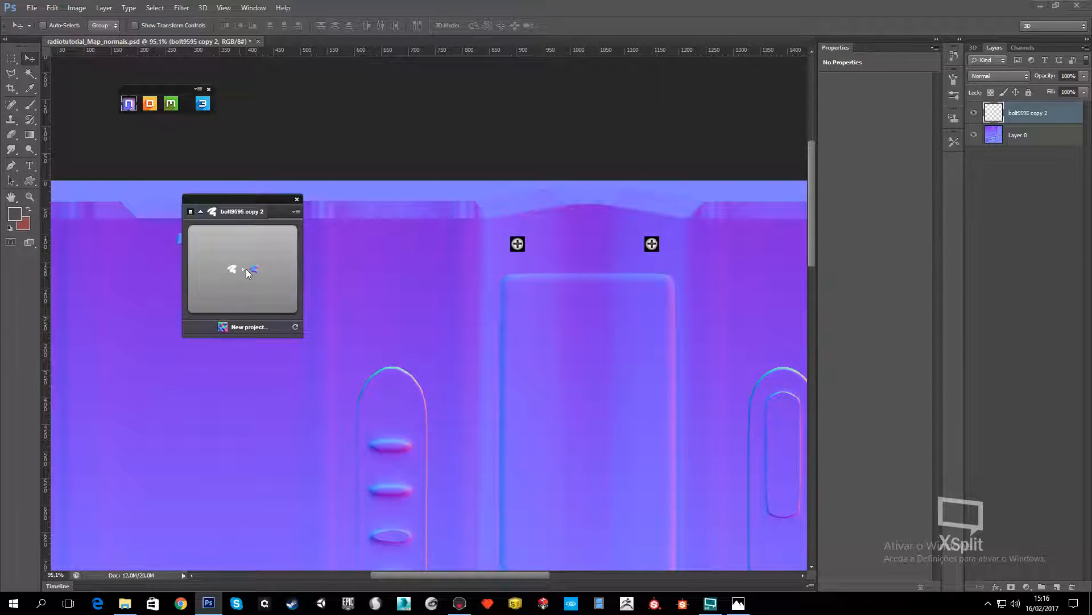
pyautogui.click(246, 270)
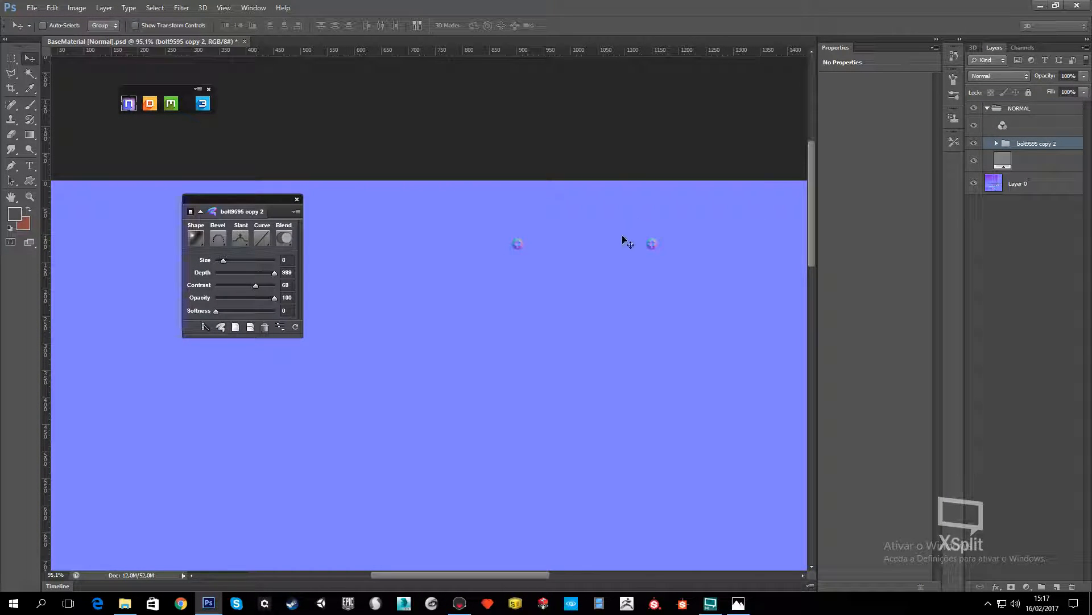
pyautogui.click(224, 261)
# Set the NORMAL group's blending mode to Overlay
pyautogui.click(1029, 110)
pyautogui.click(1004, 76)
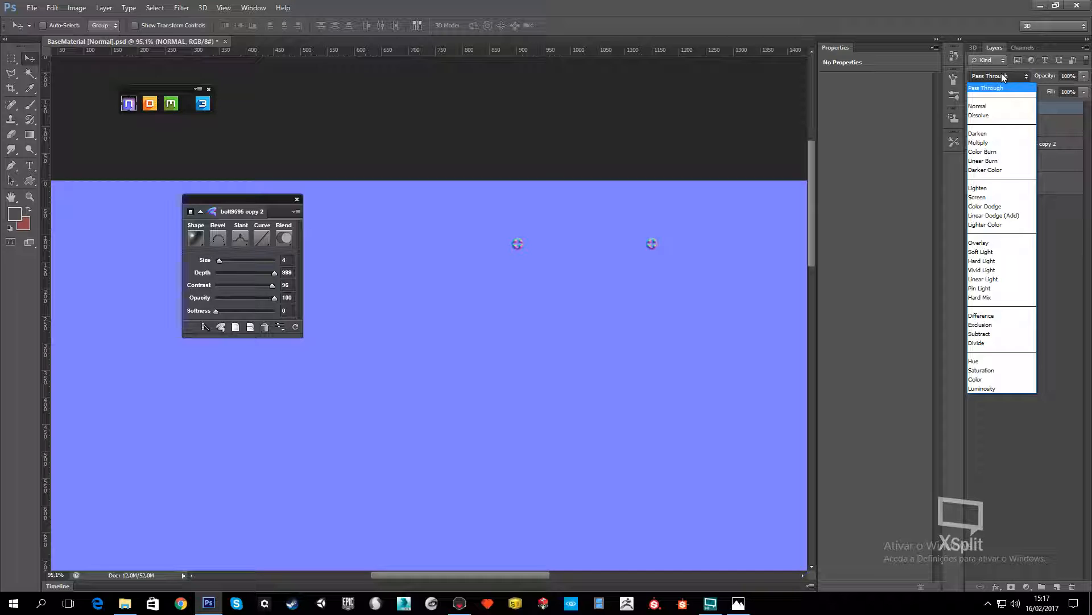
pyautogui.click(997, 245)
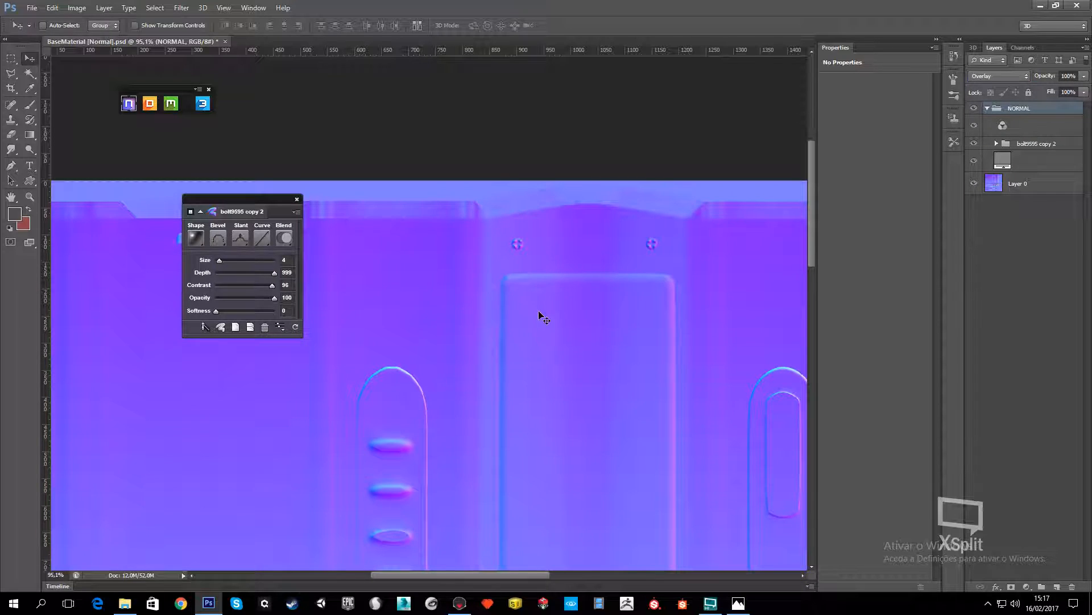
# Refine the bolt layer's NDO settings to Size 1 and Contrast 100
pyautogui.keyDown('alt'); pyautogui.scroll(-7, 615, 316); pyautogui.keyUp('alt')
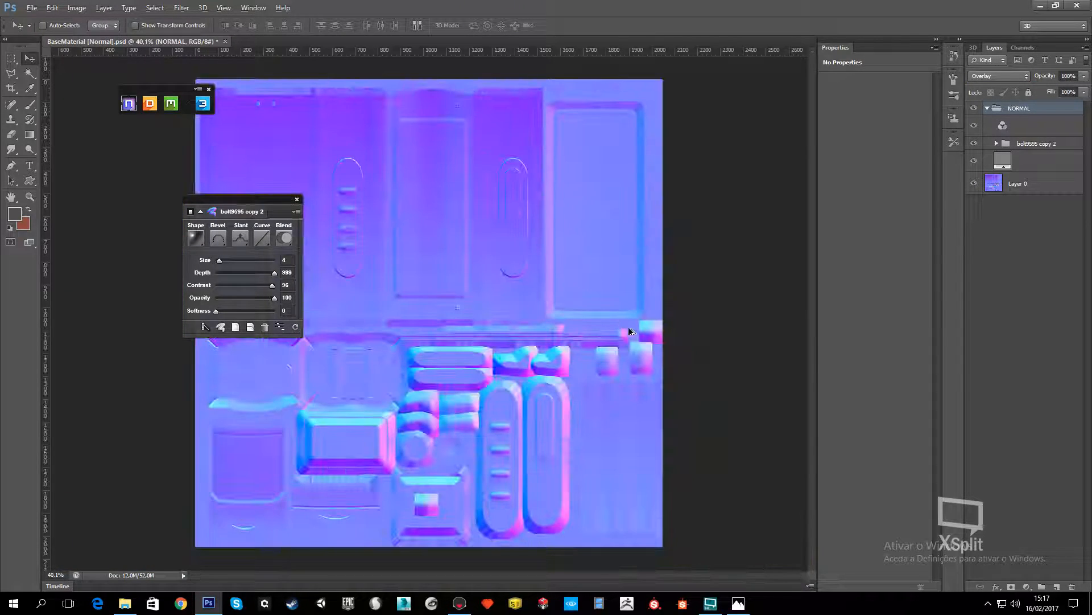
pyautogui.keyDown('alt'); pyautogui.scroll(5, 531, 173); pyautogui.keyUp('alt')
pyautogui.keyDown('alt'); pyautogui.scroll(5, 399, 122); pyautogui.keyUp('alt')
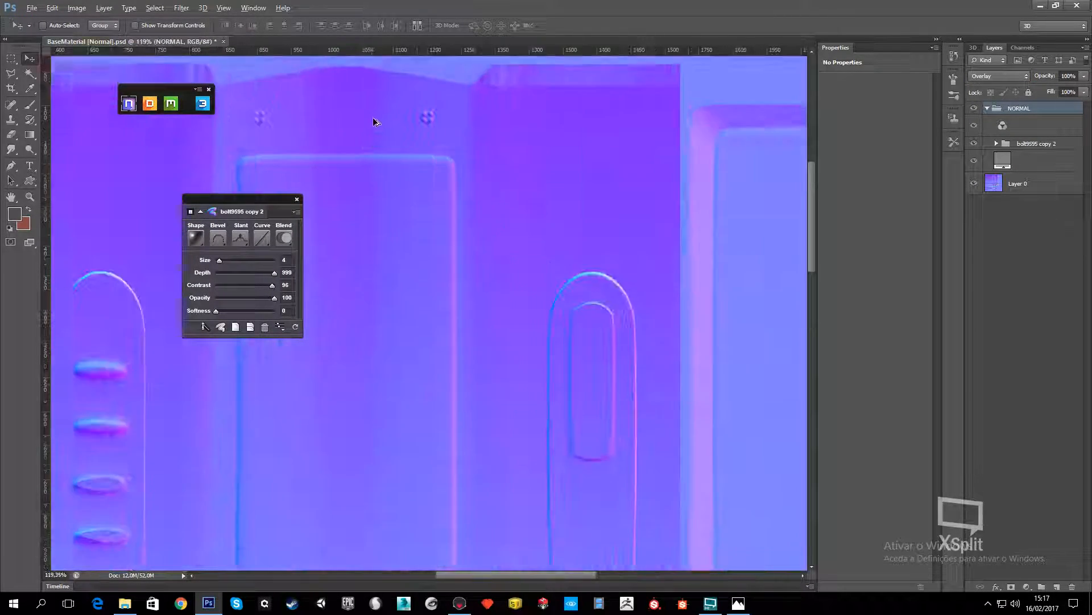
pyautogui.keyDown('alt'); pyautogui.scroll(3, 397, 138); pyautogui.keyUp('alt')
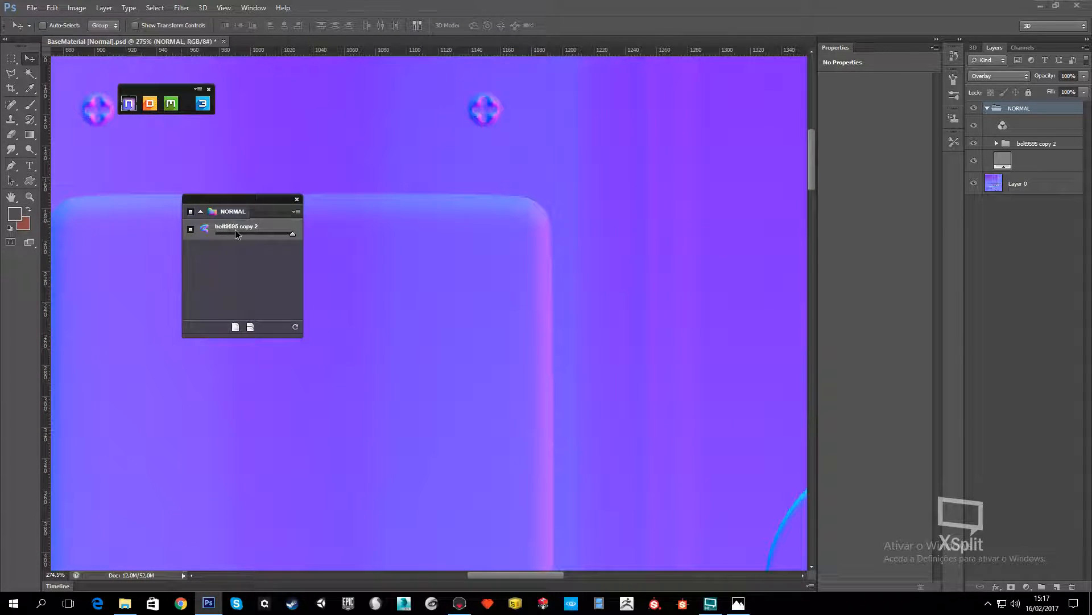
pyautogui.click(209, 232)
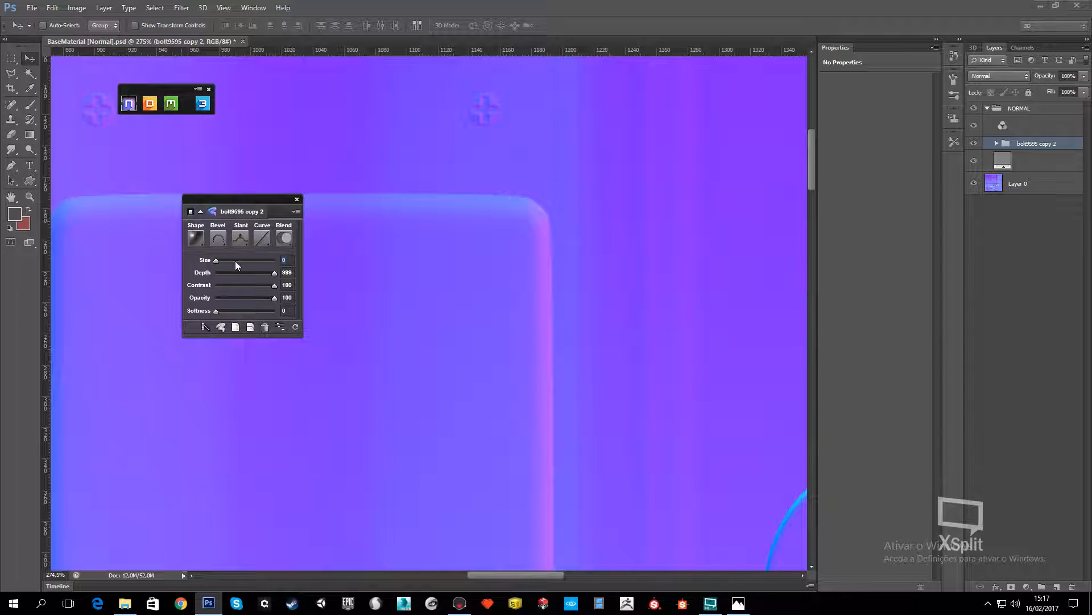
pyautogui.press('Tab')
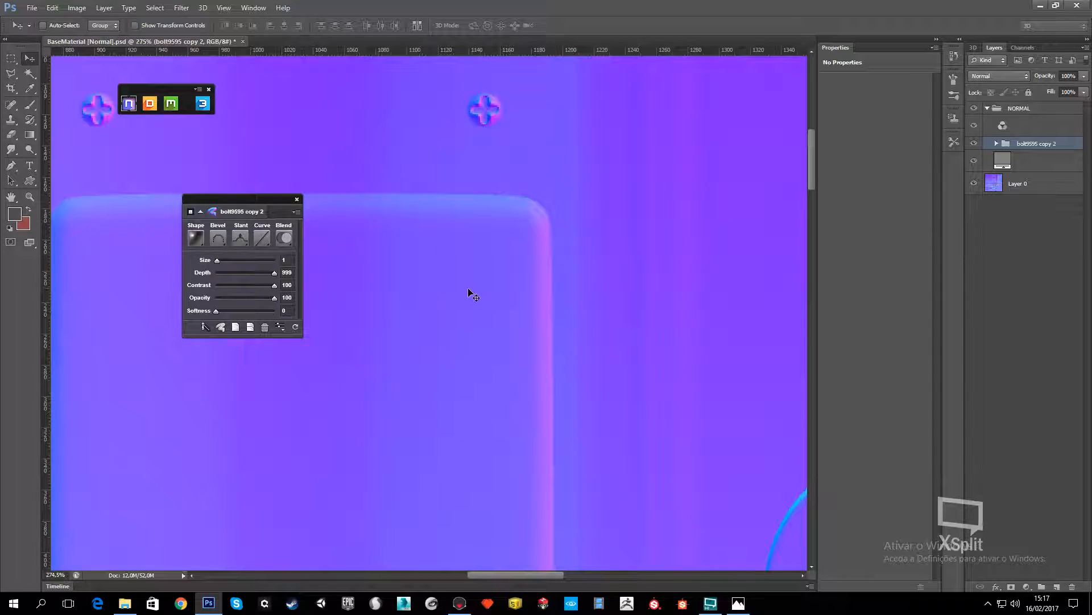
# Save the BaseMaterial [Normal] document with Maximize Compatibility on, and minimize the open windows to return to the desktop
pyautogui.keyDown('alt'); pyautogui.scroll(-5, 471, 292); pyautogui.keyUp('alt')
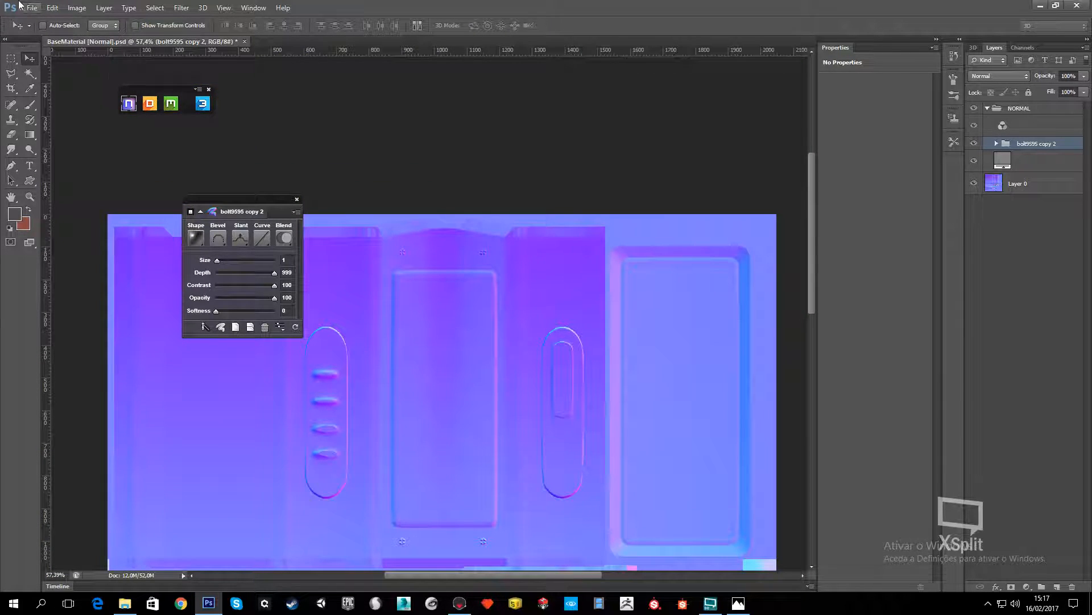
pyautogui.click(31, 8)
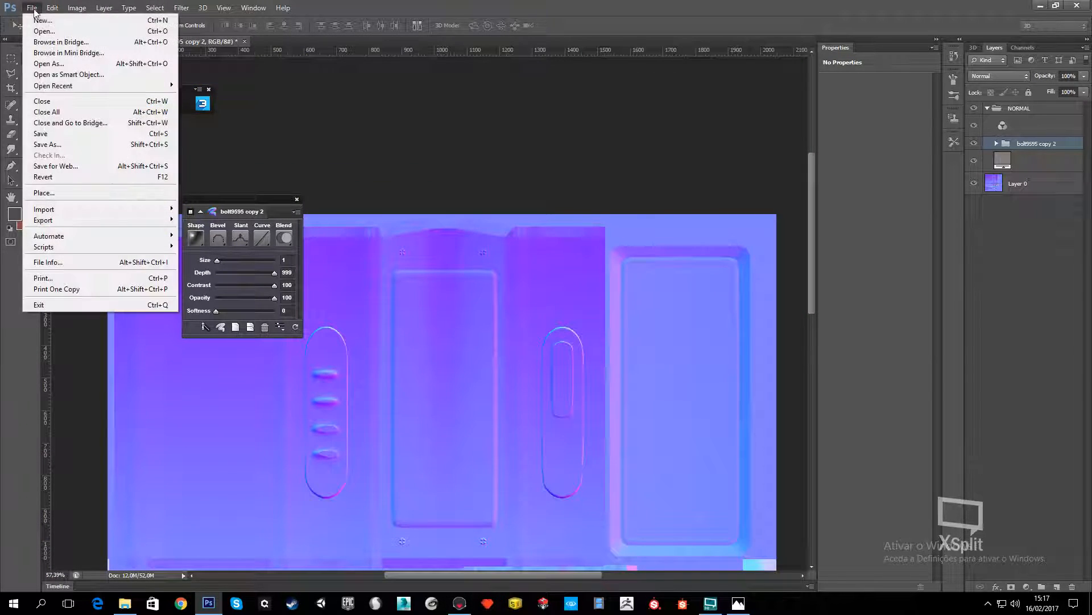
pyautogui.click(104, 135)
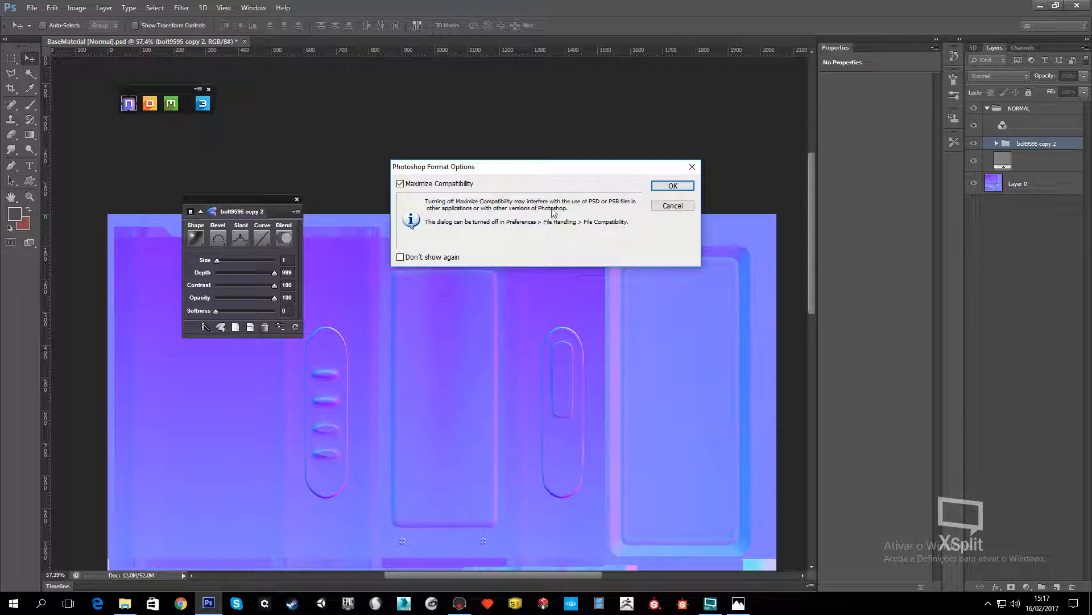
pyautogui.click(673, 187)
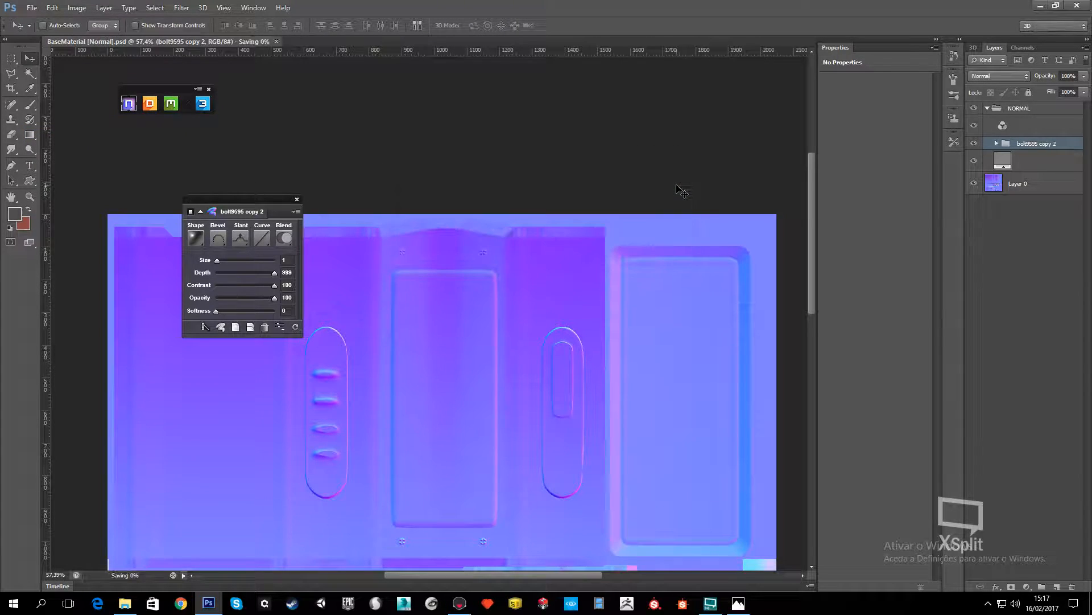
pyautogui.click(1040, 5)
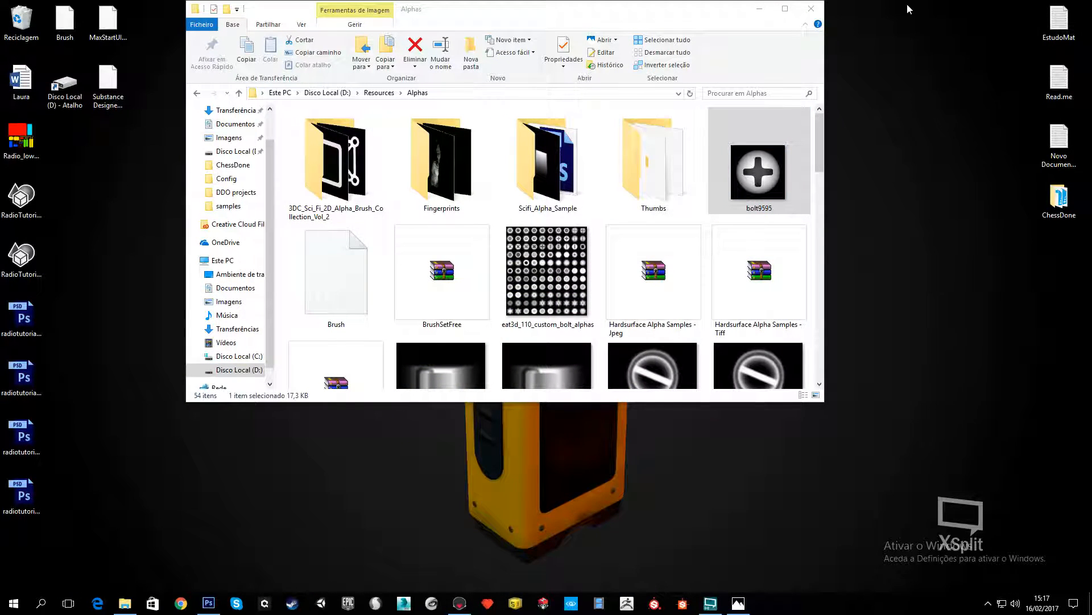
pyautogui.click(759, 8)
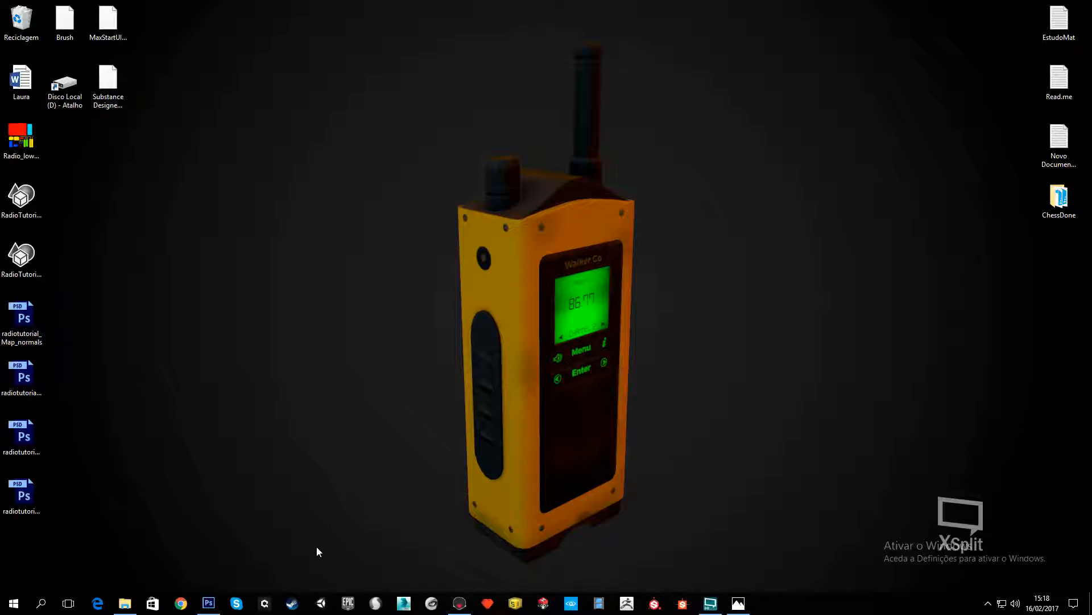
# Return to Photoshop, save BaseMaterial [Normal] as a Photoshop PSD on the desktop, and minimize the program
pyautogui.click(208, 603)
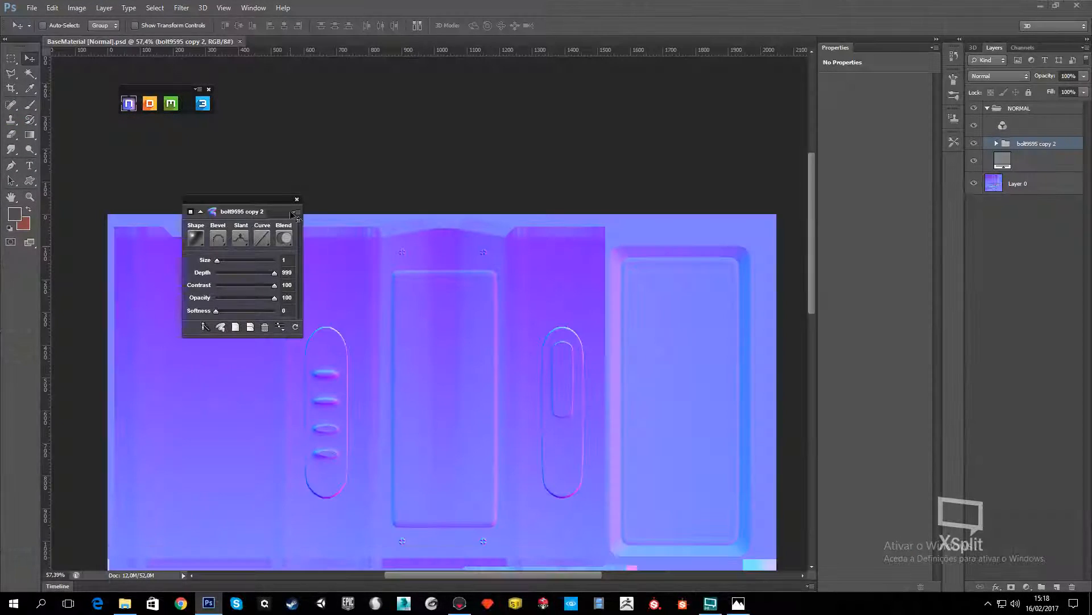
pyautogui.click(32, 8)
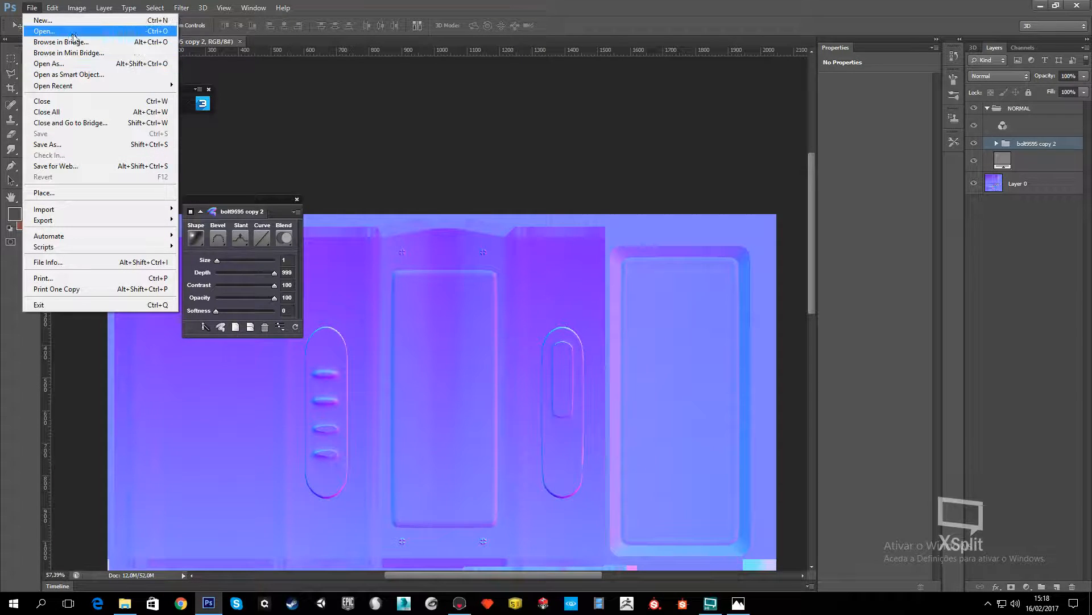
pyautogui.click(80, 144)
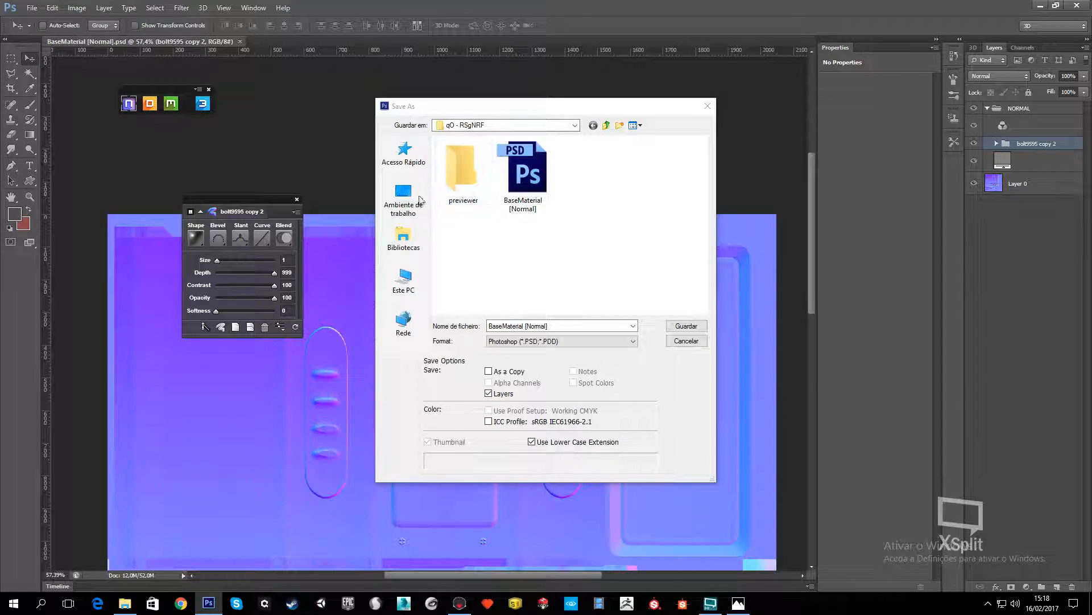
pyautogui.click(415, 208)
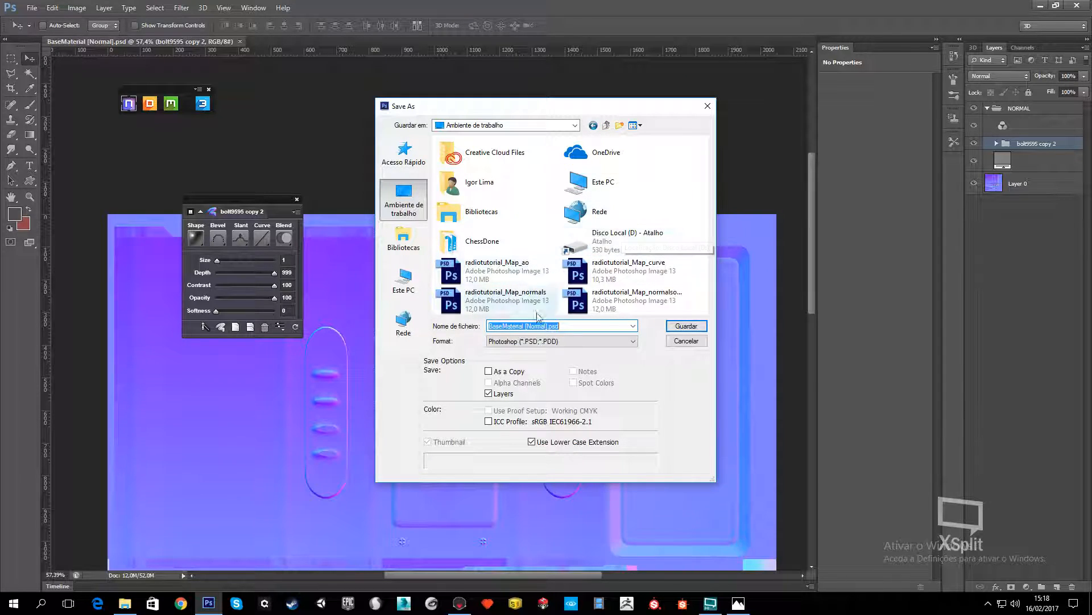
pyautogui.doubleClick(551, 342)
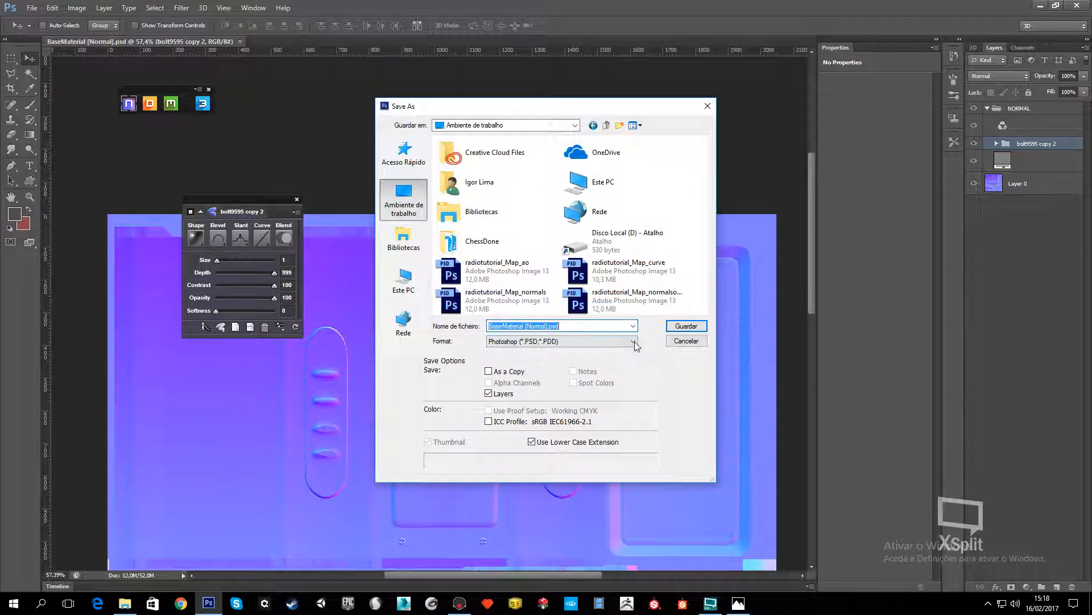
pyautogui.click(686, 326)
pyautogui.click(680, 183)
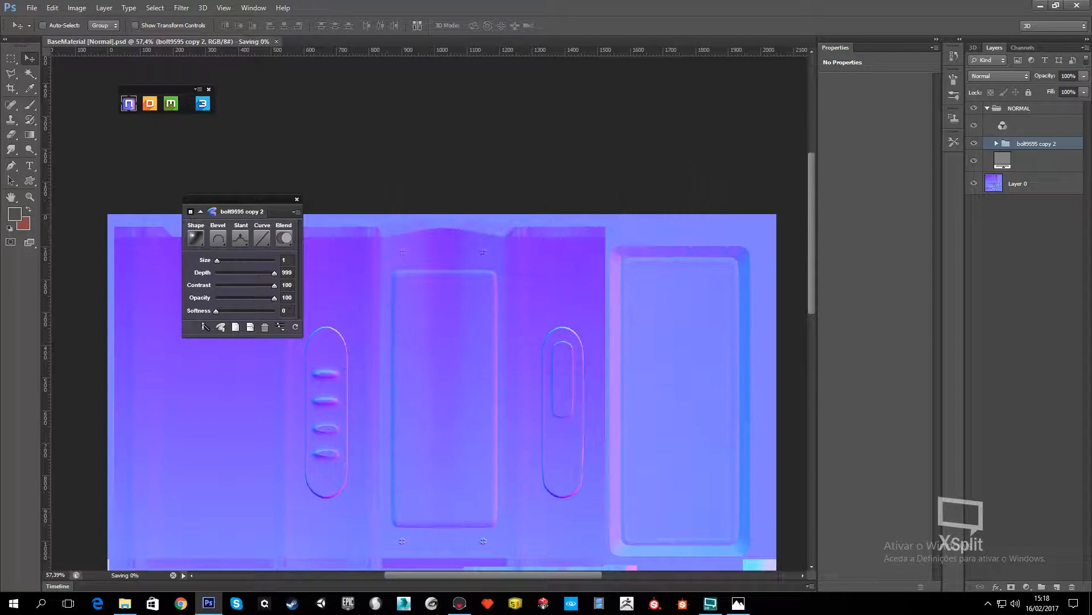
pyautogui.click(1040, 6)
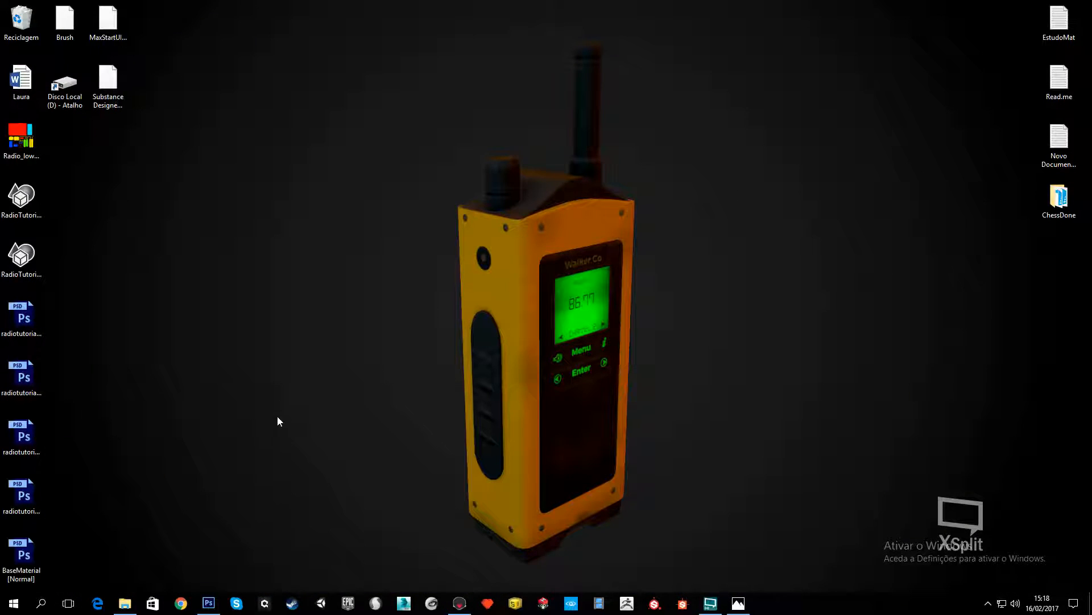
# Load RadioTutorial_low.FBX into Marmoset Toolbag and assign BaseMaterial [Normal] as the Default material's normal map
pyautogui.moveTo(12, 573); pyautogui.dragTo(460, 414)
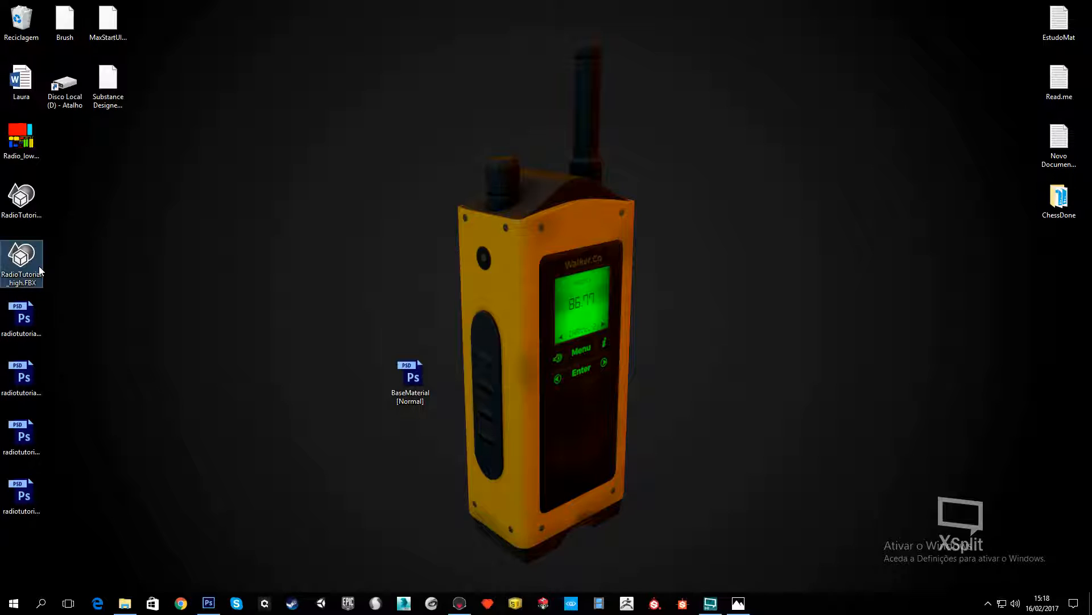
pyautogui.moveTo(21, 201); pyautogui.dragTo(556, 341)
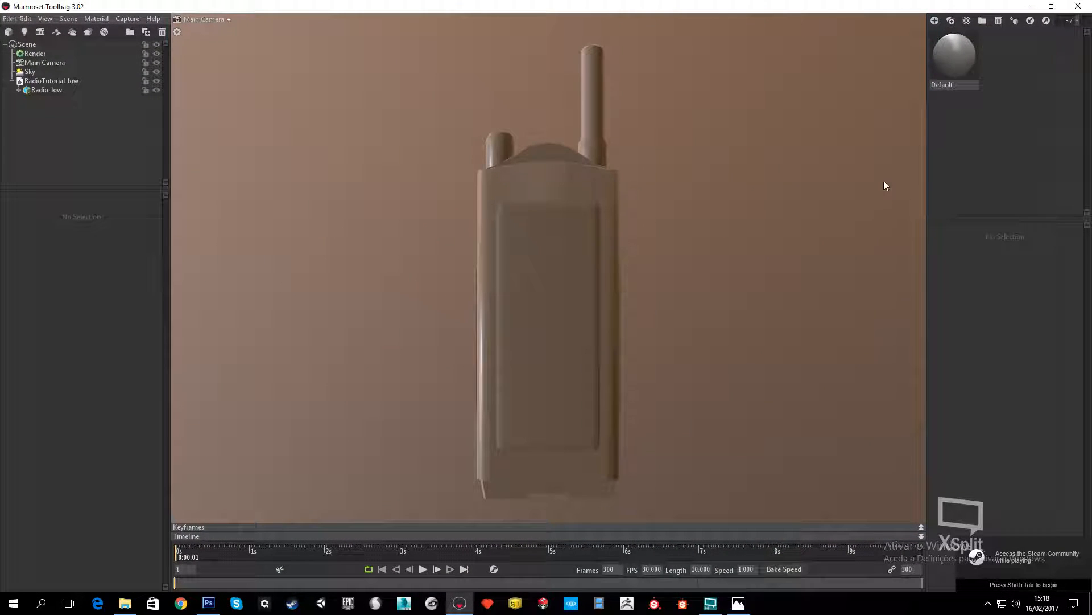
pyautogui.click(944, 281)
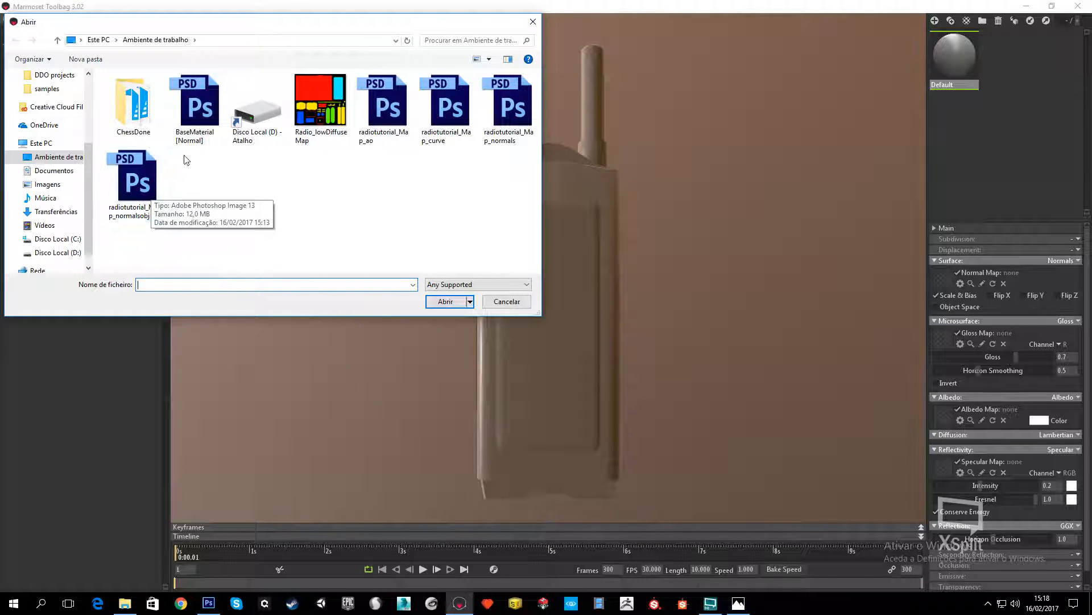
pyautogui.doubleClick(202, 121)
# Examine the bolt details on the radio model from several angles, and quit Marmoset Toolbag without saving the scene
pyautogui.scroll(5, 597, 189)
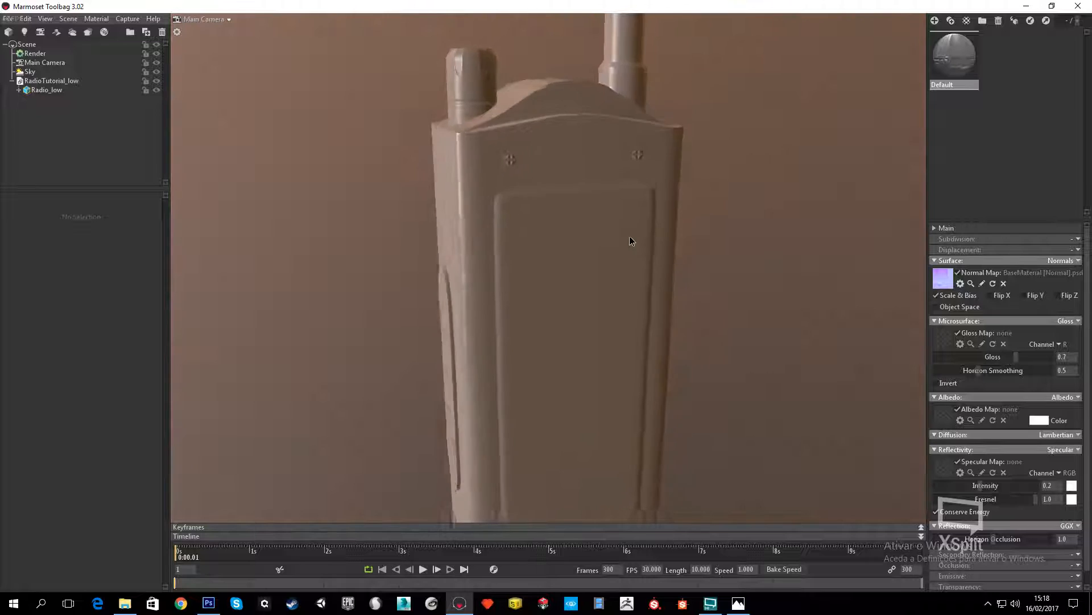
pyautogui.moveTo(630, 236); pyautogui.dragTo(492, 178)
pyautogui.moveTo(564, 205); pyautogui.dragTo(751, 217)
pyautogui.scroll(-3, 575, 212)
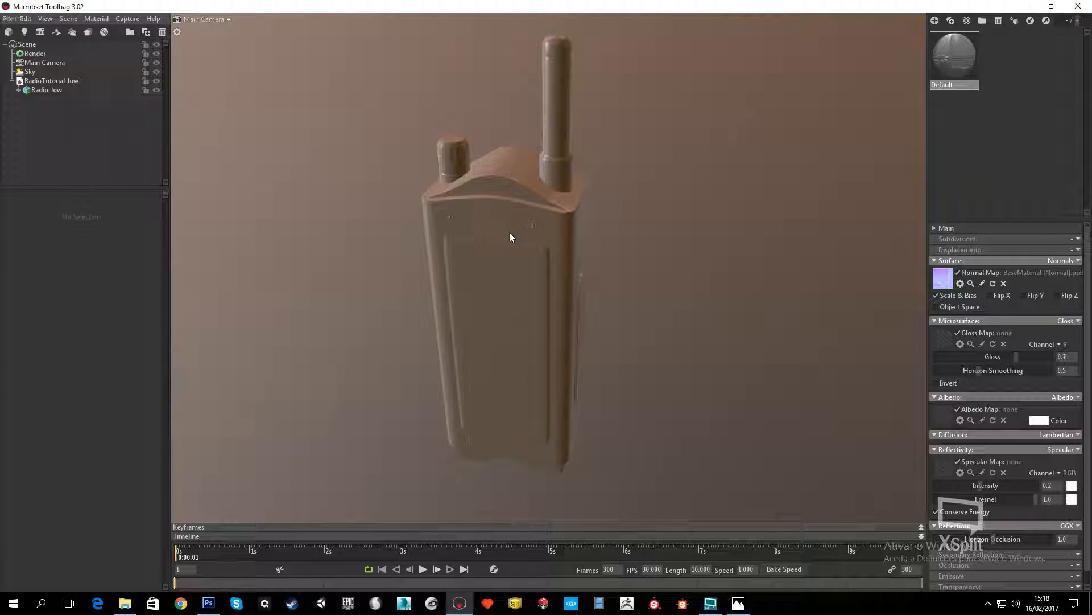
pyautogui.scroll(5, 510, 232)
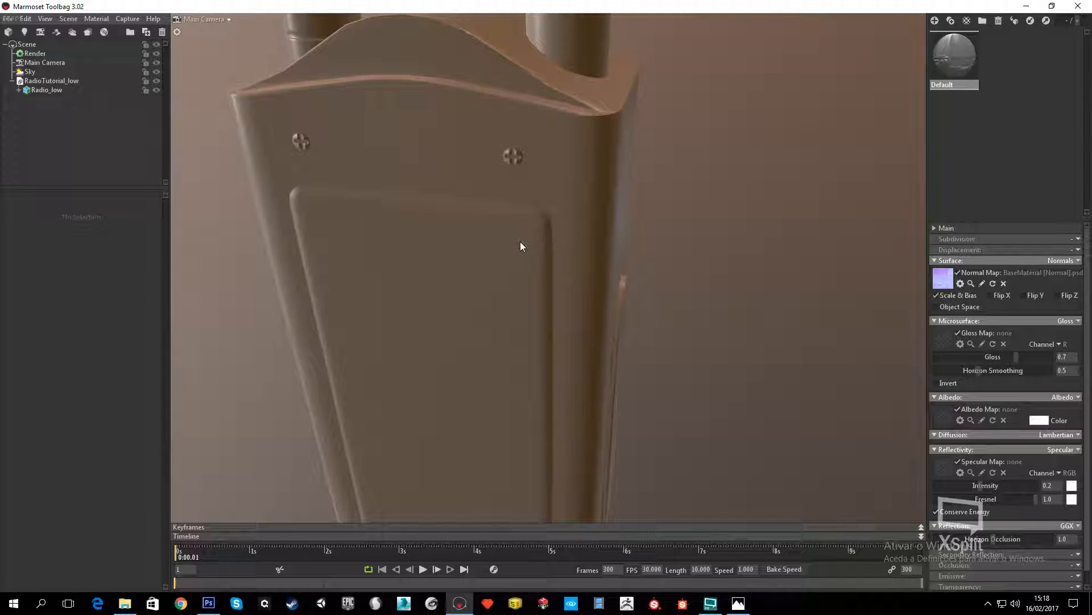
pyautogui.scroll(-4, 595, 199)
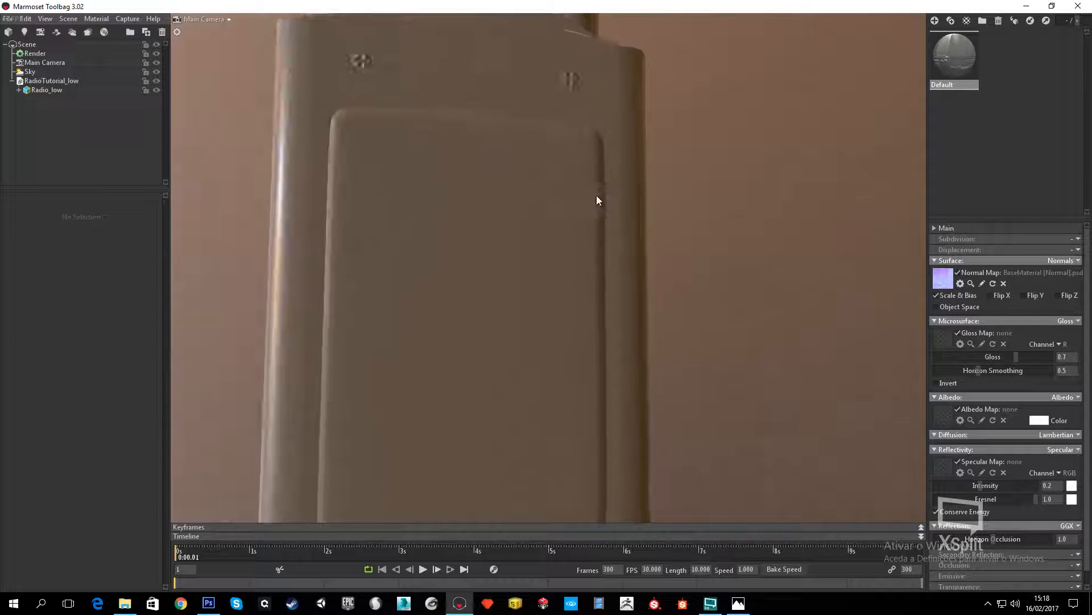
pyautogui.click(1078, 6)
pyautogui.click(593, 345)
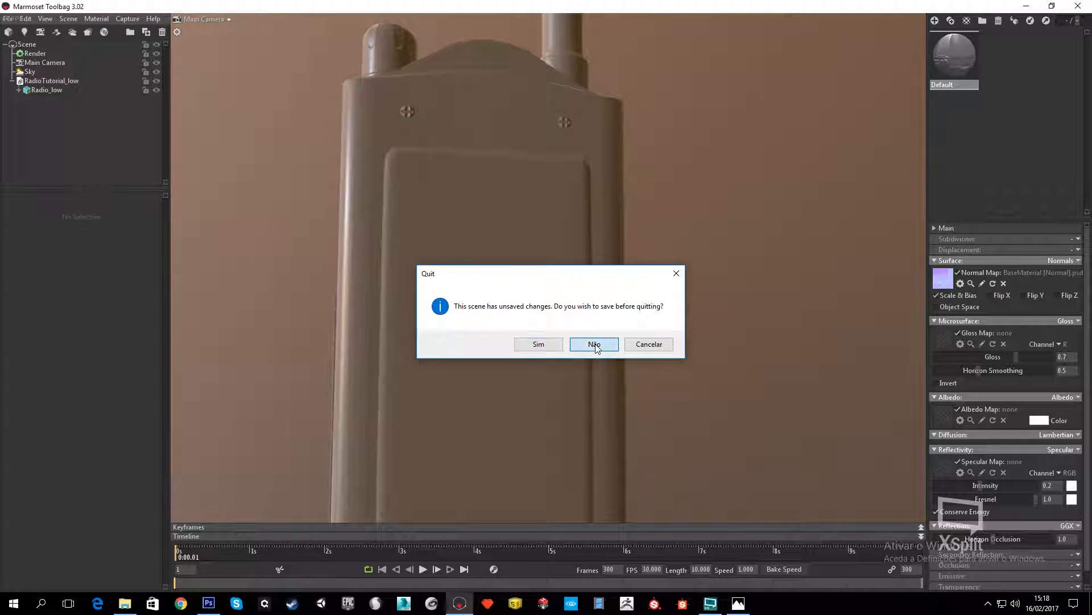
# Delete the old radiotutorial_Map_normals file from the desktop and put BaseMaterial [Normal] in its place
pyautogui.moveTo(412, 376); pyautogui.dragTo(109, 199)
pyautogui.click(36, 514)
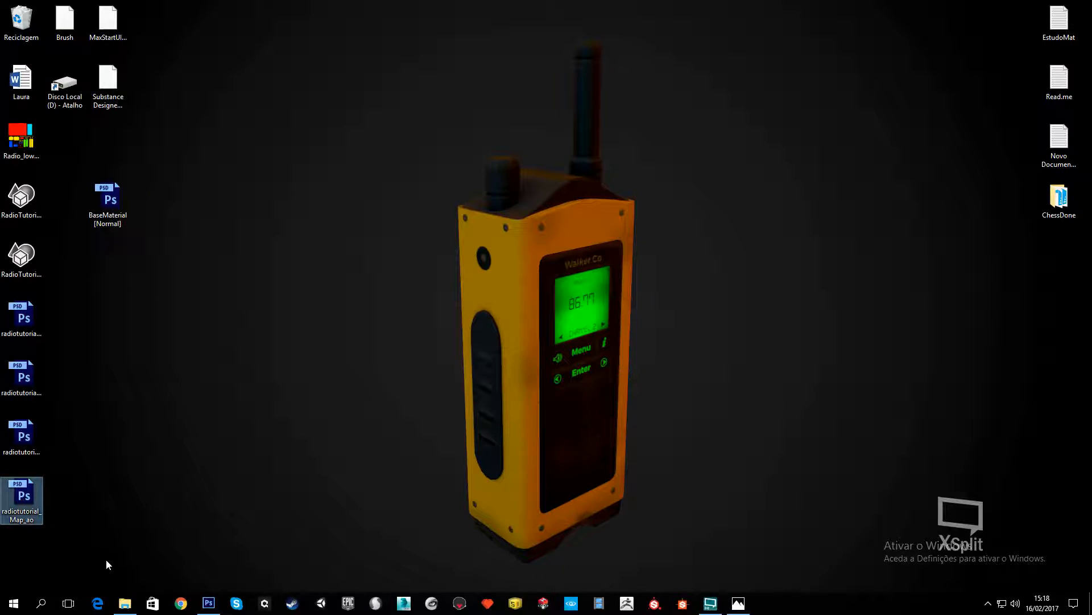
pyautogui.moveTo(25, 438); pyautogui.dragTo(37, 316)
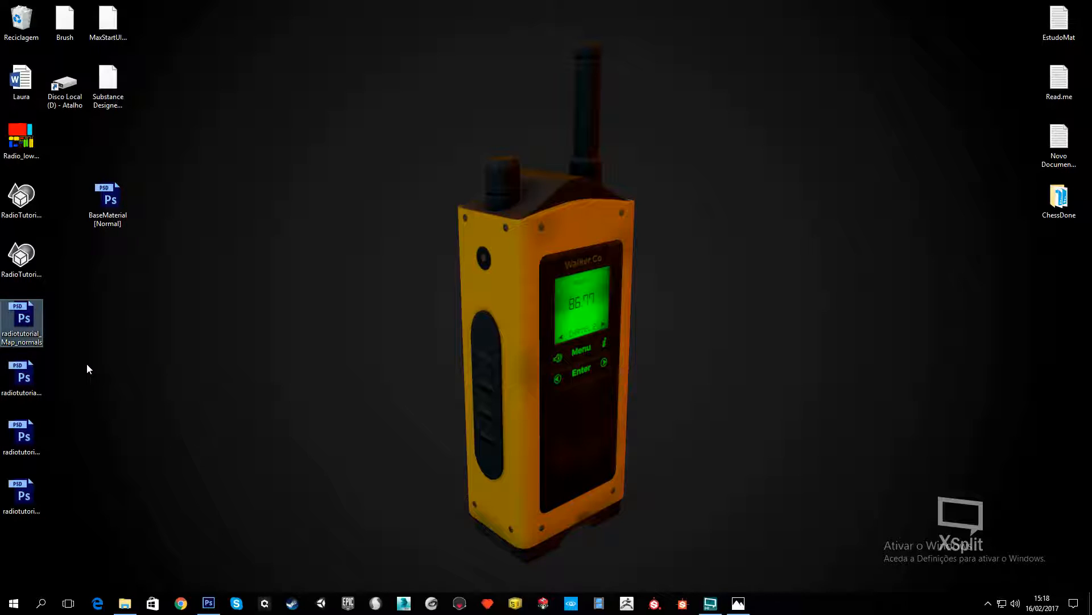
pyautogui.press('Delete')
pyautogui.moveTo(108, 202); pyautogui.dragTo(27, 313)
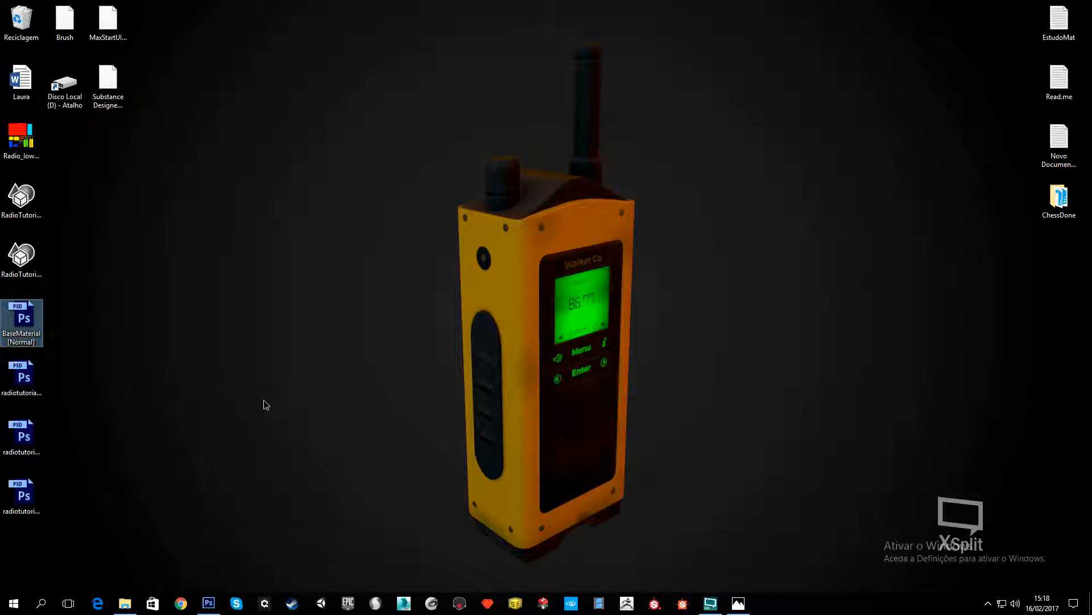
pyautogui.click(264, 400)
# Switch to Photoshop and close the BaseMaterial [Normal] document and the NDO settings
pyautogui.click(212, 602)
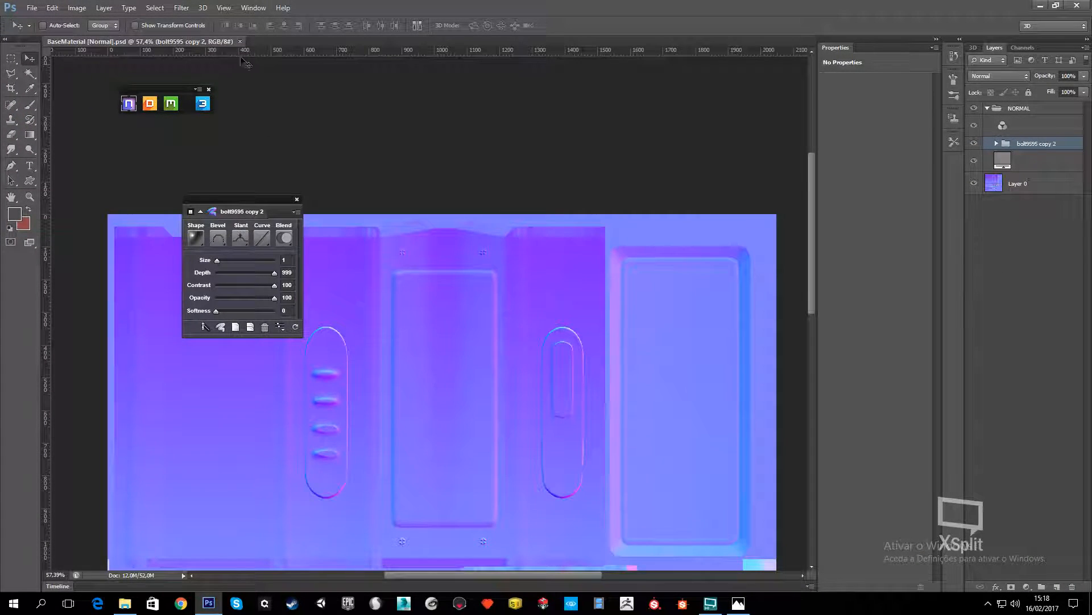
pyautogui.click(240, 41)
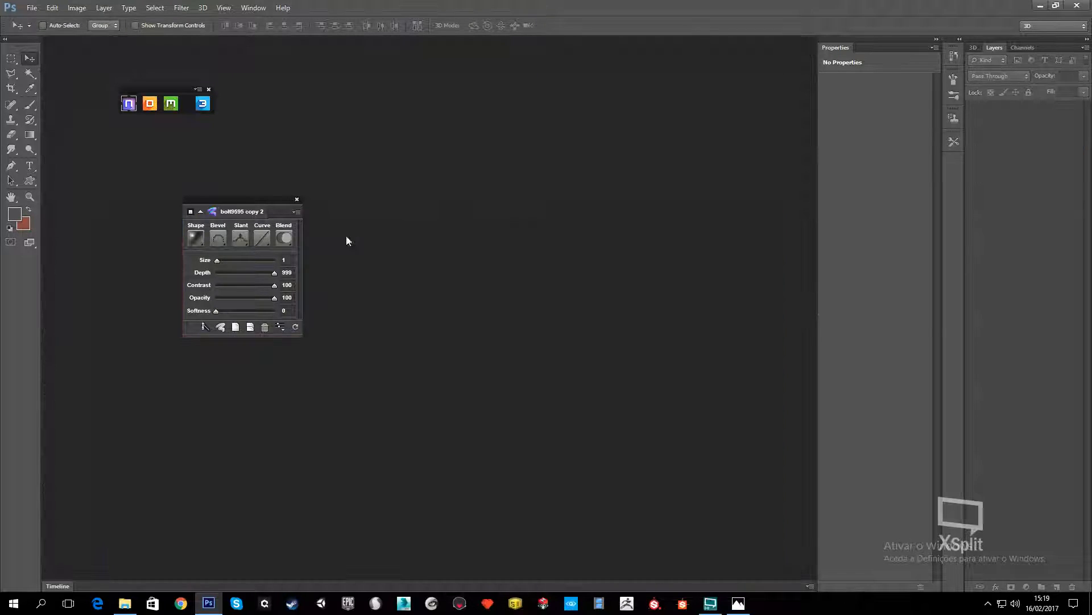
pyautogui.click(297, 199)
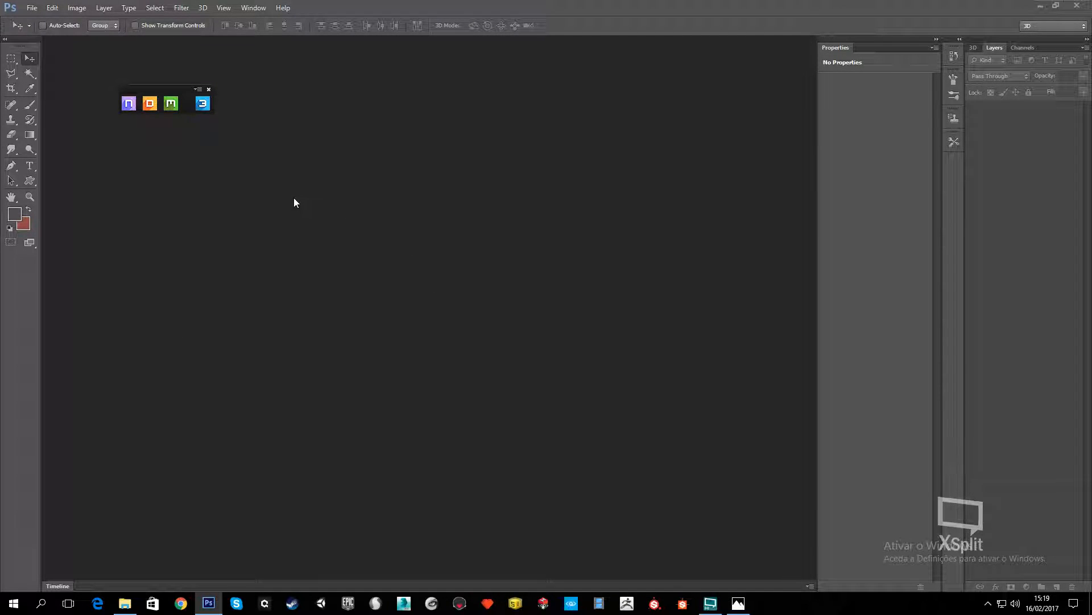
# Start a DDO base with RadioTutorial_low.FBX as the mesh and Radio_lowDiffuseMap as the Material ID map
pyautogui.click(150, 103)
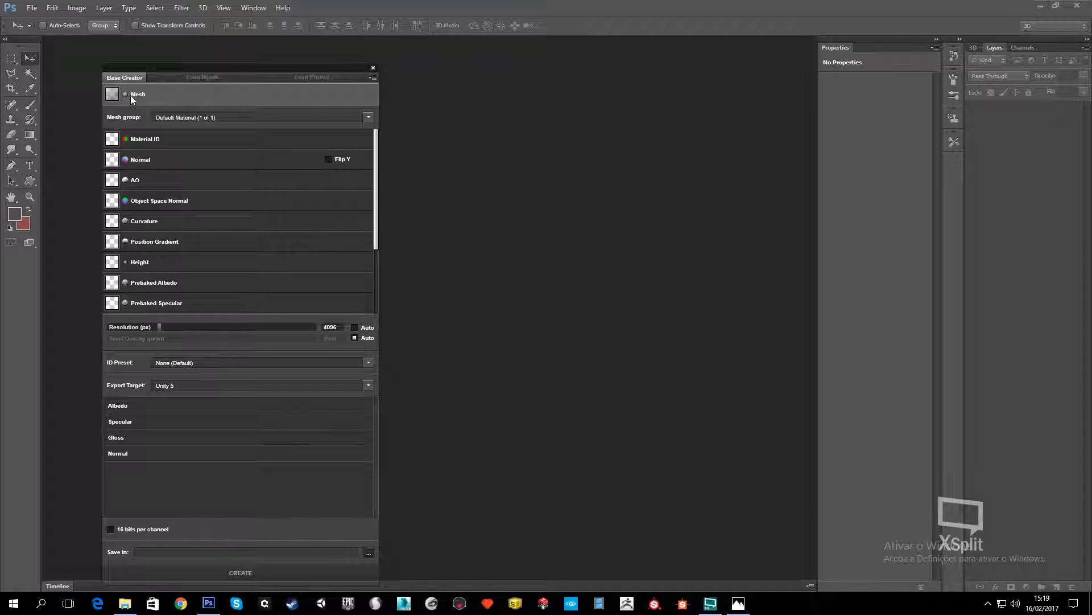
pyautogui.click(131, 95)
pyautogui.click(162, 208)
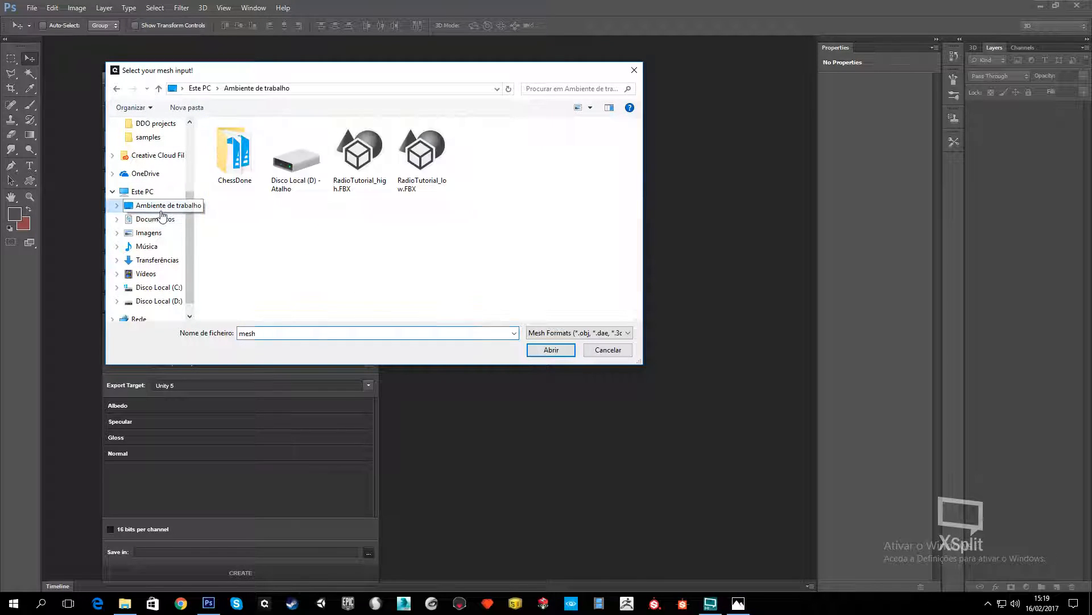
pyautogui.click(434, 164)
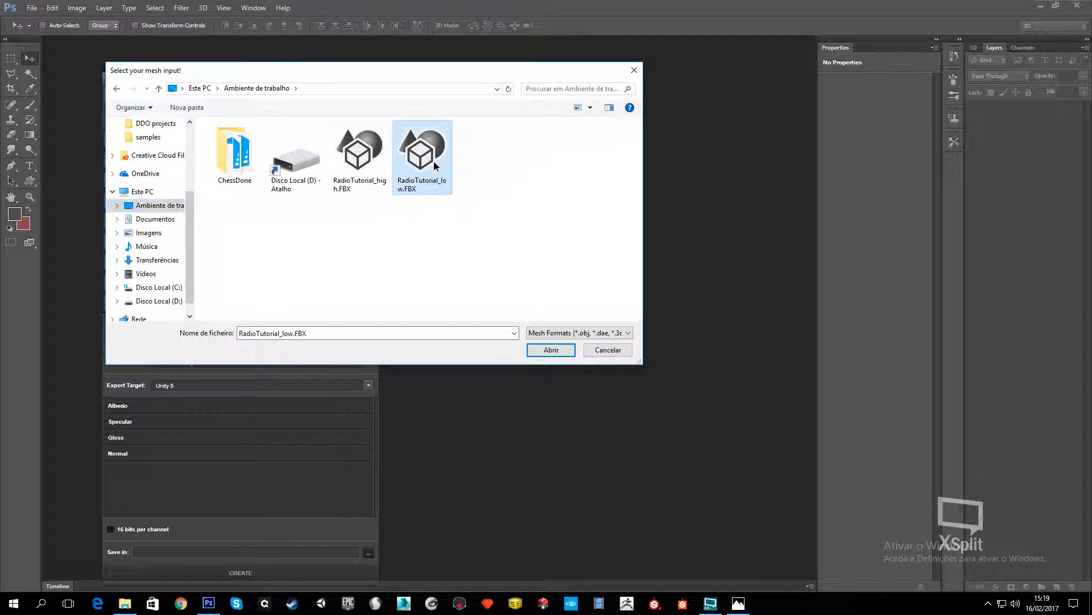
pyautogui.doubleClick(434, 165)
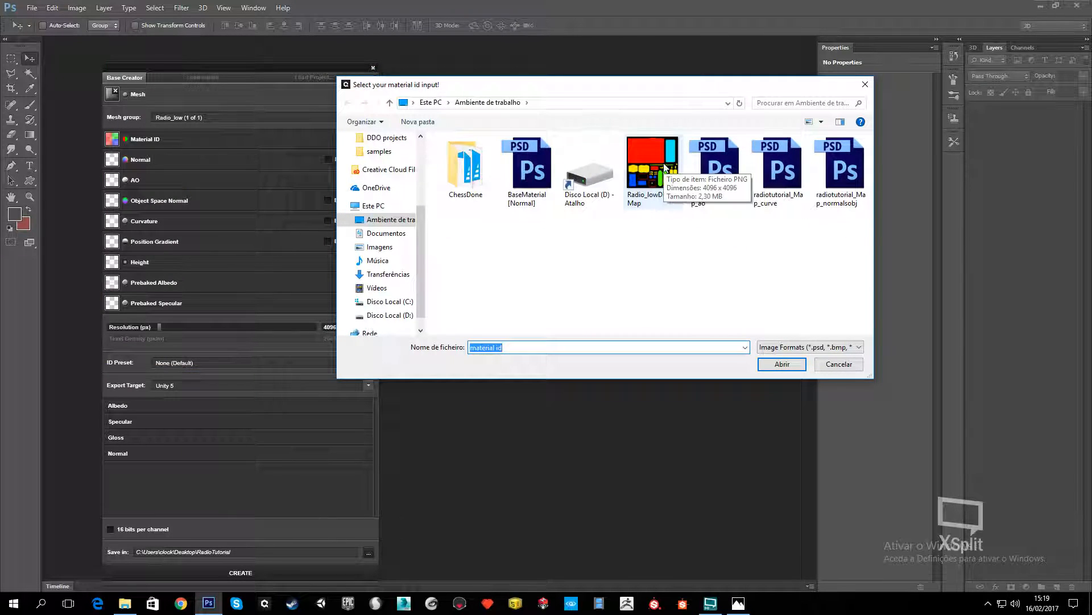
pyautogui.doubleClick(664, 167)
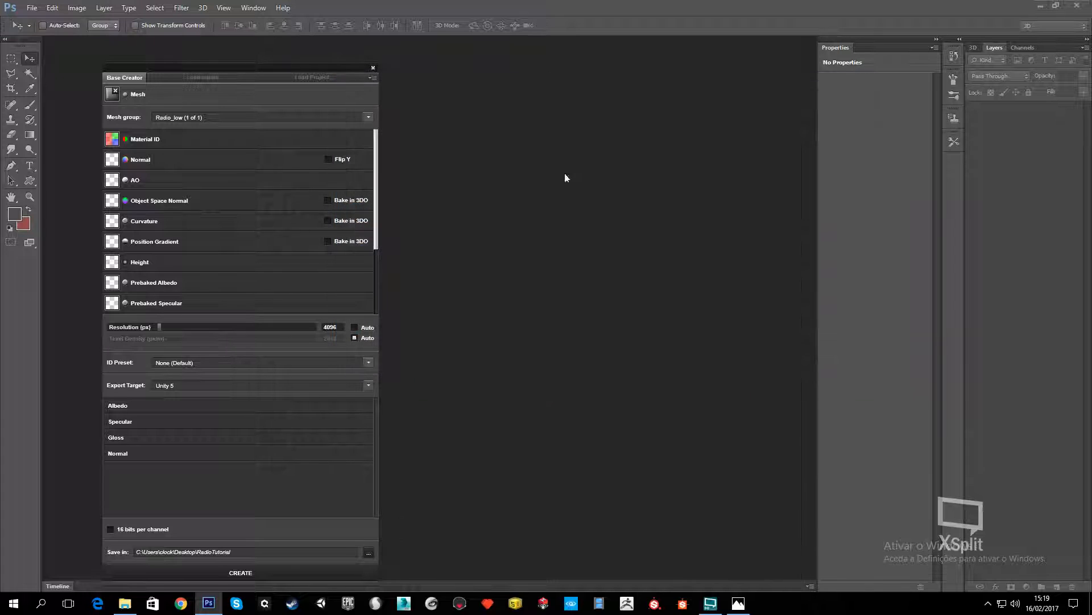
# Load BaseMaterial [Normal] as the Normal input and radiotutorial_Map_ao as the AO input
pyautogui.click(133, 162)
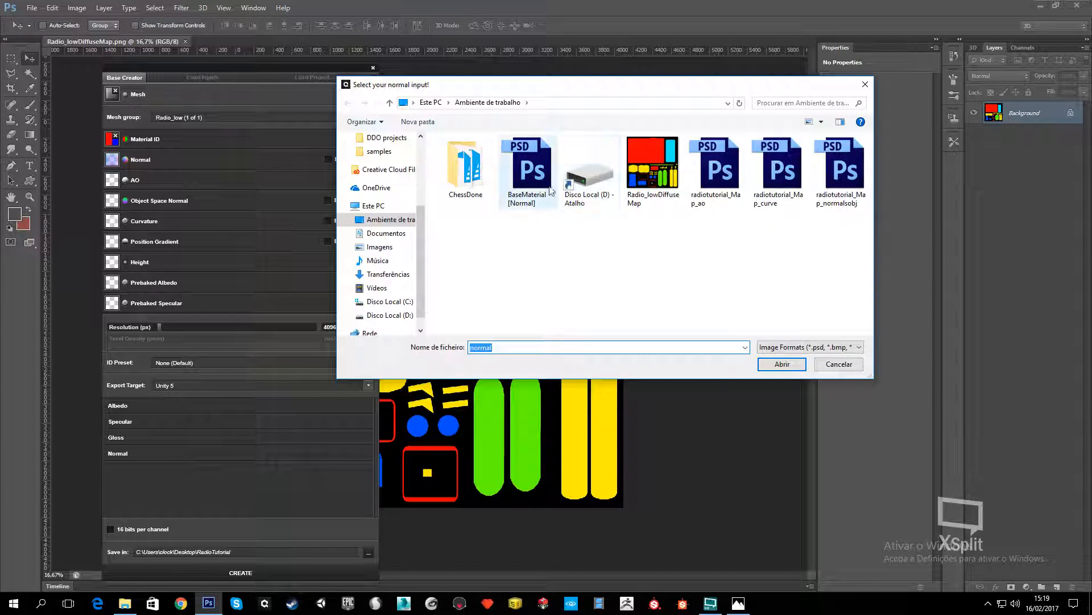
pyautogui.doubleClick(526, 167)
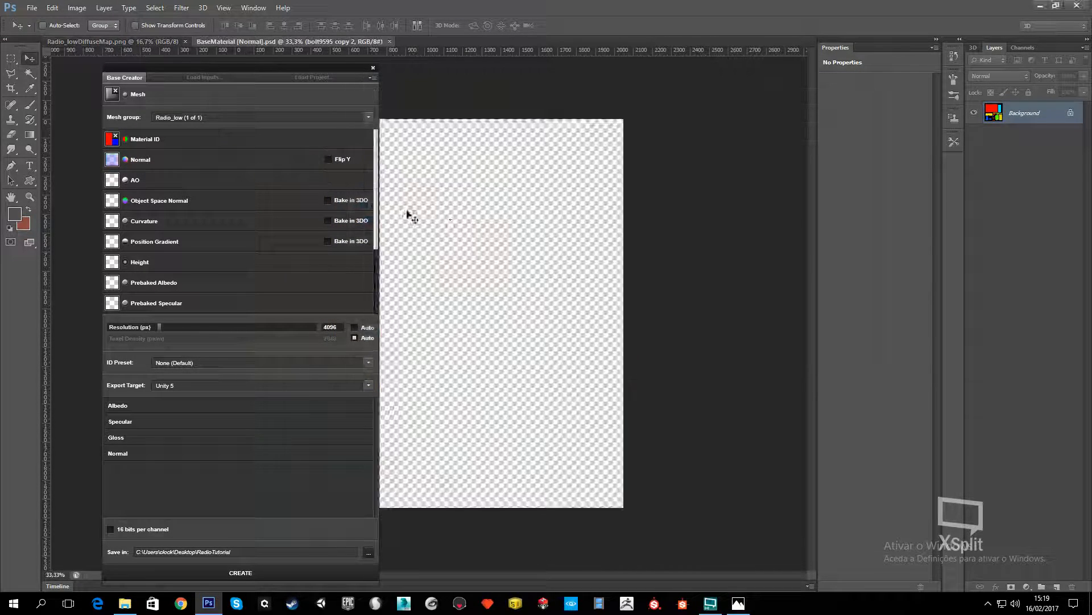
pyautogui.click(133, 180)
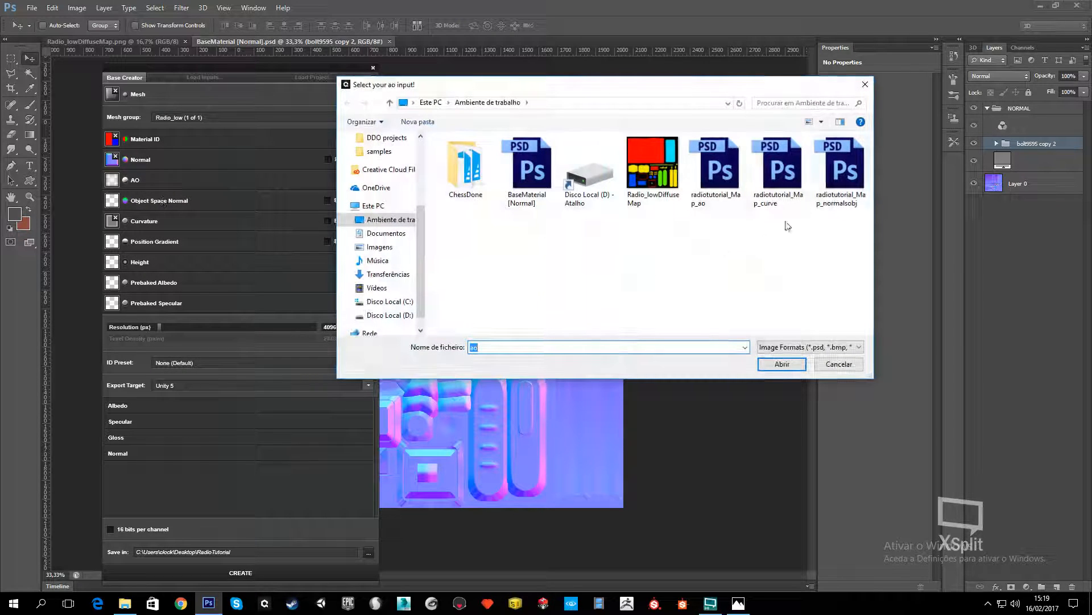
pyautogui.doubleClick(718, 170)
# Load radiotutorial_Map_normalsobj as the Object Space Normal input and radiotutorial_Map_curve as the Curvature input
pyautogui.click(132, 201)
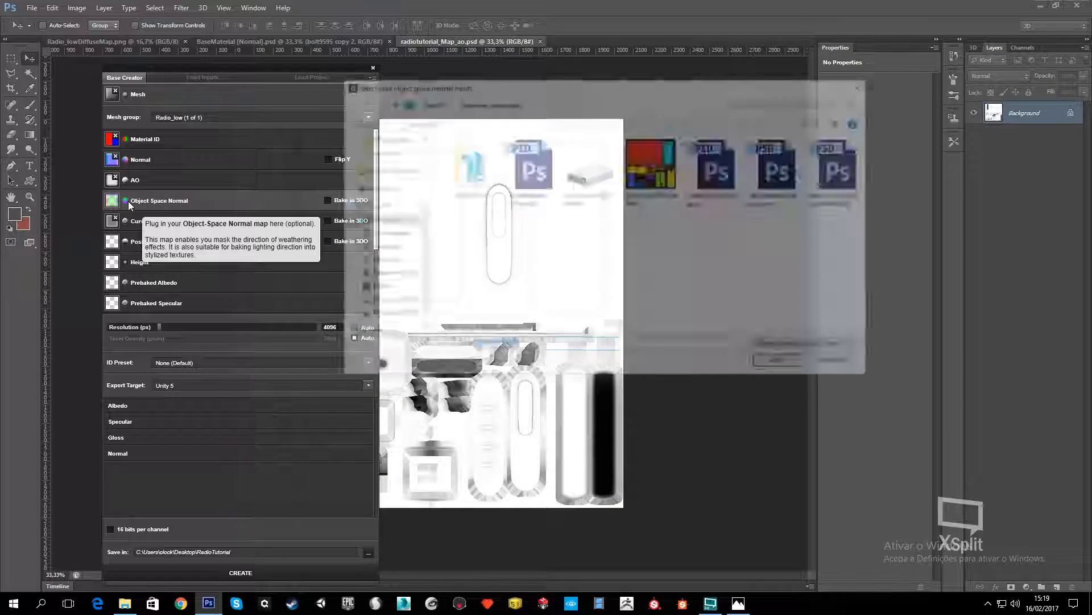
pyautogui.doubleClick(839, 169)
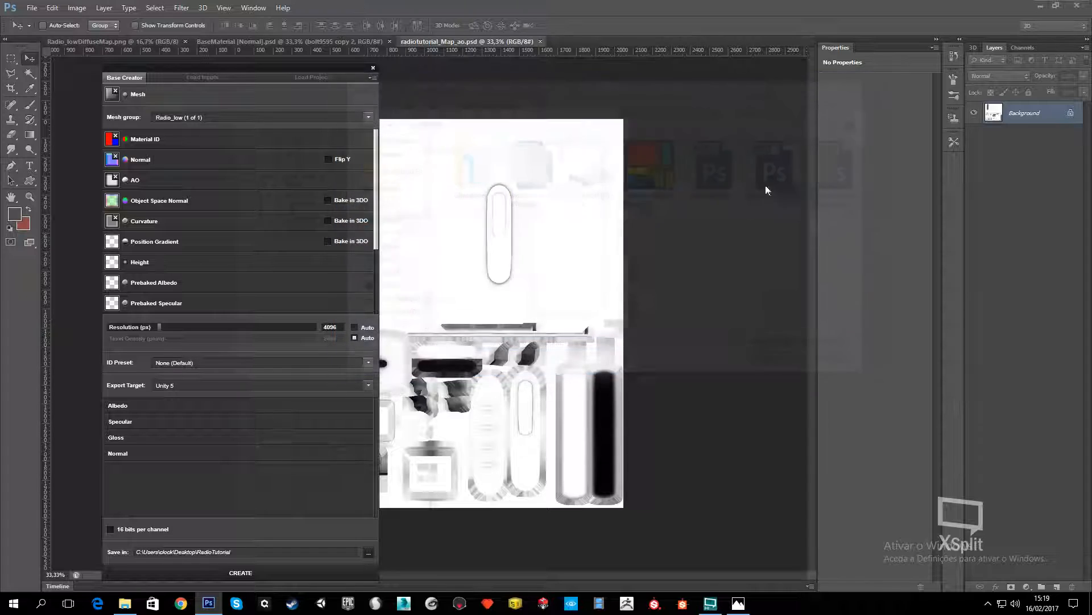
pyautogui.click(142, 222)
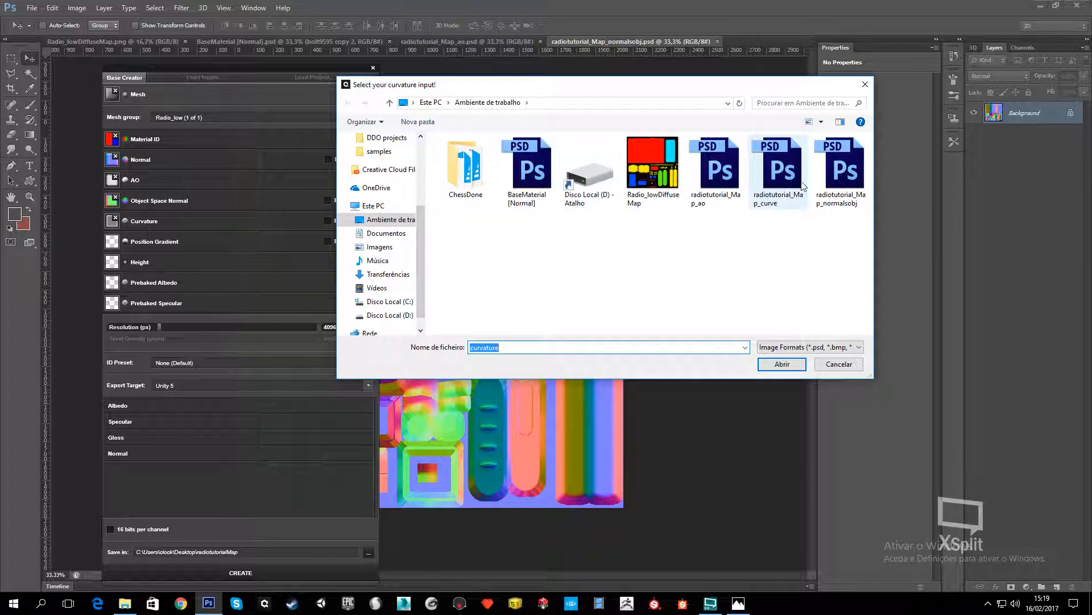
pyautogui.doubleClick(789, 188)
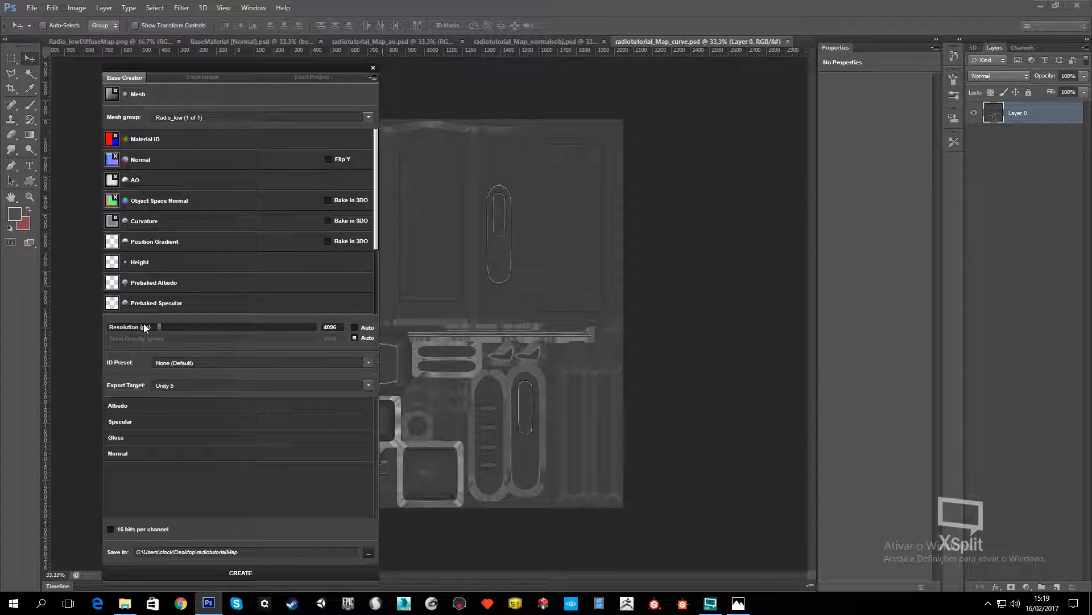
# Set the base's resolution to 2048 px, and browse the save folders before cancelling the folder selection
pyautogui.moveTo(159, 328); pyautogui.dragTo(141, 329)
pyautogui.click(369, 553)
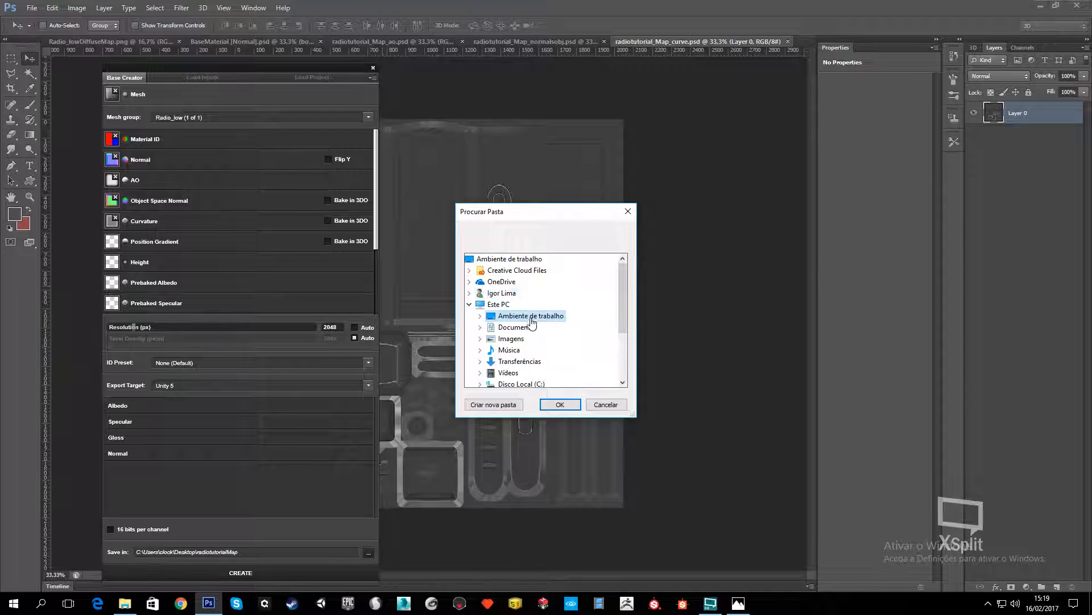
pyautogui.click(604, 405)
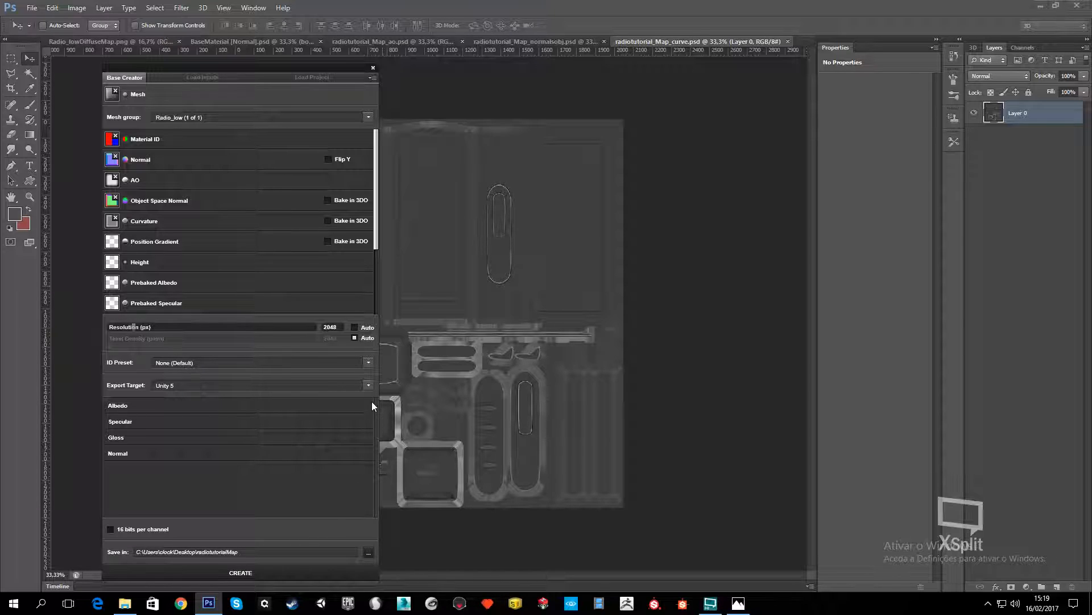
# Create the DDO base with the Unity 5 export target and dismiss the completion message
pyautogui.click(368, 385)
pyautogui.click(368, 386)
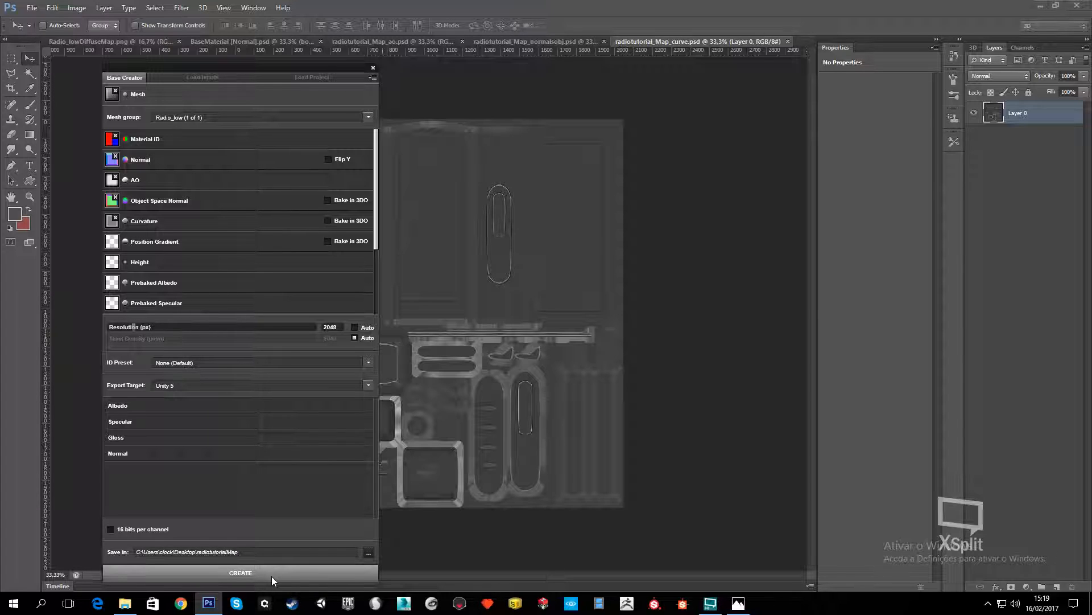
pyautogui.click(271, 576)
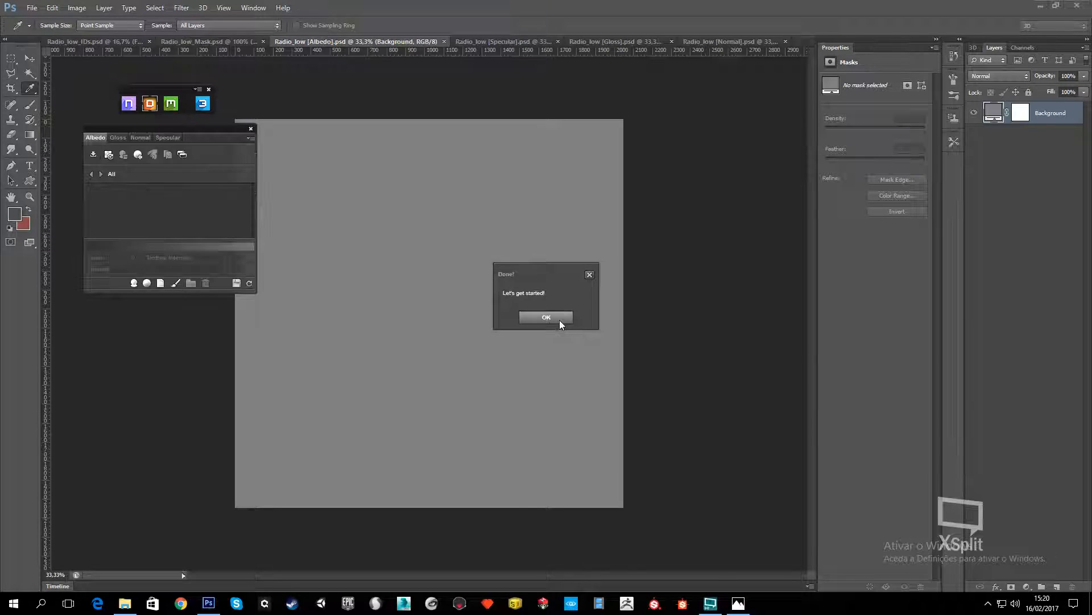
pyautogui.click(557, 319)
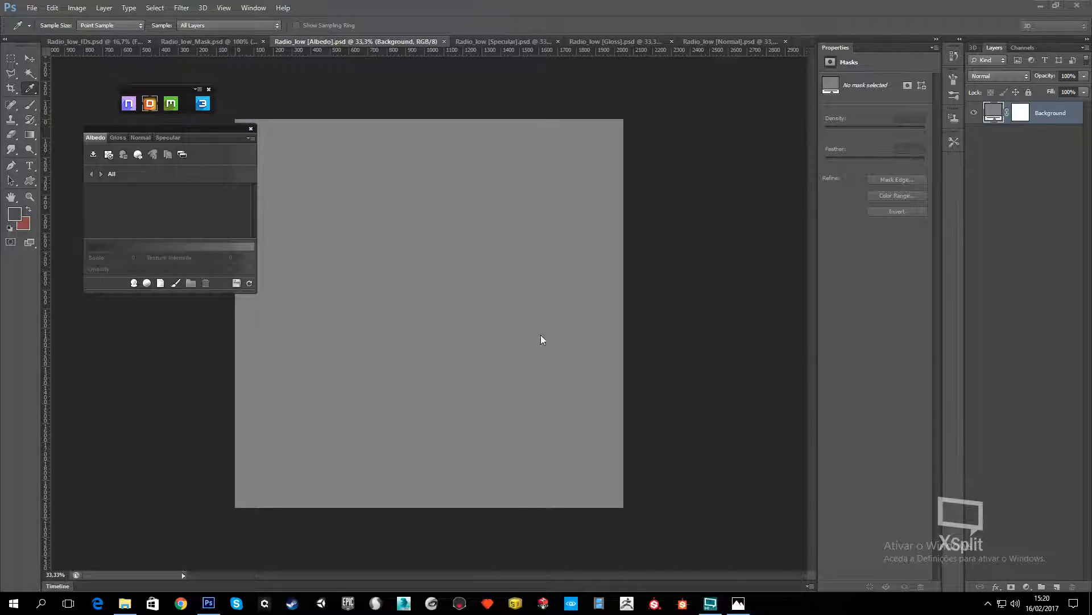
pyautogui.click(1040, 6)
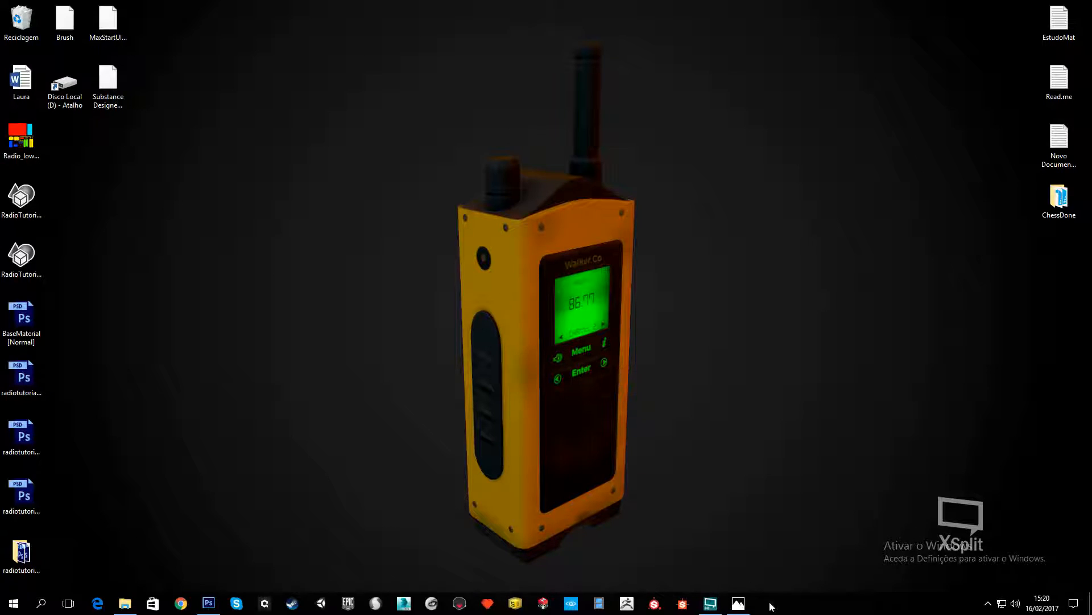
pyautogui.click(209, 603)
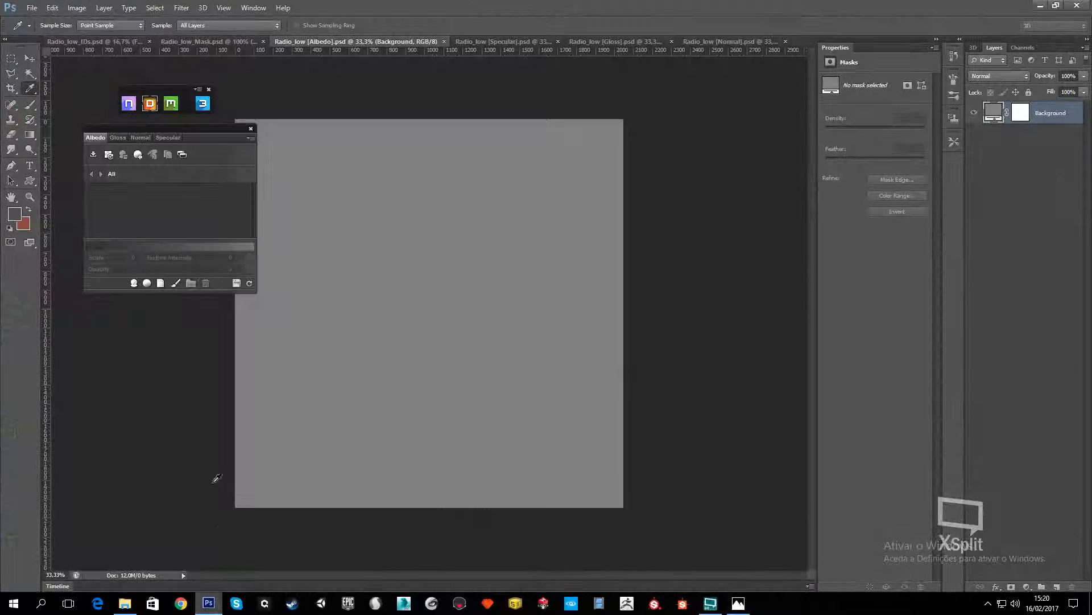
pyautogui.click(139, 283)
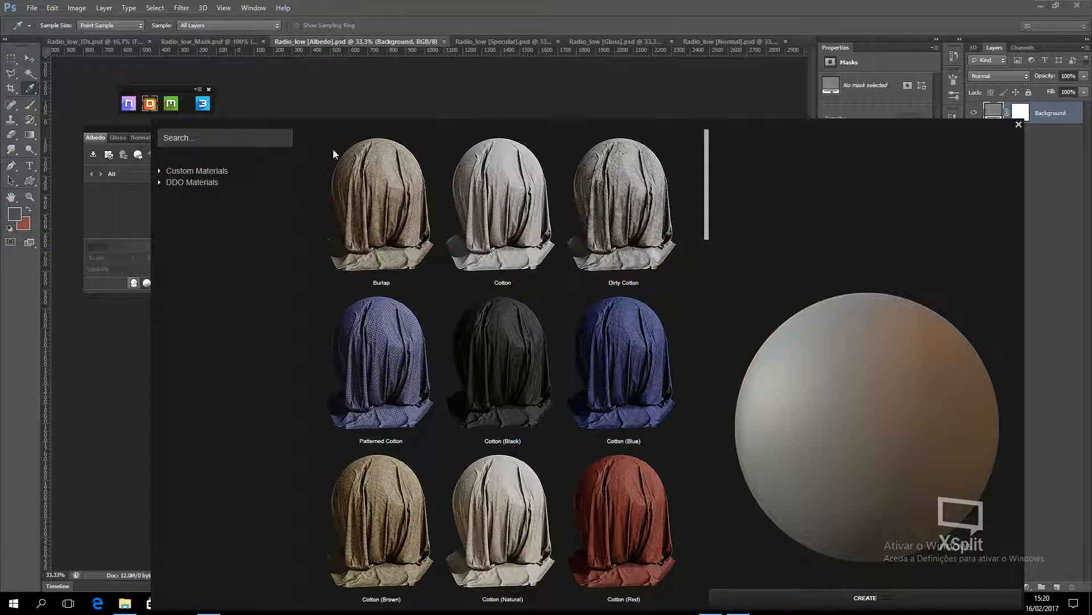
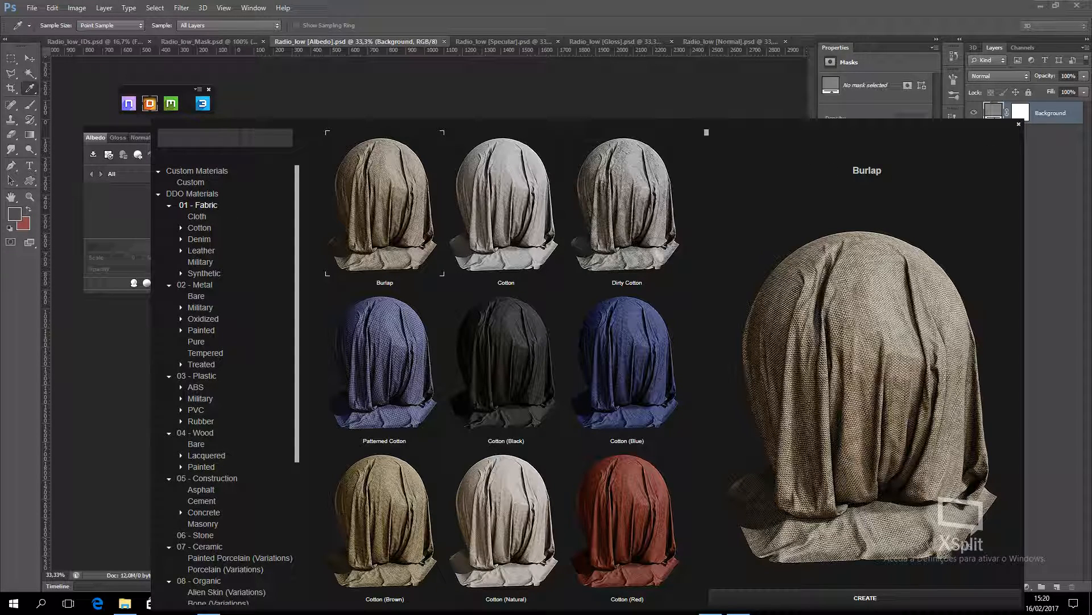
pyautogui.moveTo(733, 124); pyautogui.dragTo(661, 126)
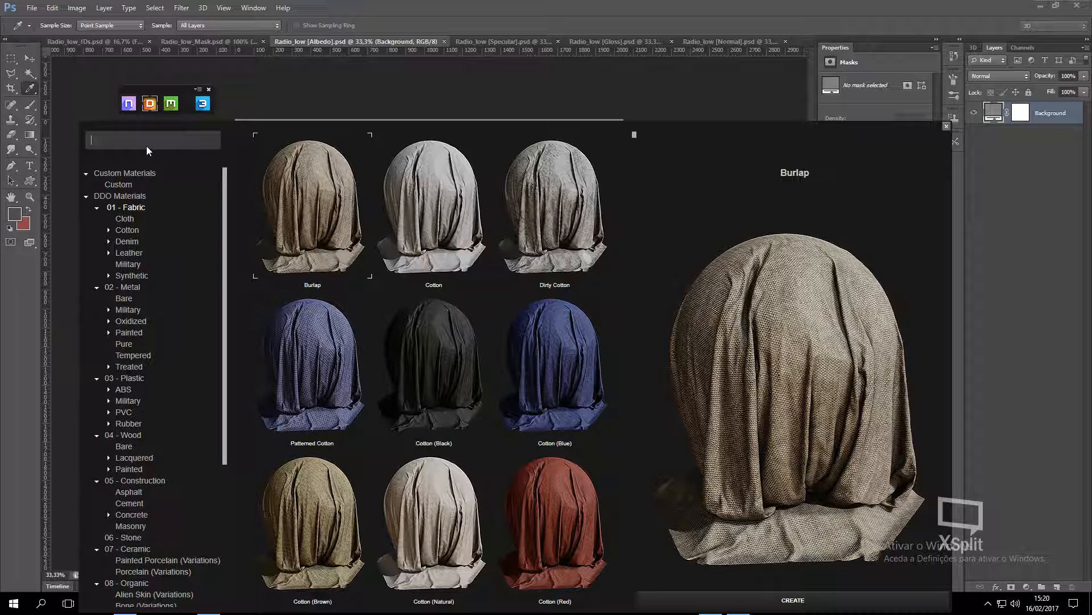
pyautogui.press('Escape')
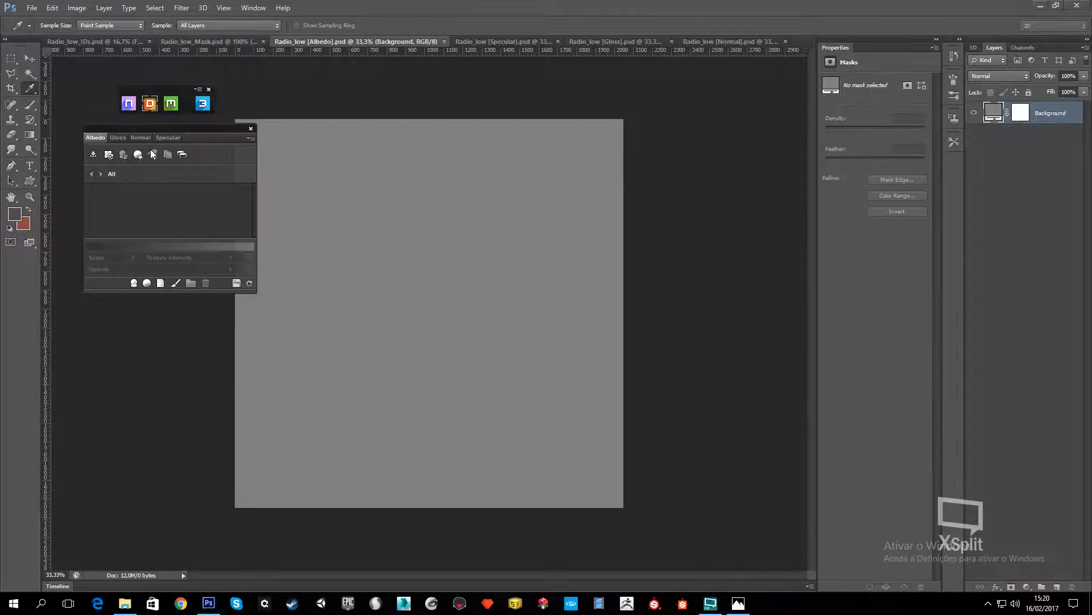
# Search the material library for "paint" and create a Paint - Thick Machine Paint layer
pyautogui.click(149, 282)
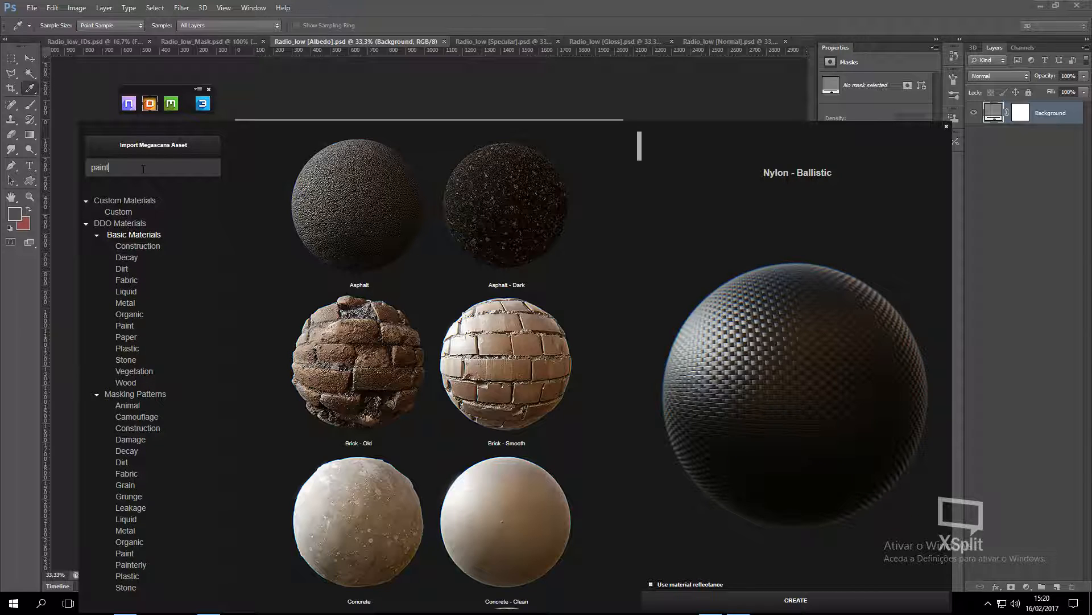
pyautogui.write('paint')
pyautogui.press('Return')
pyautogui.click(313, 353)
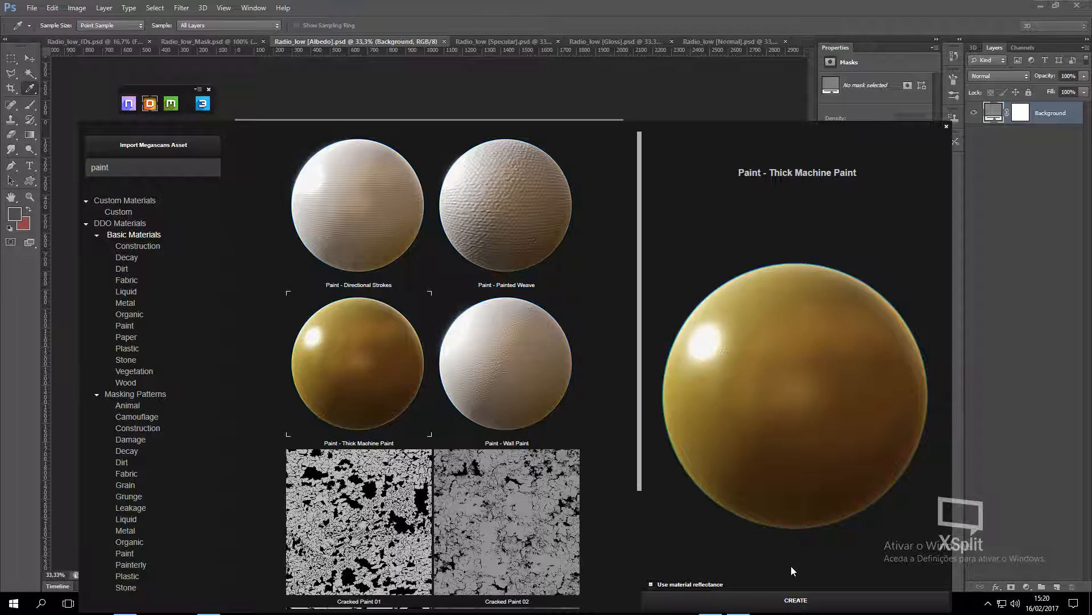
pyautogui.click(799, 600)
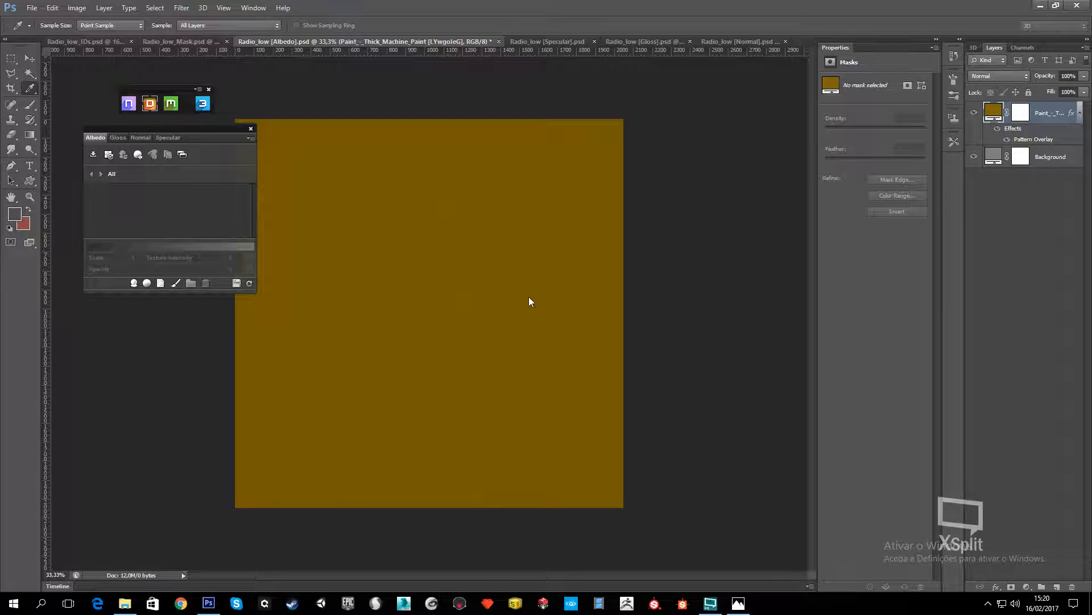
# Open the radio in the 3DO preview and apply the 04 - Basic Post Processing preset
pyautogui.click(209, 105)
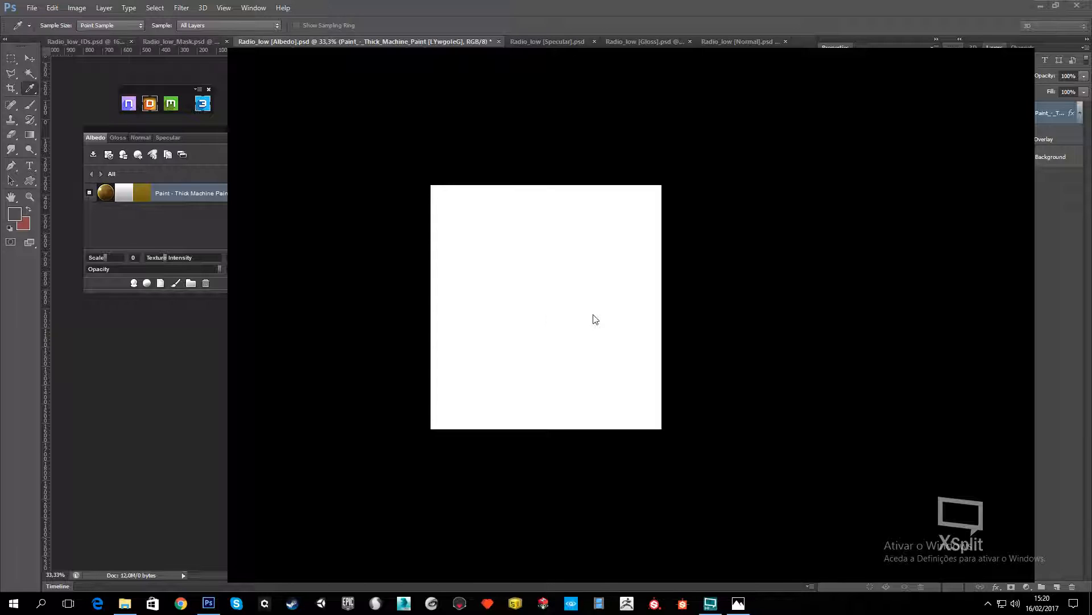
pyautogui.scroll(-3, 592, 330)
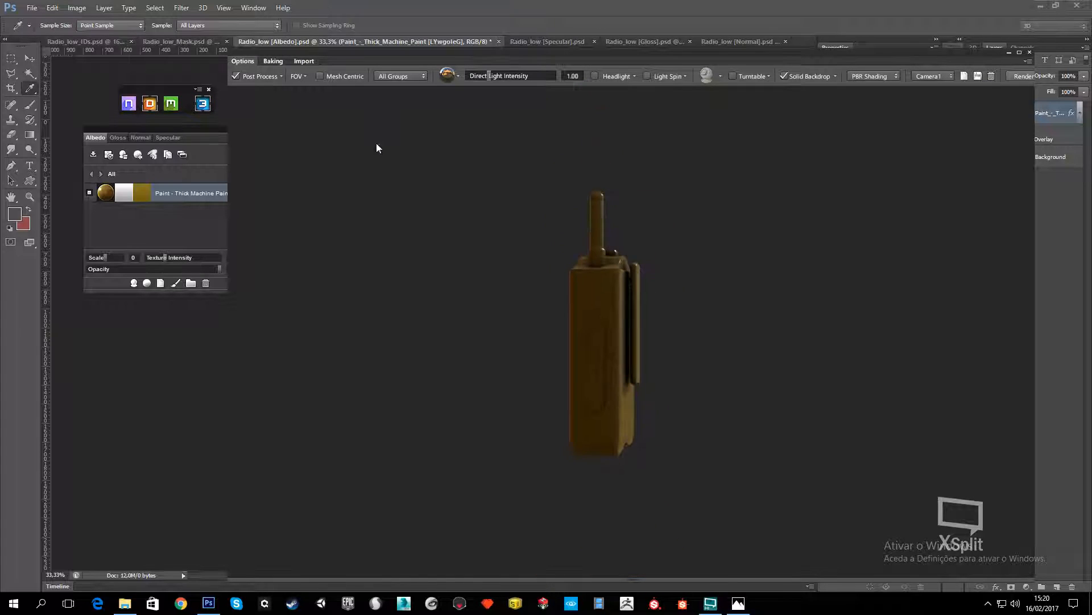
pyautogui.click(283, 76)
pyautogui.click(275, 106)
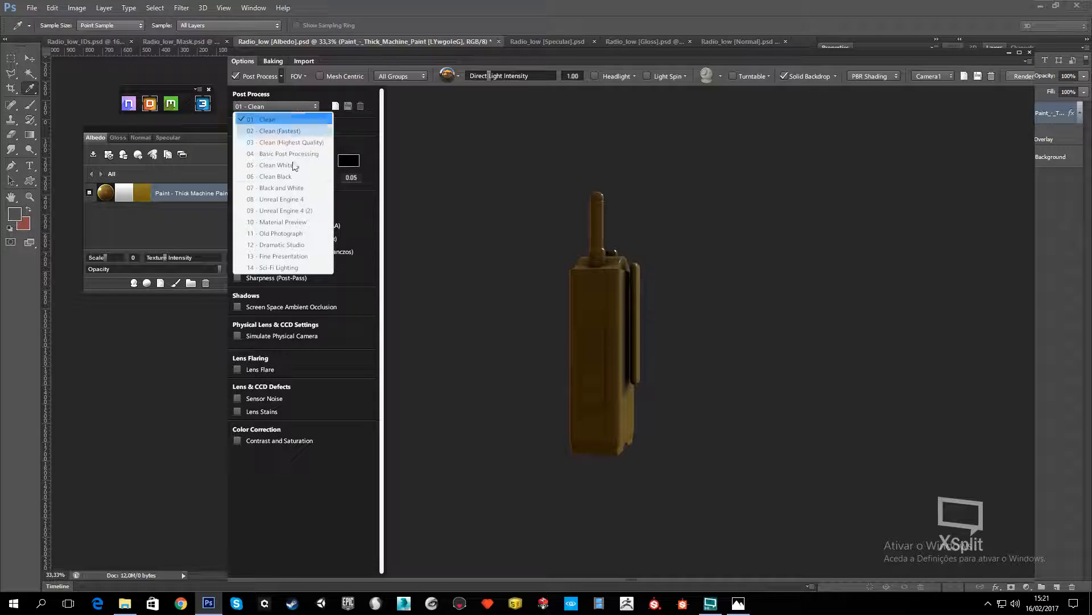
pyautogui.click(296, 150)
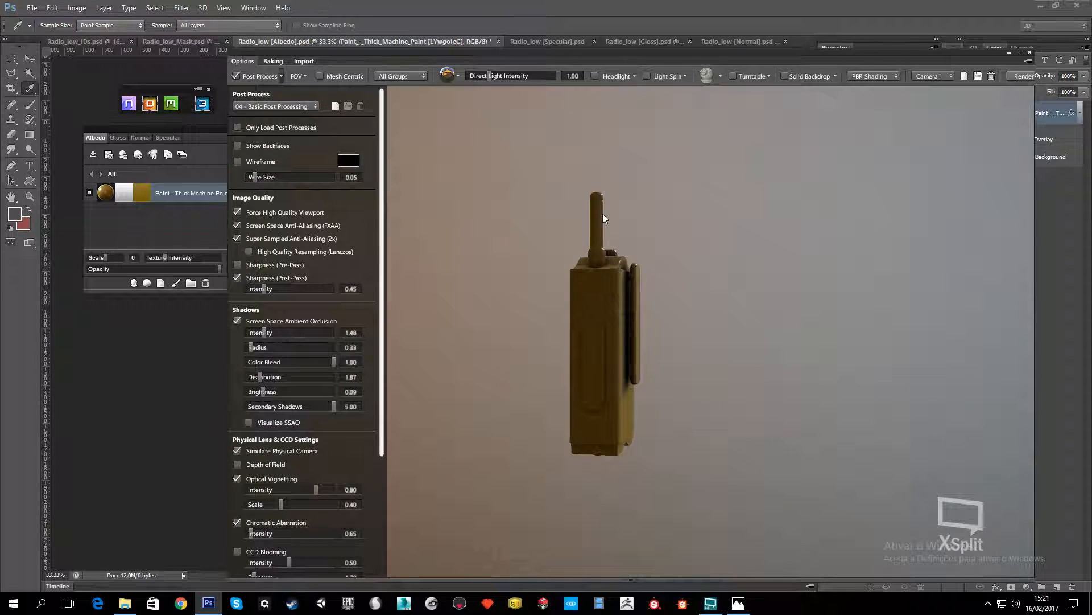
pyautogui.click(602, 218)
pyautogui.moveTo(542, 263); pyautogui.dragTo(661, 327)
pyautogui.scroll(-3, 632, 250)
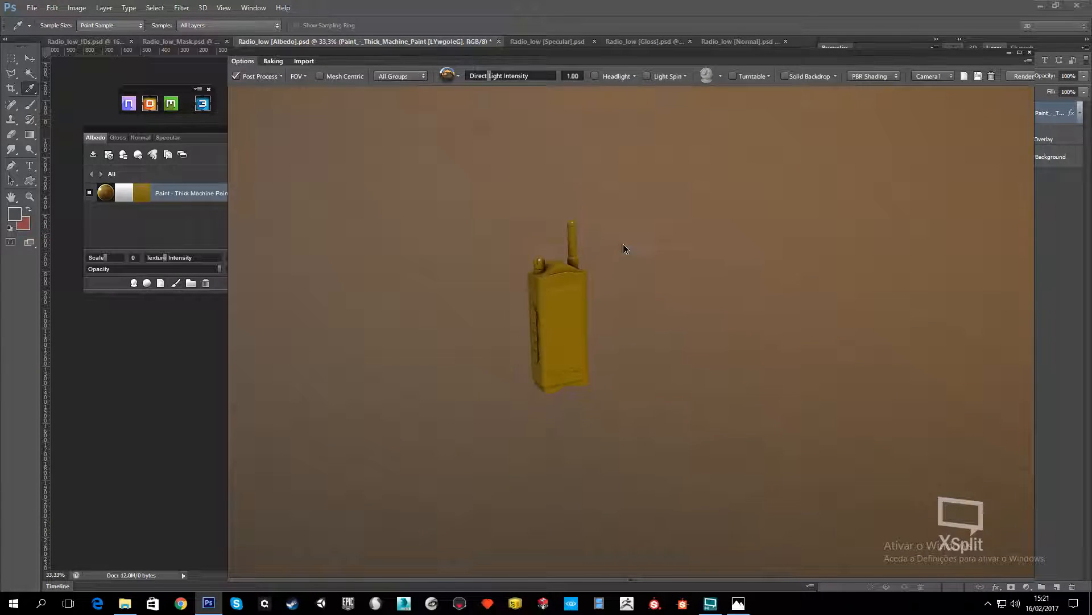
# Change the Thick Machine Paint layer's albedo colour to a brighter, more saturated yellow
pyautogui.scroll(5, 612, 289)
pyautogui.moveTo(623, 244); pyautogui.dragTo(598, 279)
pyautogui.click(146, 191)
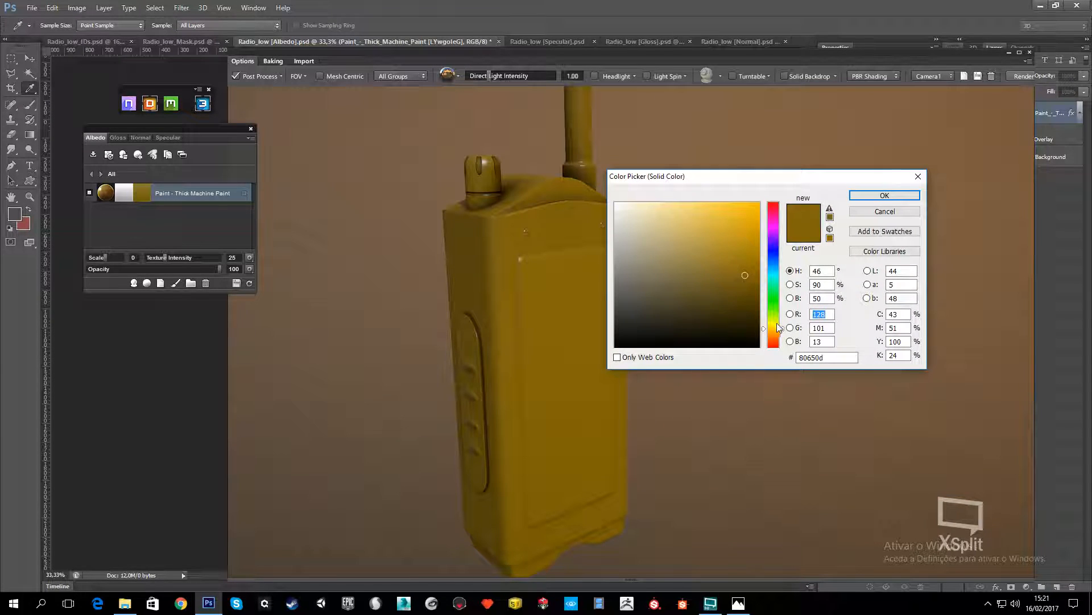
pyautogui.moveTo(778, 333); pyautogui.dragTo(781, 327)
pyautogui.moveTo(741, 260); pyautogui.dragTo(750, 234)
pyautogui.click(856, 196)
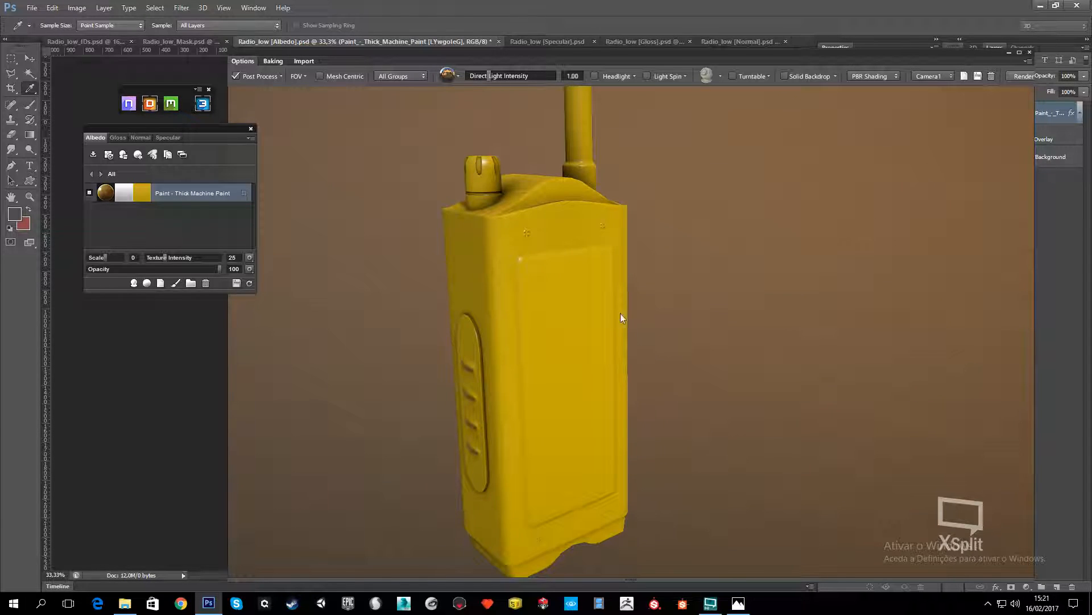
# Move the DDO layer panel clear of the 3D preview and inspect the material ID colours on the radio
pyautogui.scroll(-3, 559, 319)
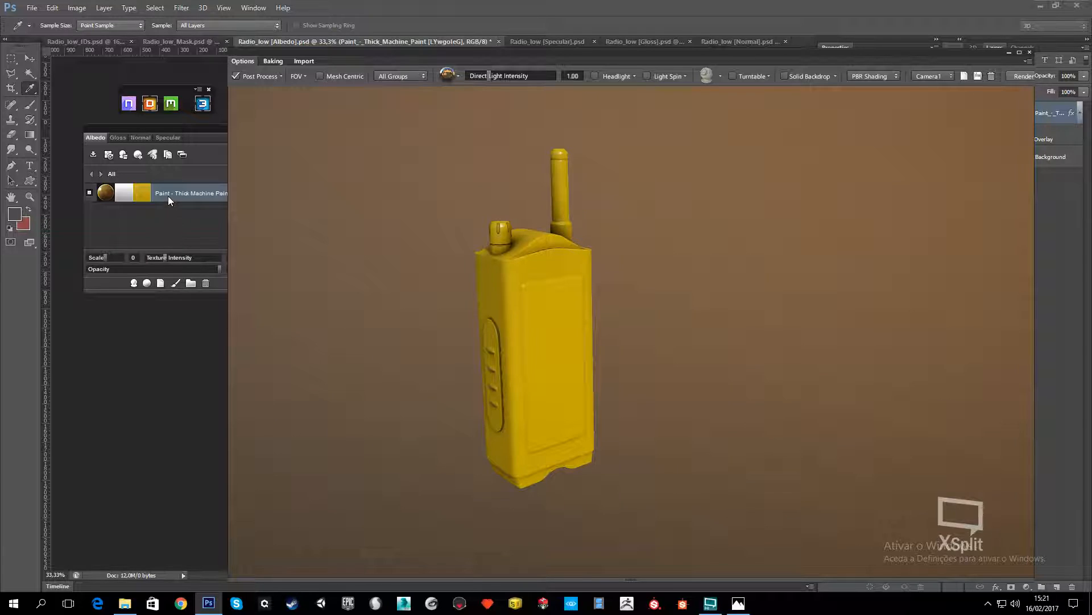
pyautogui.moveTo(167, 129); pyautogui.dragTo(137, 130)
pyautogui.click(586, 288)
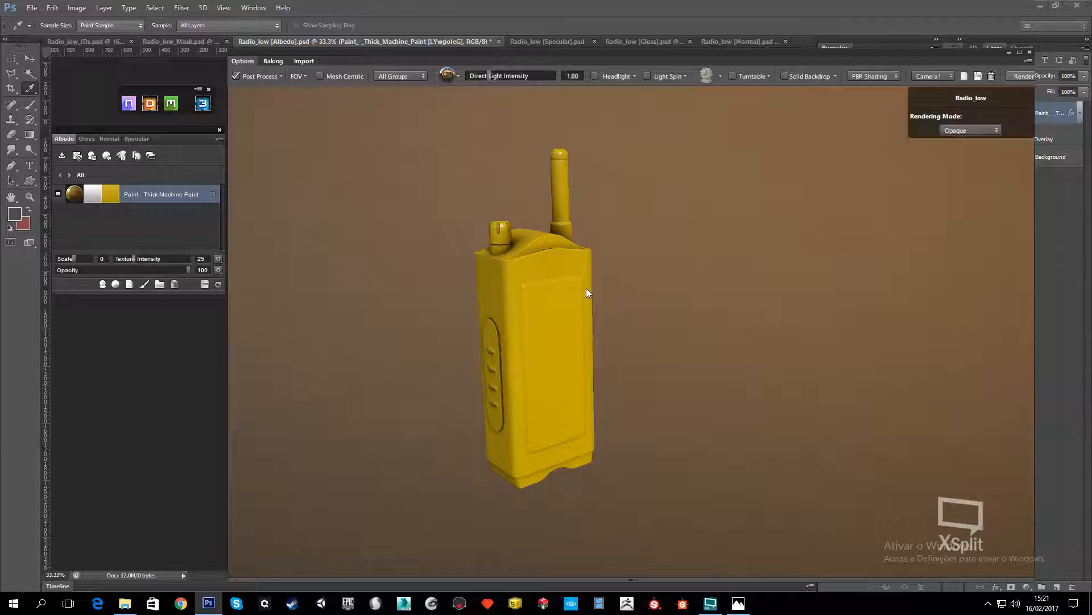
pyautogui.press('c')
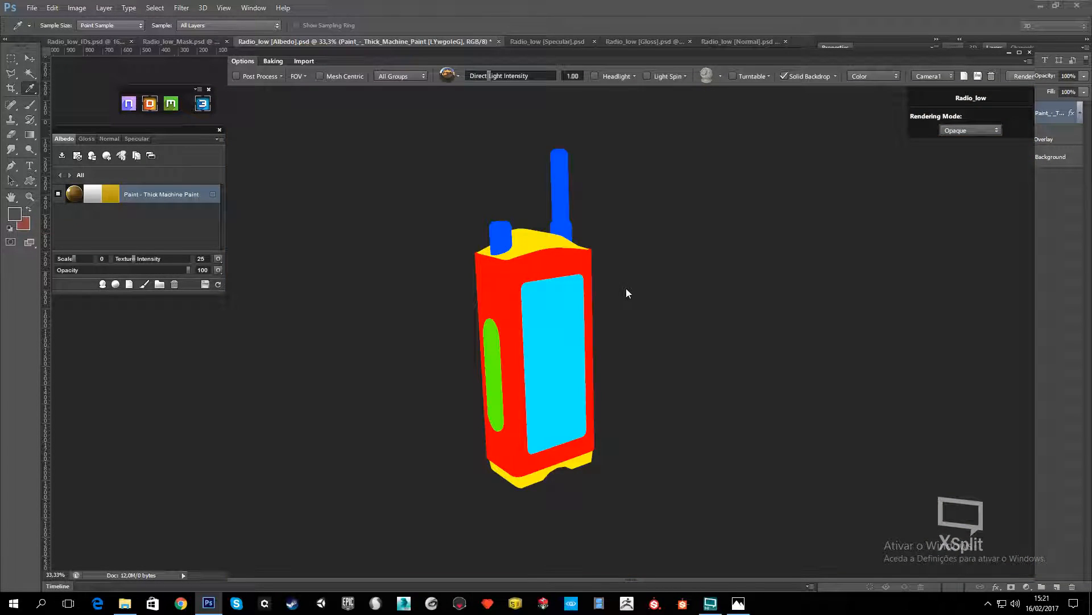
pyautogui.press('c')
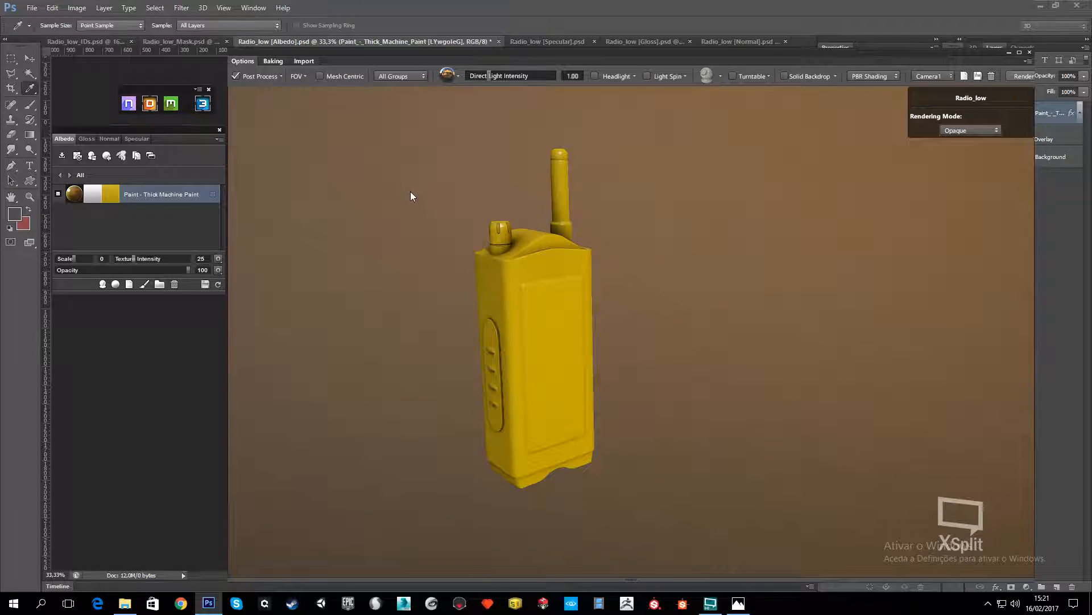
# Mask the Thick Machine Paint layer to the red FE0000 material ID covering the radio's main body
pyautogui.rightClick(166, 192)
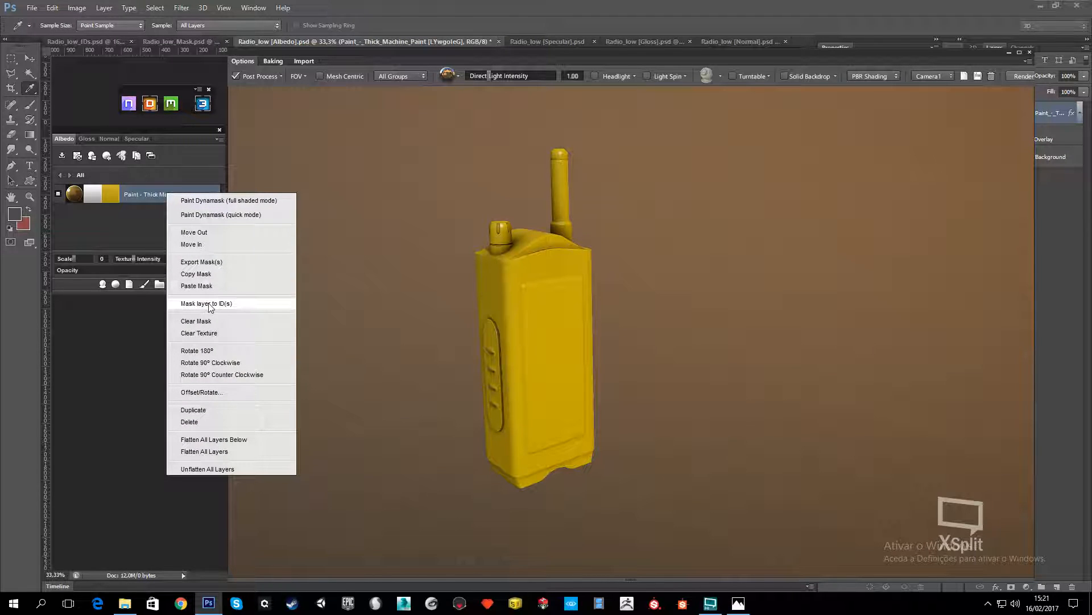
pyautogui.rightClick(143, 196)
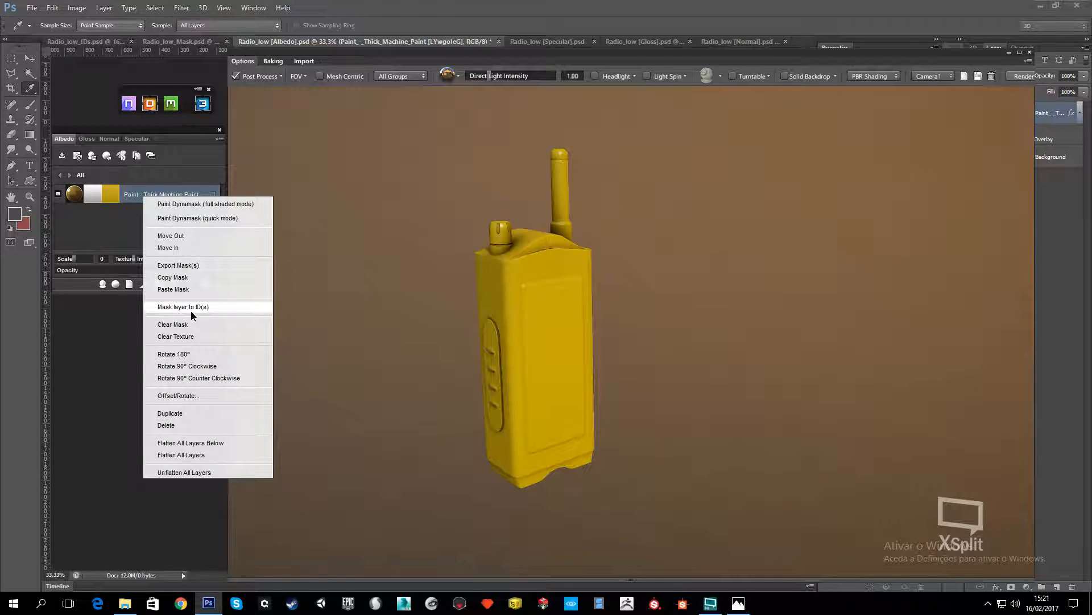
pyautogui.click(190, 307)
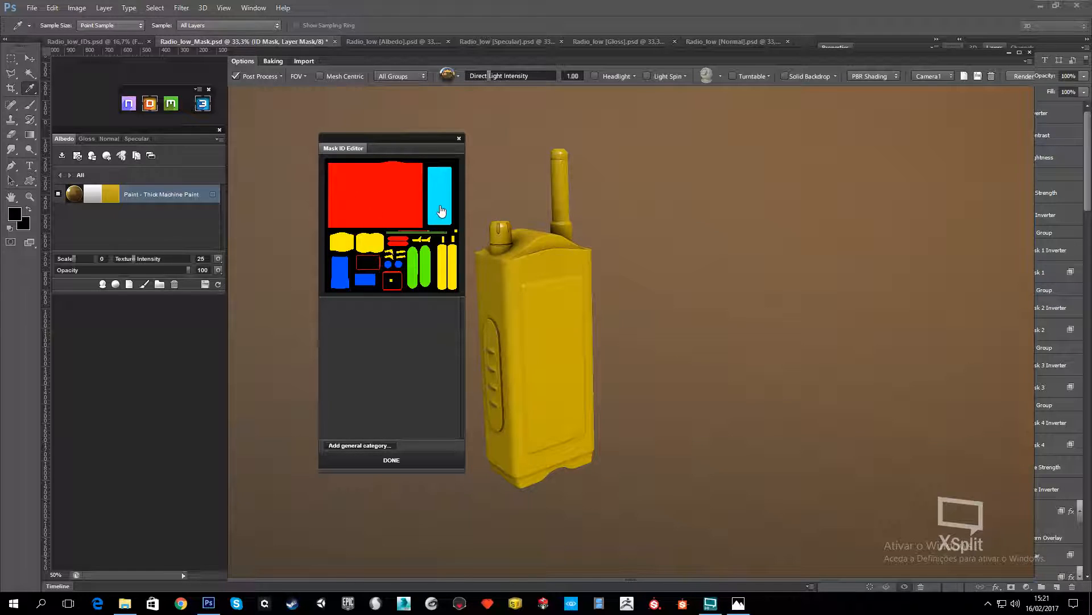
pyautogui.click(382, 210)
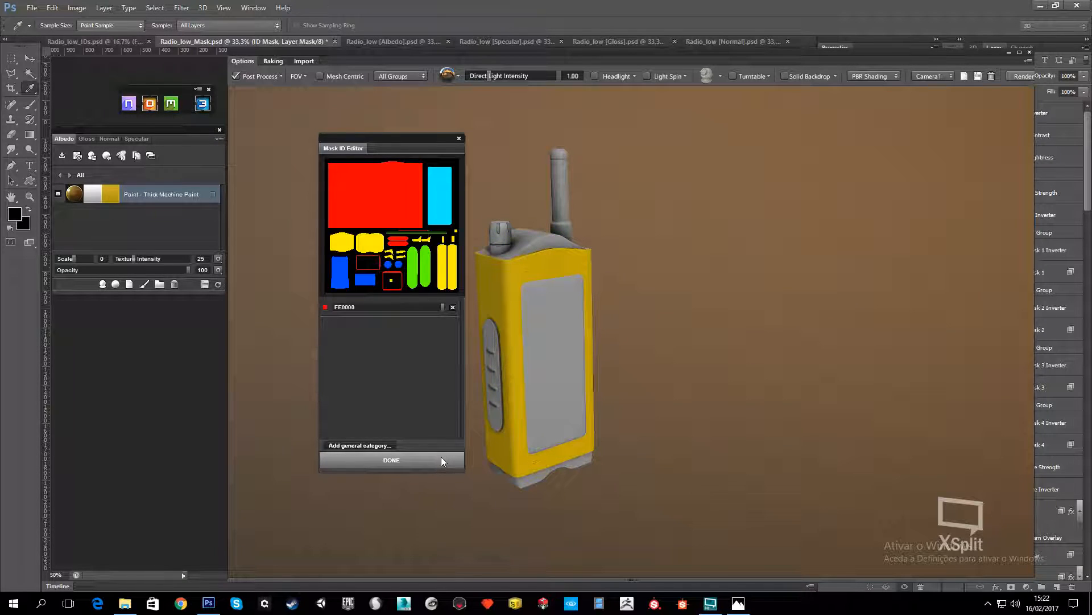
pyautogui.click(442, 459)
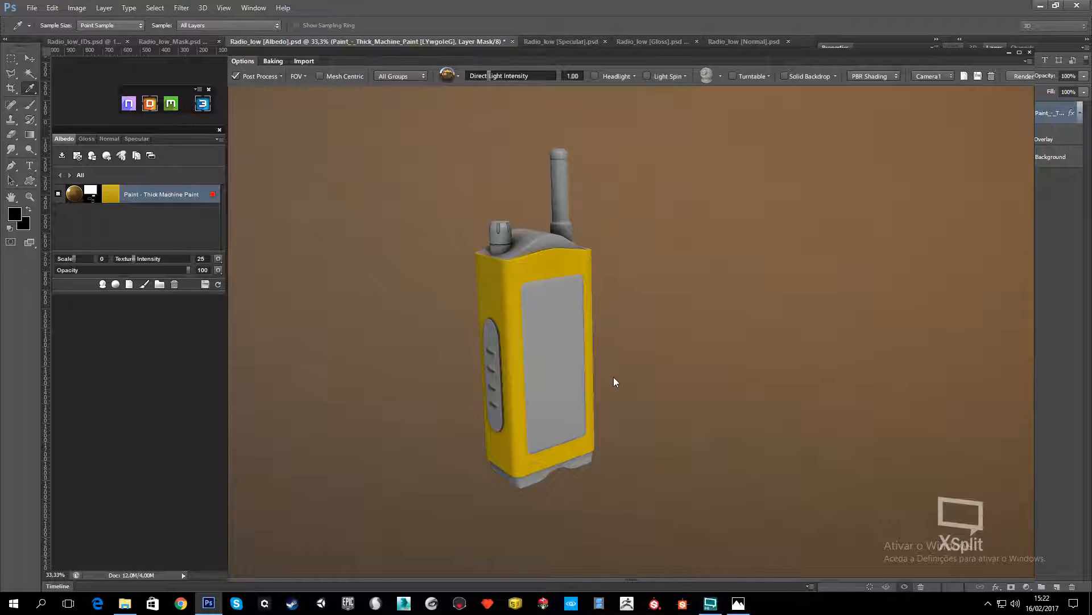
# Search the base material library for "rubber" and add Rubber - Synthetic as a new layer on the radio
pyautogui.moveTo(694, 367); pyautogui.dragTo(490, 347)
pyautogui.scroll(5, 489, 296)
pyautogui.moveTo(489, 296); pyautogui.dragTo(605, 304)
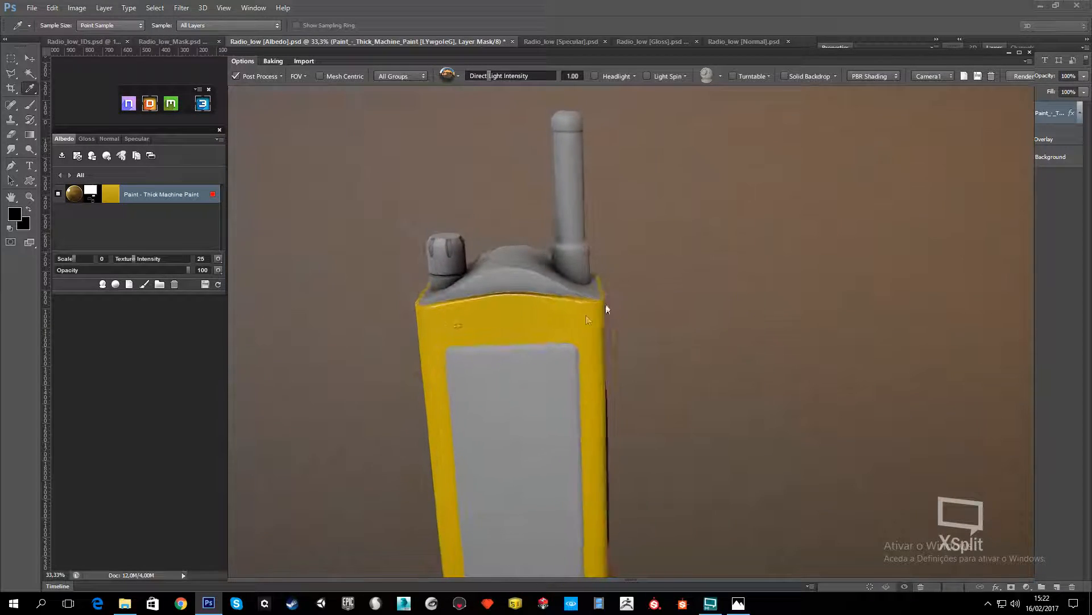
pyautogui.click(118, 284)
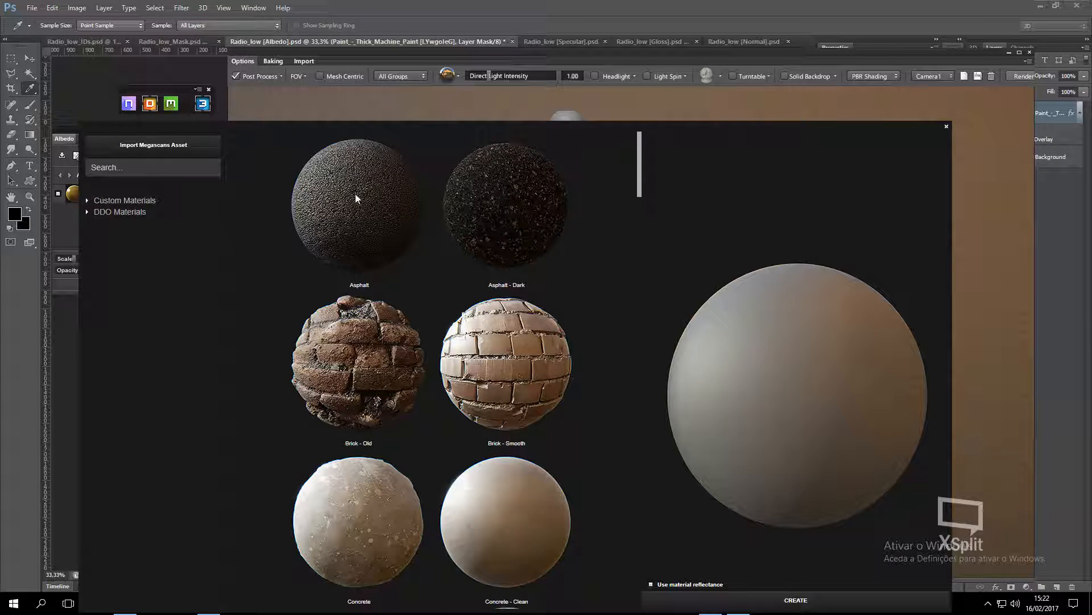
pyautogui.click(154, 167)
pyautogui.write('rubber')
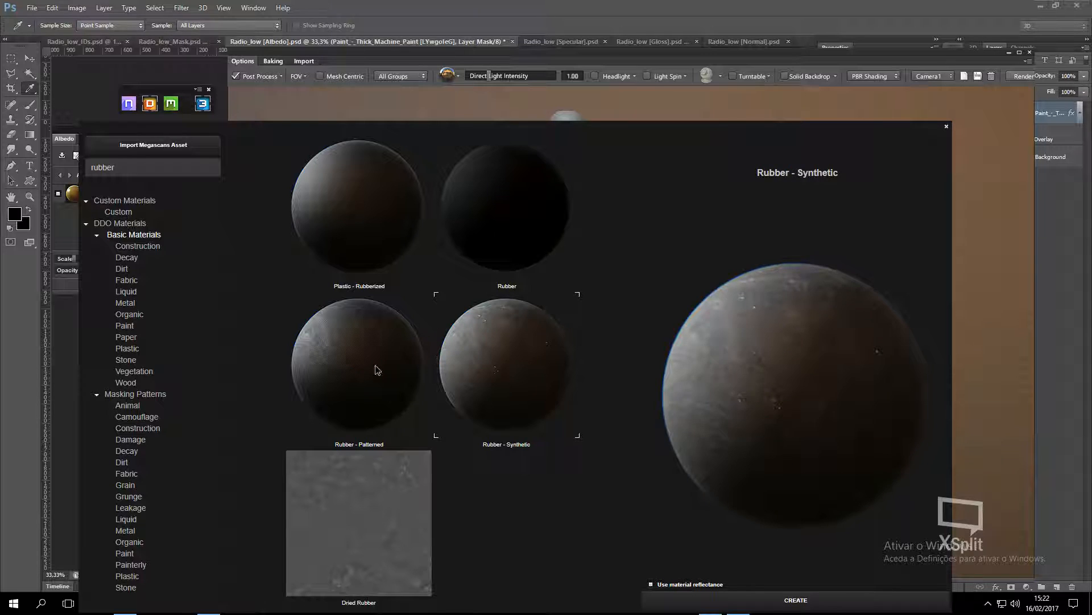
pyautogui.click(717, 599)
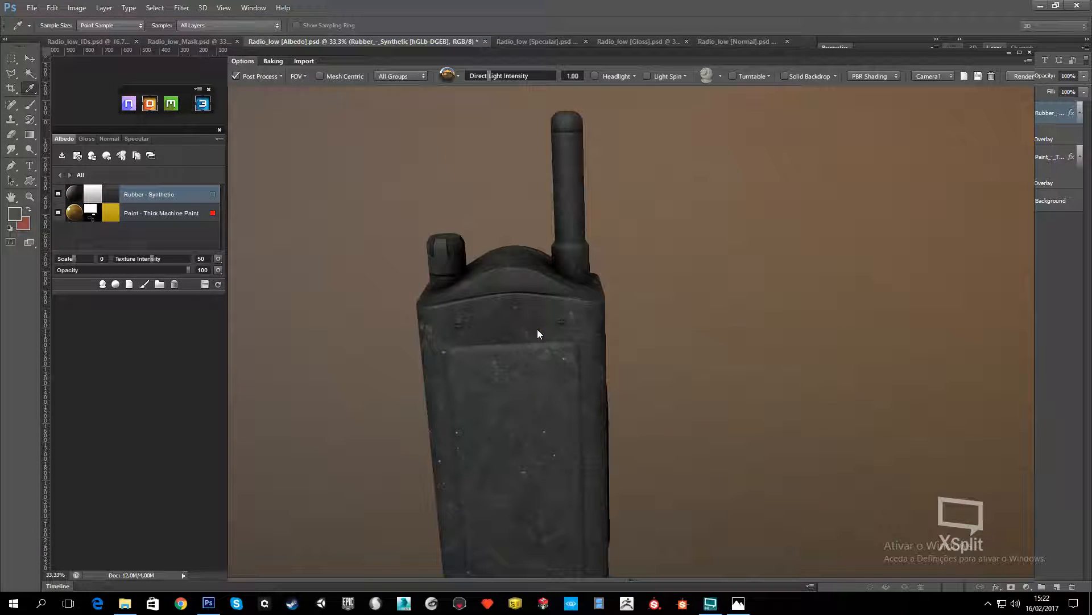
# Check the radio's colour ID regions in the 3D preview, and return to the PBR Shading display
pyautogui.moveTo(510, 276); pyautogui.dragTo(476, 268, button='middle')
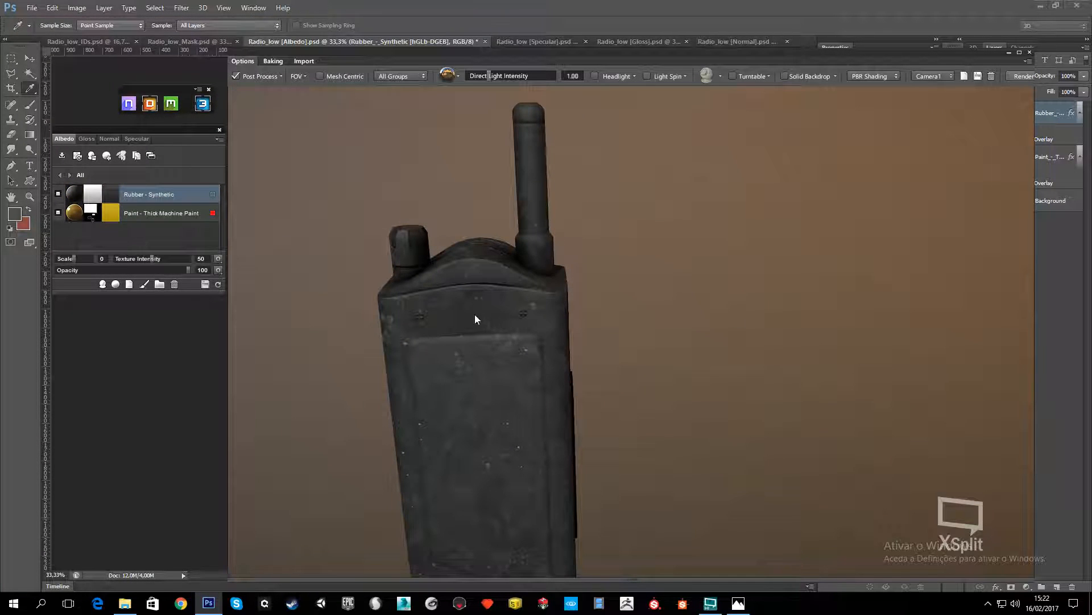
pyautogui.scroll(-2, 559, 363)
pyautogui.moveTo(559, 363); pyautogui.dragTo(575, 303, button='middle')
pyautogui.scroll(-1, 575, 303)
pyautogui.press('c')
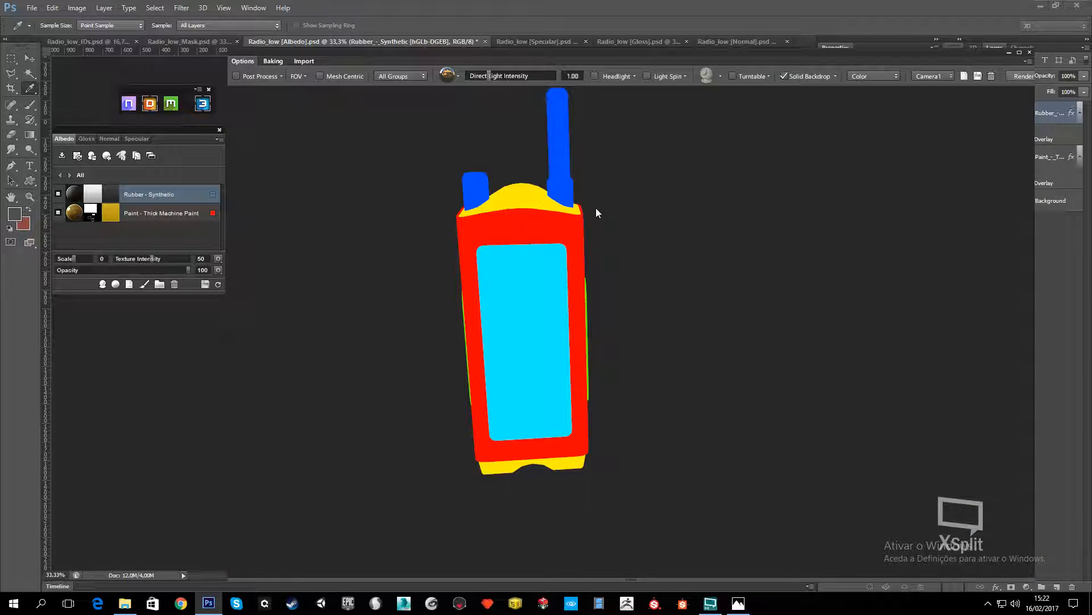
pyautogui.press('c')
pyautogui.moveTo(657, 309); pyautogui.dragTo(732, 310)
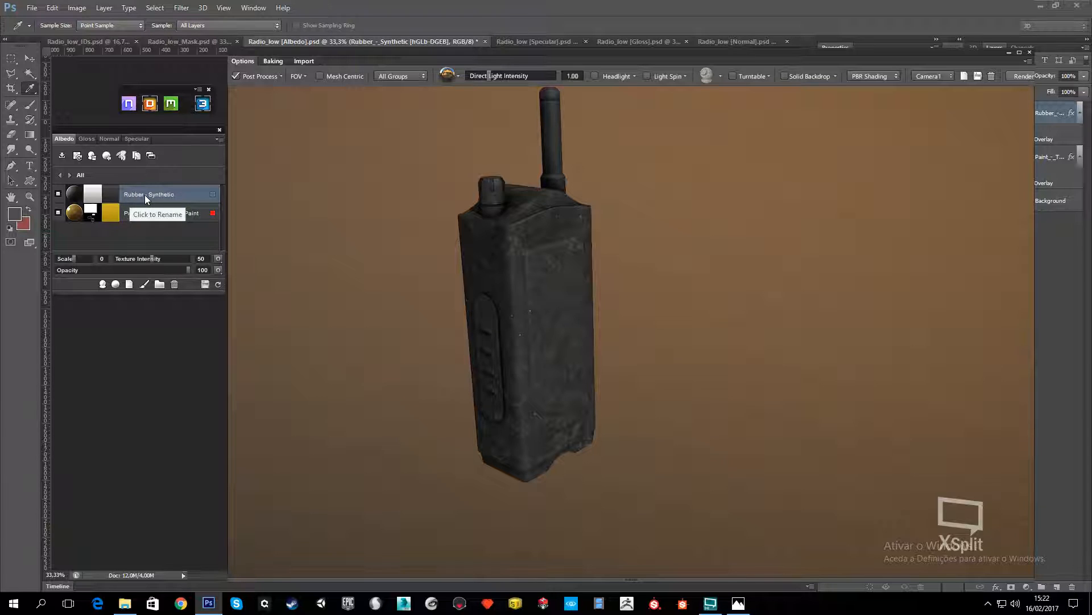
# Mask the Rubber - Synthetic layer to the green 62FF00, blue 004DFF and yellow FEED00 material IDs
pyautogui.rightClick(129, 194)
pyautogui.click(180, 308)
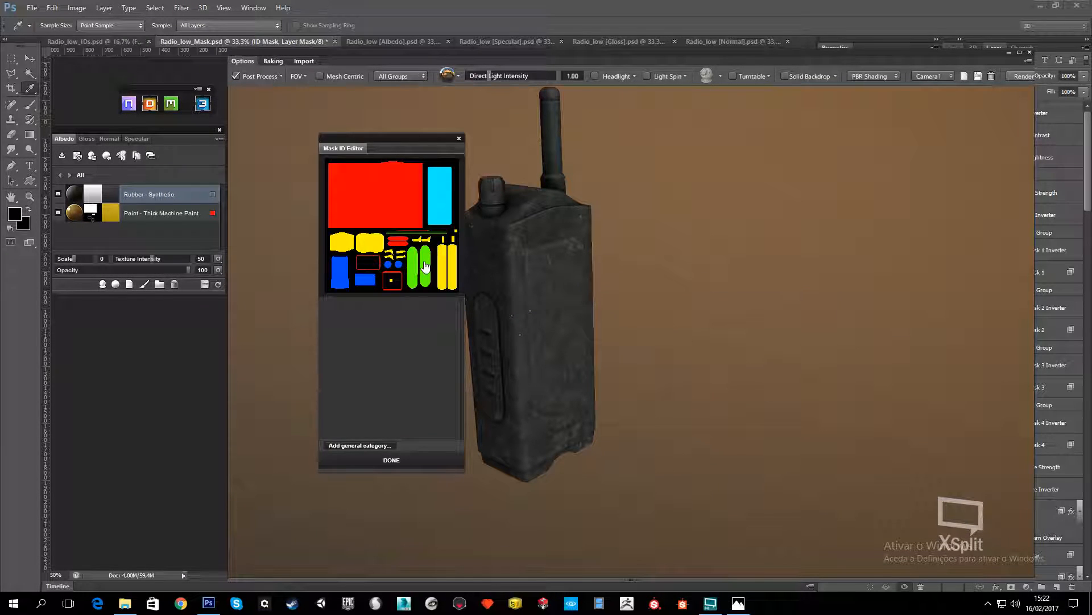
pyautogui.click(425, 266)
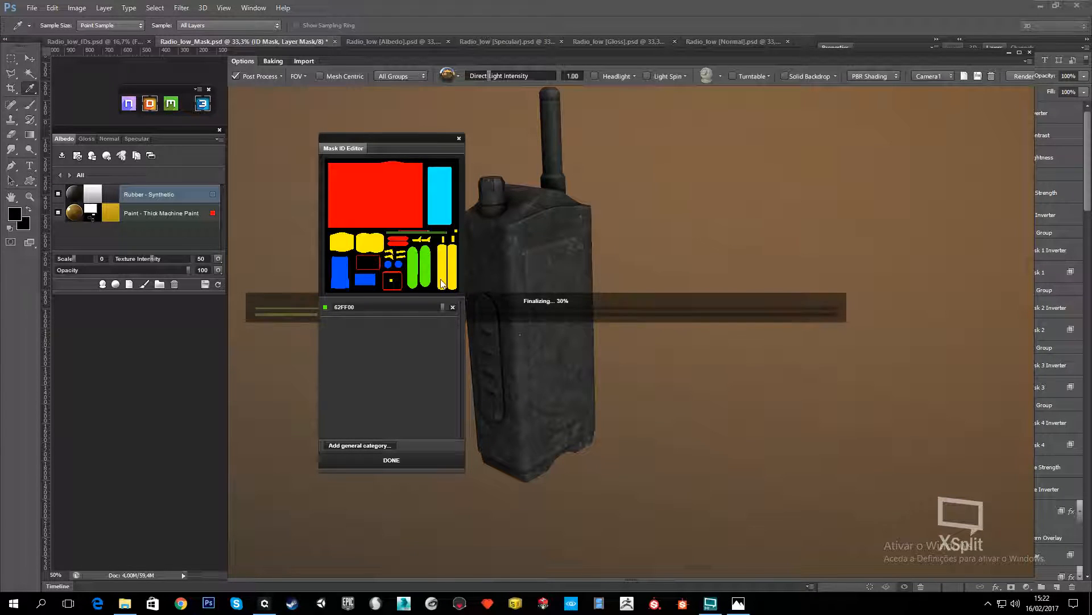
pyautogui.click(343, 278)
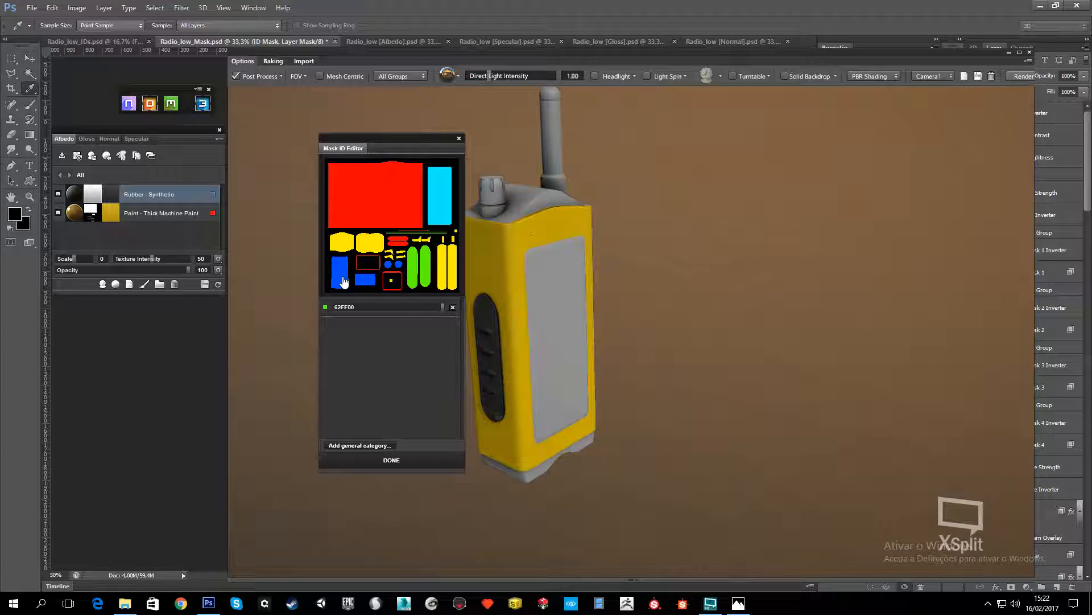
pyautogui.click(453, 276)
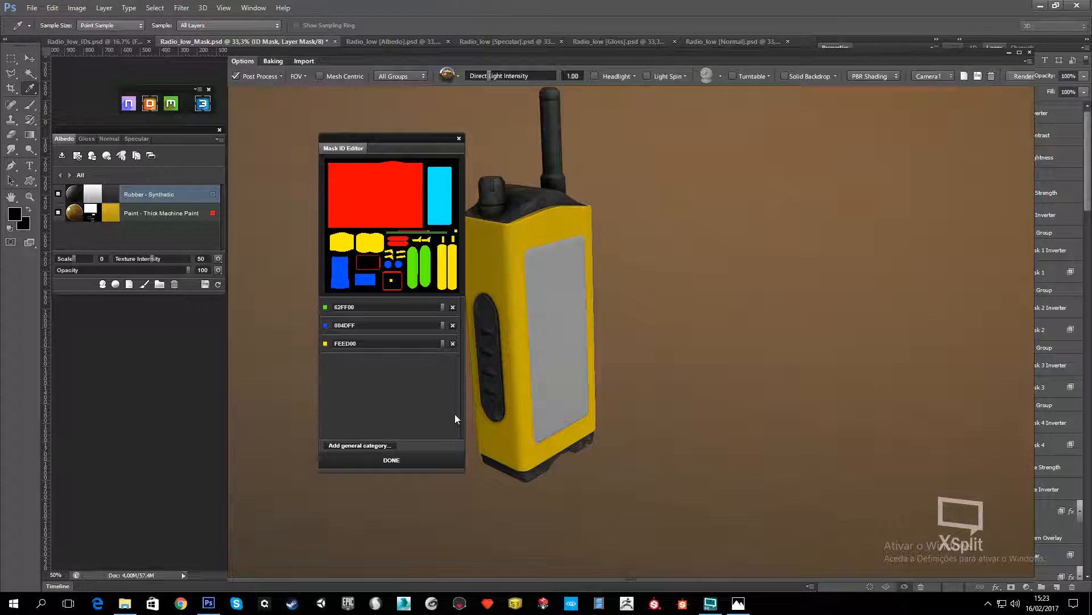
pyautogui.click(410, 460)
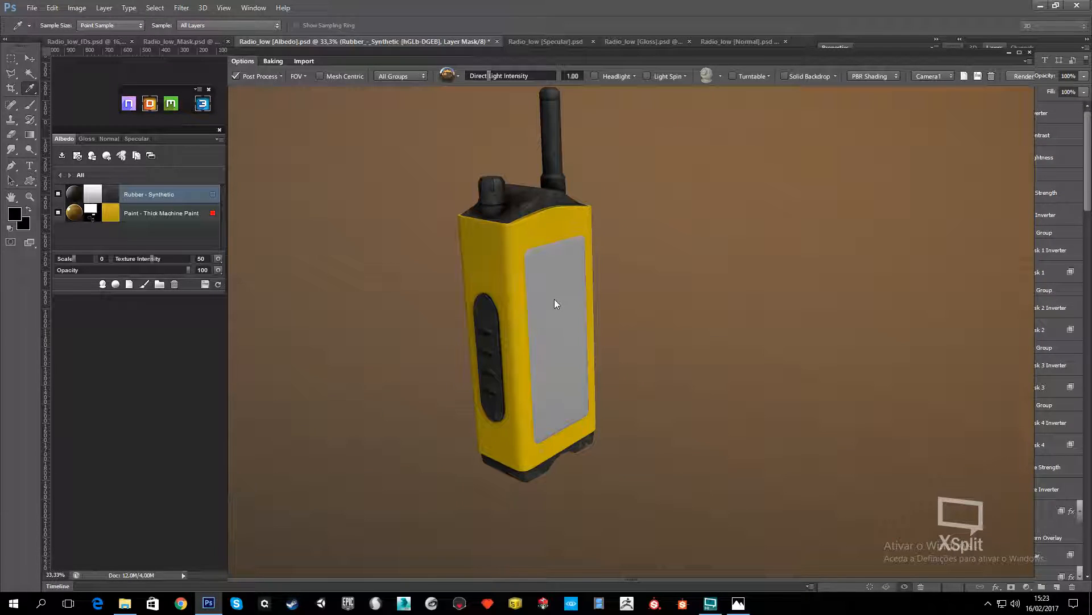
pyautogui.click(116, 284)
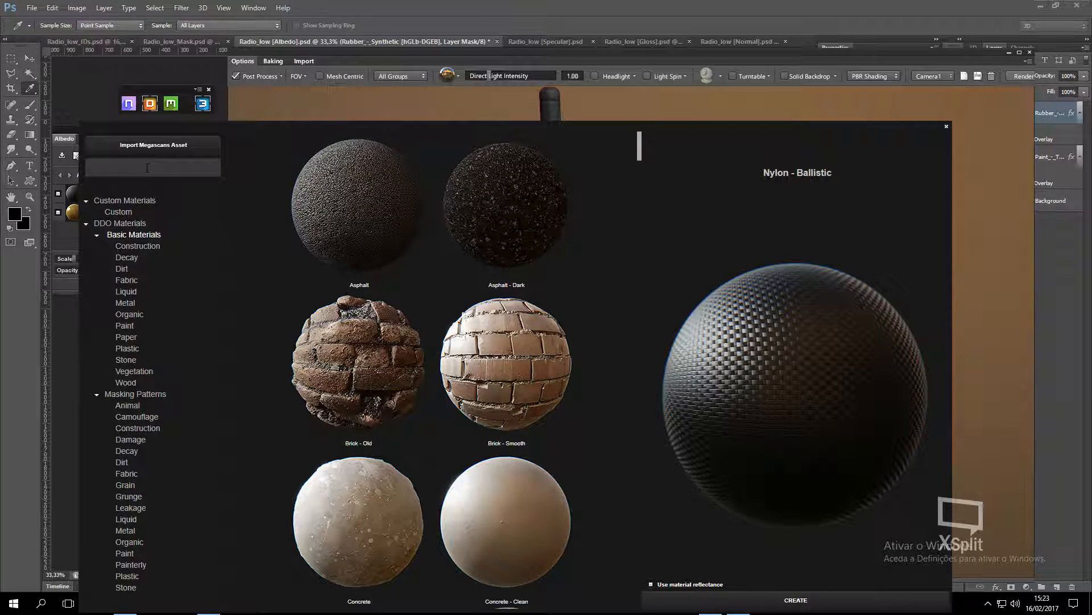
pyautogui.write('ppvc')
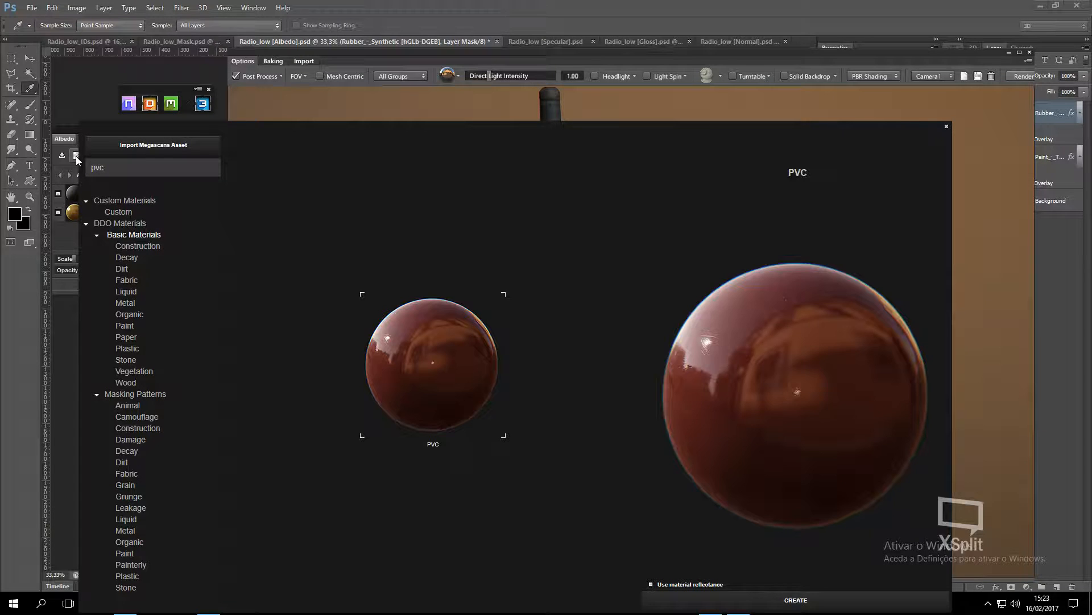
pyautogui.moveTo(114, 167); pyautogui.dragTo(1, 171)
pyautogui.click(947, 126)
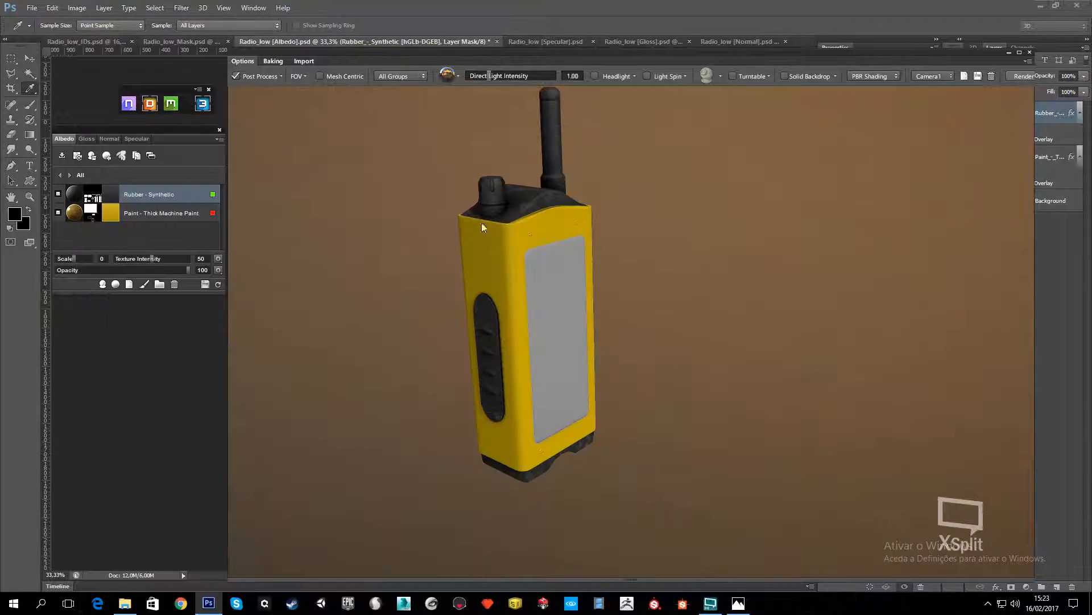
# Add the Polymer - Black smart material from the 03 - Plastic category to the radio
pyautogui.click(104, 284)
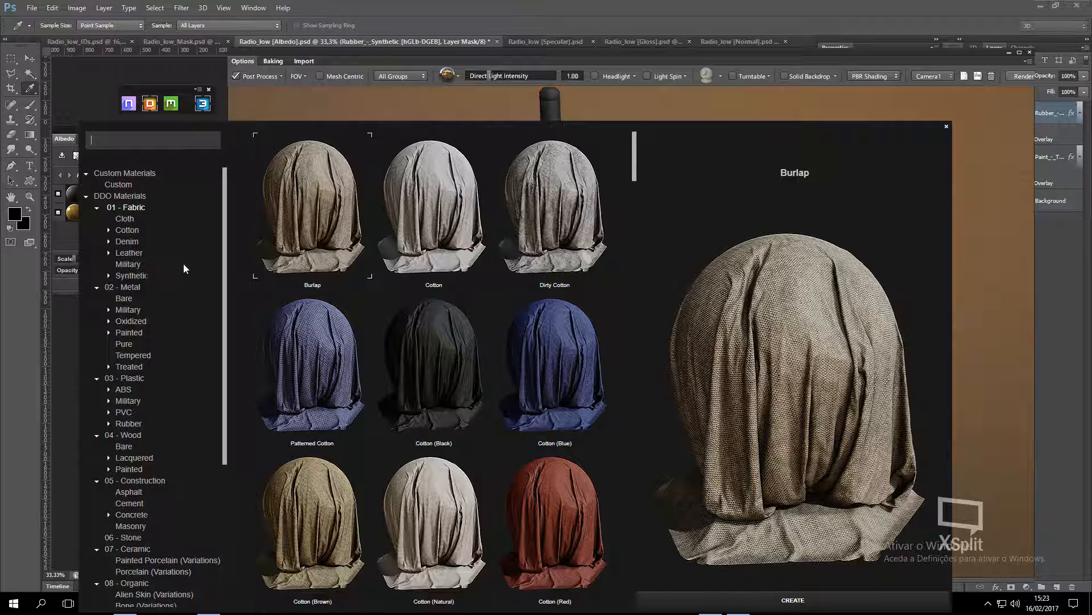
pyautogui.click(143, 378)
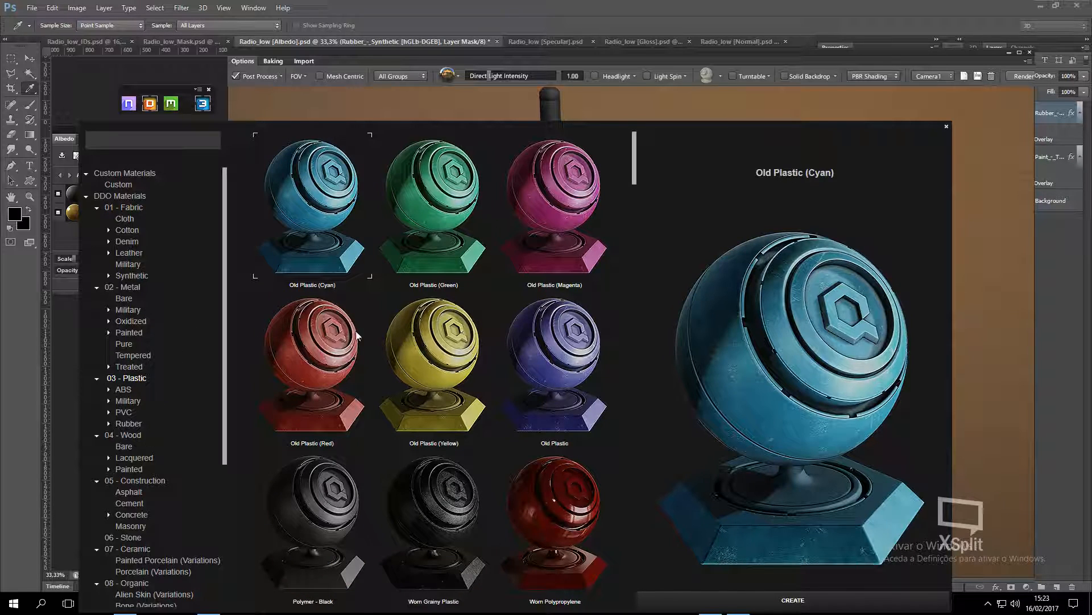
pyautogui.scroll(-3, 466, 418)
pyautogui.click(348, 411)
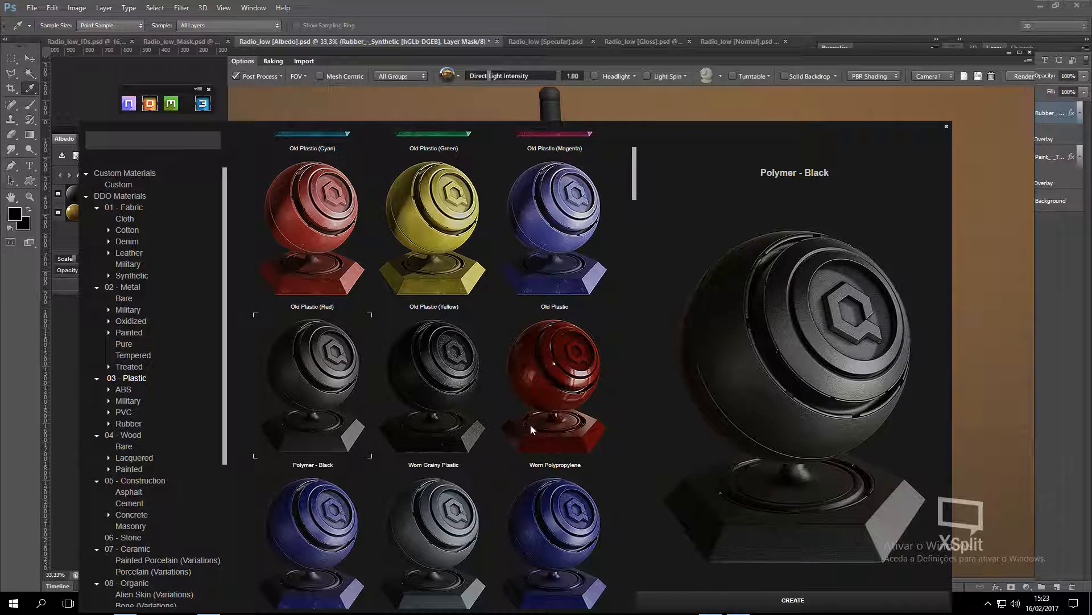
pyautogui.scroll(-6, 491, 348)
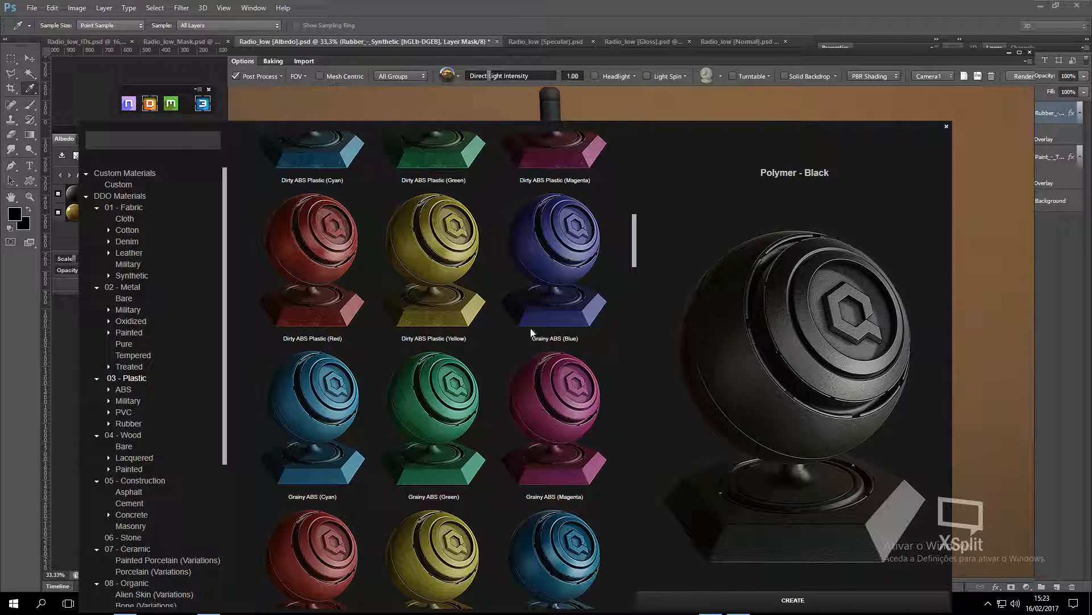
pyautogui.click(793, 599)
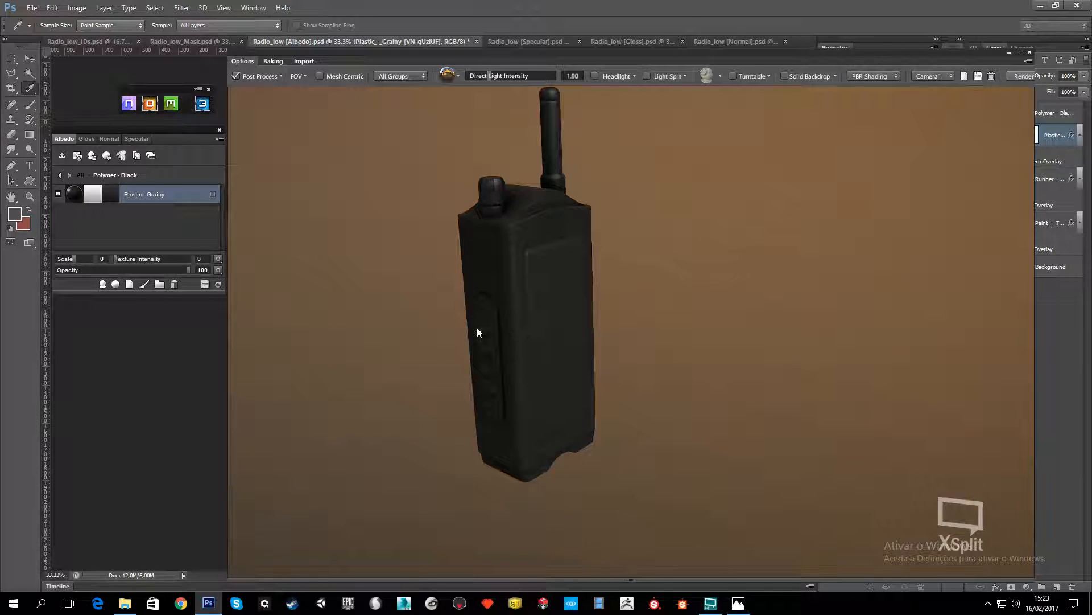
# Mask the Plastic - Grainy layer in the Polymer - Black group to the cyan 01EEFF material ID
pyautogui.rightClick(149, 197)
pyautogui.click(209, 308)
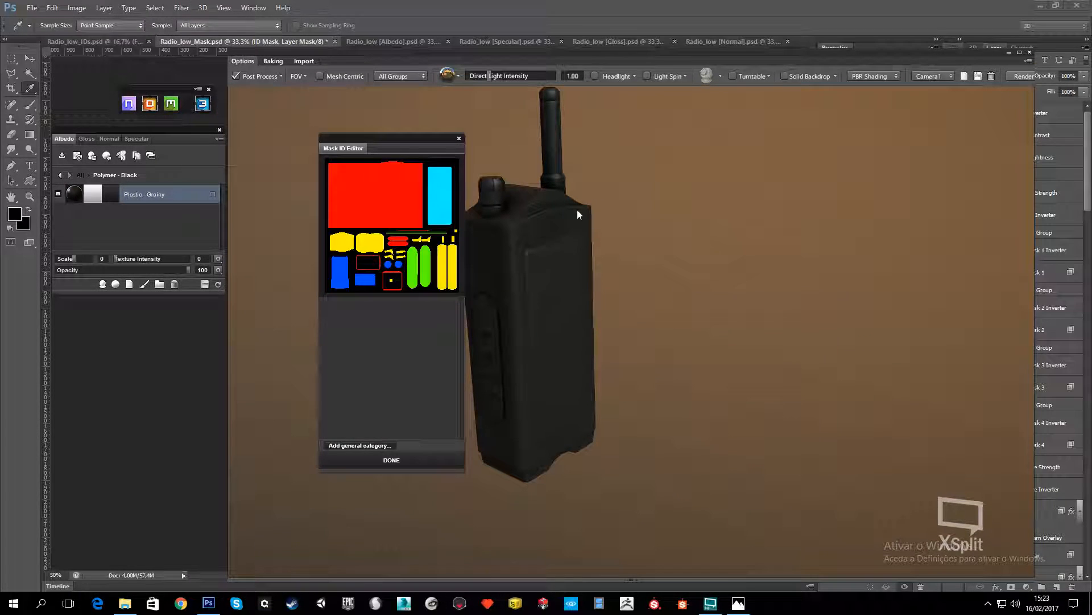
pyautogui.click(436, 203)
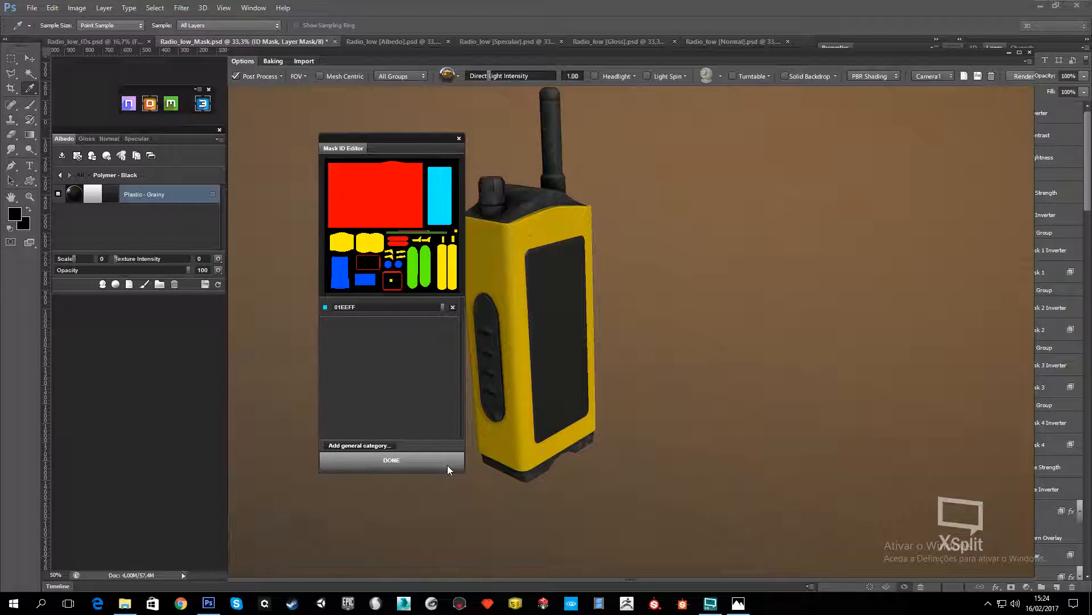
pyautogui.click(445, 465)
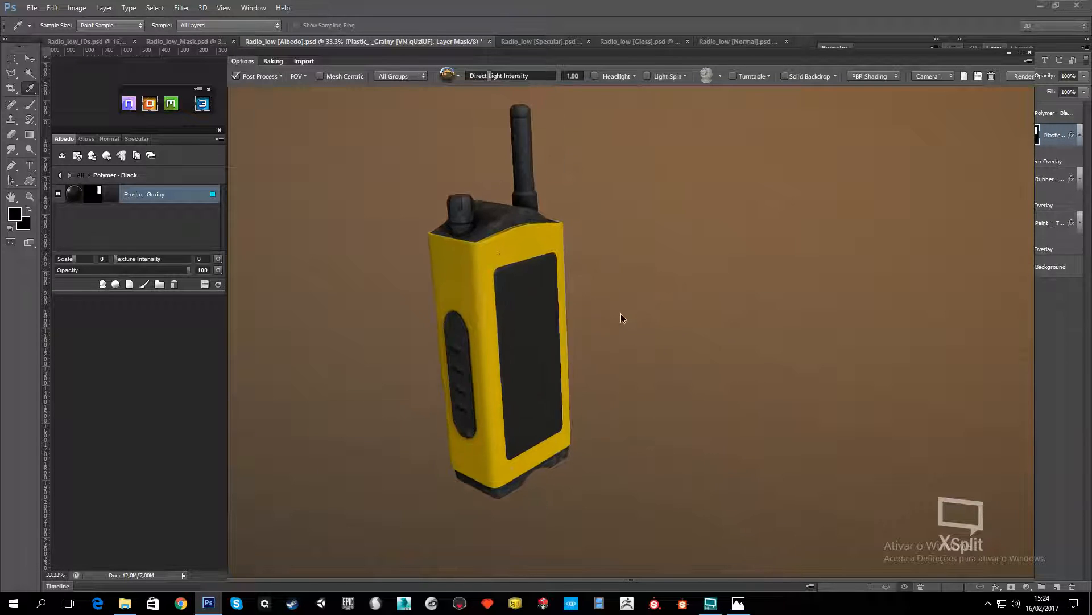
# Save the radio's texture project
pyautogui.scroll(-3, 612, 305)
pyautogui.moveTo(658, 281); pyautogui.dragTo(562, 325)
pyautogui.scroll(5, 521, 294)
pyautogui.scroll(5, 561, 325)
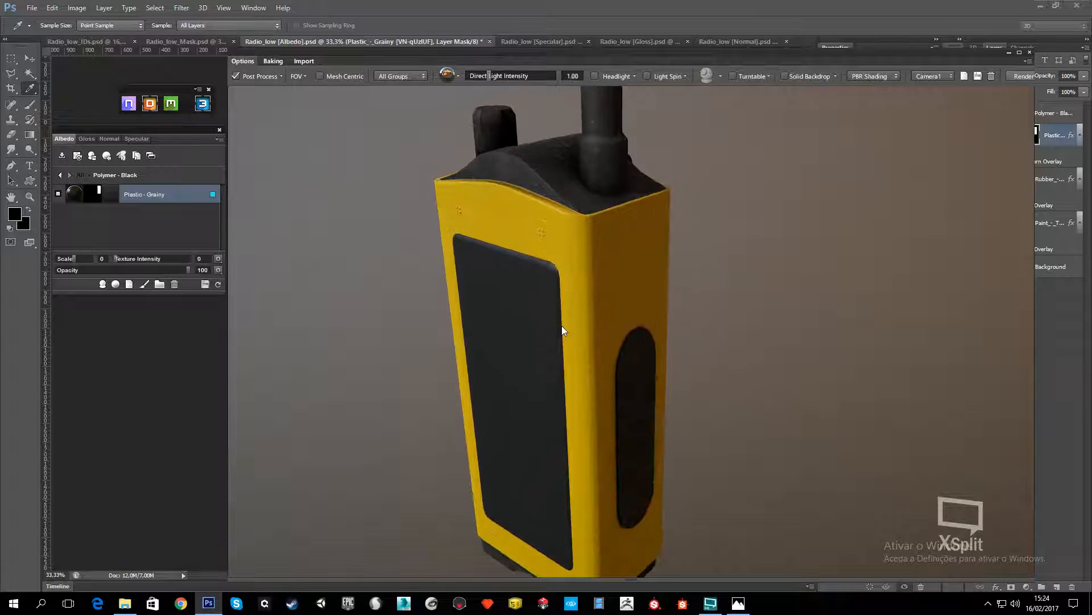
pyautogui.scroll(-5, 677, 323)
pyautogui.moveTo(678, 323); pyautogui.dragTo(811, 286)
pyautogui.scroll(4, 618, 337)
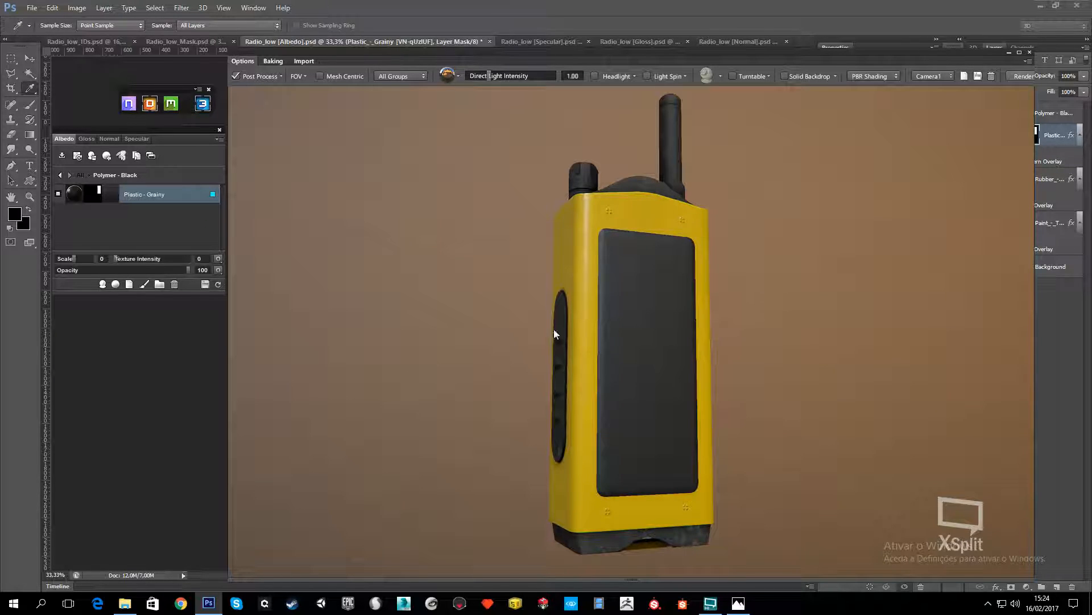
pyautogui.click(205, 284)
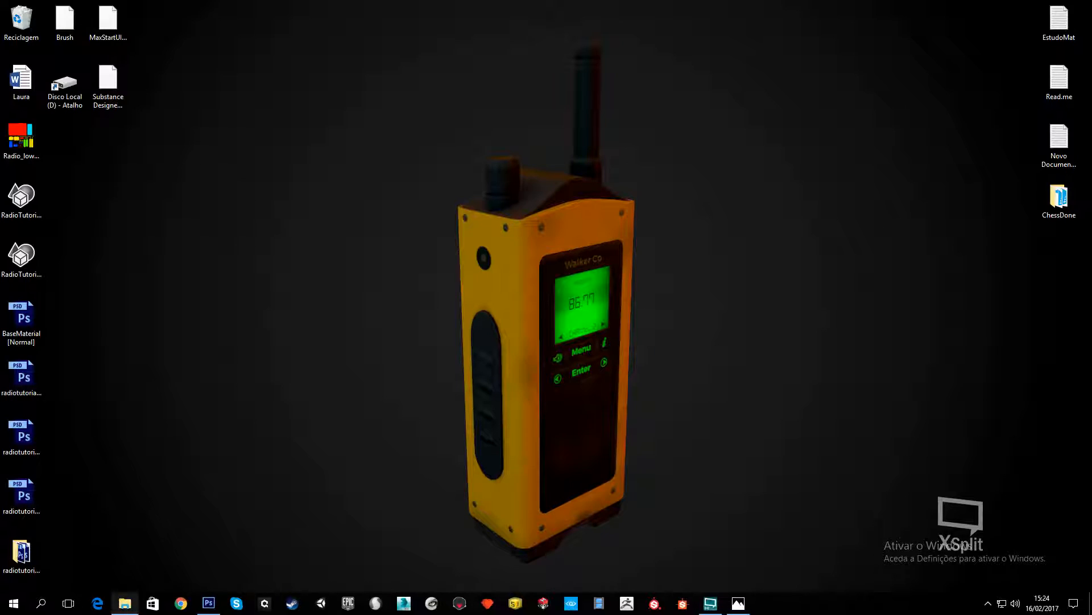
# Switch to File Explorer and open Radio_low [Normal] from the RadioNdo folder in DDO projects > Portable_radio on drive D
pyautogui.click(126, 604)
pyautogui.click(236, 371)
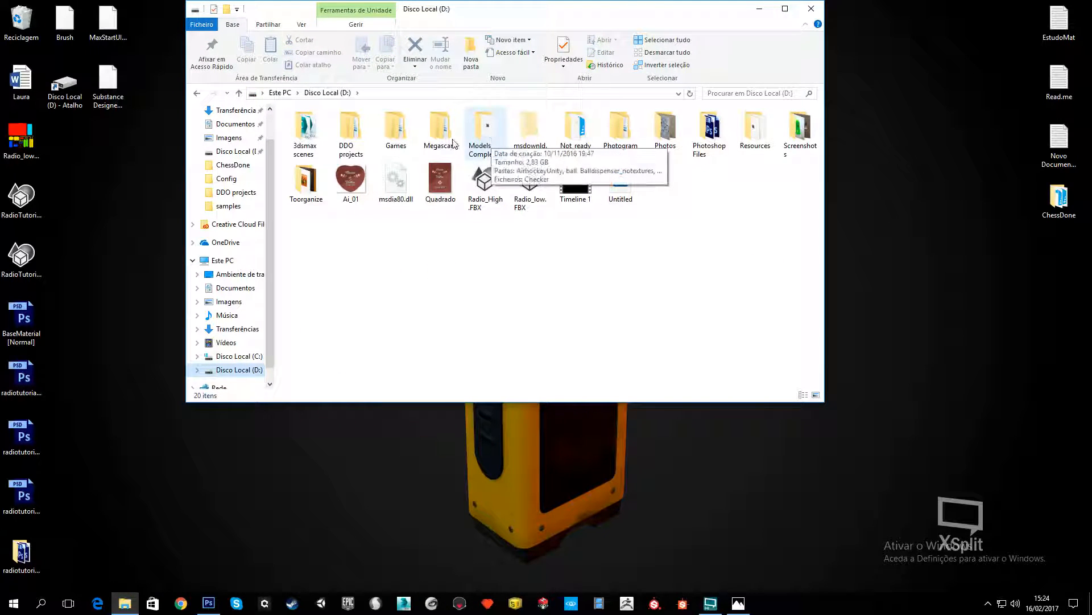
pyautogui.doubleClick(353, 143)
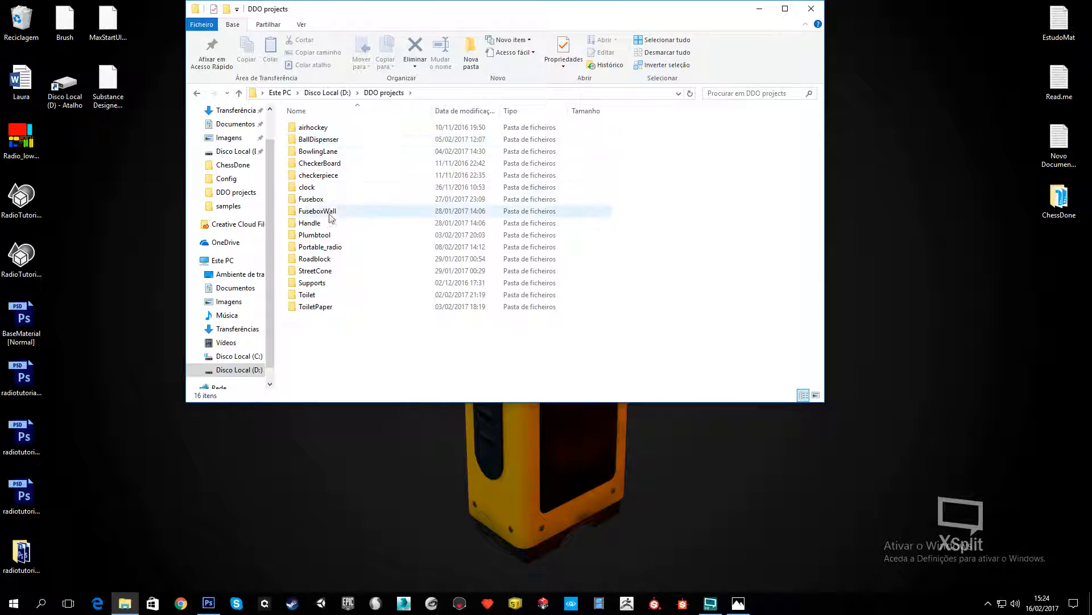
pyautogui.doubleClick(320, 247)
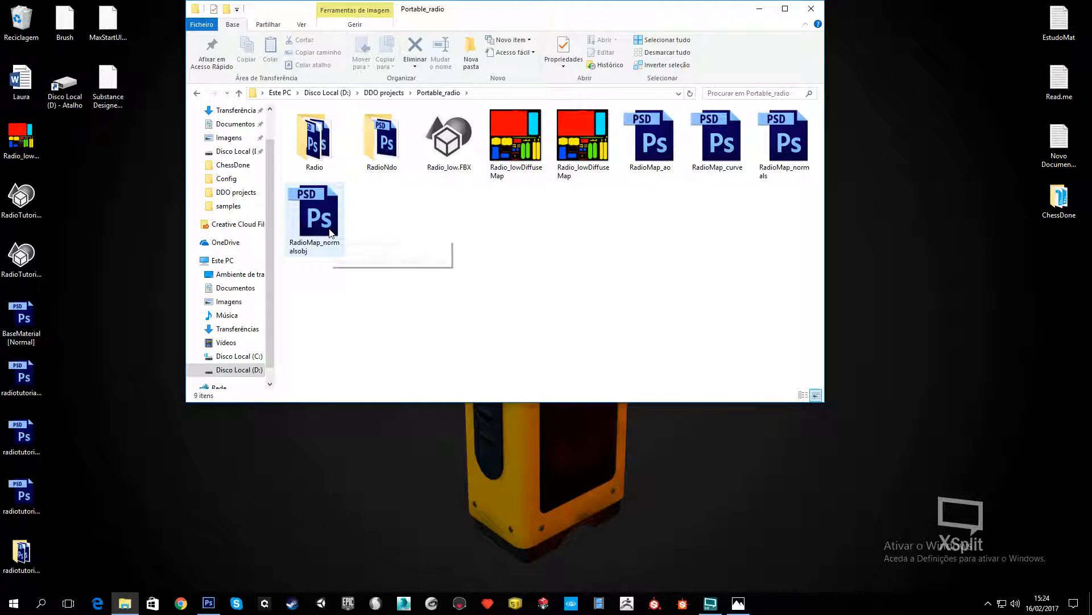
pyautogui.click(783, 153)
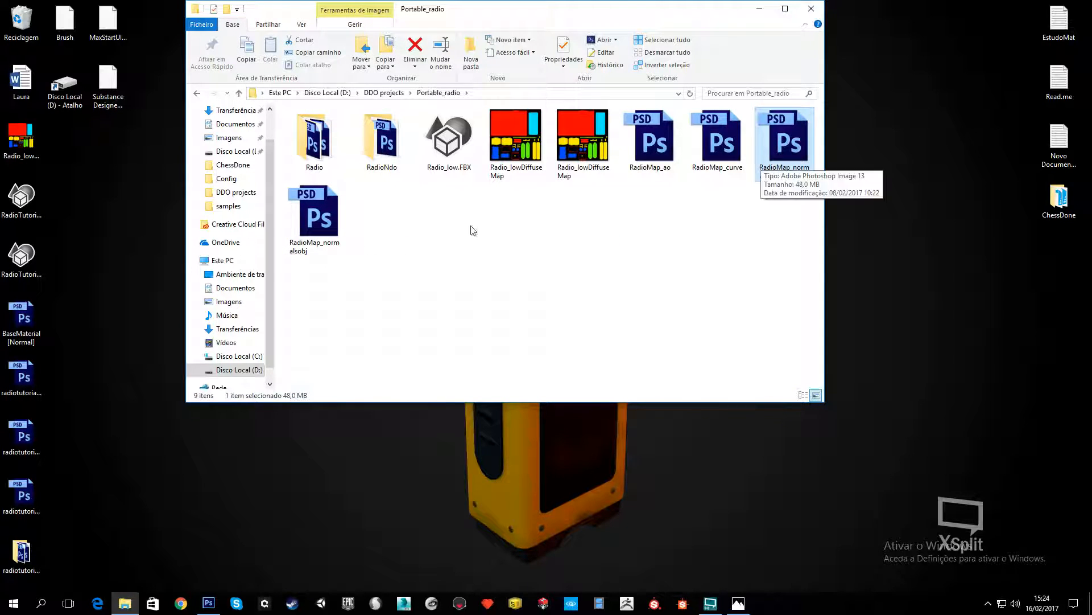
pyautogui.click(396, 159)
pyautogui.doubleClick(395, 160)
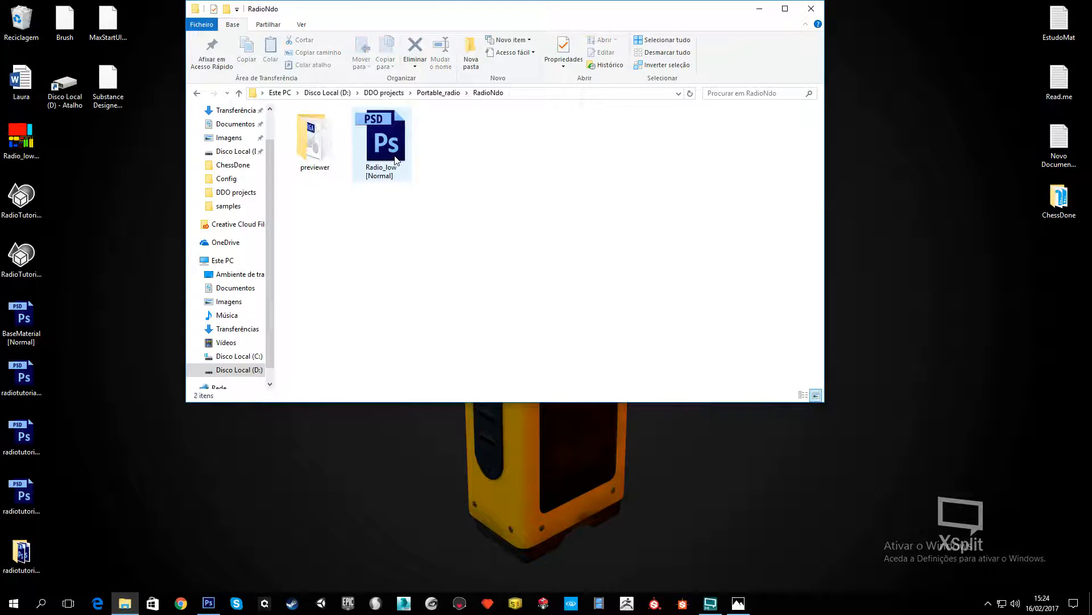
pyautogui.click(378, 144)
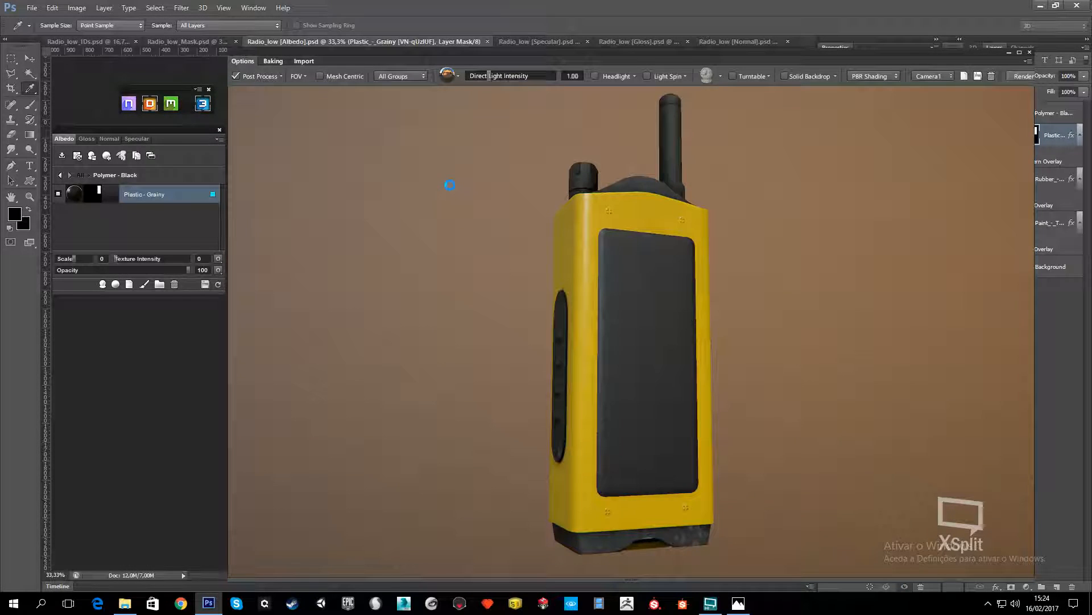
# Close the opened normal map document and return to the RadioNdo folder in File Explorer
pyautogui.moveTo(689, 56); pyautogui.dragTo(682, 284)
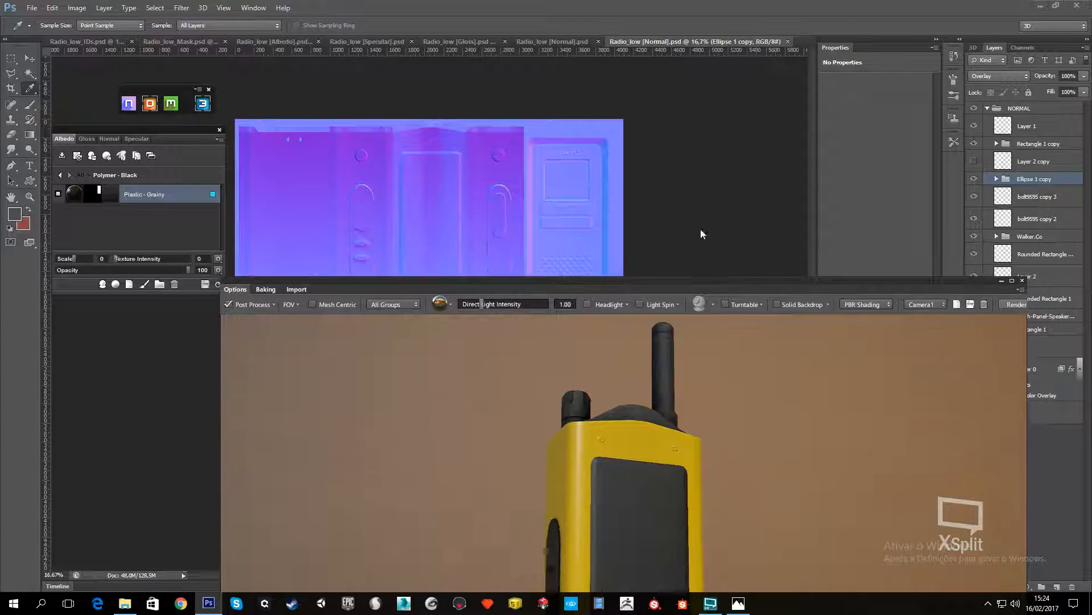
pyautogui.click(788, 42)
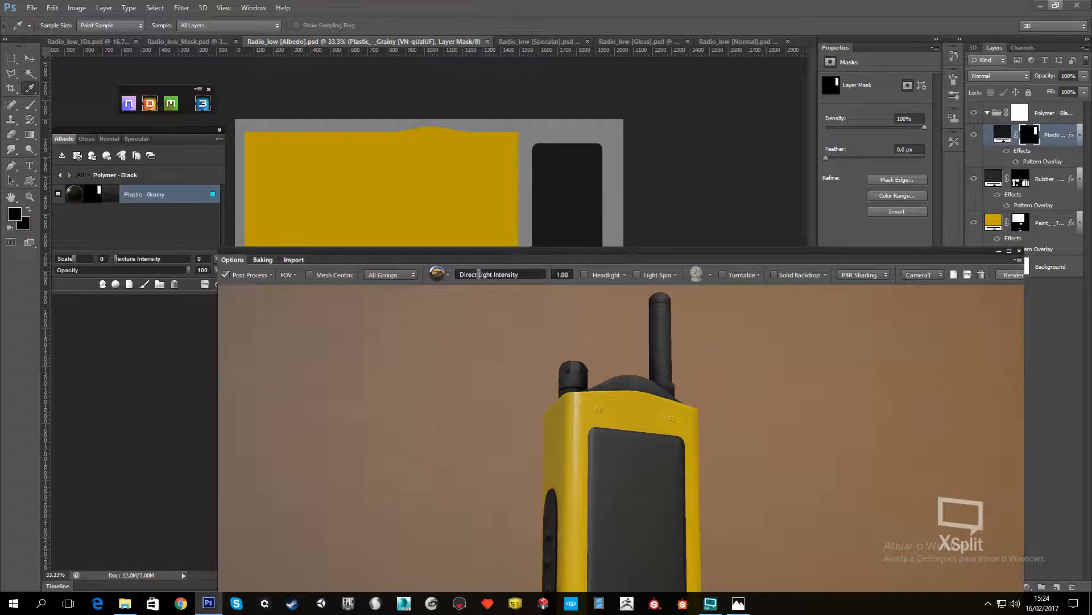
pyautogui.click(1040, 5)
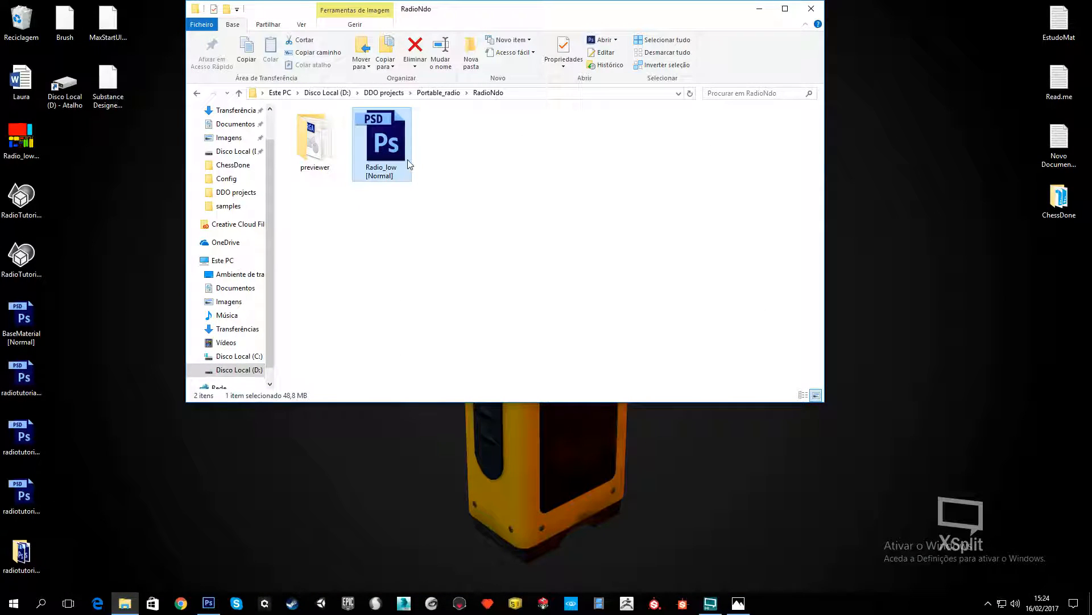
# Copy the Radio_low [Normal] file from the RadioNdo folder to the desktop and rename the copy RadioTutorialRerender
pyautogui.hotkey('ctrl', 'c')
pyautogui.click(856, 270)
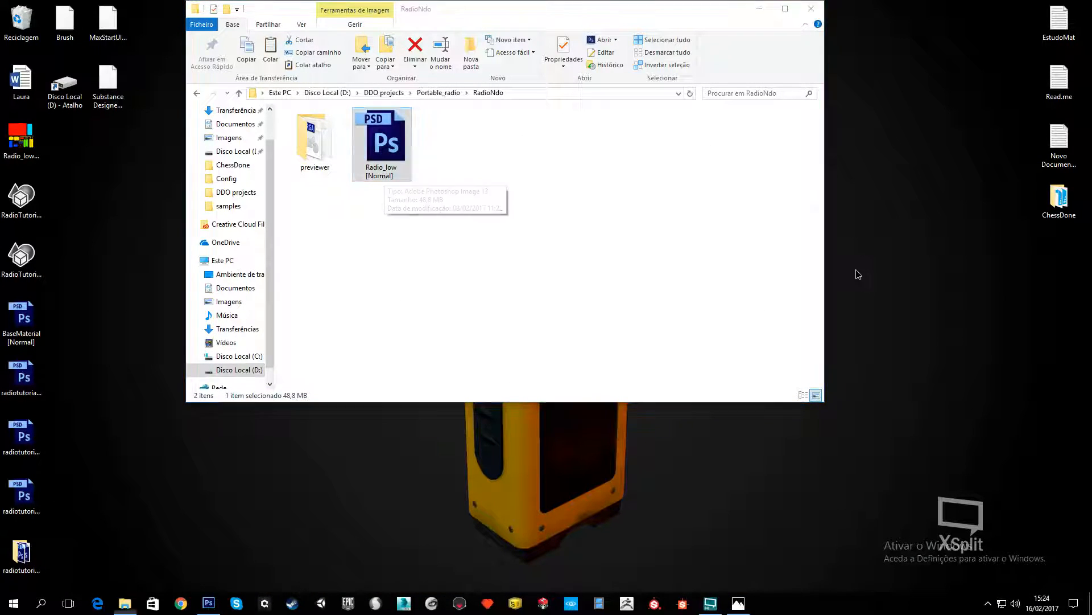
pyautogui.hotkey('ctrl', 'v')
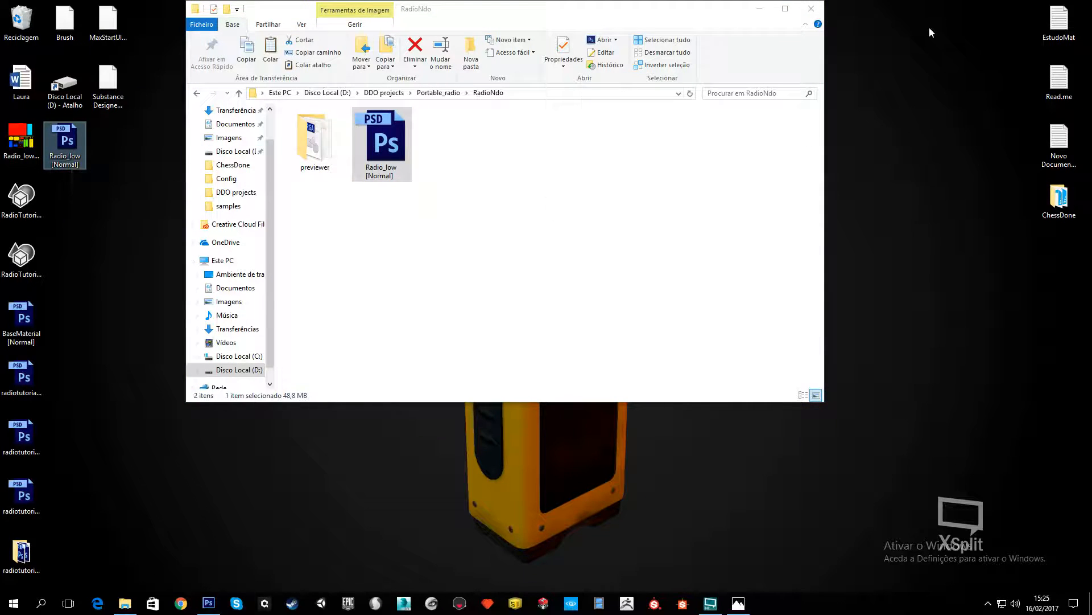
pyautogui.click(760, 9)
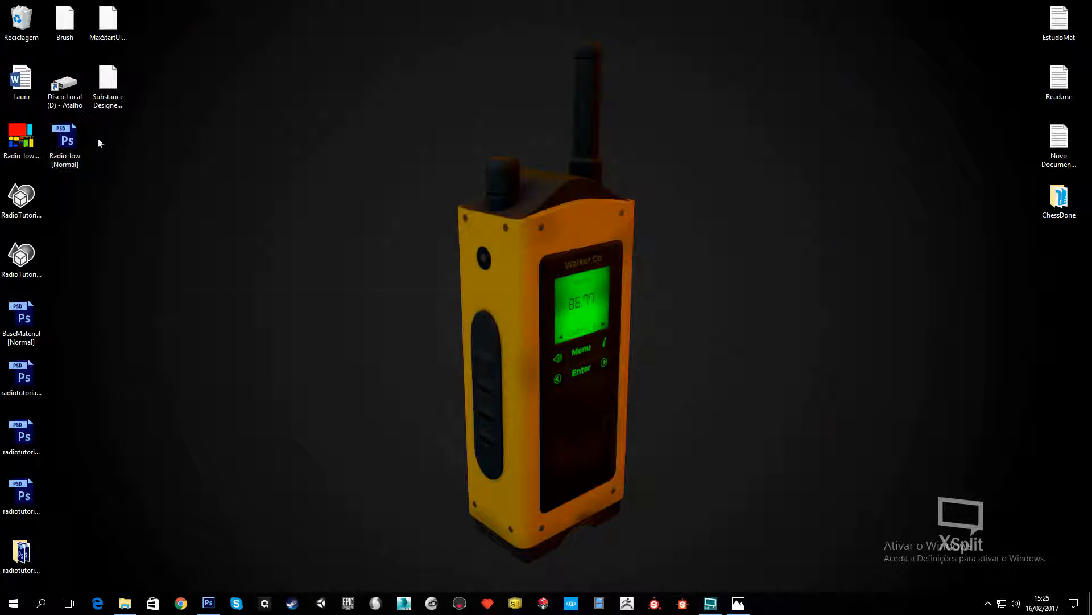
pyautogui.click(77, 165)
pyautogui.write('RadioTutorial Rerende')
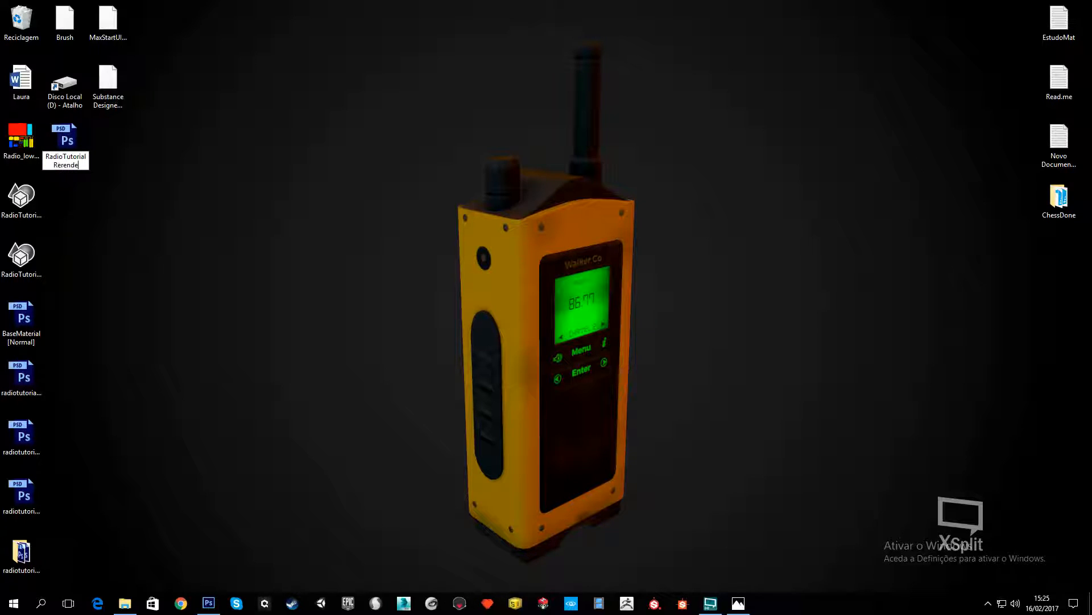
pyautogui.write('r')
pyautogui.press('Return')
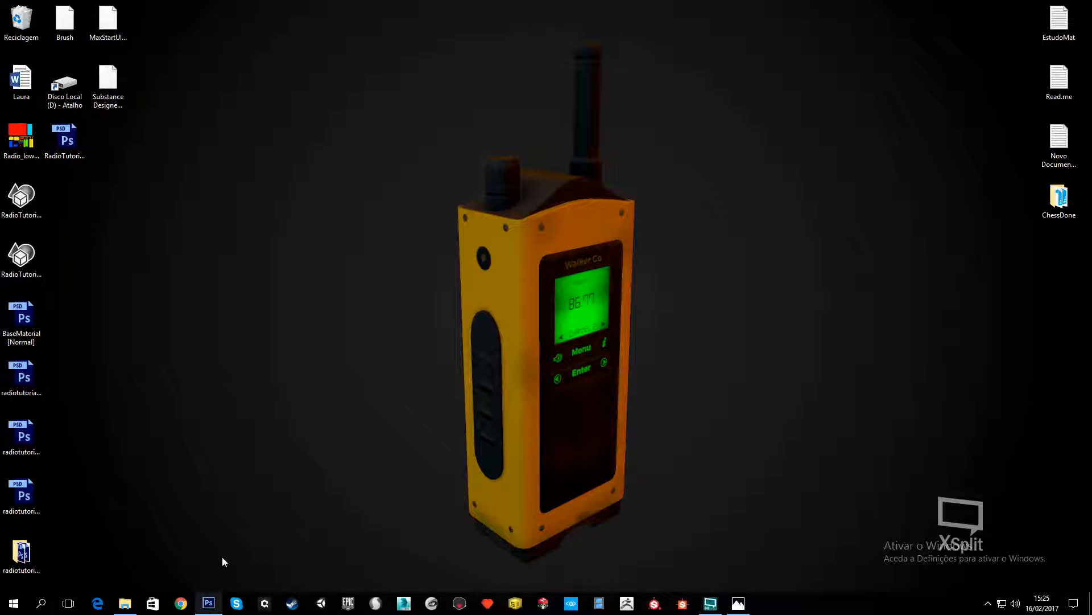
# Switch to Photoshop, load RadioTutorialRerender as the normal input in the DDO Reimporter and rerender the project
pyautogui.click(208, 603)
pyautogui.moveTo(339, 254); pyautogui.dragTo(411, 106)
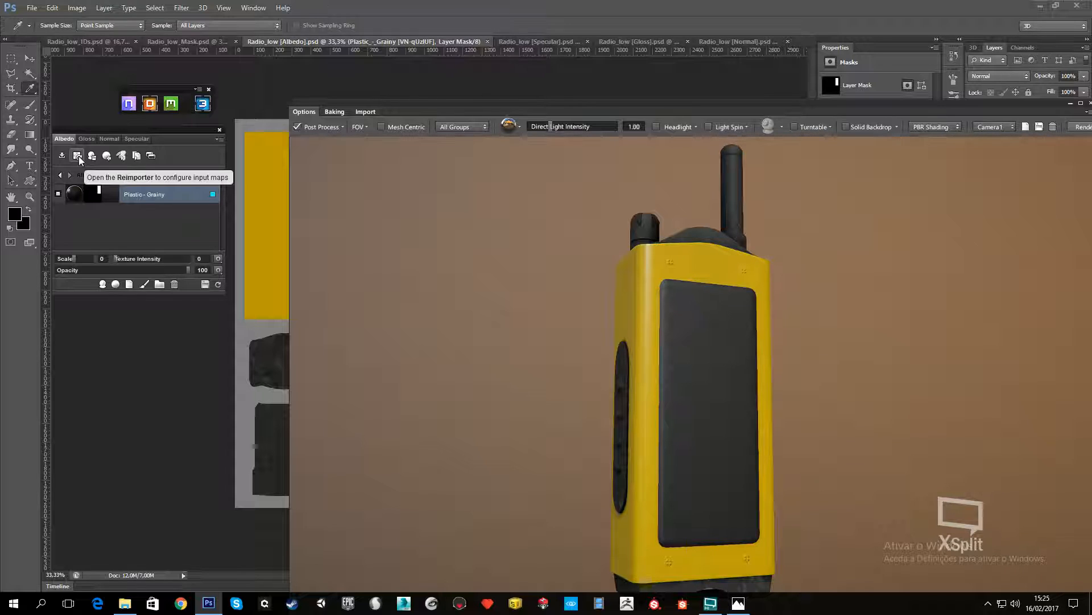
pyautogui.click(78, 156)
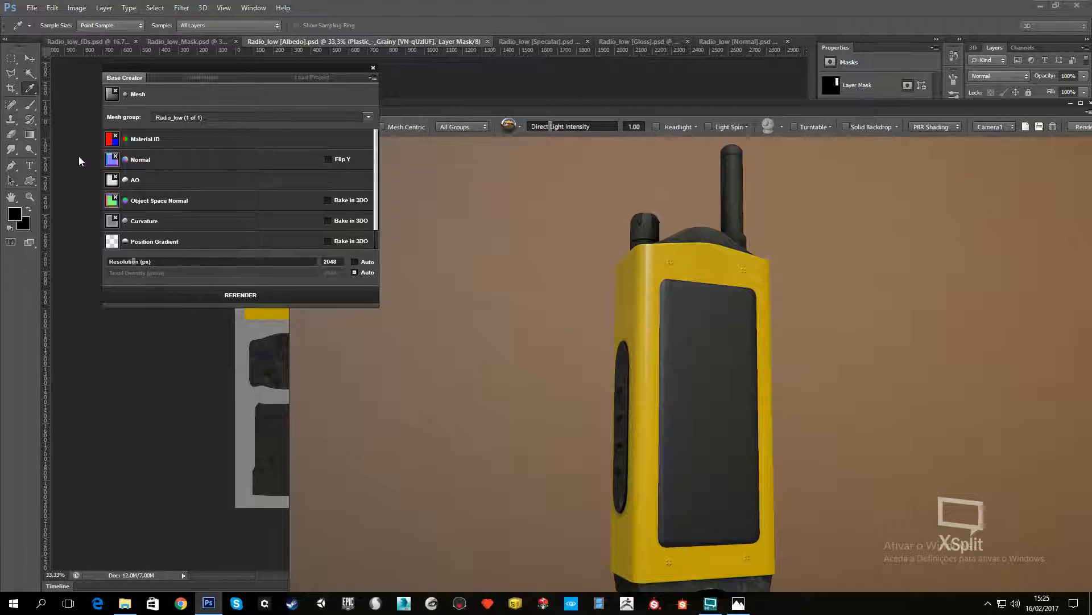
pyautogui.click(130, 164)
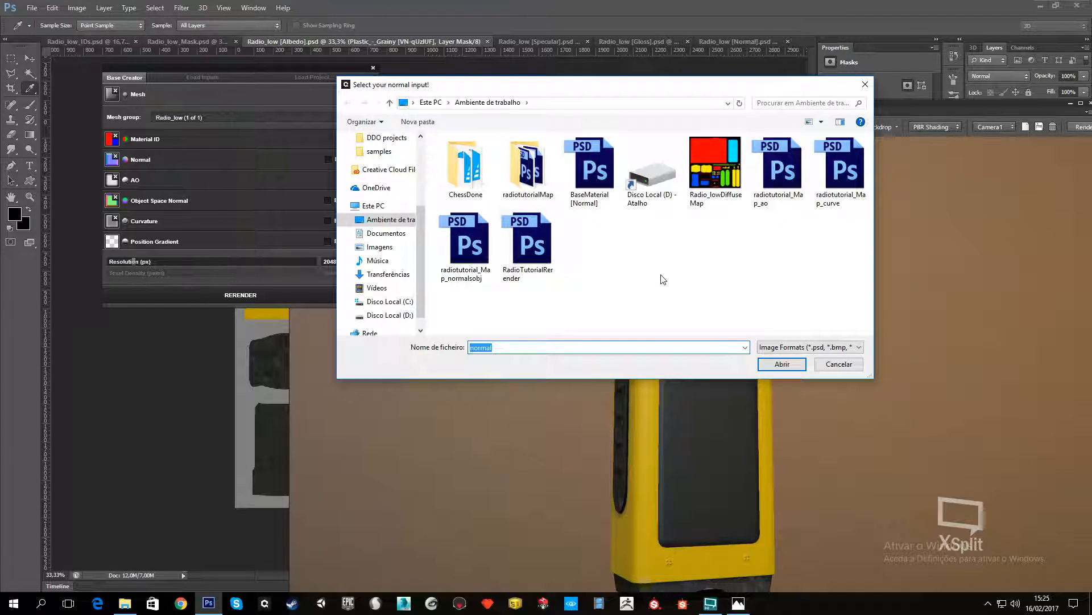
pyautogui.click(529, 259)
pyautogui.click(771, 364)
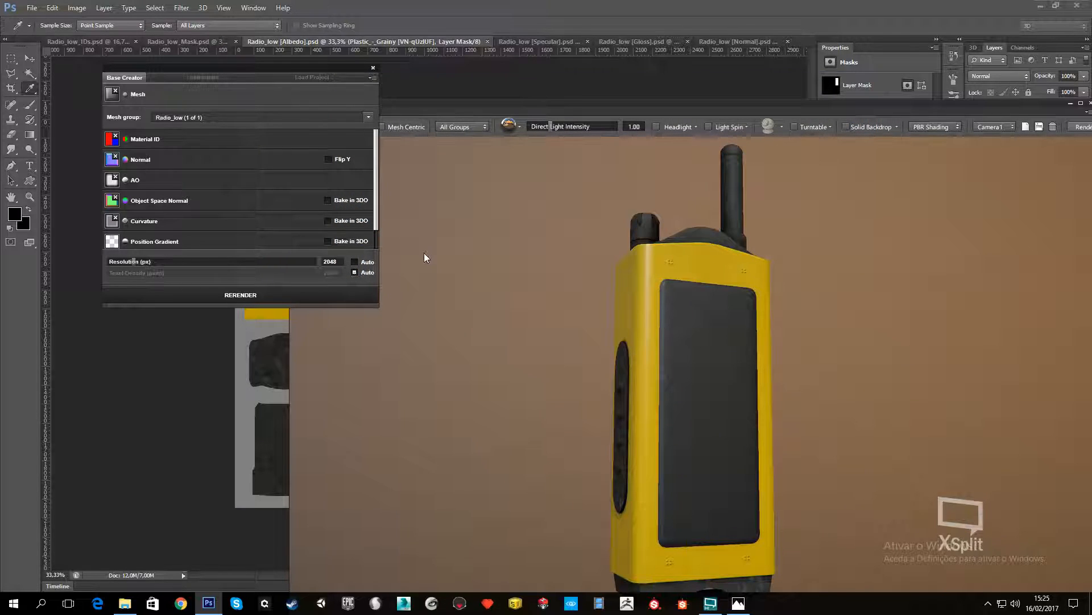
pyautogui.click(277, 298)
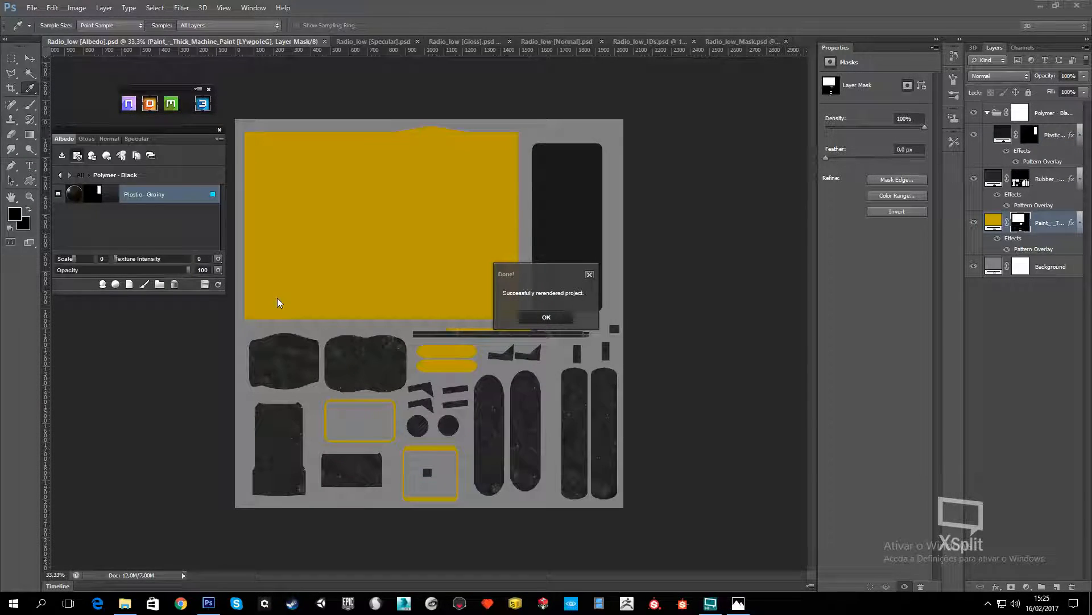
pyautogui.click(555, 319)
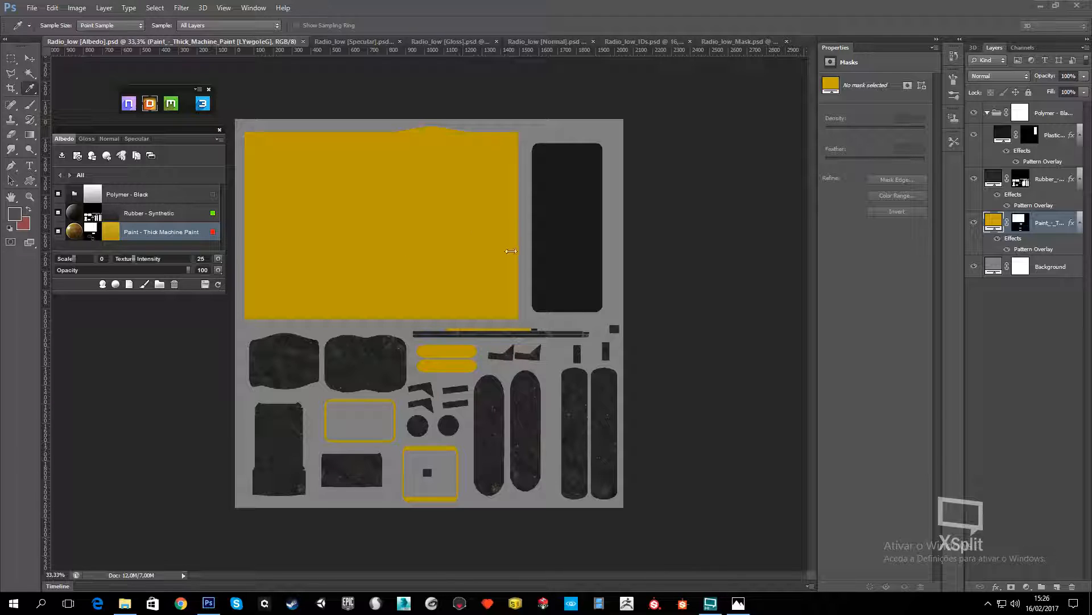
# Open the radio in the 3DO previewer, frame it from the front, and apply a different post-process preset
pyautogui.click(201, 105)
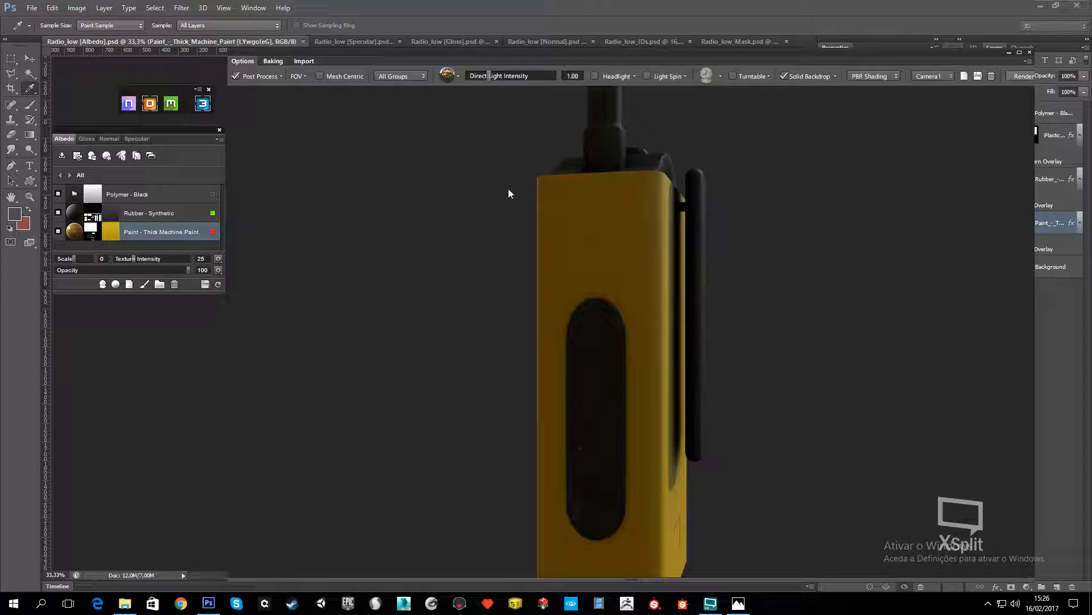
pyautogui.scroll(-5, 598, 300)
pyautogui.moveTo(598, 300); pyautogui.dragTo(718, 315)
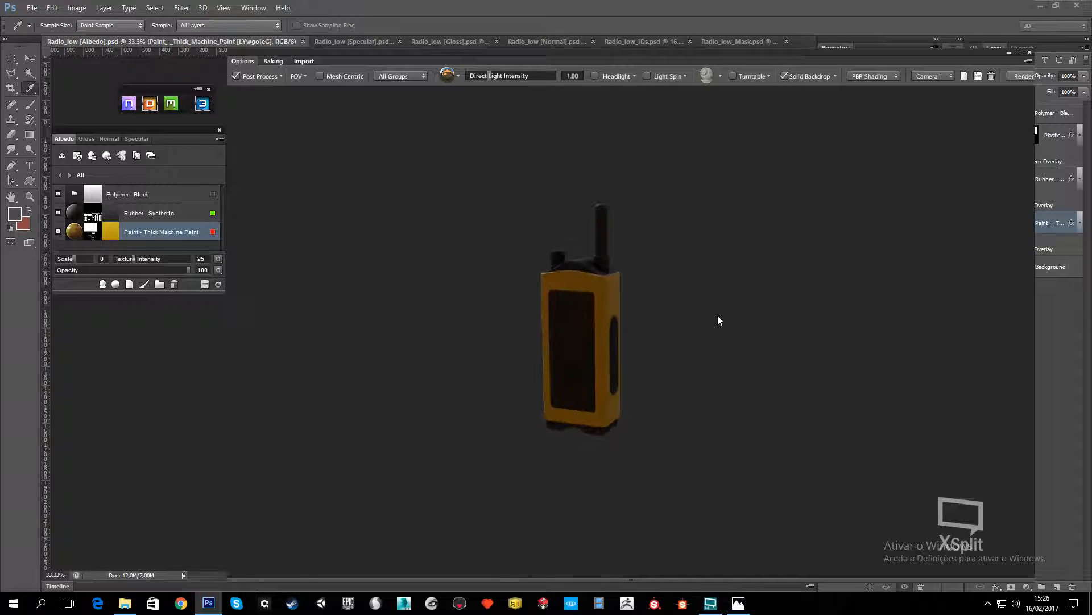
pyautogui.scroll(5, 580, 307)
pyautogui.moveTo(579, 307); pyautogui.dragTo(199, 48)
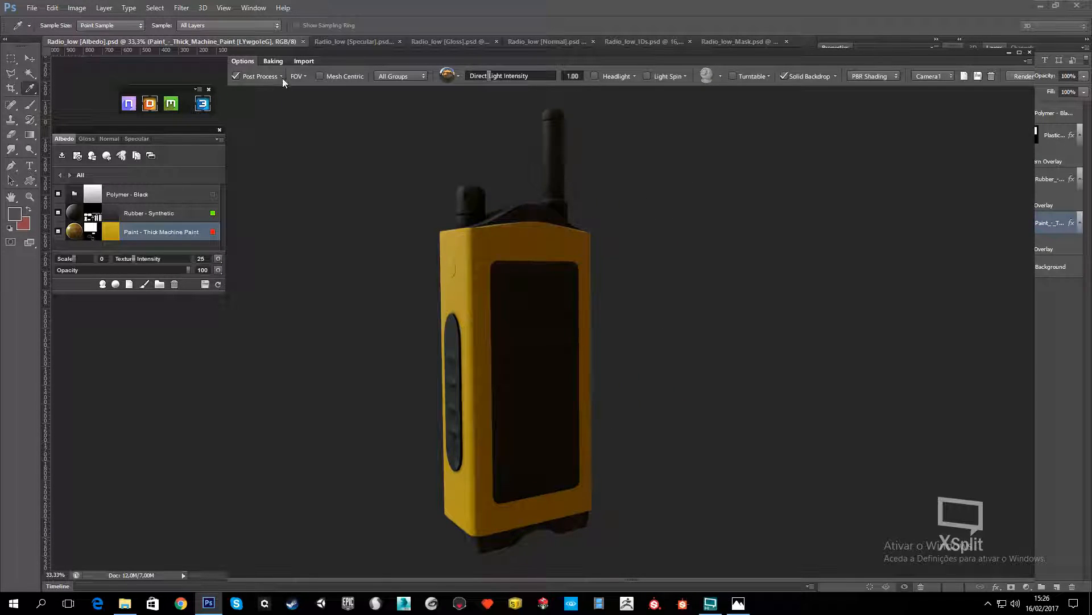
pyautogui.click(281, 76)
pyautogui.click(283, 107)
pyautogui.click(292, 154)
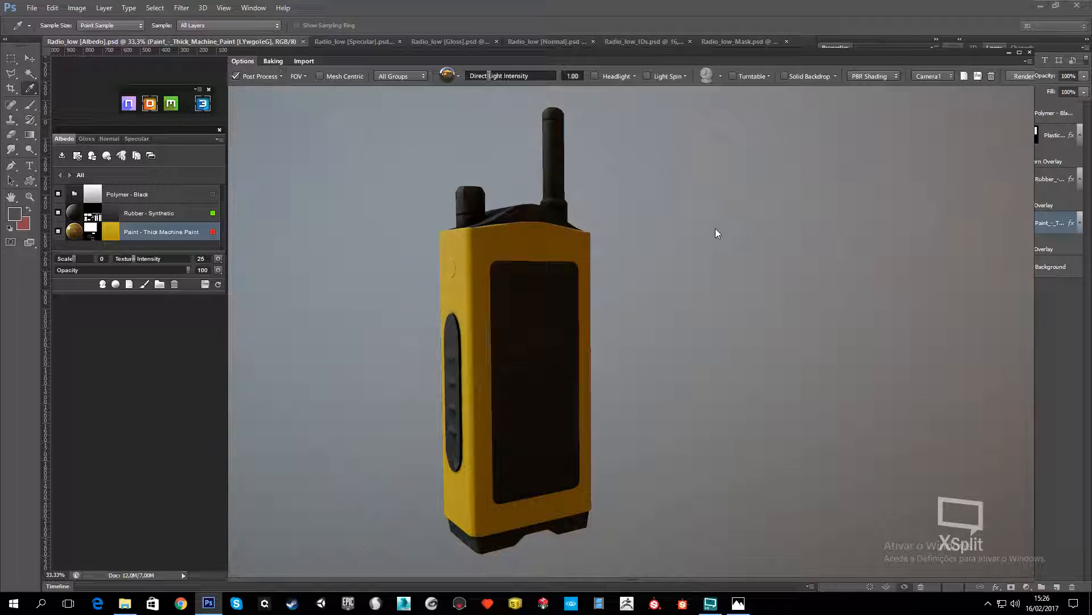
# Examine the normal-map details on the radio's front panel in the 3D preview and compare them with the albedo texture
pyautogui.scroll(-1, 654, 205)
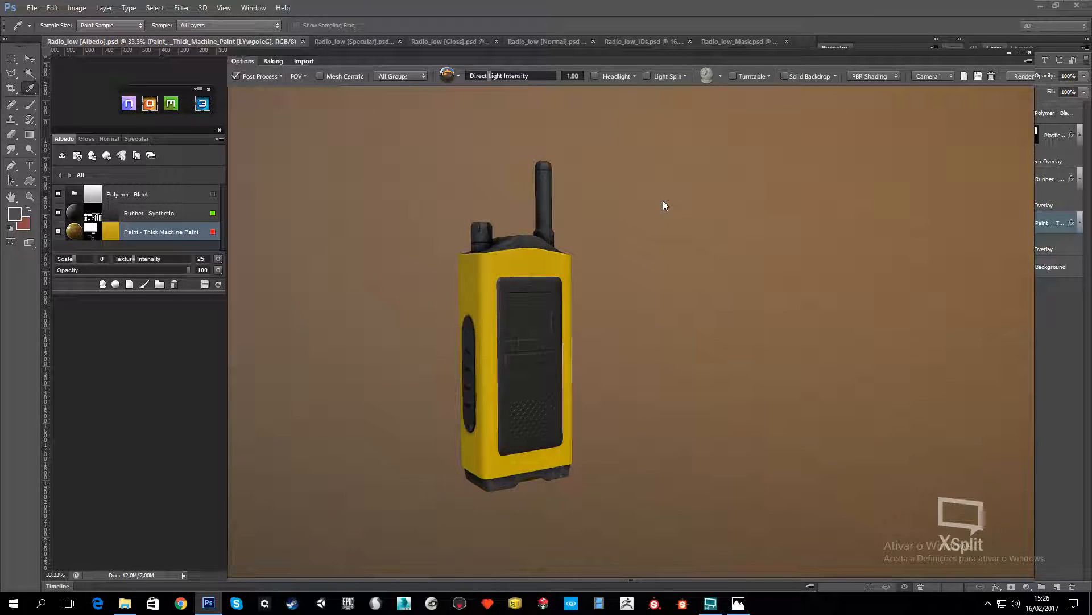
pyautogui.moveTo(663, 201); pyautogui.dragTo(580, 272)
pyautogui.scroll(3, 581, 262)
pyautogui.moveTo(582, 256); pyautogui.dragTo(608, 220, button='middle')
pyautogui.scroll(-4, 609, 220)
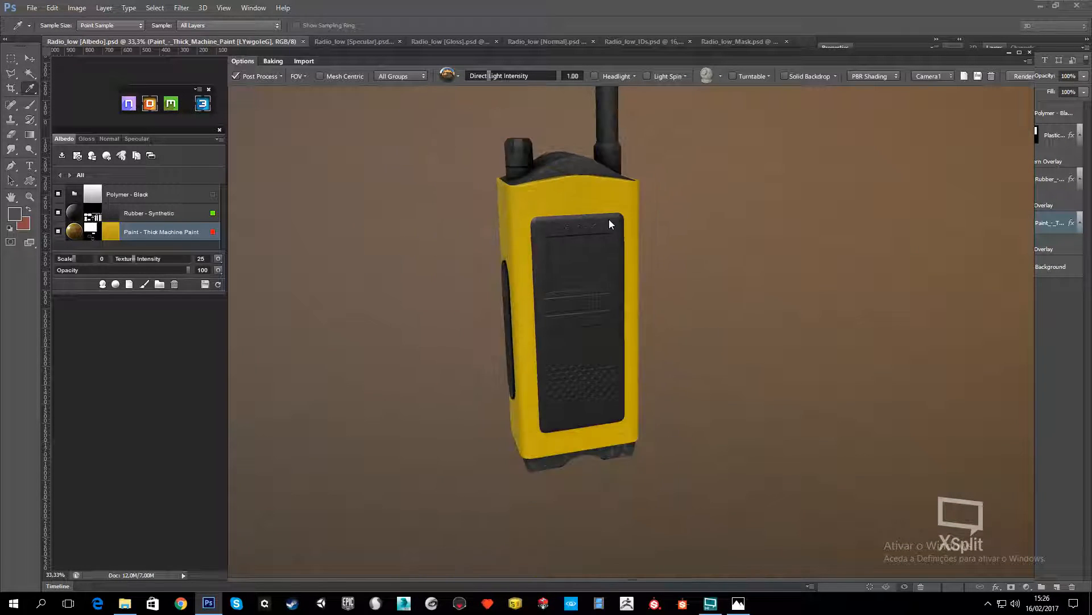
pyautogui.moveTo(609, 220); pyautogui.dragTo(595, 237)
pyautogui.scroll(2, 608, 283)
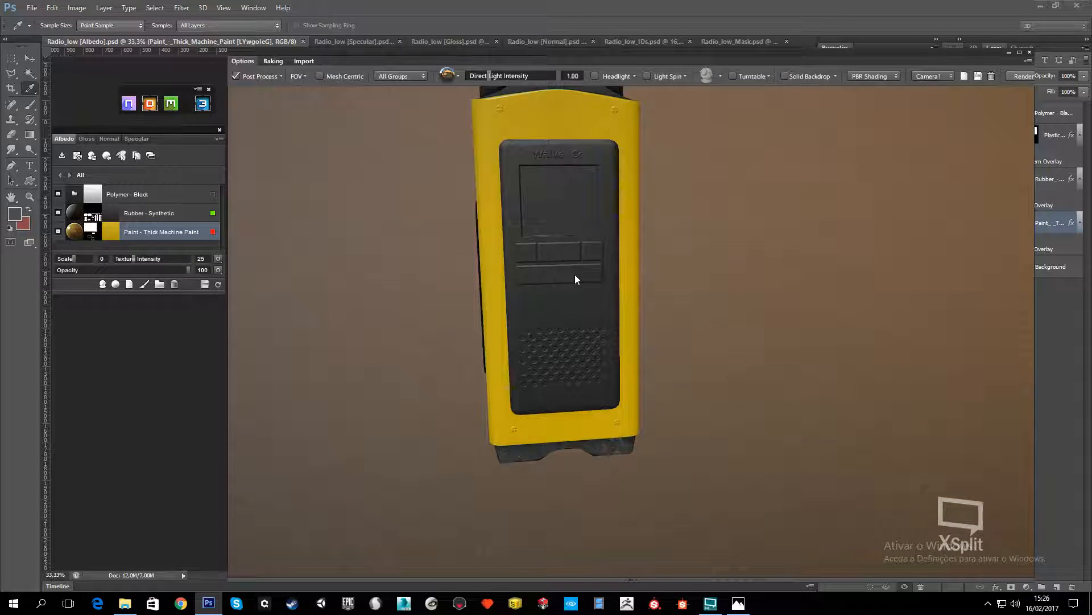
pyautogui.moveTo(575, 274); pyautogui.dragTo(596, 270)
pyautogui.scroll(-2, 596, 271)
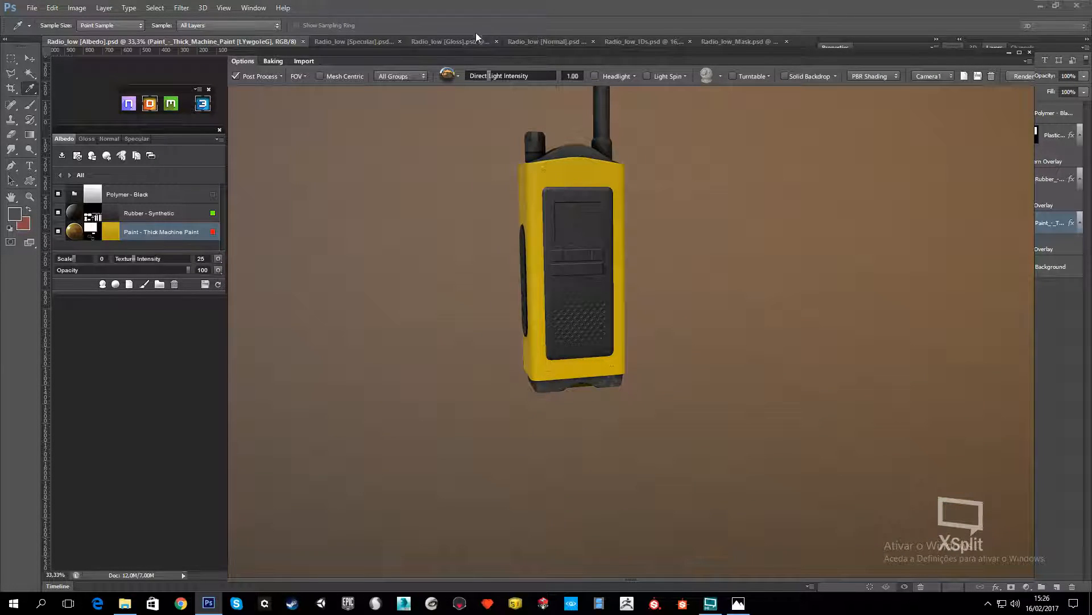
pyautogui.moveTo(486, 52); pyautogui.dragTo(823, 224)
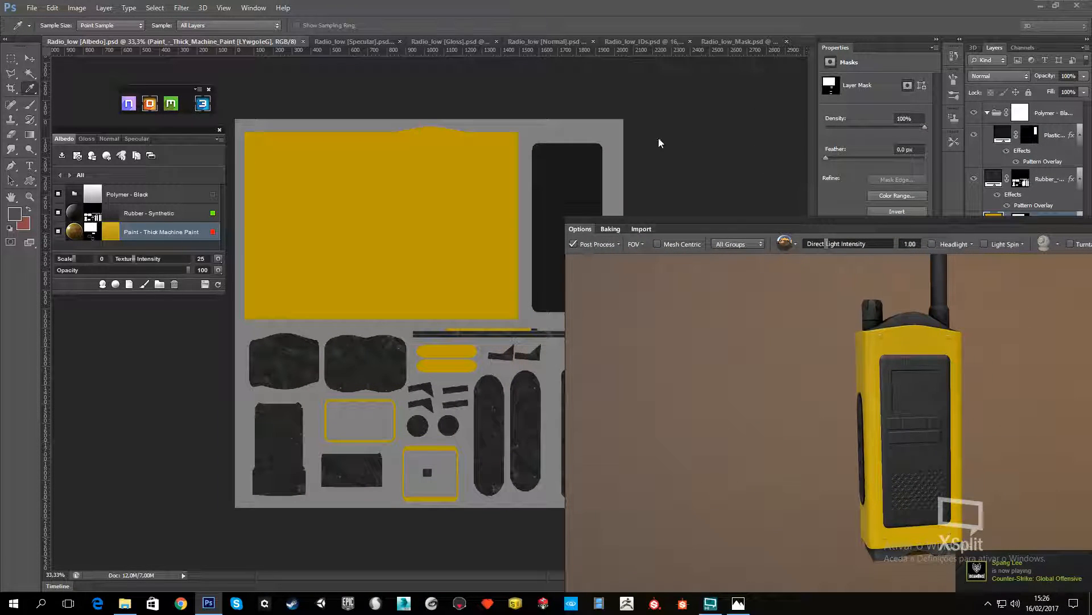
pyautogui.keyDown('alt'); pyautogui.scroll(5, 627, 165); pyautogui.keyUp('alt')
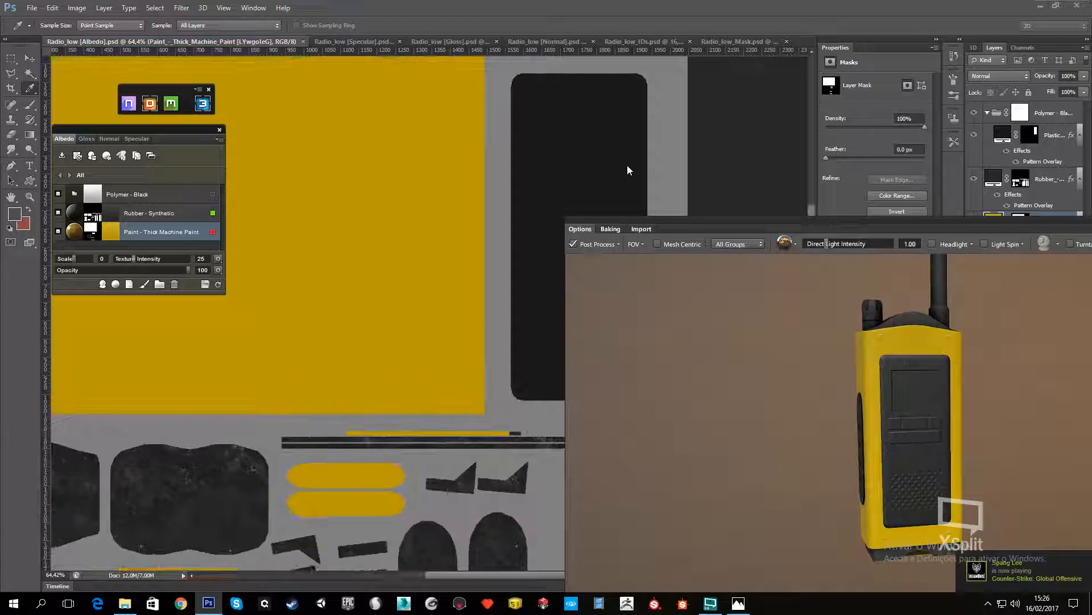
pyautogui.moveTo(882, 228); pyautogui.dragTo(637, 87)
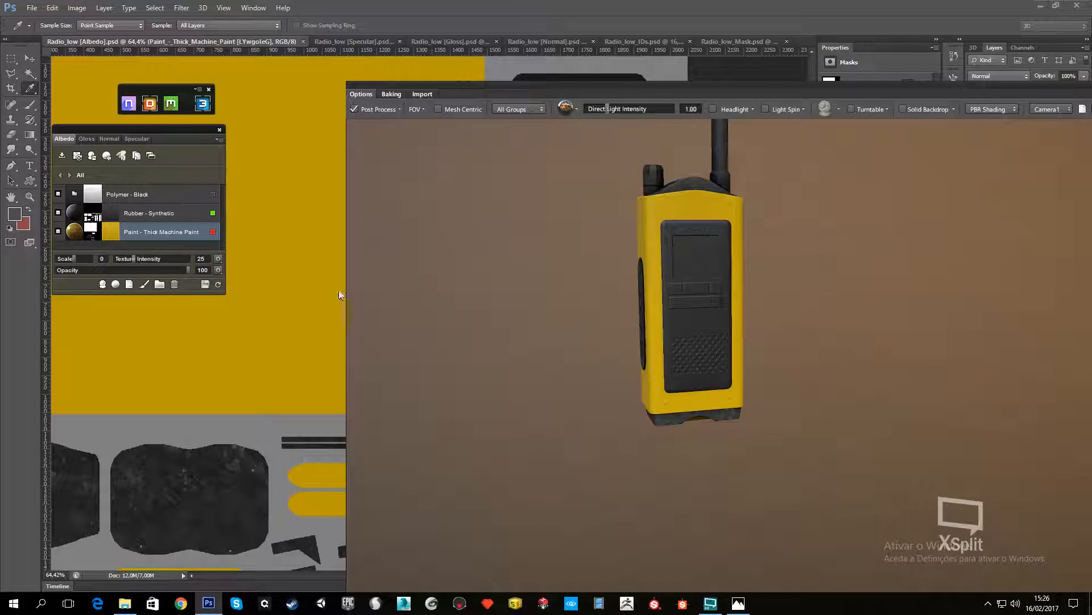
# Search the material library for steel and add the Steel - Dusty material above the Thick Machine Paint layer
pyautogui.click(116, 284)
pyautogui.click(138, 166)
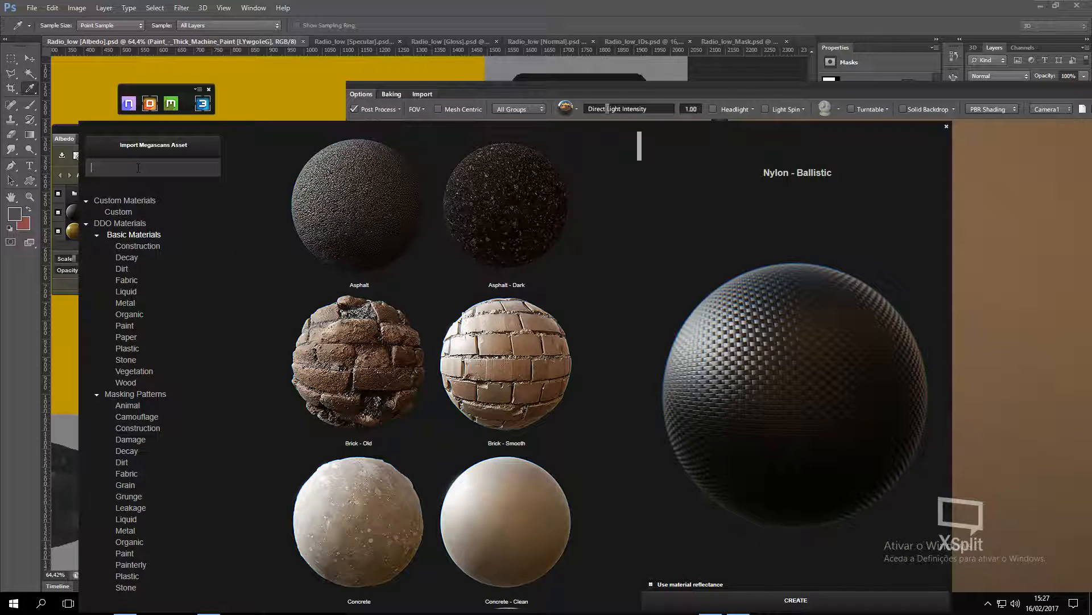
pyautogui.press('Return')
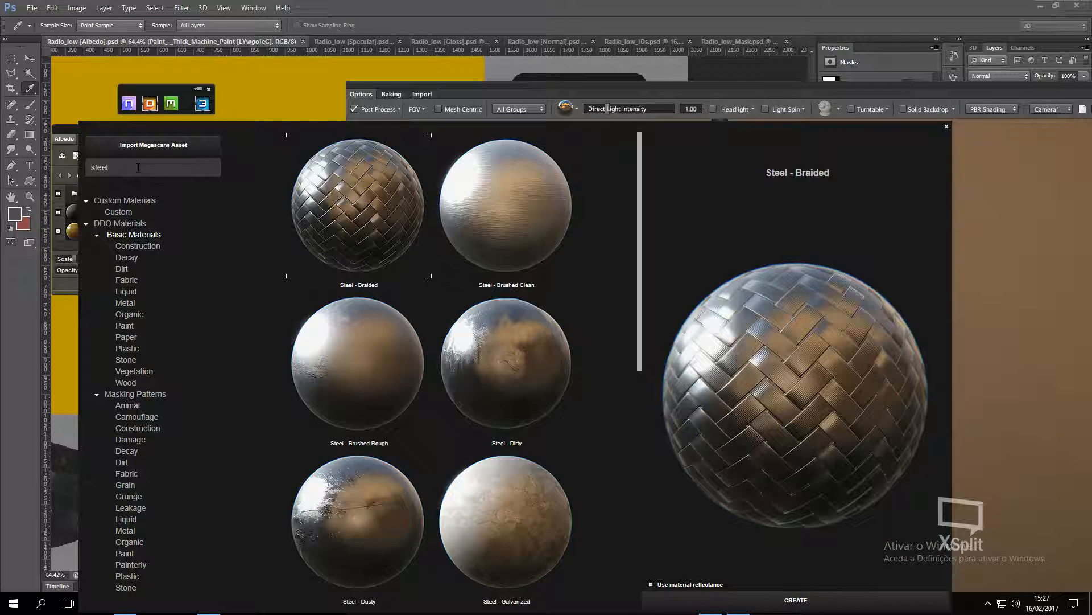
pyautogui.scroll(-2, 363, 487)
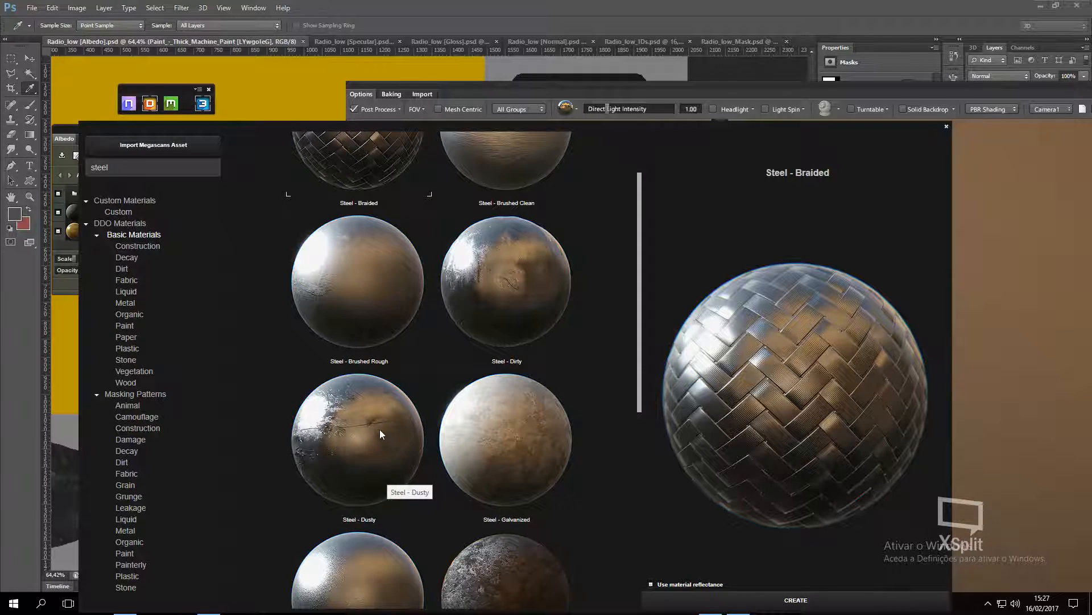
pyautogui.click(380, 429)
pyautogui.scroll(-1, 541, 479)
pyautogui.scroll(-1, 546, 486)
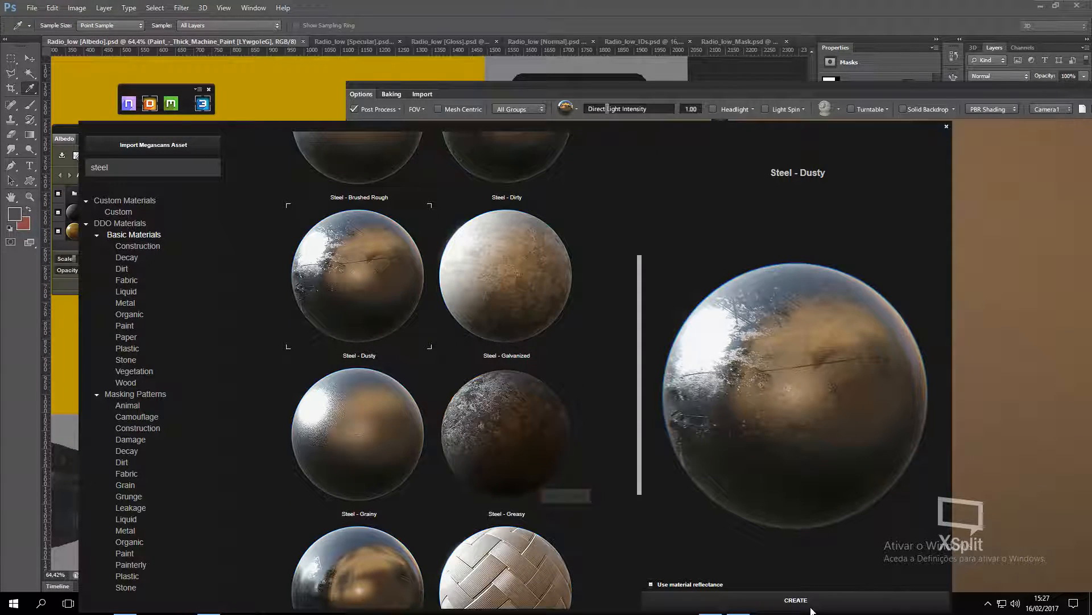
pyautogui.click(796, 600)
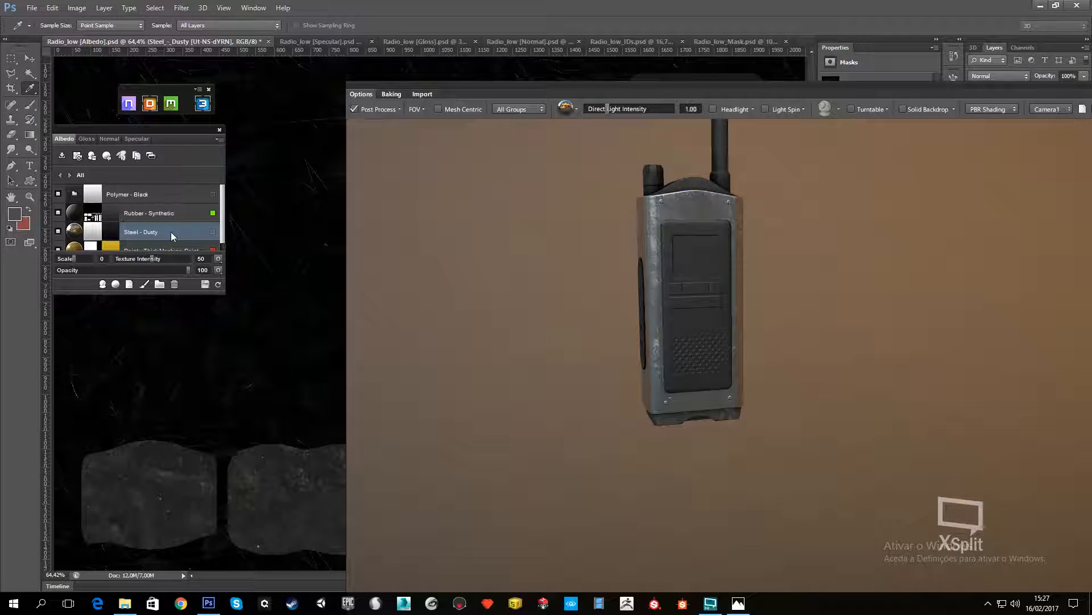
# Open the Steel - Dusty layer's Dynamask for painting in full shaded mode
pyautogui.scroll(-1, 153, 225)
pyautogui.rightClick(149, 226)
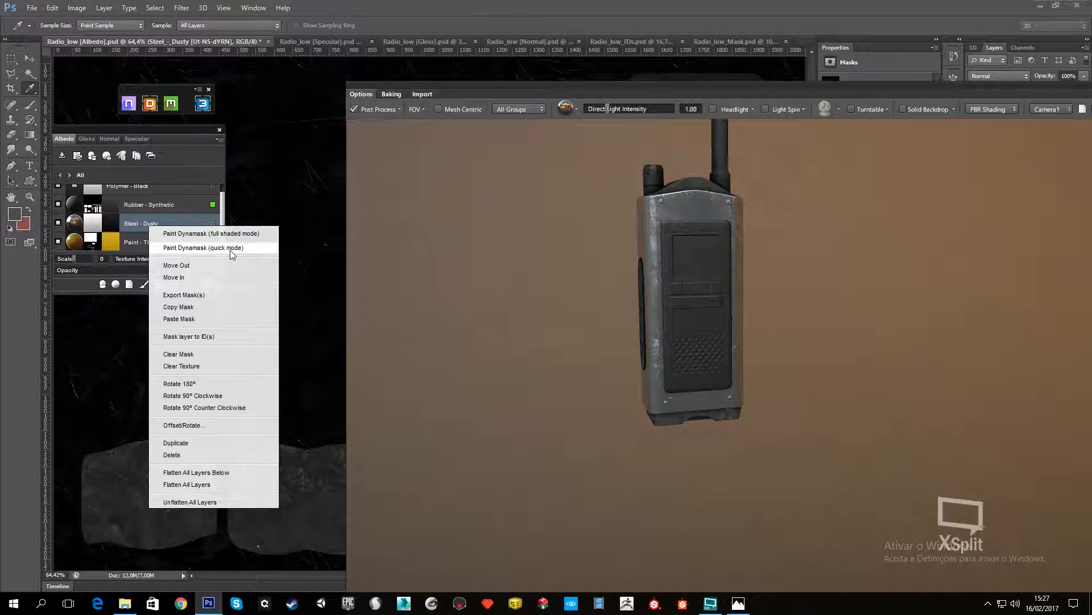
pyautogui.click(95, 225)
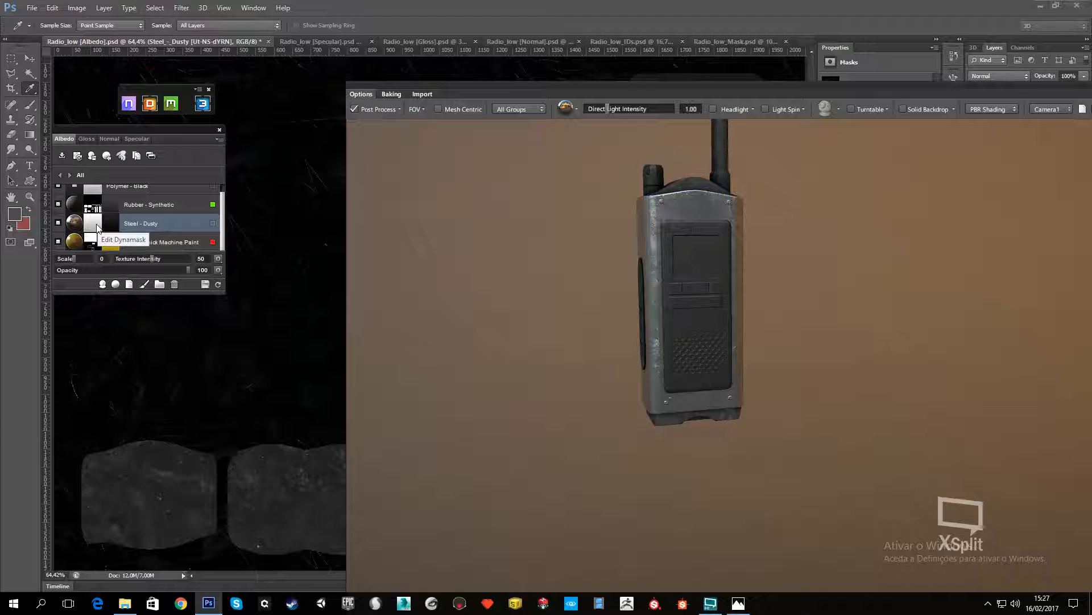
pyautogui.click(97, 227)
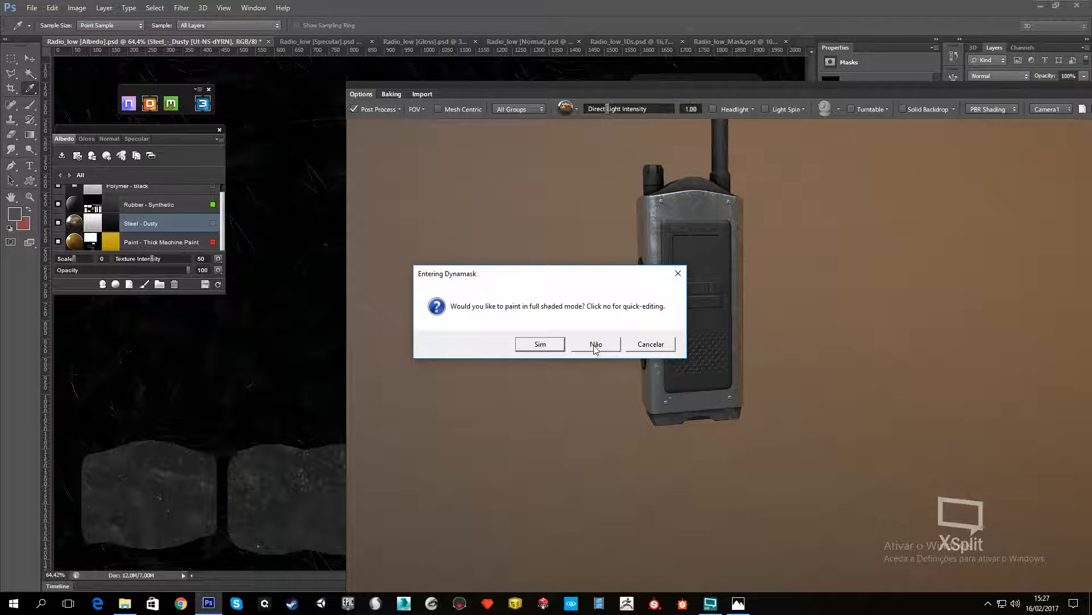
pyautogui.click(550, 345)
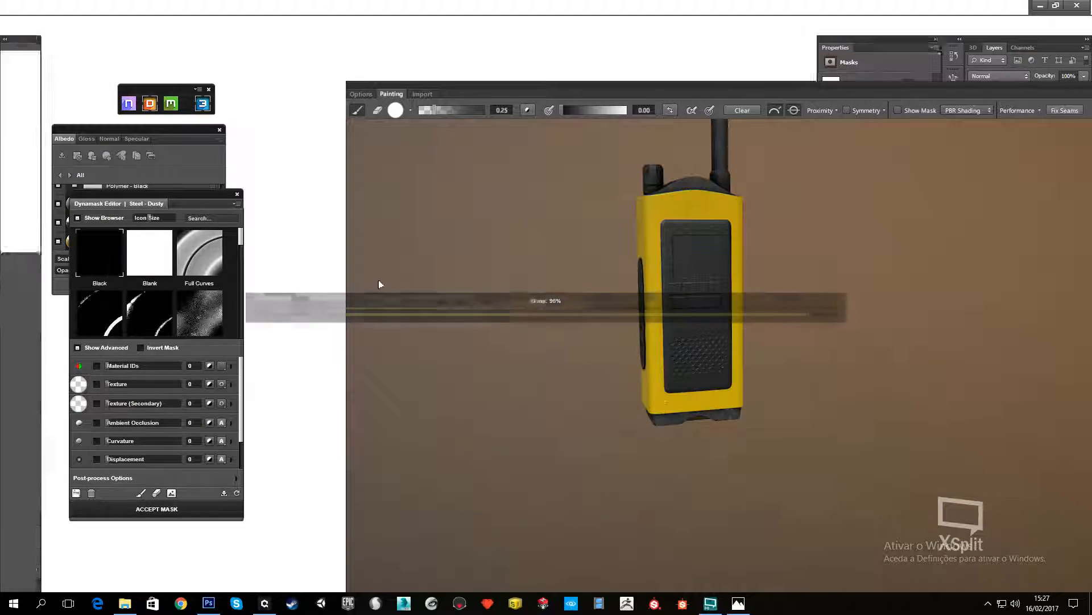
# Set the brush opacity and value to 1.00, shrink the brush to screw size, and mask steel onto the radio front's upper-right screw
pyautogui.moveTo(732, 173); pyautogui.dragTo(668, 233, button='middle')
pyautogui.scroll(5, 668, 232)
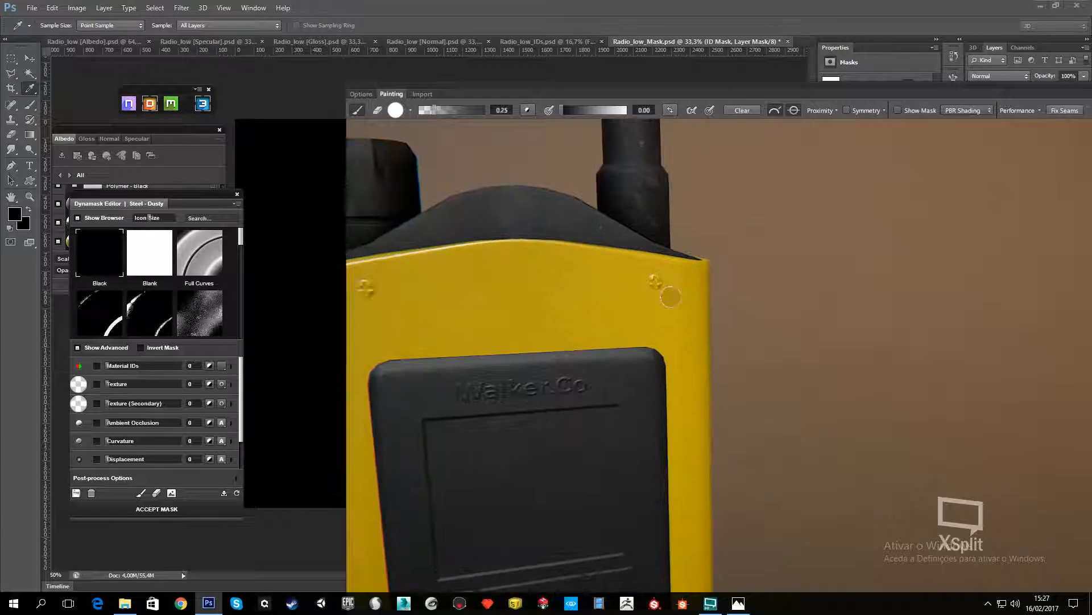
pyautogui.moveTo(540, 234); pyautogui.dragTo(571, 252, button='middle')
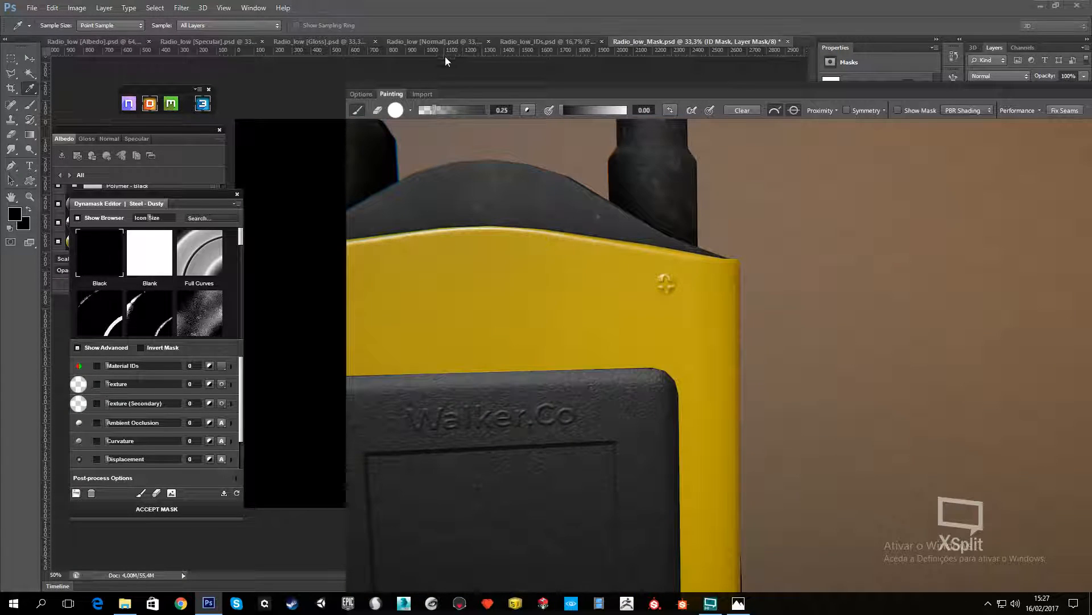
pyautogui.moveTo(575, 110); pyautogui.dragTo(626, 110)
pyautogui.scroll(2, 672, 273)
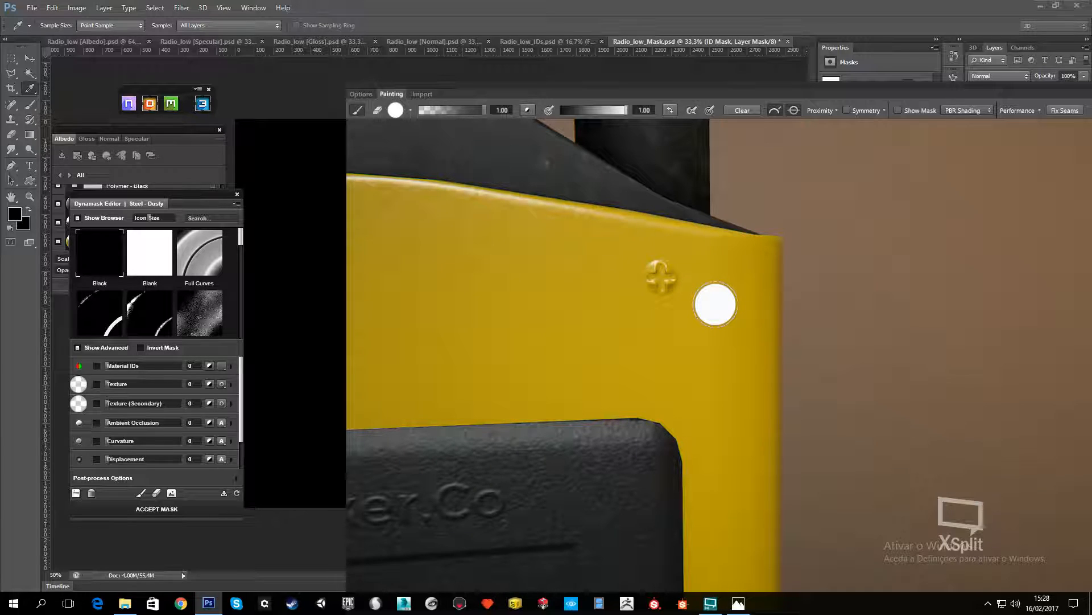
pyautogui.moveTo(715, 304)
pyautogui.mouseDown(button='right')
pyautogui.moveTo(751, 304)
pyautogui.moveTo(707, 304)
pyautogui.mouseUp(button='right')
pyautogui.moveTo(663, 276)
pyautogui.mouseDown(button='right')
pyautogui.moveTo(639, 276)
pyautogui.moveTo(649, 276)
pyautogui.mouseUp(button='right')
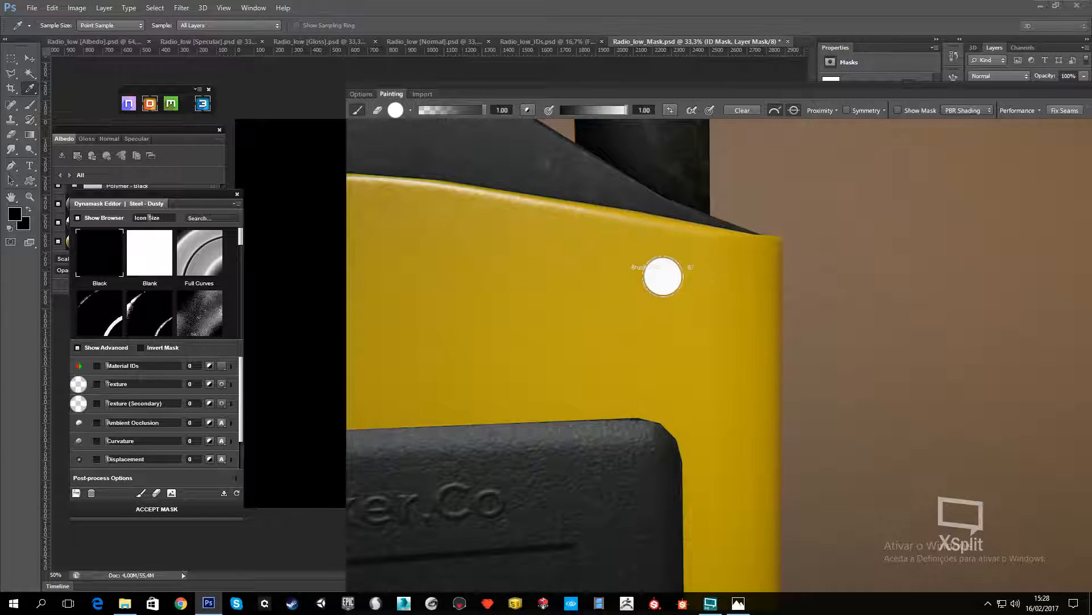
# Mask steel onto the remaining upper screw and both lower screws of the radio's front
pyautogui.scroll(-10, 727, 378)
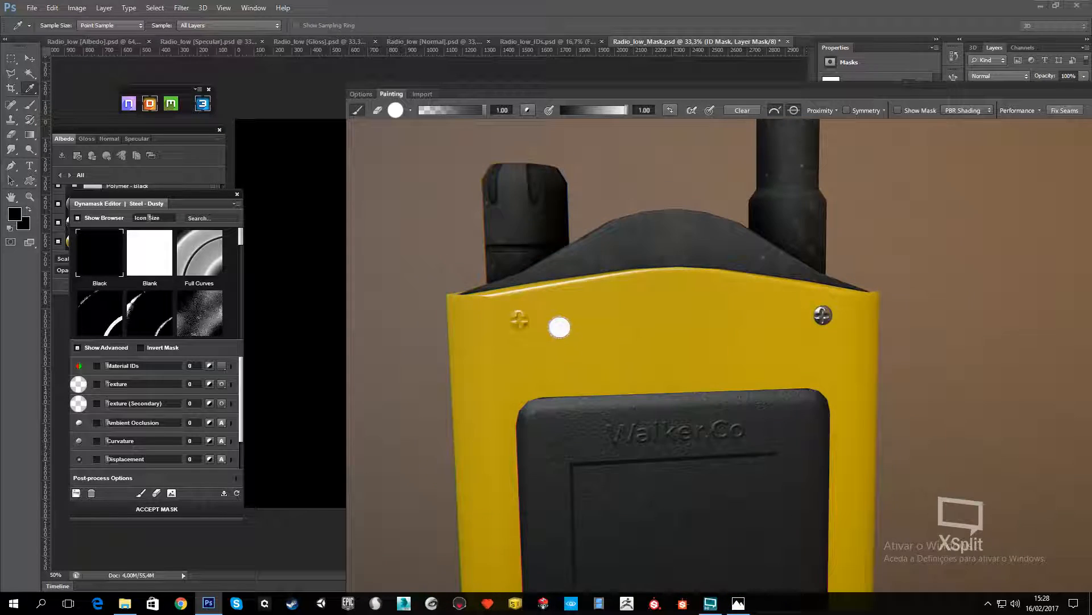
pyautogui.scroll(2, 560, 327)
pyautogui.scroll(-10, 478, 310)
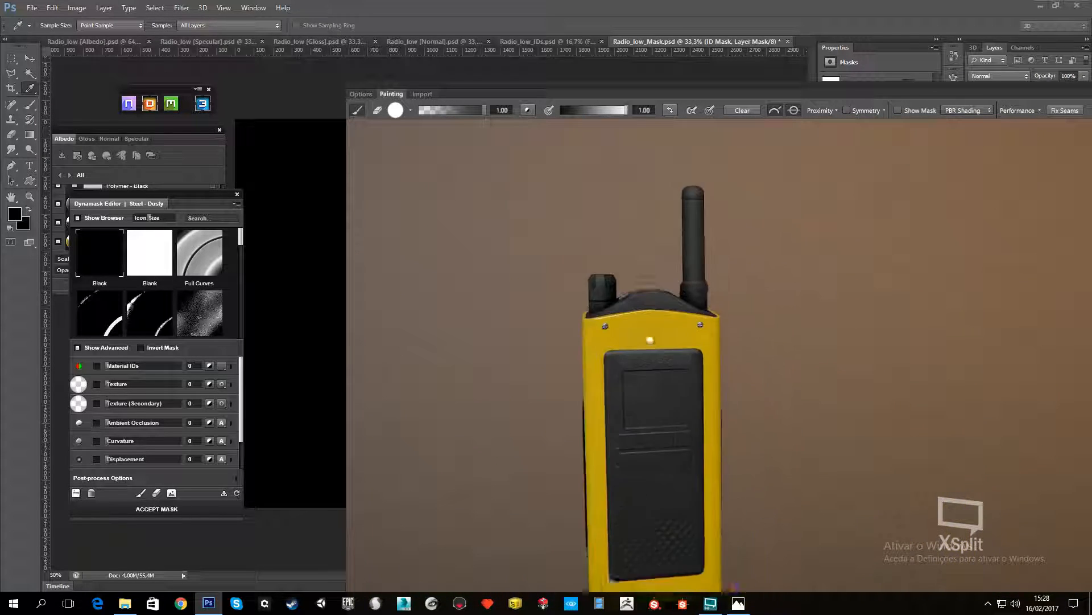
pyautogui.scroll(10, 651, 340)
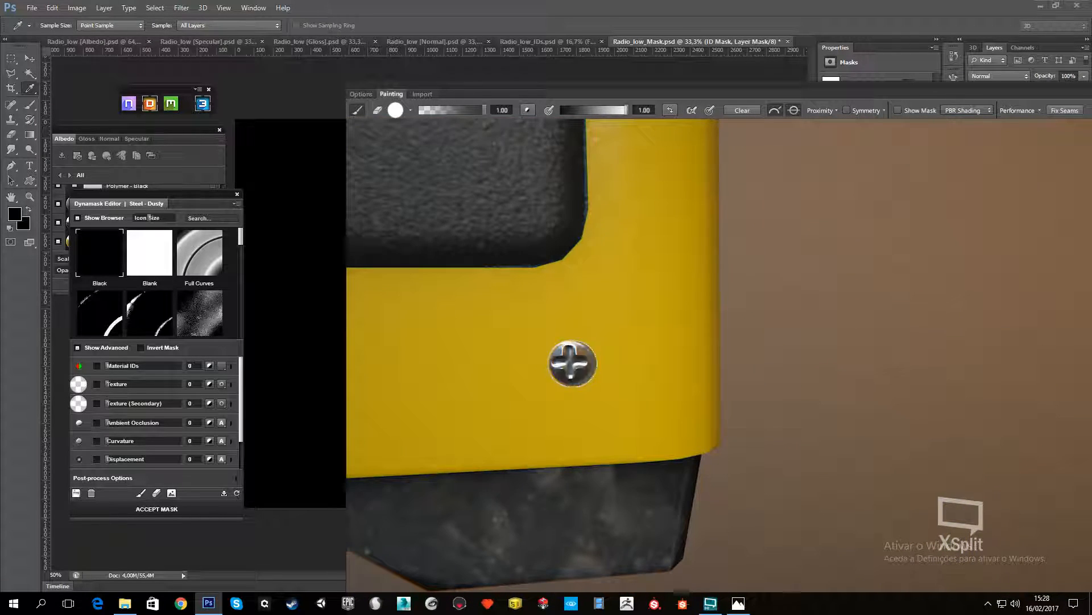
pyautogui.scroll(-6, 575, 390)
pyautogui.scroll(1, 663, 405)
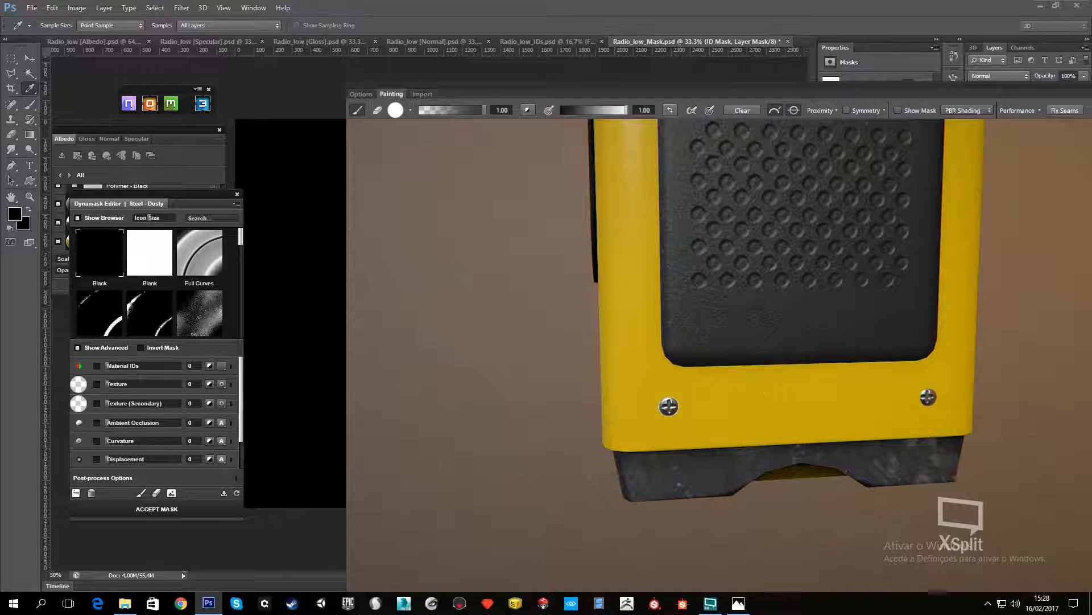
# Shrink the brush to the stroke width of the Walker.Co lettering and paint a steel dab at the start of the W
pyautogui.scroll(-6, 756, 305)
pyautogui.scroll(7, 732, 239)
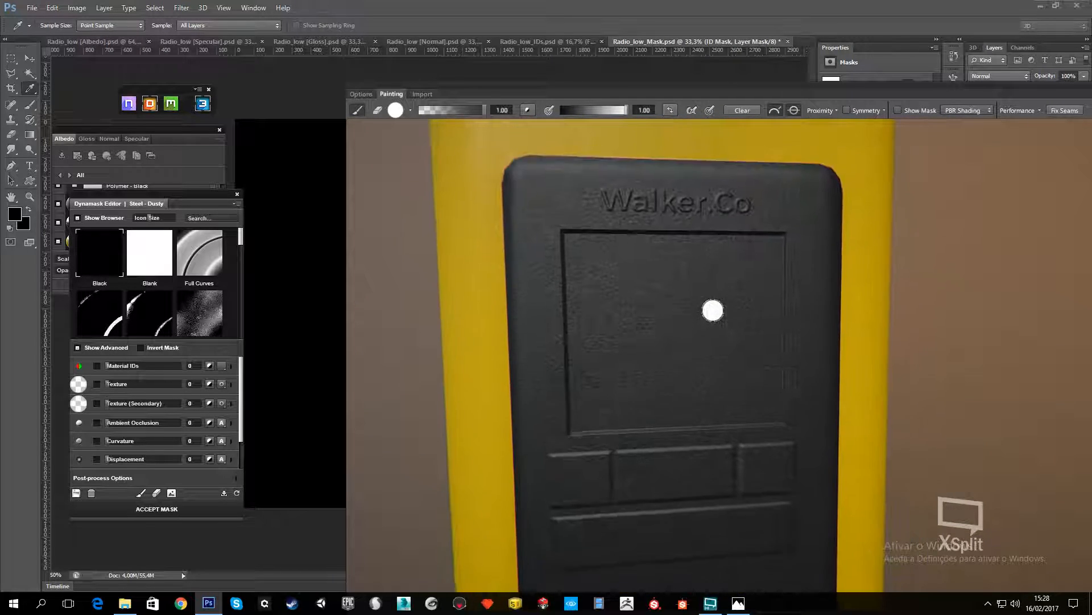
pyautogui.scroll(5, 624, 166)
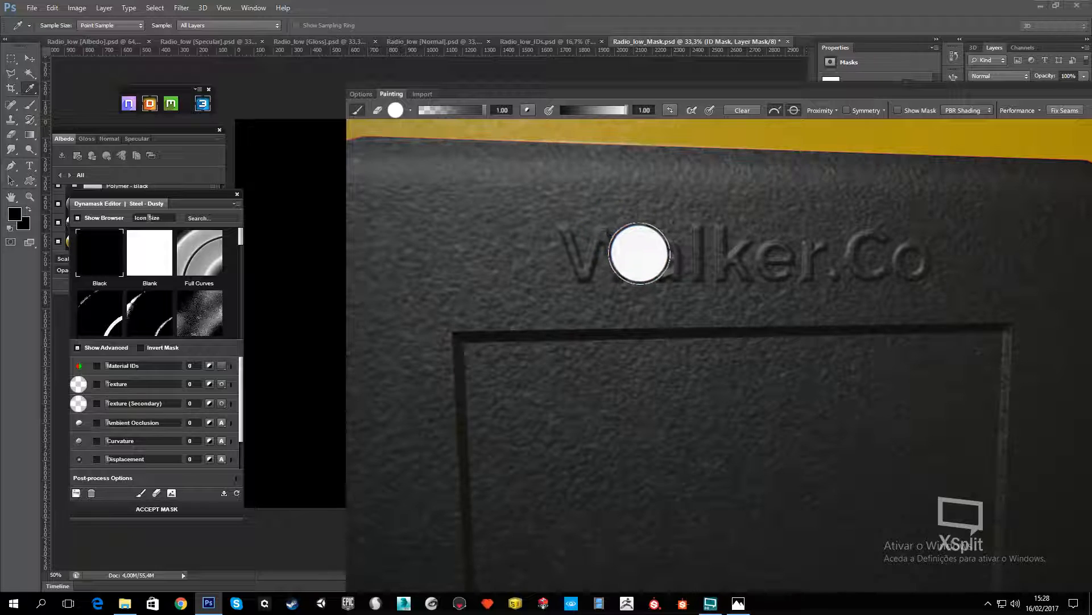
pyautogui.press('[')
pyautogui.press('[')
pyautogui.press('[')
pyautogui.scroll(2, 567, 231)
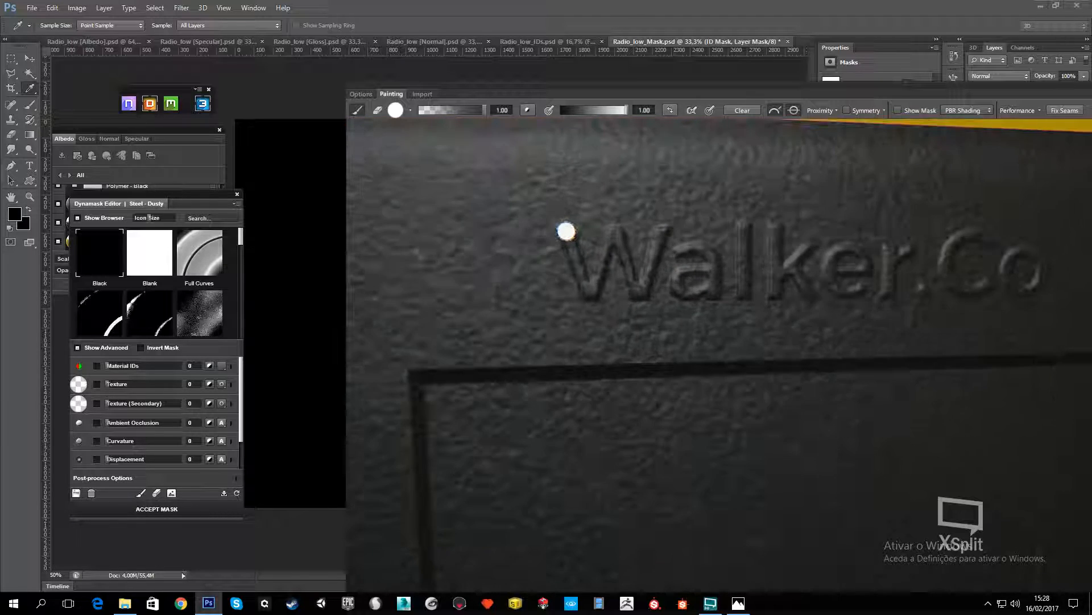
pyautogui.scroll(2, 567, 231)
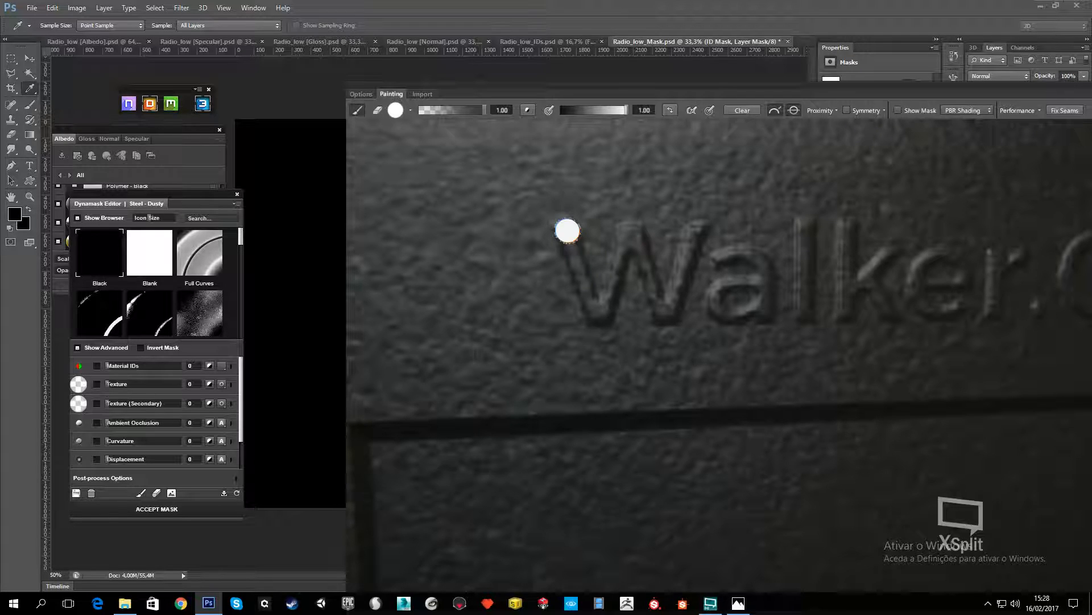
# Accept the current mask and reopen the Steel - Dusty layer's Dynamask for painting in full shaded mode
pyautogui.scroll(-5, 626, 249)
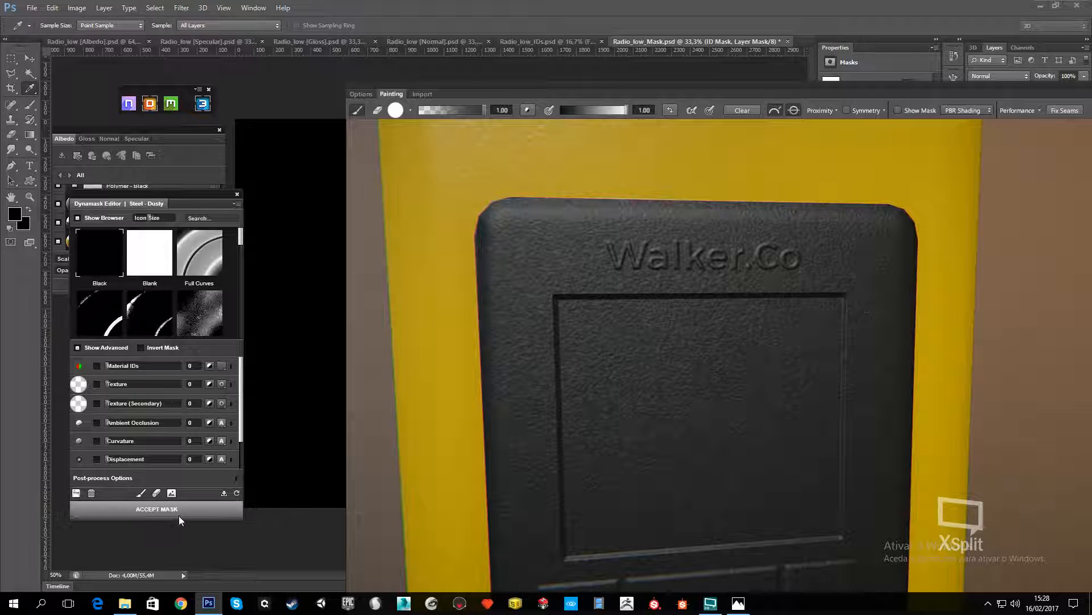
pyautogui.doubleClick(150, 284)
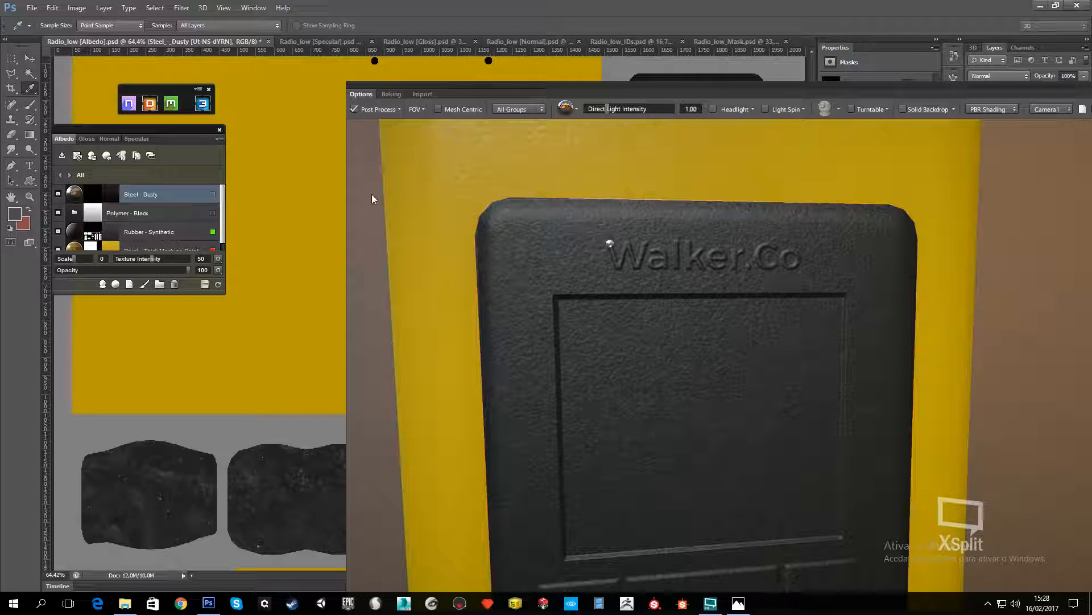
pyautogui.click(101, 193)
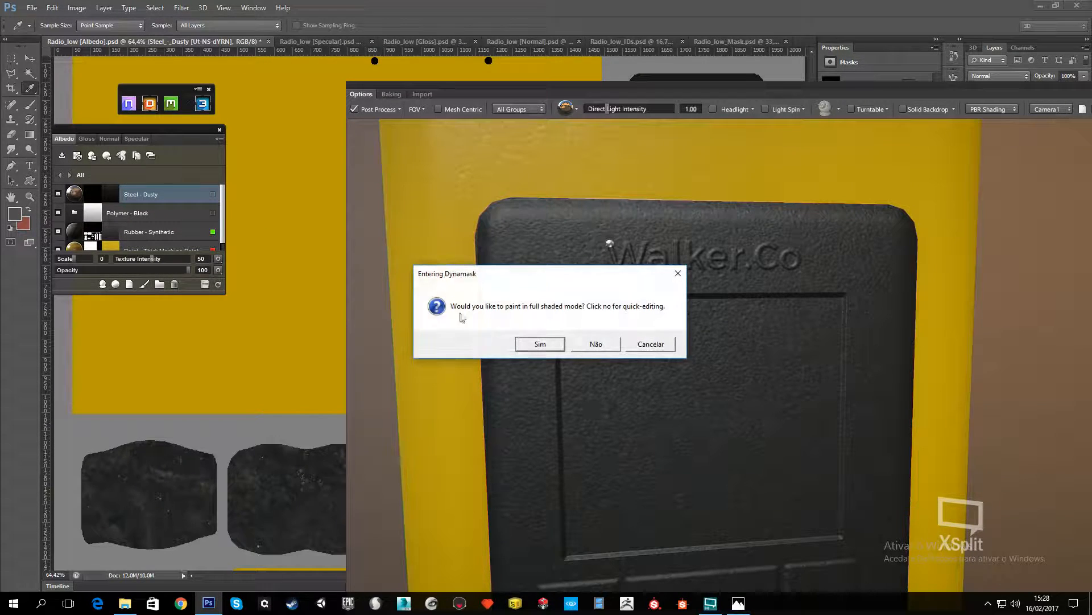
pyautogui.click(541, 345)
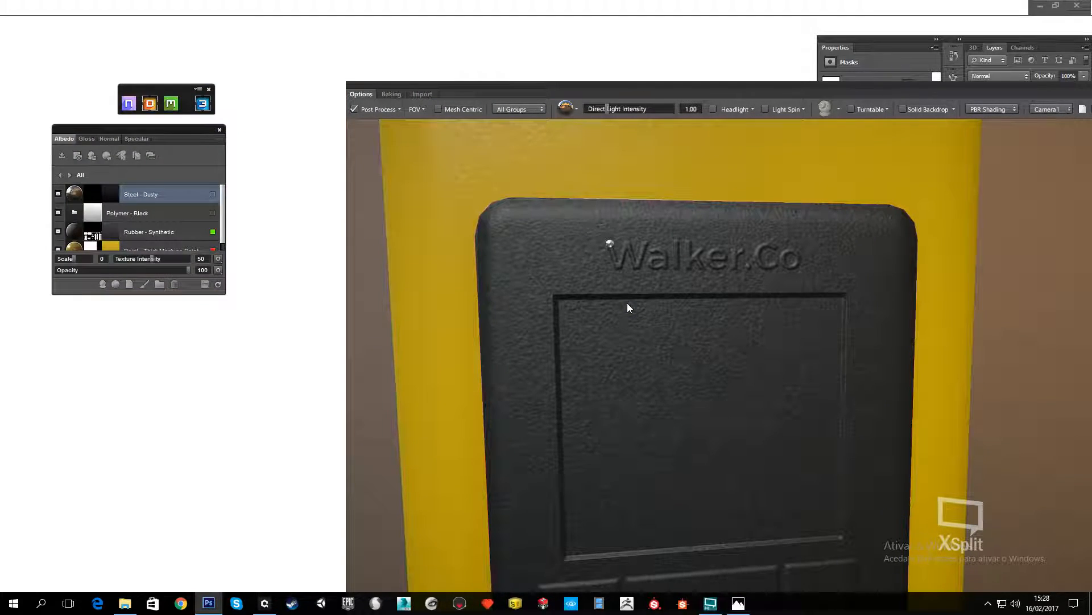
# Set the brush value to 1.00 and paint steel along the letters W and a of the Walker.Co logo
pyautogui.click(576, 110)
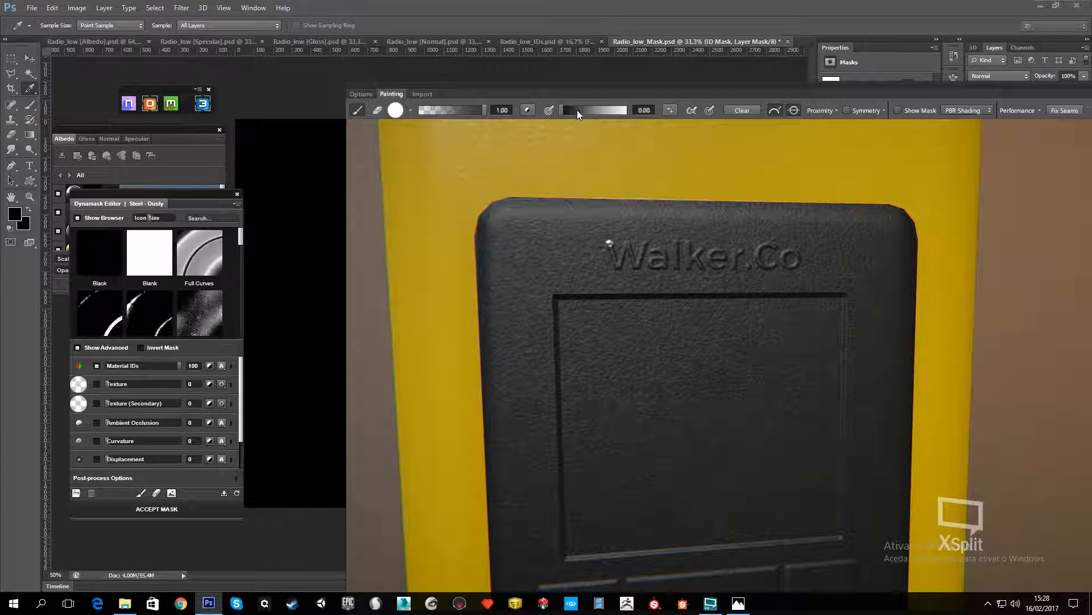
pyautogui.moveTo(578, 111); pyautogui.dragTo(625, 110)
pyautogui.scroll(6, 603, 241)
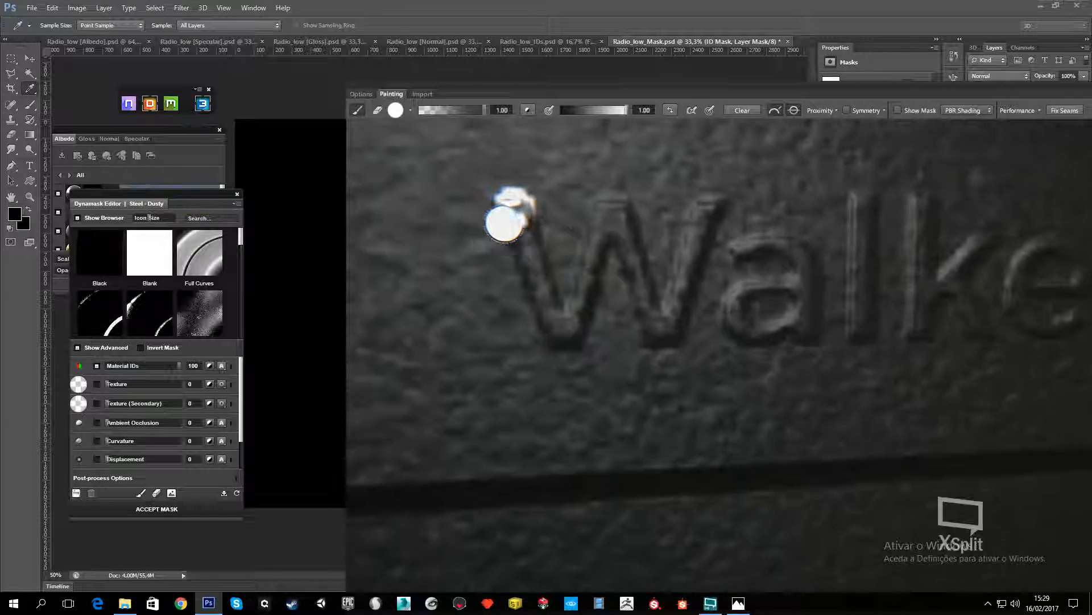
pyautogui.scroll(-1, 520, 228)
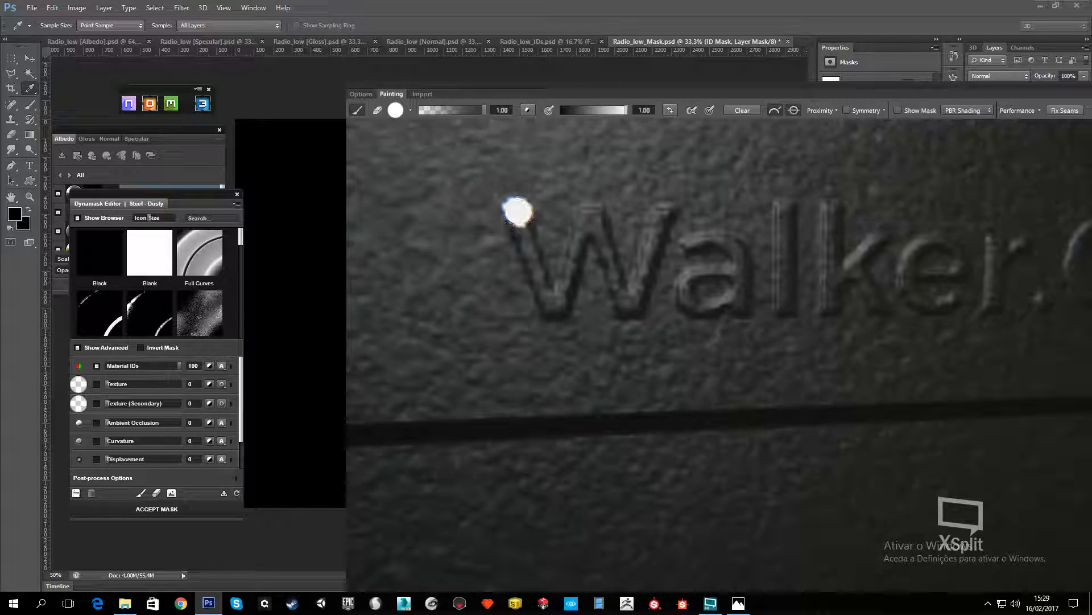
pyautogui.moveTo(517, 212); pyautogui.dragTo(548, 299)
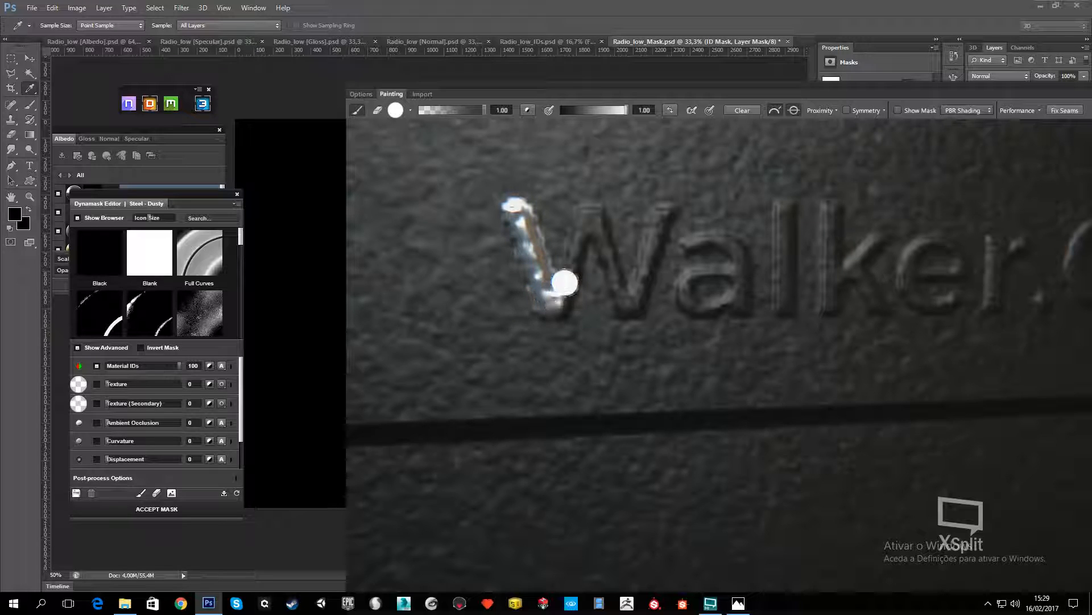
pyautogui.moveTo(555, 306)
pyautogui.mouseDown()
pyautogui.moveTo(573, 224)
pyautogui.moveTo(590, 214)
pyautogui.moveTo(629, 306)
pyautogui.moveTo(664, 205)
pyautogui.mouseUp()
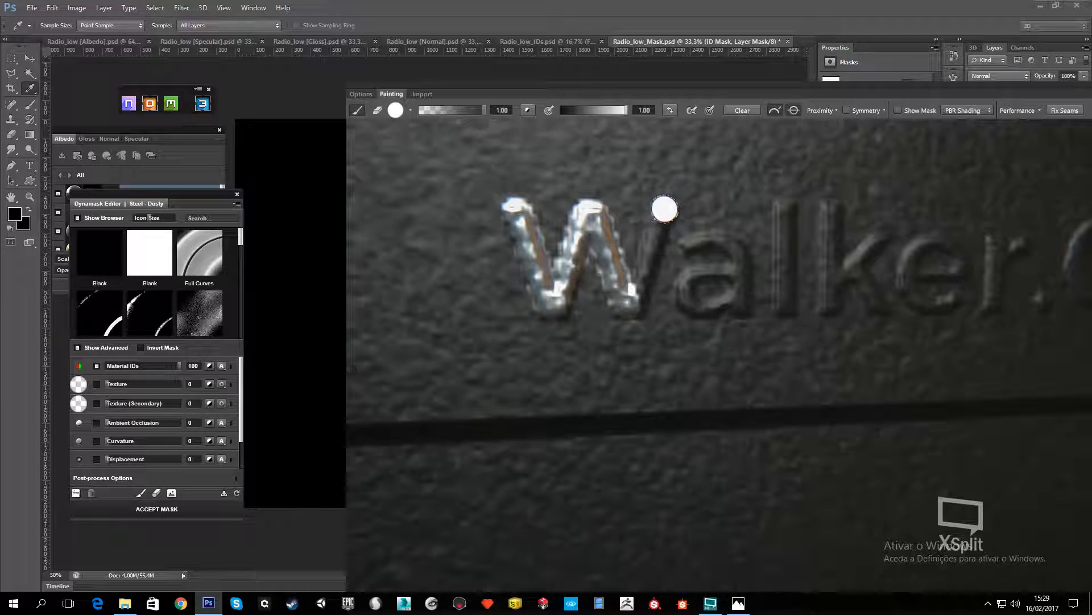
pyautogui.click(694, 245)
pyautogui.moveTo(708, 244)
pyautogui.mouseDown()
pyautogui.moveTo(737, 259)
pyautogui.moveTo(731, 287)
pyautogui.moveTo(728, 268)
pyautogui.mouseUp()
# Paint steel over the remaining letters and the dot of the Walker.Co logo
pyautogui.click(788, 200)
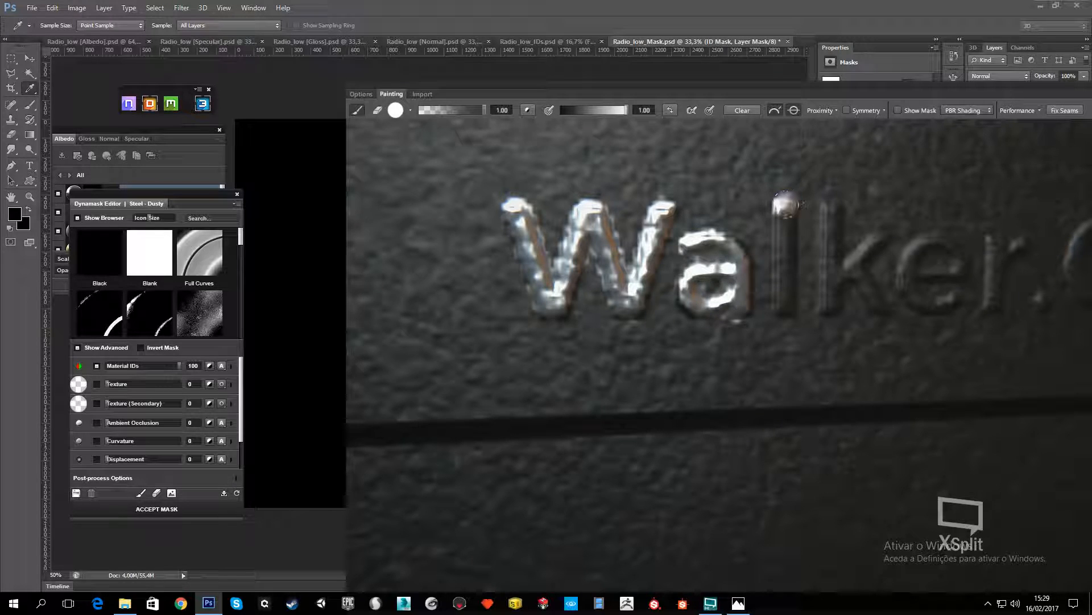
pyautogui.moveTo(784, 219); pyautogui.dragTo(783, 292)
pyautogui.moveTo(825, 233)
pyautogui.mouseDown()
pyautogui.moveTo(837, 202)
pyautogui.moveTo(830, 305)
pyautogui.moveTo(876, 237)
pyautogui.moveTo(869, 280)
pyautogui.moveTo(923, 243)
pyautogui.moveTo(912, 293)
pyautogui.moveTo(930, 261)
pyautogui.moveTo(991, 293)
pyautogui.mouseUp()
pyautogui.moveTo(1016, 242); pyautogui.dragTo(1026, 241)
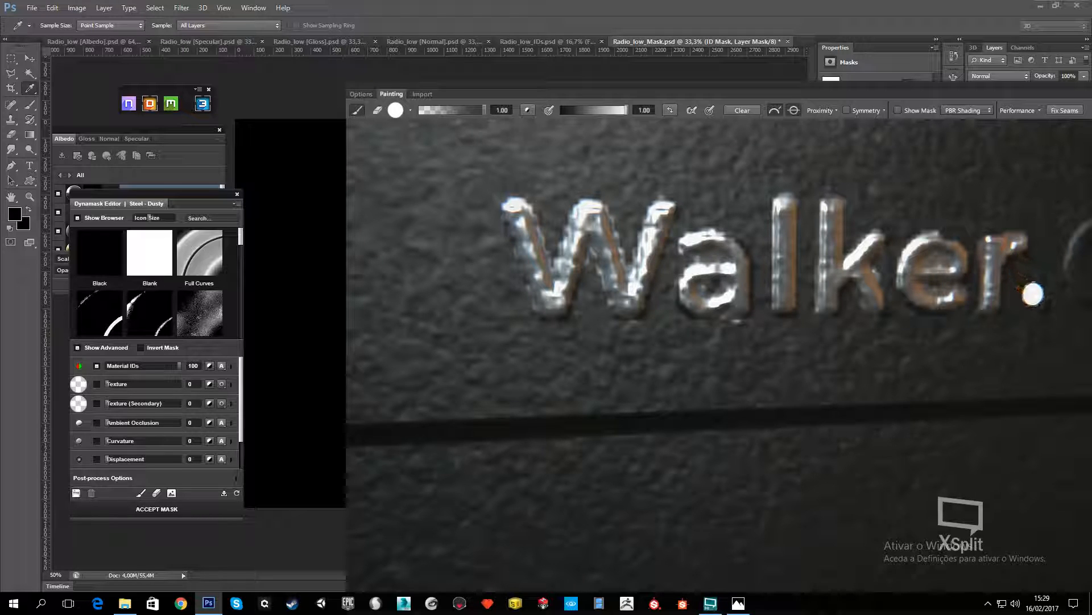
pyautogui.scroll(-3, 970, 266)
pyautogui.moveTo(961, 263); pyautogui.dragTo(770, 285, button='middle')
pyautogui.scroll(3, 630, 289)
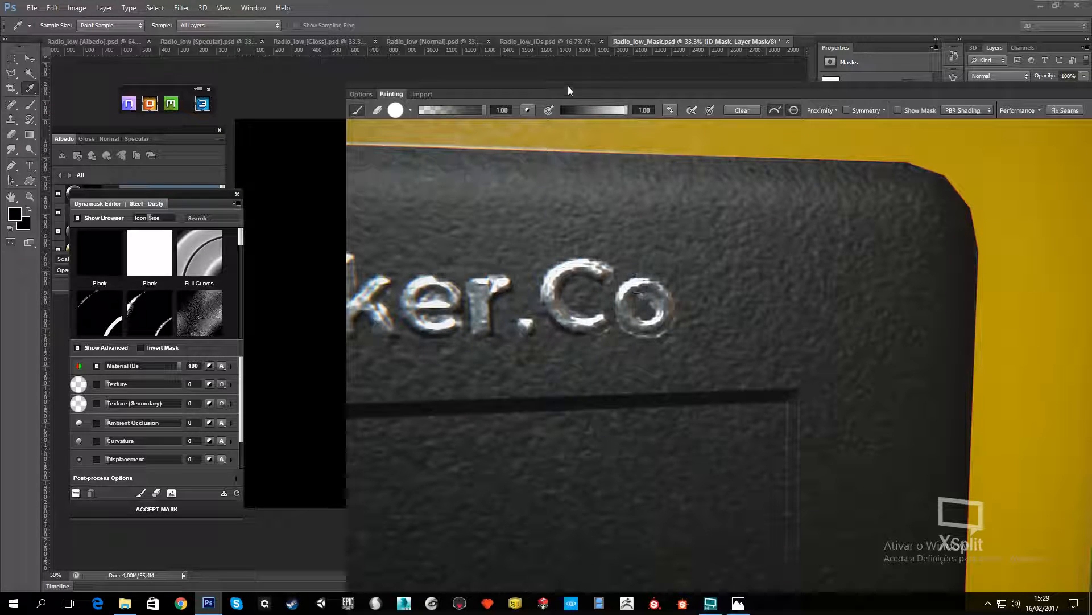
# Remove the steel inside the logo's final o using brush value 0.00 and size 32
pyautogui.scroll(5, 641, 309)
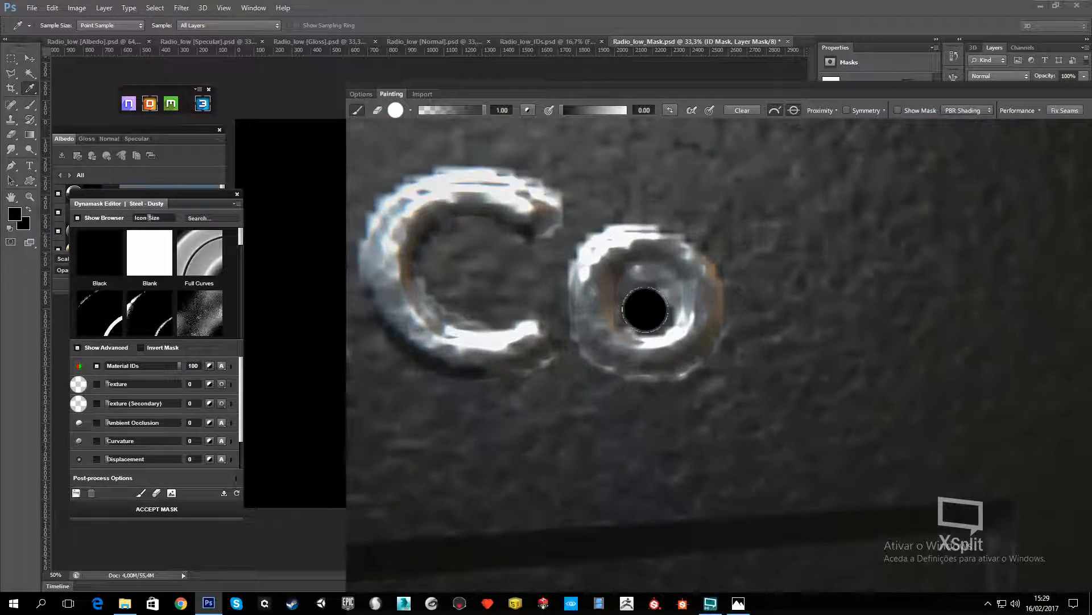
pyautogui.moveTo(648, 300)
pyautogui.mouseDown(button='right')
pyautogui.moveTo(686, 300)
pyautogui.moveTo(648, 300)
pyautogui.mouseUp(button='right')
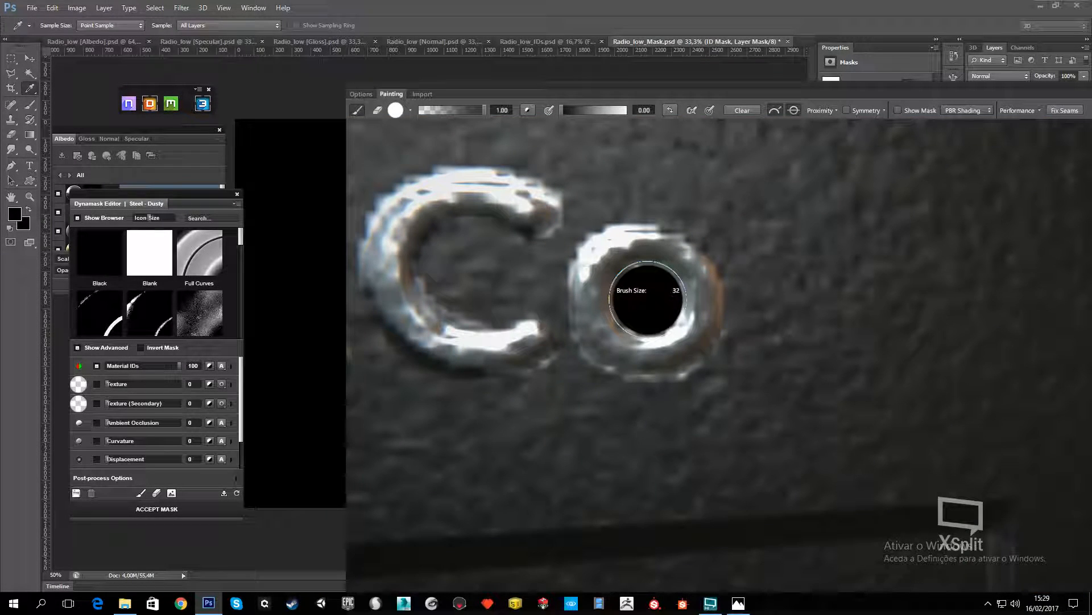
pyautogui.scroll(-5, 722, 334)
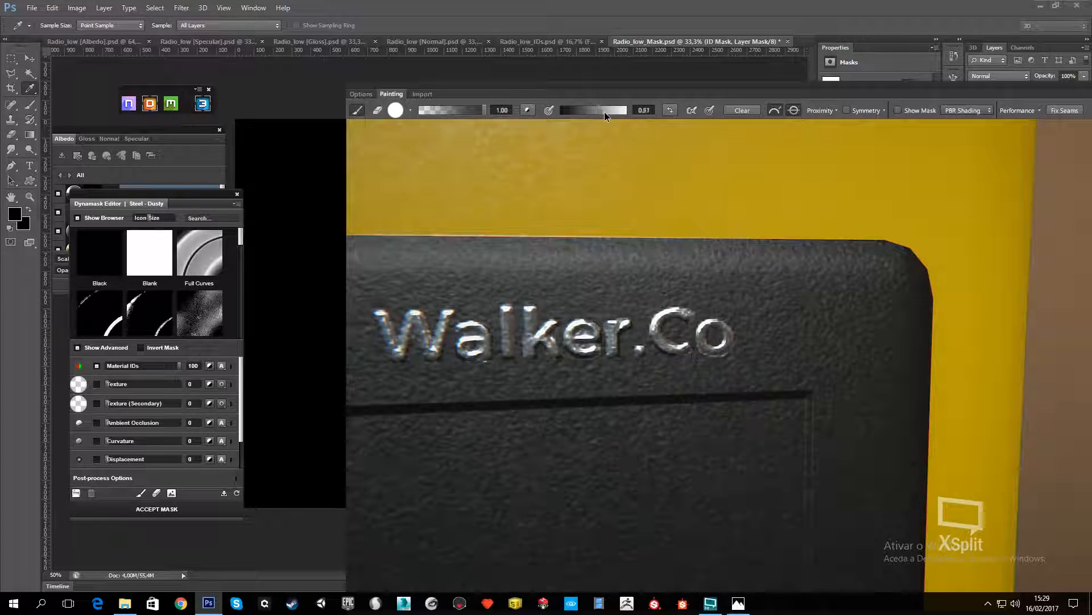
# Try a brush value of 0.71 for steel on the two upper screws and round button of the radio's narrow side
pyautogui.click(607, 112)
pyautogui.scroll(-10, 734, 369)
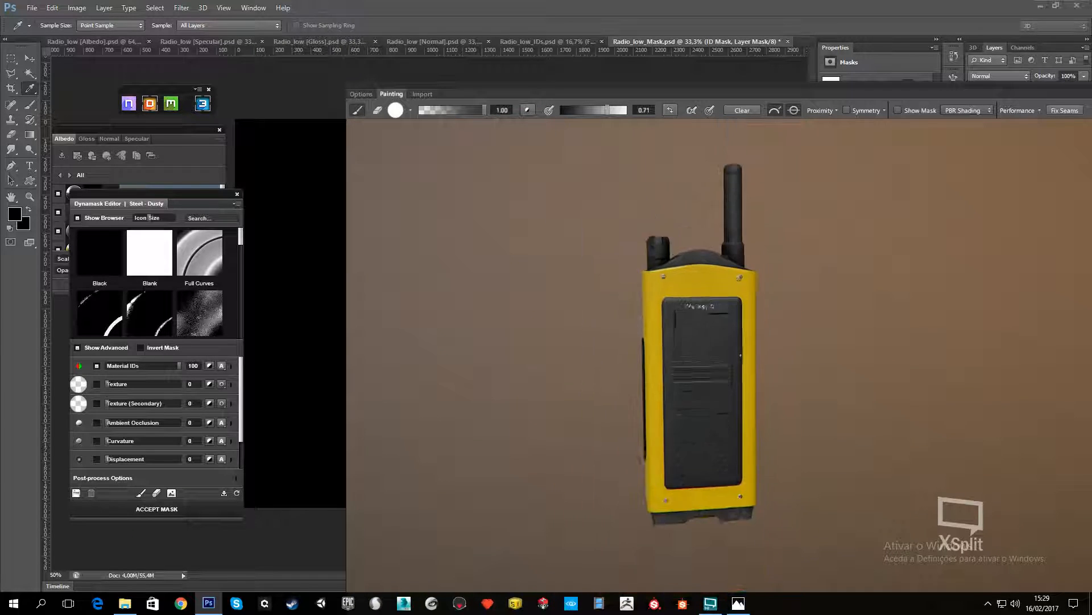
pyautogui.scroll(6, 783, 374)
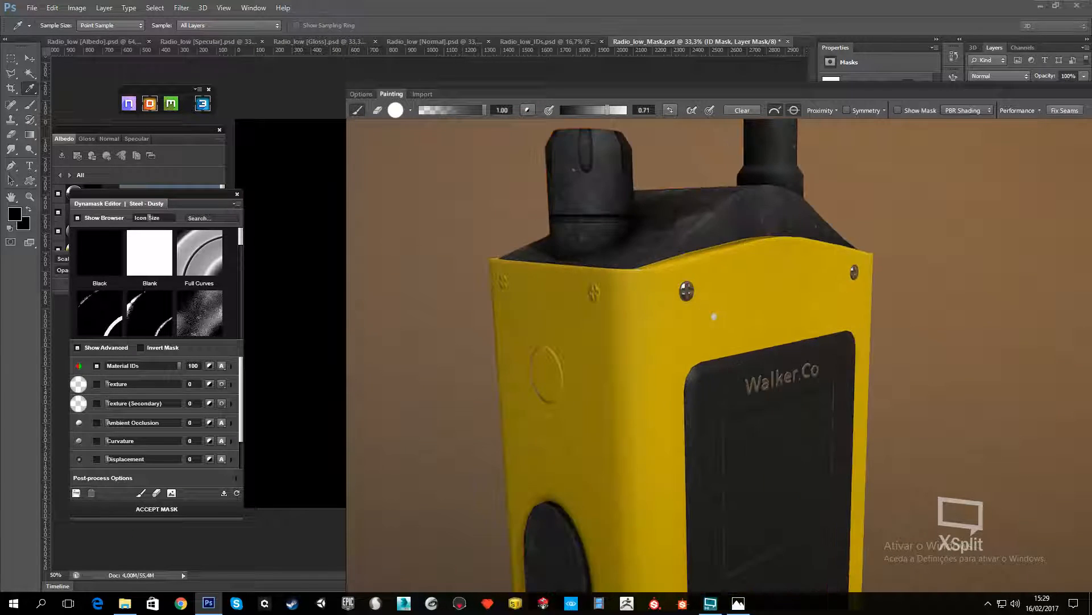
pyautogui.keyDown('alt'); pyautogui.moveTo(714, 316); pyautogui.dragTo(771, 313); pyautogui.keyUp('alt')
pyautogui.scroll(3, 763, 253)
pyautogui.keyDown('alt'); pyautogui.moveTo(760, 244); pyautogui.dragTo(759, 225, button='right'); pyautogui.keyUp('alt')
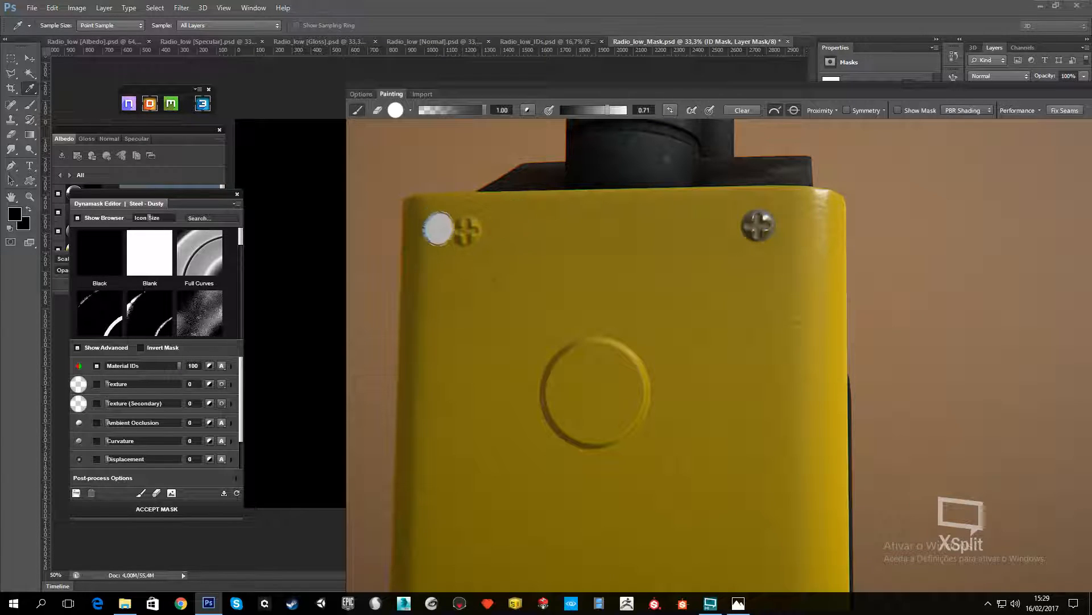
pyautogui.moveTo(611, 406)
pyautogui.keyDown('alt'); pyautogui.mouseDown(button='right')
pyautogui.moveTo(632, 405)
pyautogui.moveTo(595, 398)
pyautogui.mouseUp(button='right'); pyautogui.keyUp('alt')
pyautogui.scroll(-5, 706, 389)
pyautogui.moveTo(706, 389); pyautogui.dragTo(702, 295, button='middle')
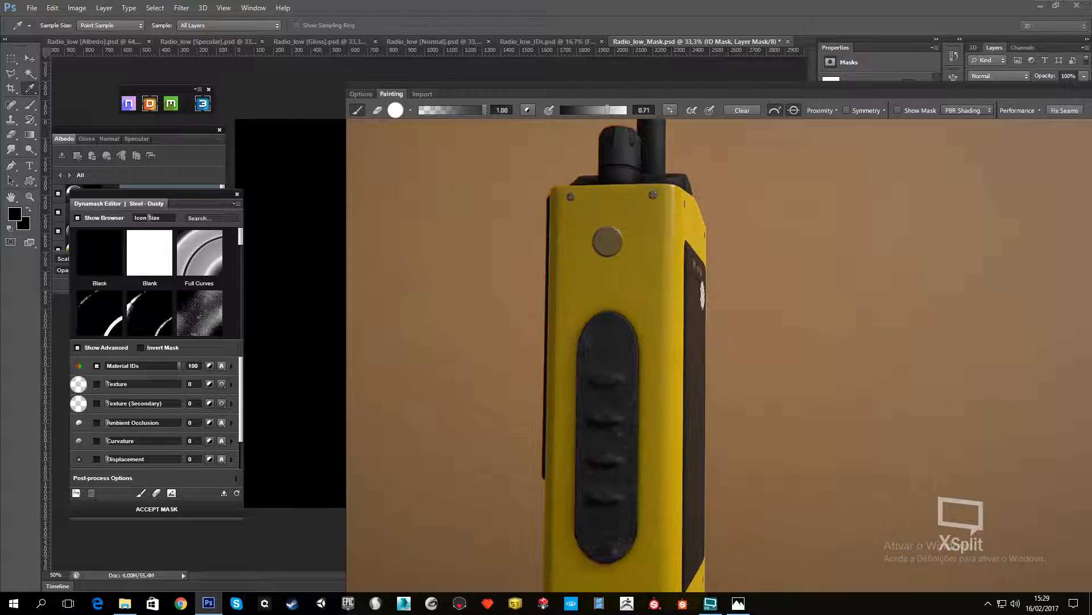
# Set the brush value to 1.00 and repaint steel over the narrow side's round button and two upper screws
pyautogui.moveTo(614, 111); pyautogui.dragTo(629, 111)
pyautogui.scroll(5, 621, 205)
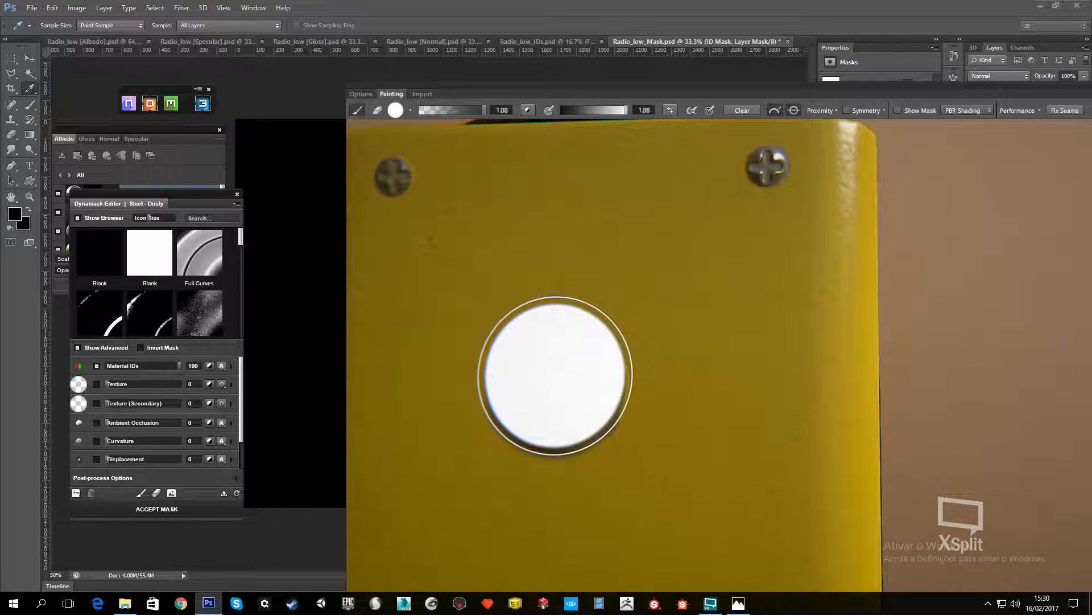
pyautogui.scroll(-3, 711, 322)
pyautogui.keyDown('alt'); pyautogui.moveTo(767, 237); pyautogui.dragTo(752, 235, button='right'); pyautogui.keyUp('alt')
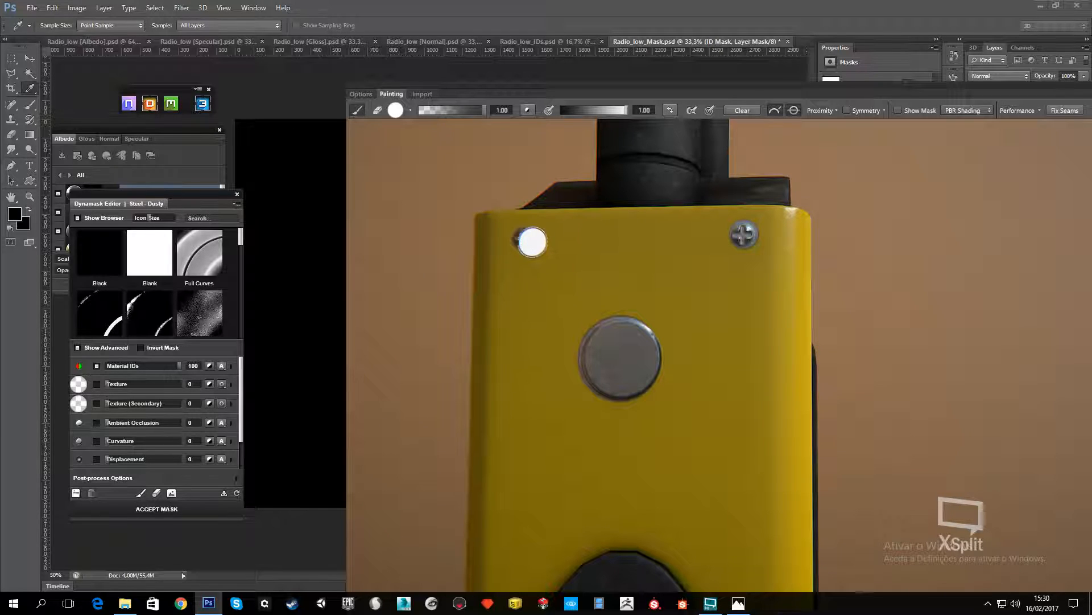
# Mask steel onto the narrow side's lower screw nearest the radio's front
pyautogui.scroll(-3, 706, 303)
pyautogui.moveTo(739, 569); pyautogui.dragTo(688, 309, button='middle')
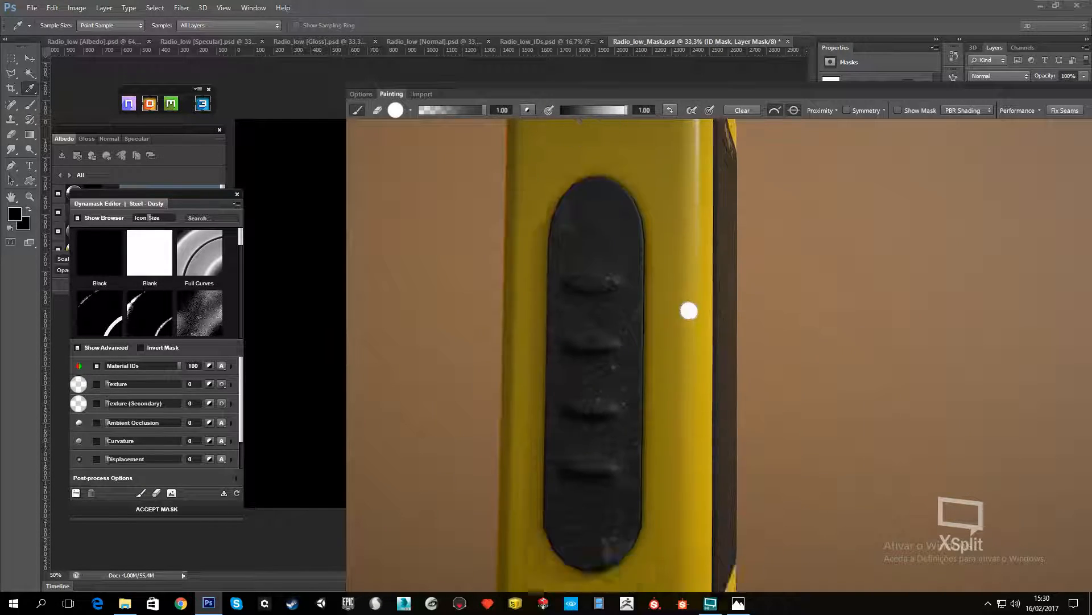
pyautogui.moveTo(654, 558); pyautogui.dragTo(678, 302, button='middle')
pyautogui.scroll(3, 703, 421)
pyautogui.scroll(2, 701, 429)
pyautogui.click(679, 399)
pyautogui.scroll(-3, 639, 430)
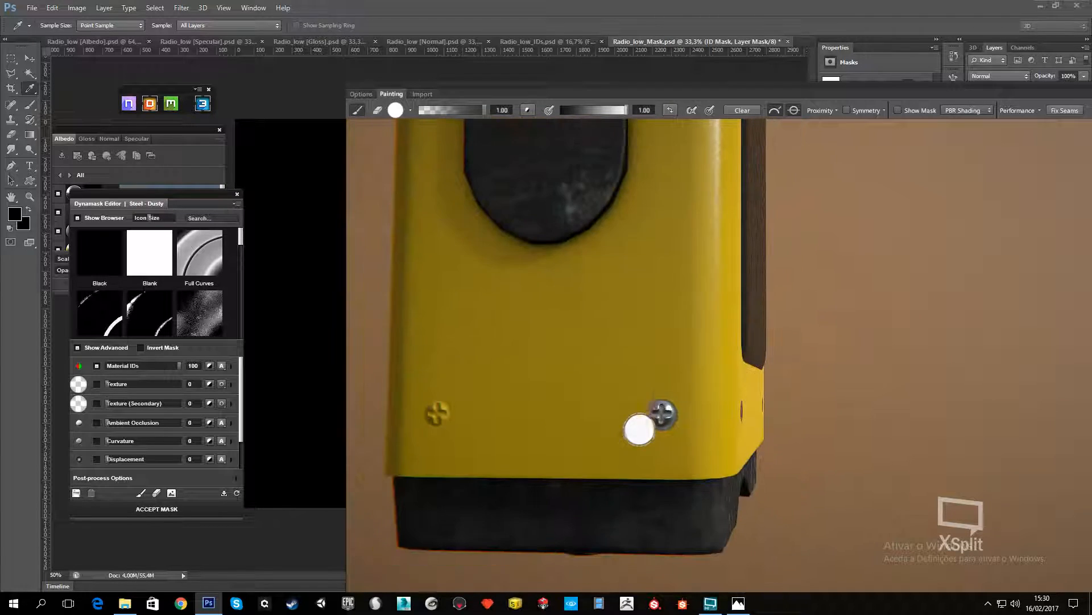
# Mask steel onto the remaining lower screw of this narrow side and onto the two upper screws of the opposite narrow side
pyautogui.moveTo(639, 429); pyautogui.dragTo(695, 434, button='middle')
pyautogui.scroll(-3, 873, 334)
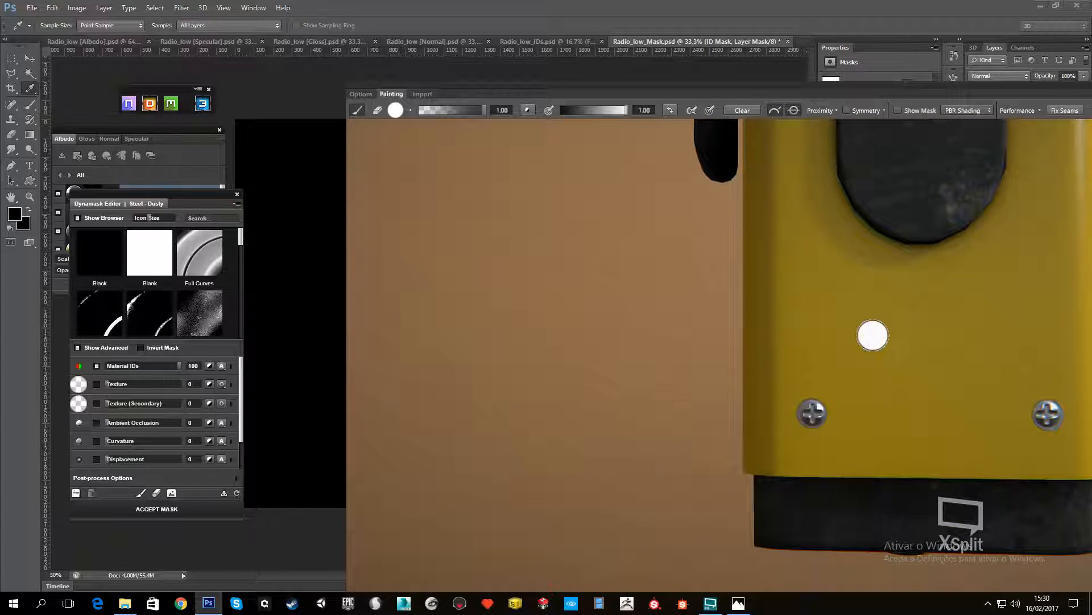
pyautogui.moveTo(873, 334)
pyautogui.mouseDown(button='right')
pyautogui.moveTo(938, 281)
pyautogui.moveTo(725, 297)
pyautogui.moveTo(940, 243)
pyautogui.mouseUp(button='right')
pyautogui.moveTo(939, 244); pyautogui.dragTo(859, 307, button='middle')
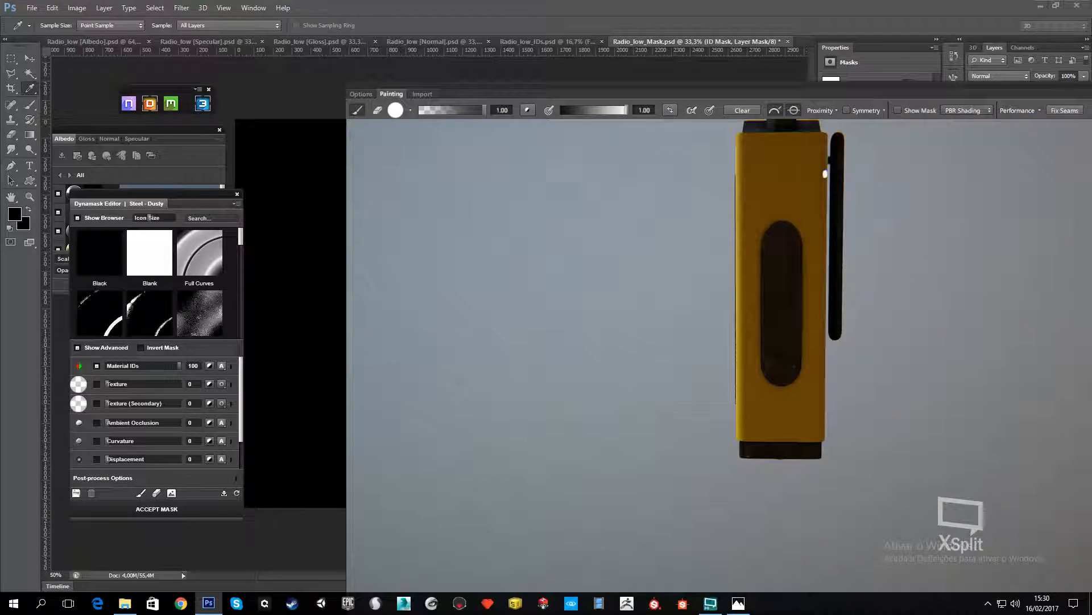
pyautogui.scroll(2, 827, 175)
pyautogui.moveTo(784, 145); pyautogui.dragTo(754, 244, button='middle')
pyautogui.scroll(3, 743, 247)
pyautogui.click(608, 212)
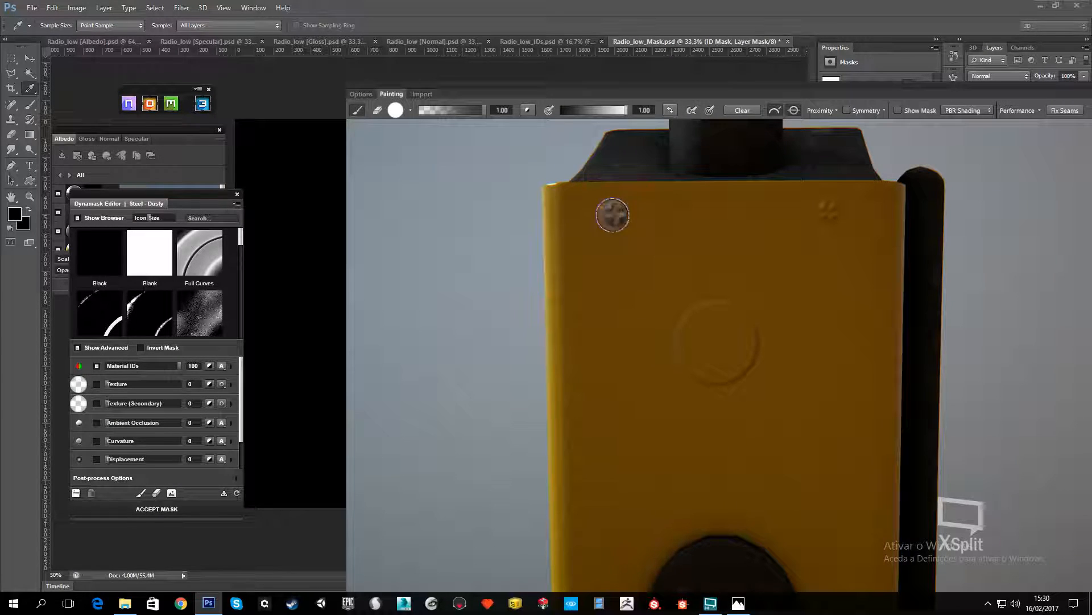
pyautogui.click(829, 212)
# Mask steel onto the two lower screws of the opposite narrow side
pyautogui.scroll(-2, 843, 395)
pyautogui.scroll(-2, 843, 396)
pyautogui.moveTo(848, 427)
pyautogui.mouseDown(button='middle')
pyautogui.moveTo(762, 249)
pyautogui.moveTo(801, 117)
pyautogui.mouseUp(button='middle')
pyautogui.scroll(3, 761, 378)
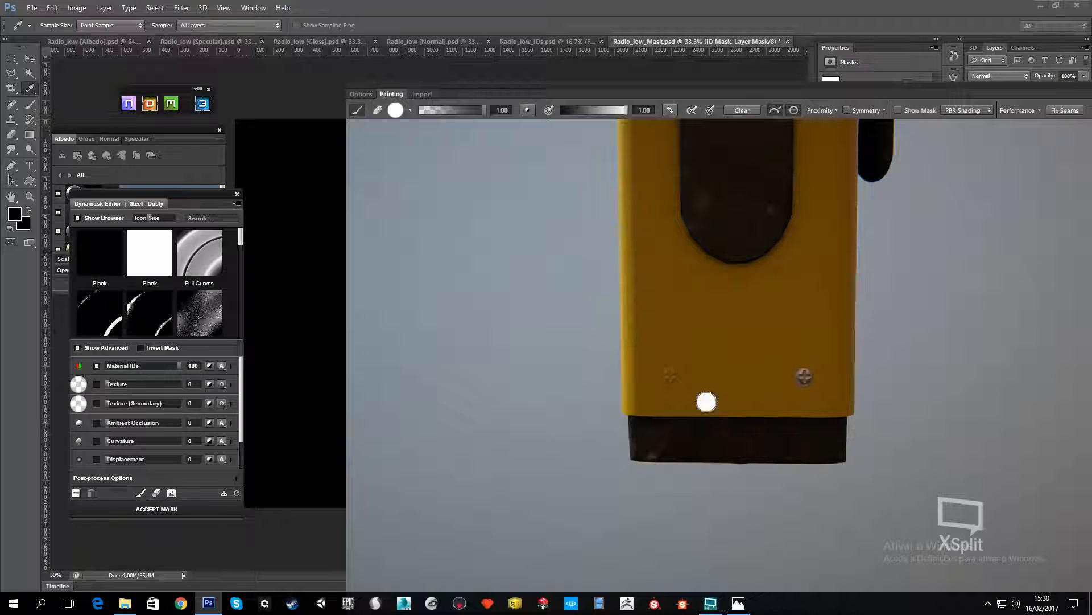
pyautogui.click(669, 377)
# Enlarge the brush and mask steel onto the round button below this side's upper screws
pyautogui.scroll(-3, 796, 290)
pyautogui.moveTo(780, 181); pyautogui.dragTo(745, 311, button='middle')
pyautogui.scroll(3, 748, 222)
pyautogui.moveTo(747, 222); pyautogui.dragTo(727, 434, button='middle')
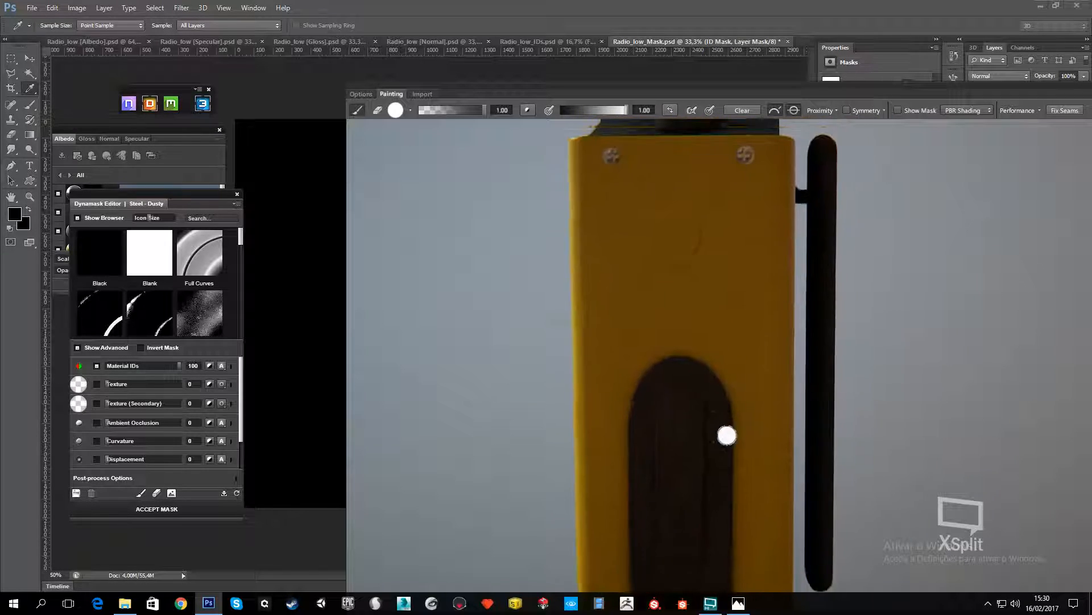
pyautogui.moveTo(691, 221); pyautogui.dragTo(694, 290, button='middle')
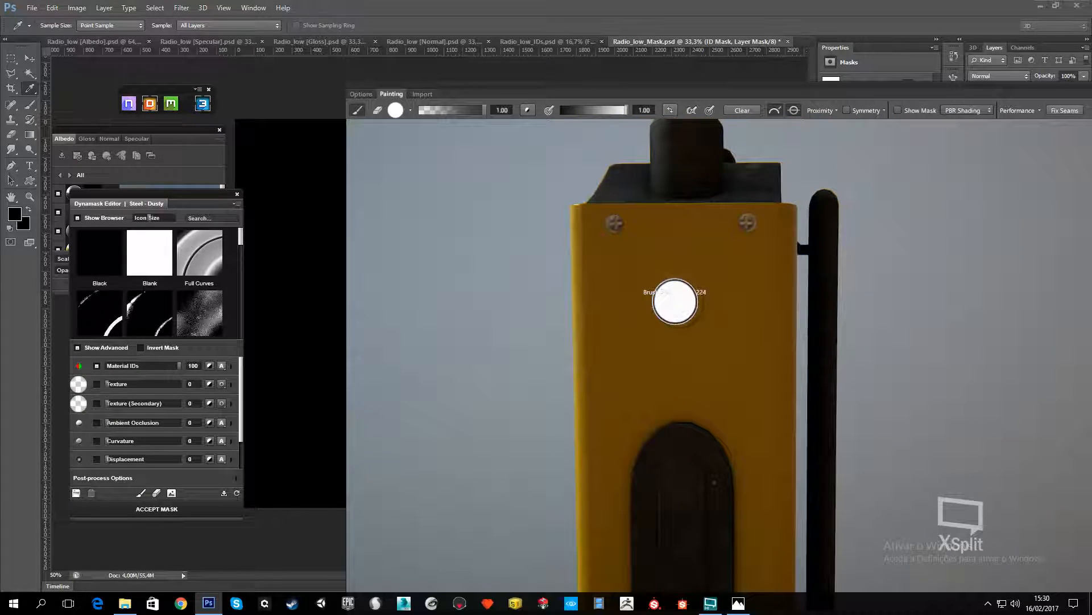
# Check the steel details around the whole radio and accept the Steel - Dusty mask
pyautogui.scroll(-3, 817, 349)
pyautogui.moveTo(817, 349); pyautogui.dragTo(873, 341)
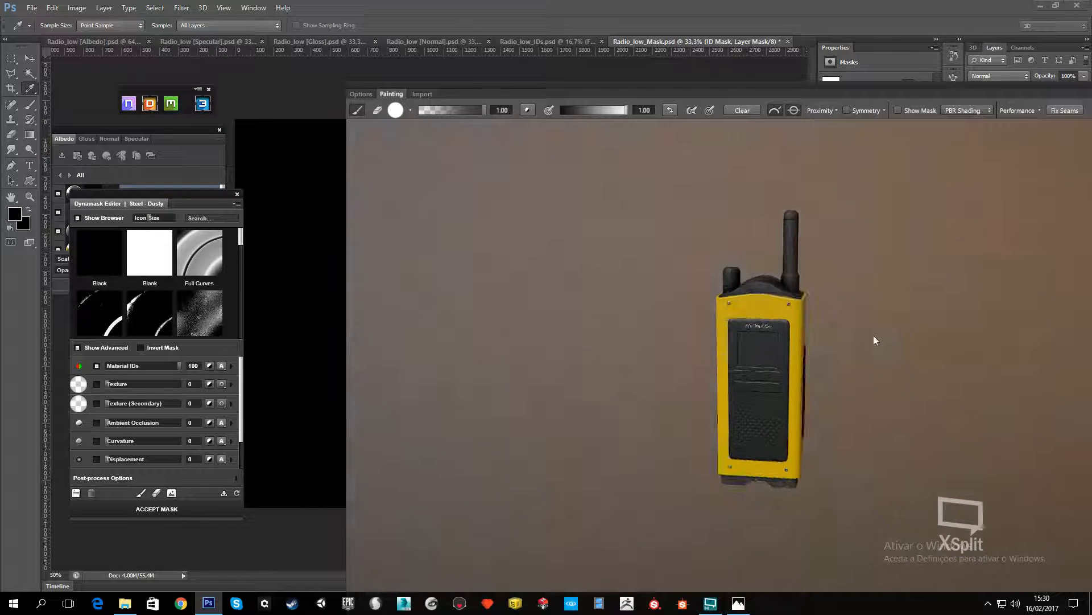
pyautogui.scroll(2, 843, 378)
pyautogui.moveTo(843, 378); pyautogui.dragTo(881, 365)
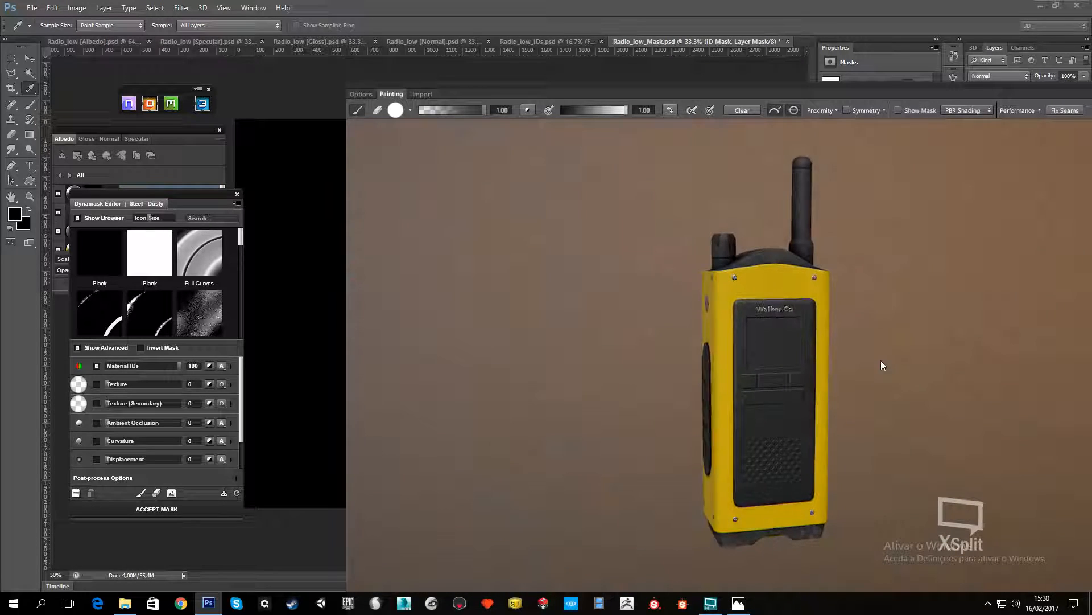
pyautogui.click(182, 511)
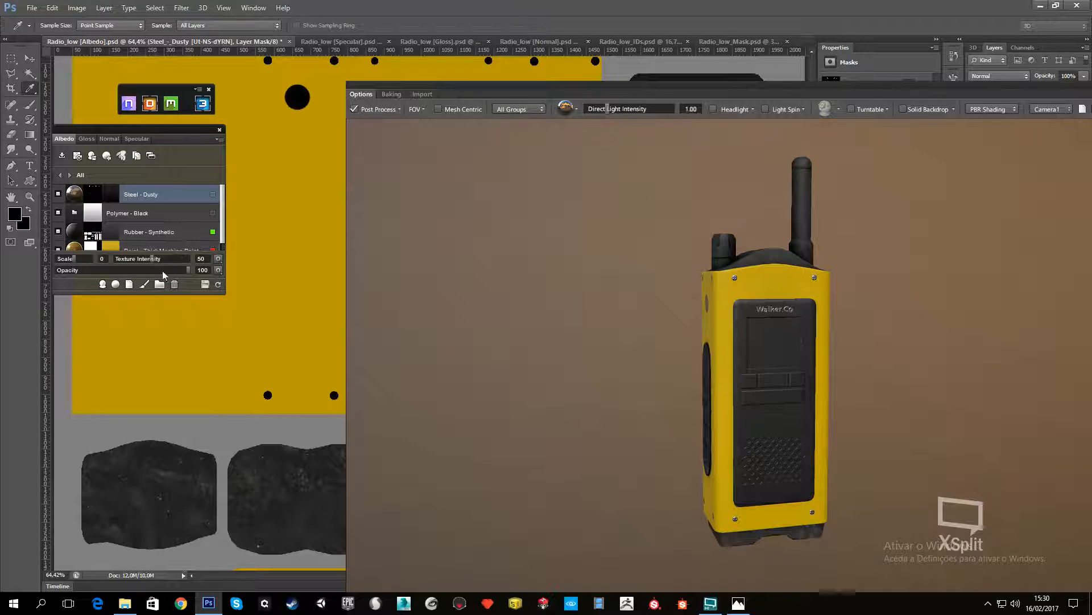
# Search the material library for "dirt" and create a Sand - Beach material layer above the steel
pyautogui.click(116, 284)
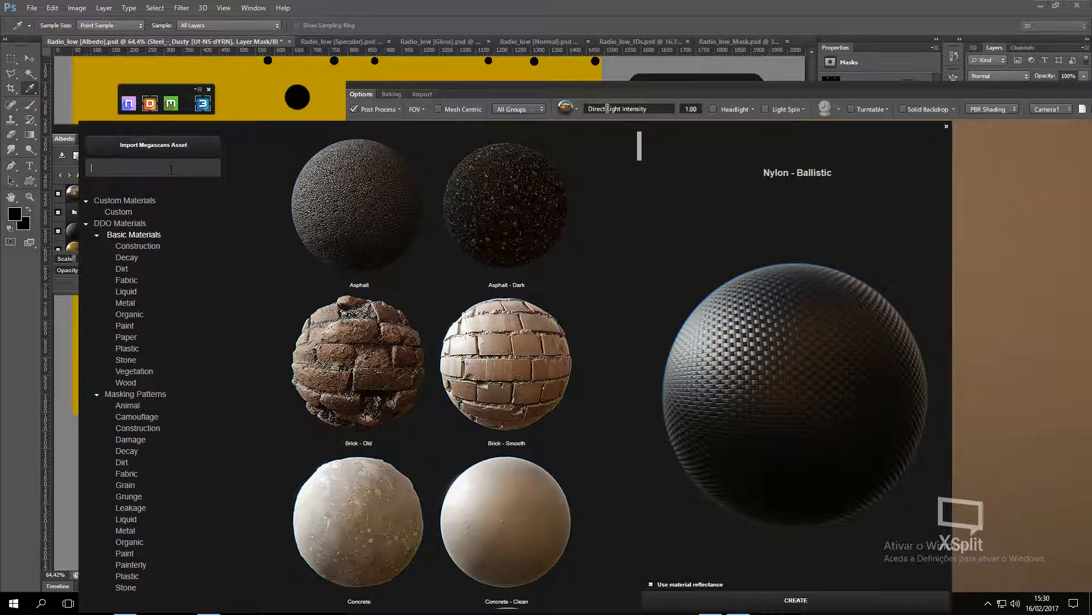
pyautogui.press('Return')
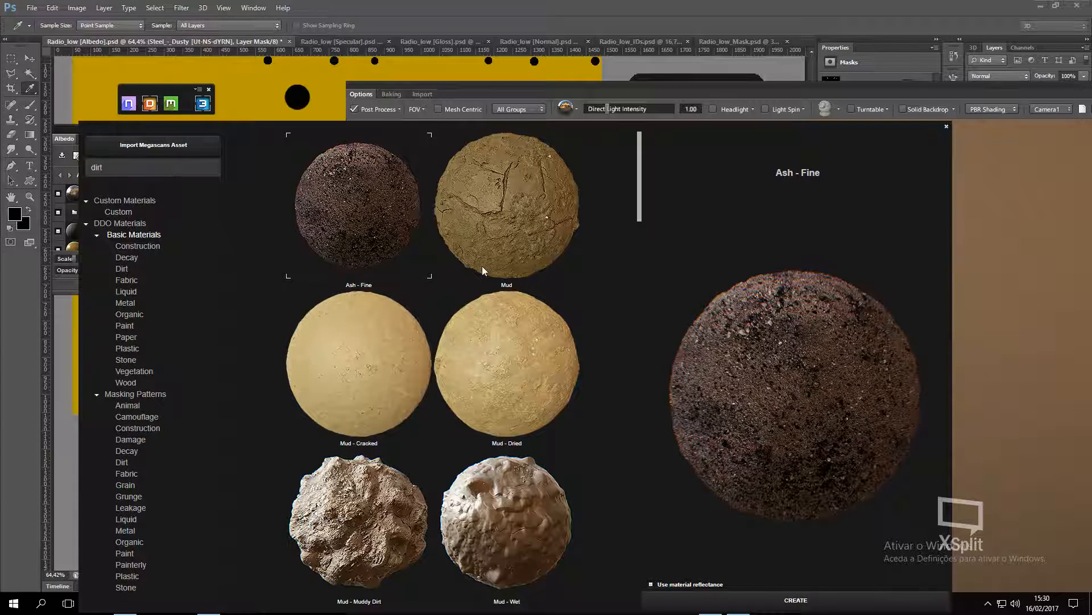
pyautogui.scroll(-1, 488, 357)
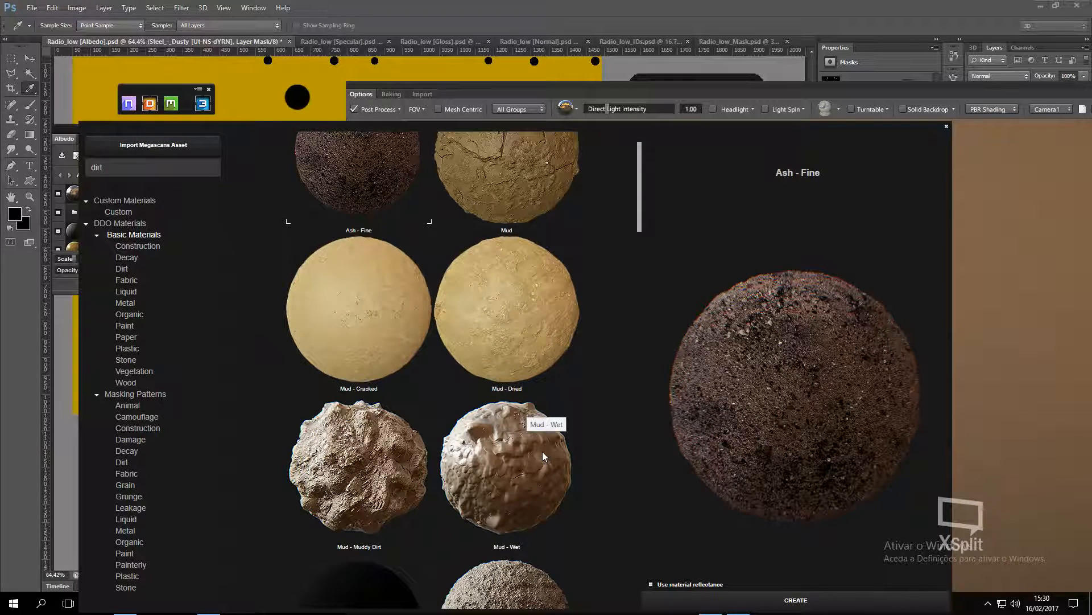
pyautogui.scroll(-8, 542, 452)
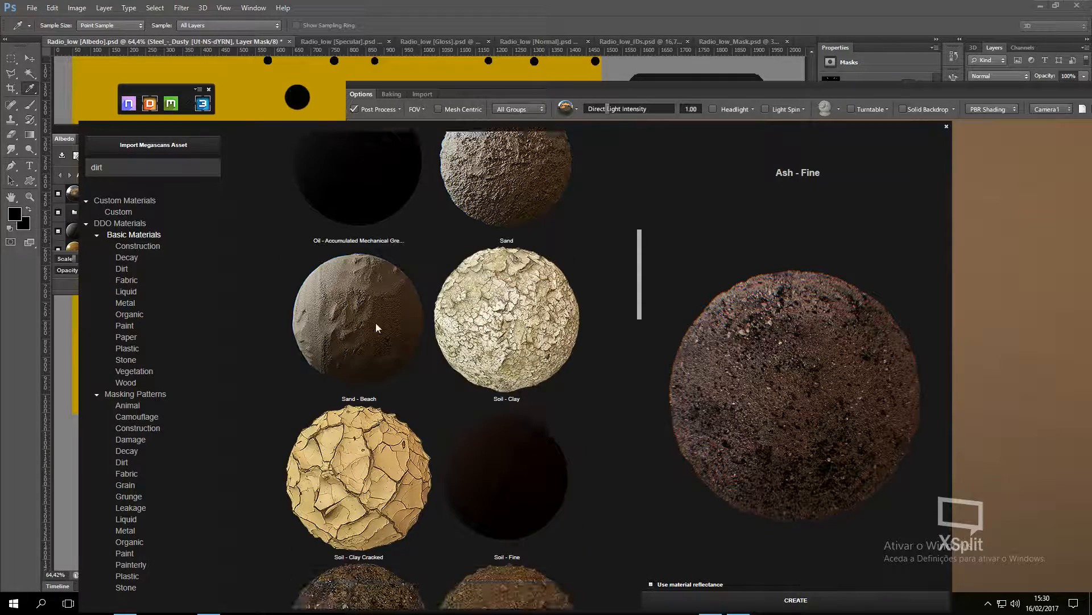
pyautogui.click(358, 296)
pyautogui.scroll(-3, 415, 471)
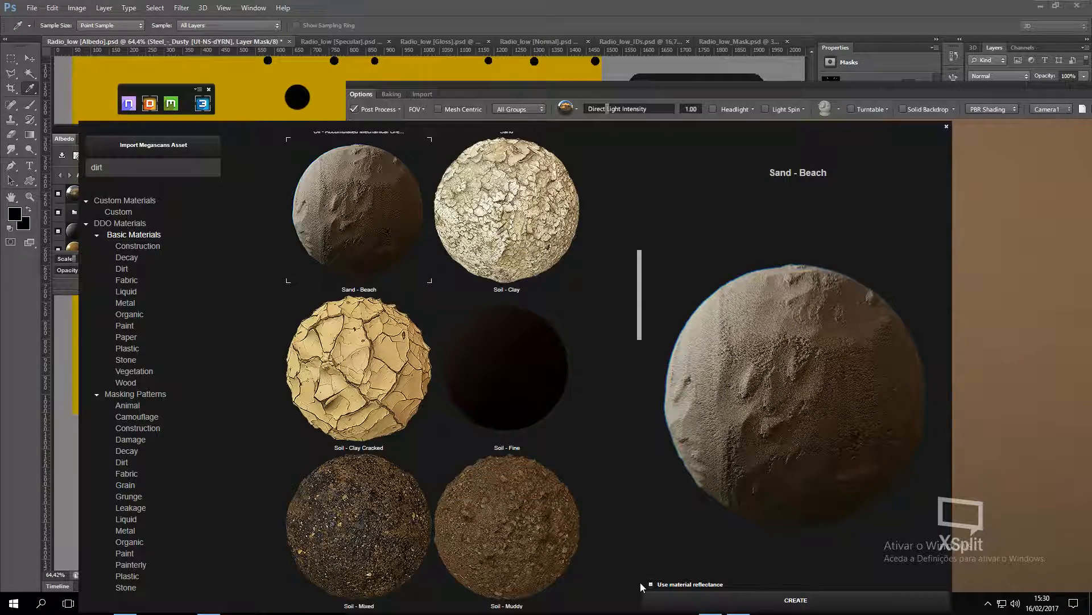
pyautogui.click(796, 600)
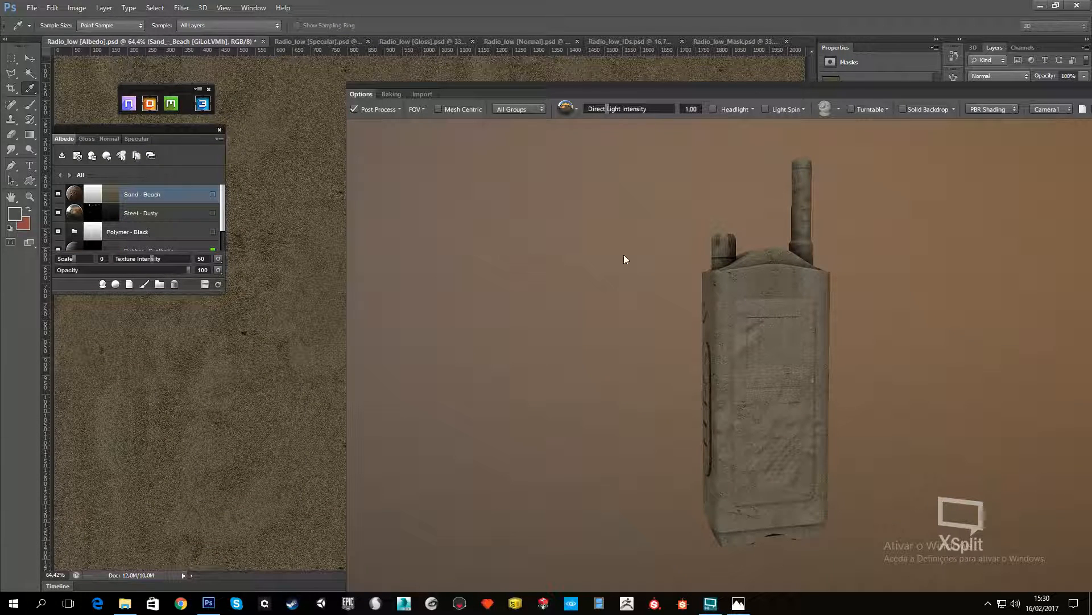
# Open the Sand - Beach layer's mask for editing and apply the Sandy Dirt preset
pyautogui.click(99, 196)
pyautogui.click(541, 344)
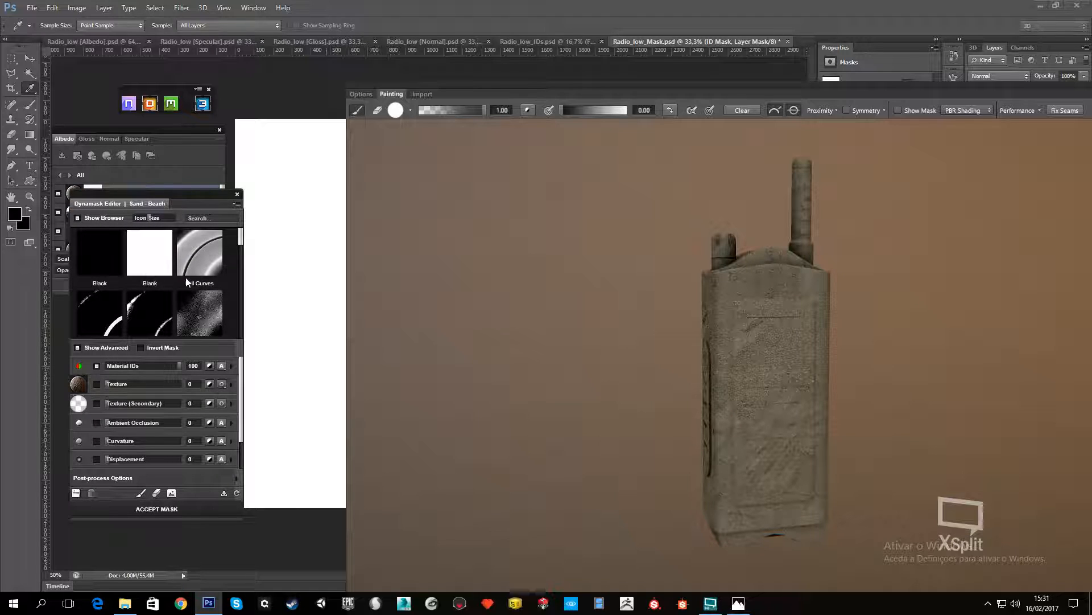
pyautogui.scroll(-1, 186, 278)
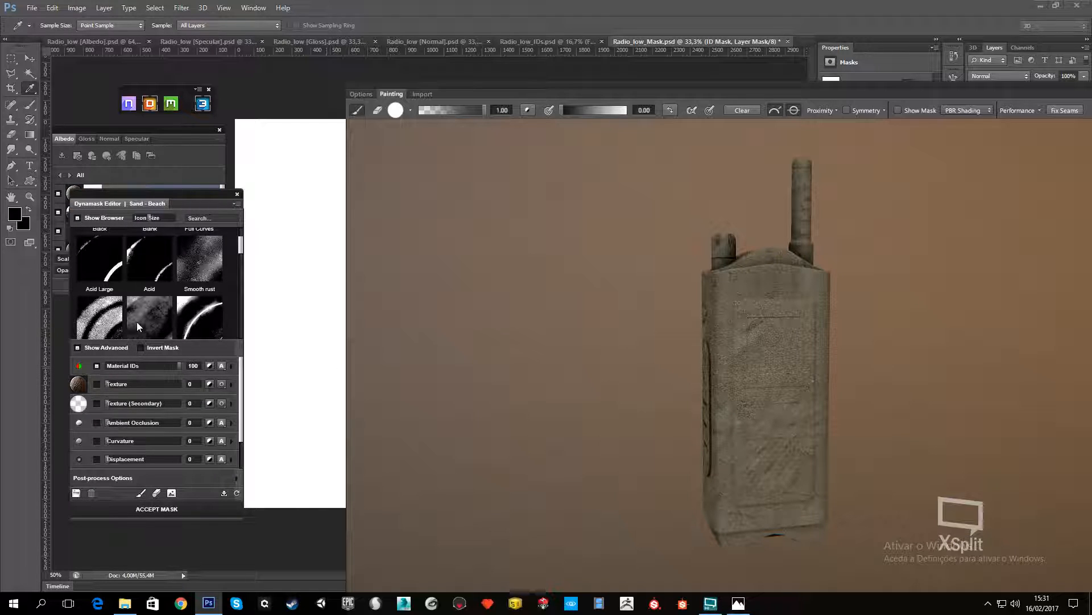
pyautogui.scroll(-6, 140, 320)
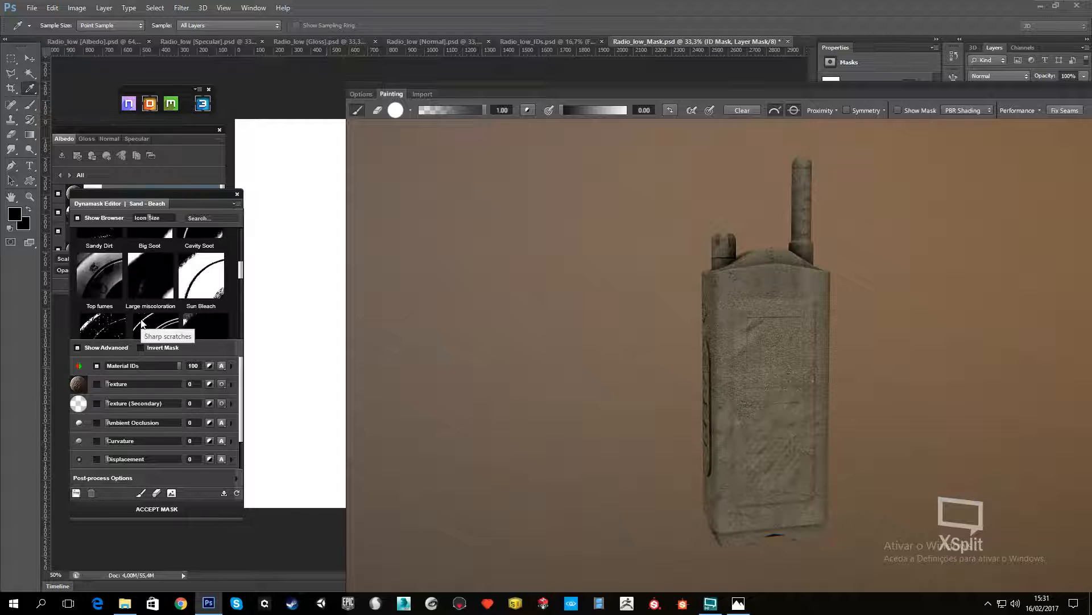
pyautogui.scroll(1, 141, 323)
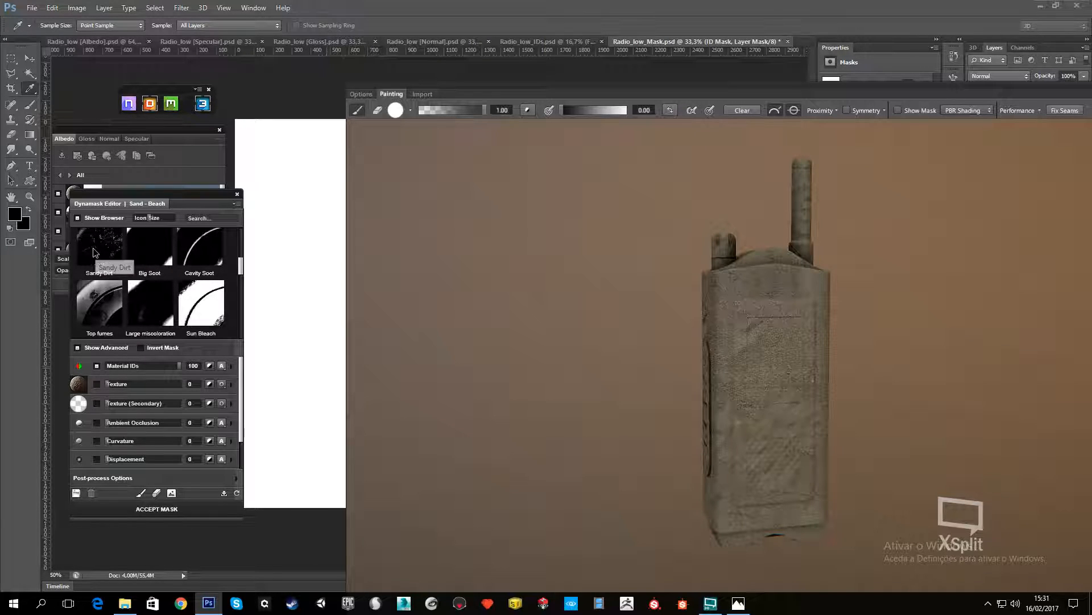
pyautogui.click(95, 253)
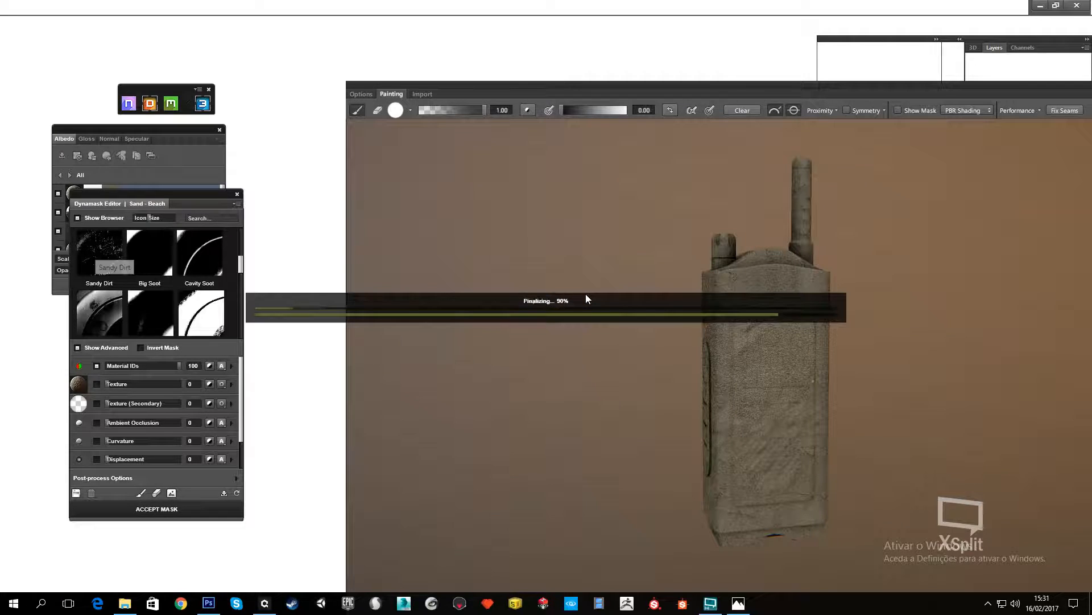
# Examine the sandy dirt coverage on the radio's top, front panel and logo area
pyautogui.moveTo(811, 240); pyautogui.dragTo(774, 275, button='middle')
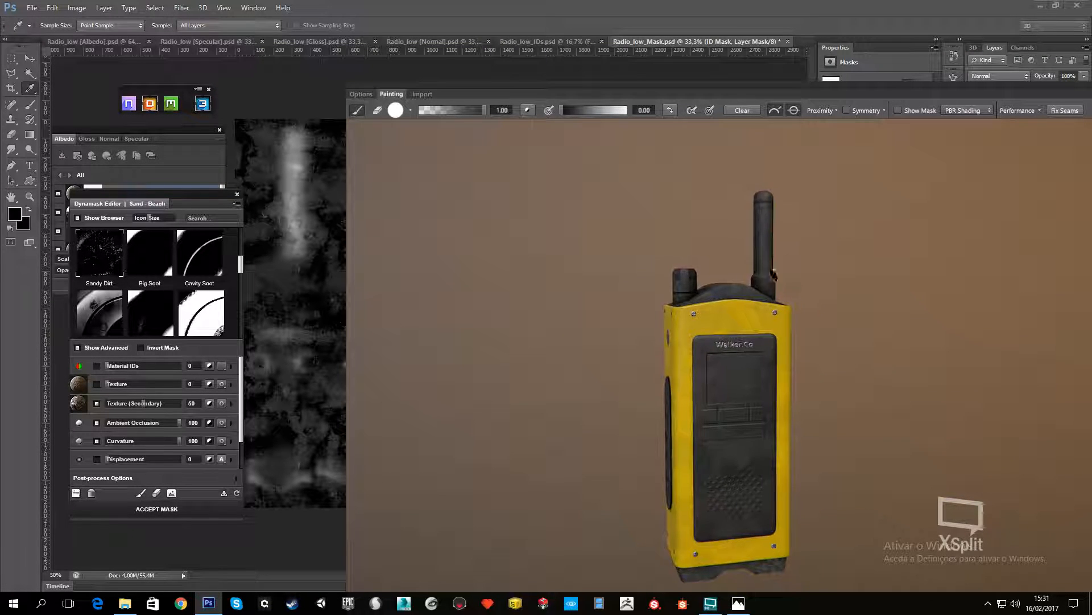
pyautogui.scroll(5, 774, 275)
pyautogui.scroll(3, 759, 359)
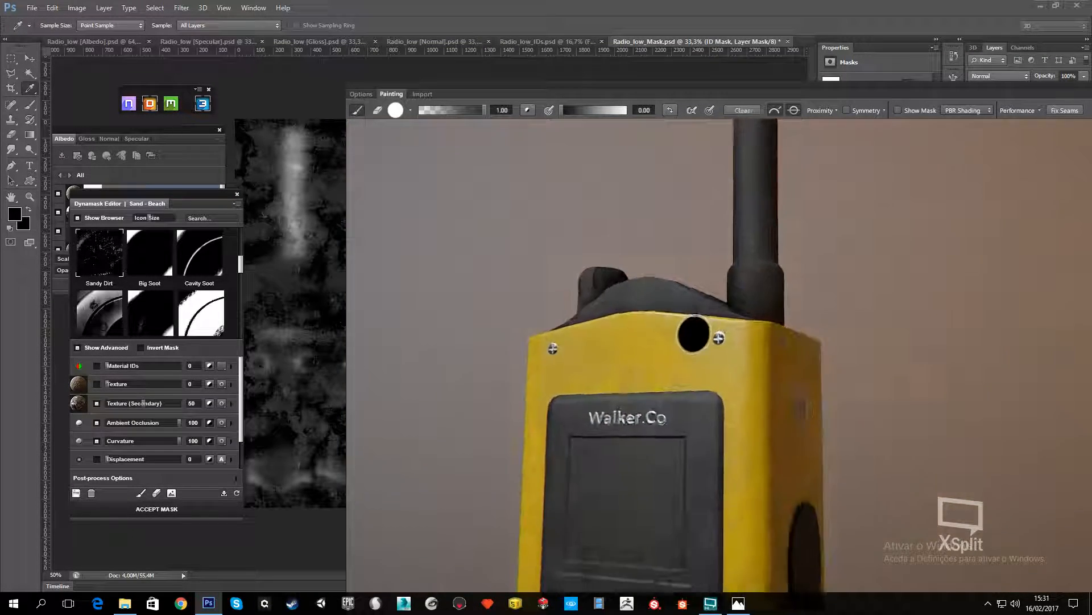
pyautogui.keyDown('alt'); pyautogui.moveTo(693, 334); pyautogui.dragTo(768, 378); pyautogui.keyUp('alt')
pyautogui.moveTo(671, 402); pyautogui.dragTo(662, 283, button='middle')
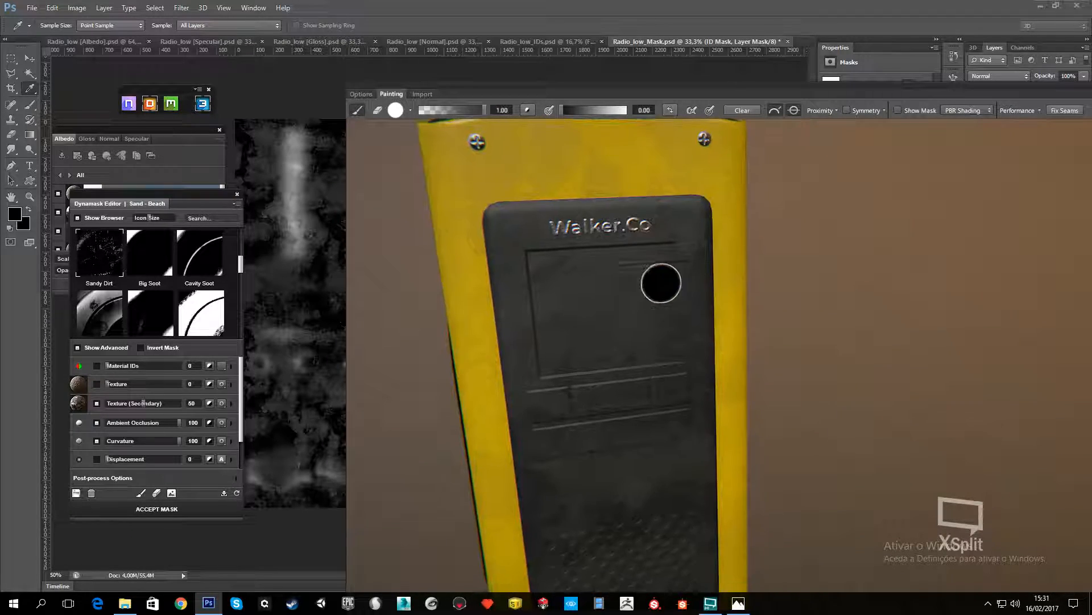
pyautogui.keyDown('alt'); pyautogui.moveTo(661, 283); pyautogui.dragTo(702, 290); pyautogui.keyUp('alt')
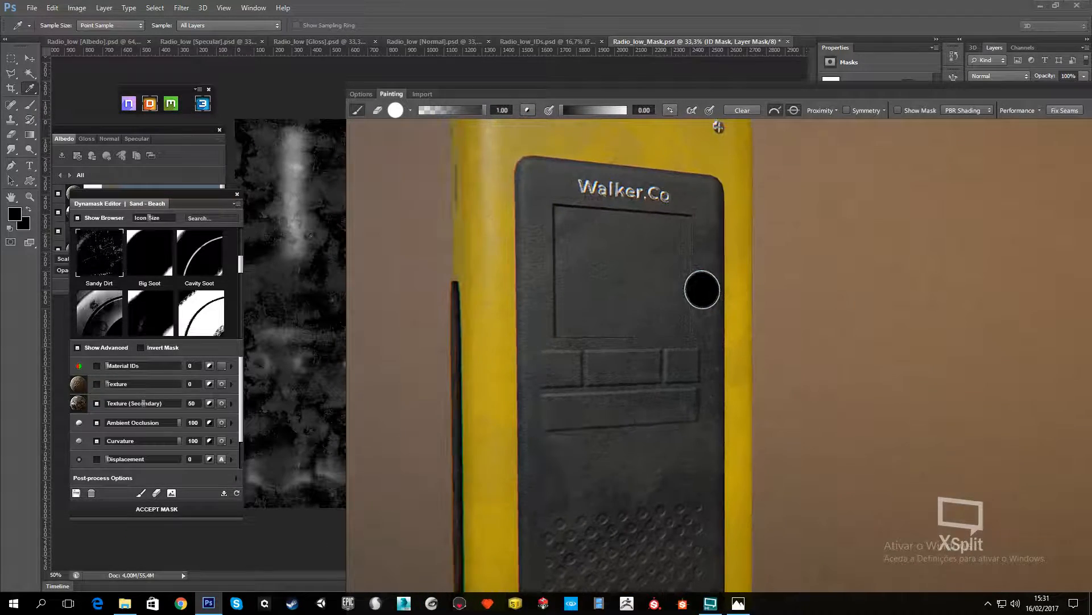
# Try the Sharp scratches preset as the Sand - Beach mask
pyautogui.scroll(-3, 215, 268)
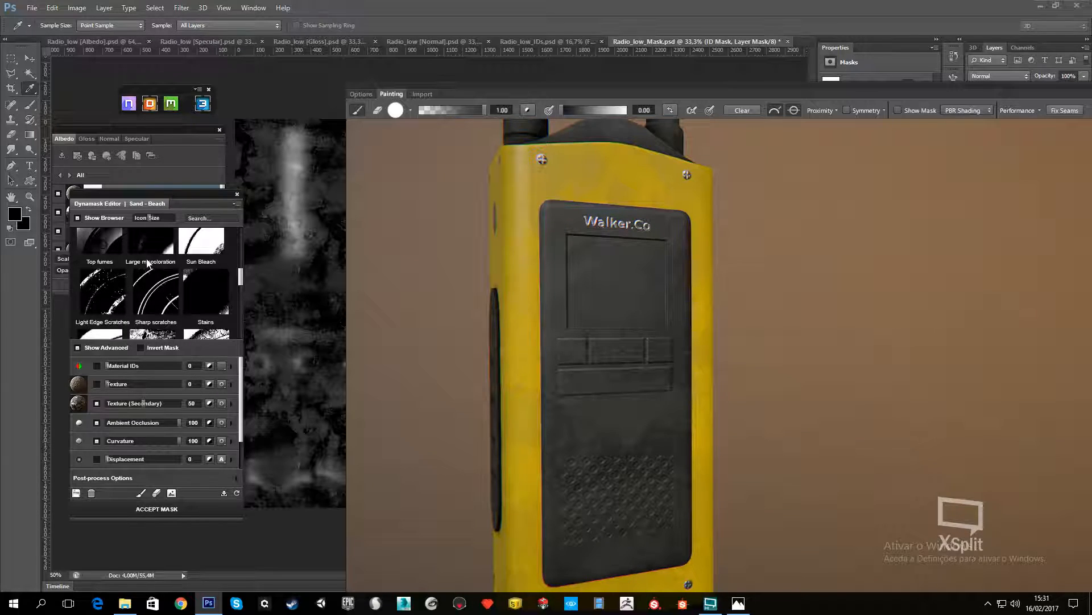
pyautogui.scroll(-1, 173, 285)
pyautogui.click(159, 293)
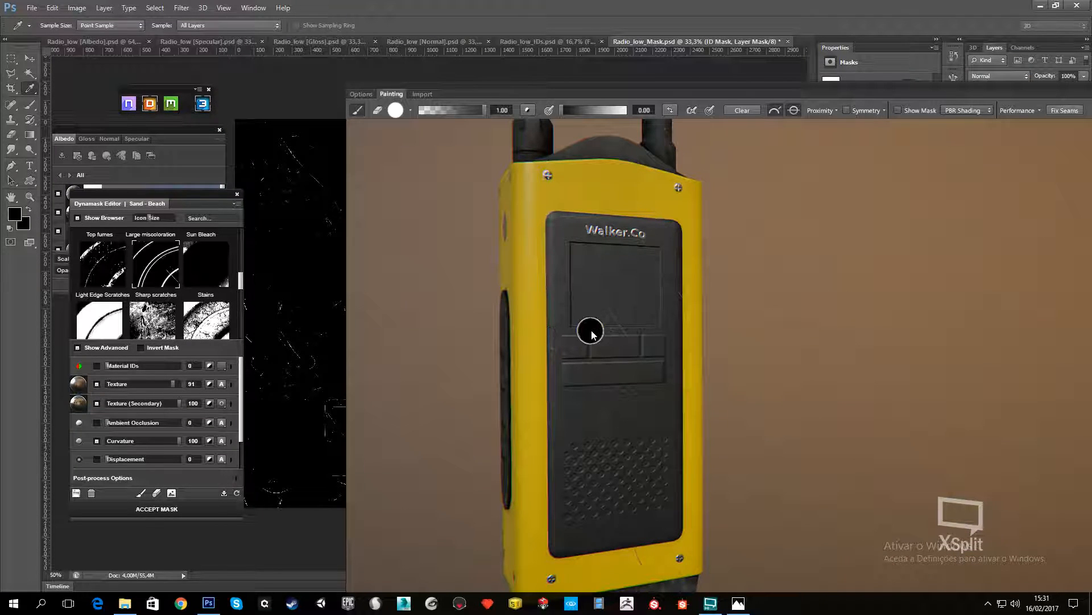
# Try the Rich Occlusion and Flaked Paint Heavy presets as the Sand - Beach mask, checking the sand on the radio's front
pyautogui.scroll(-5, 209, 291)
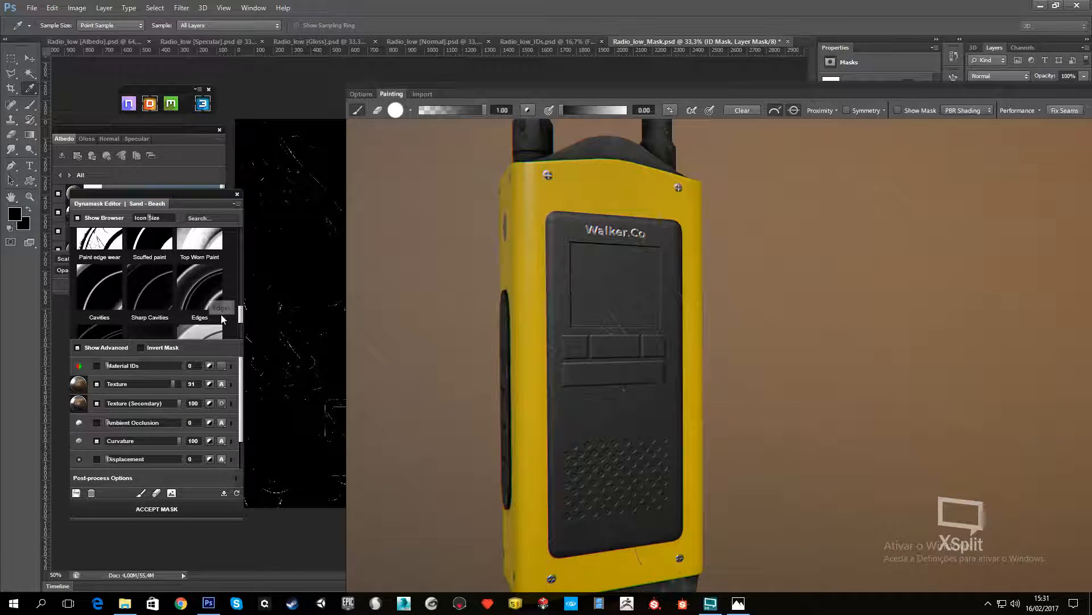
pyautogui.scroll(-3, 215, 307)
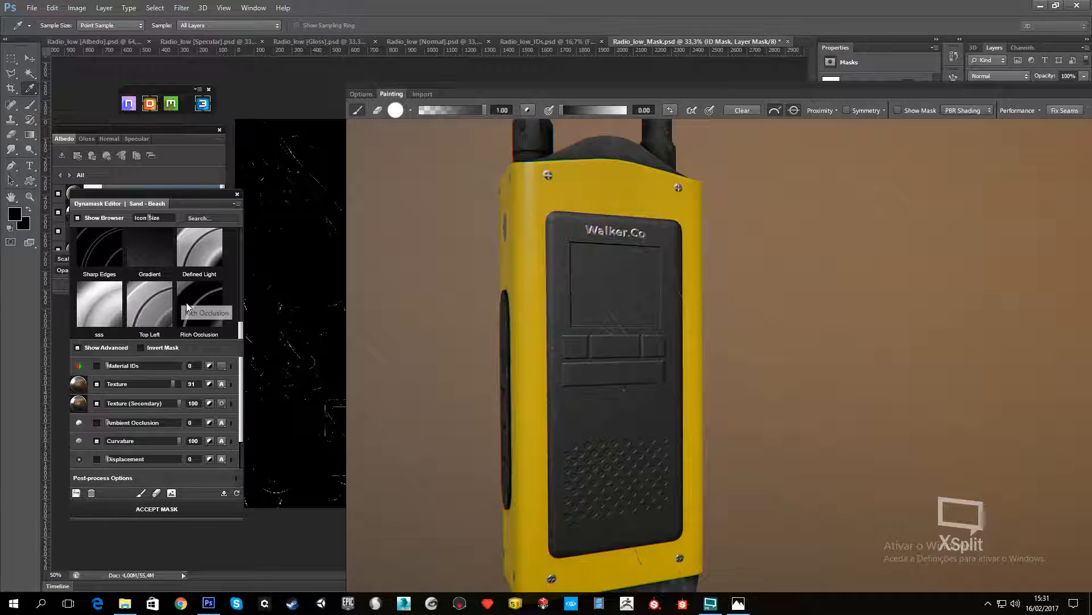
pyautogui.click(208, 310)
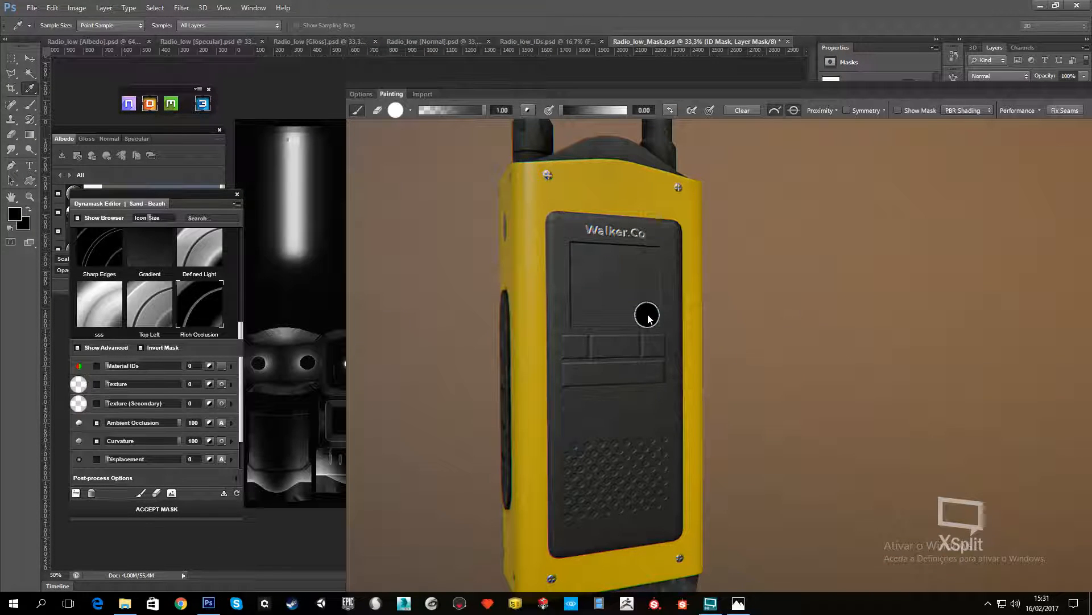
pyautogui.moveTo(639, 263); pyautogui.dragTo(629, 346, button='right')
pyautogui.moveTo(714, 267); pyautogui.dragTo(674, 307)
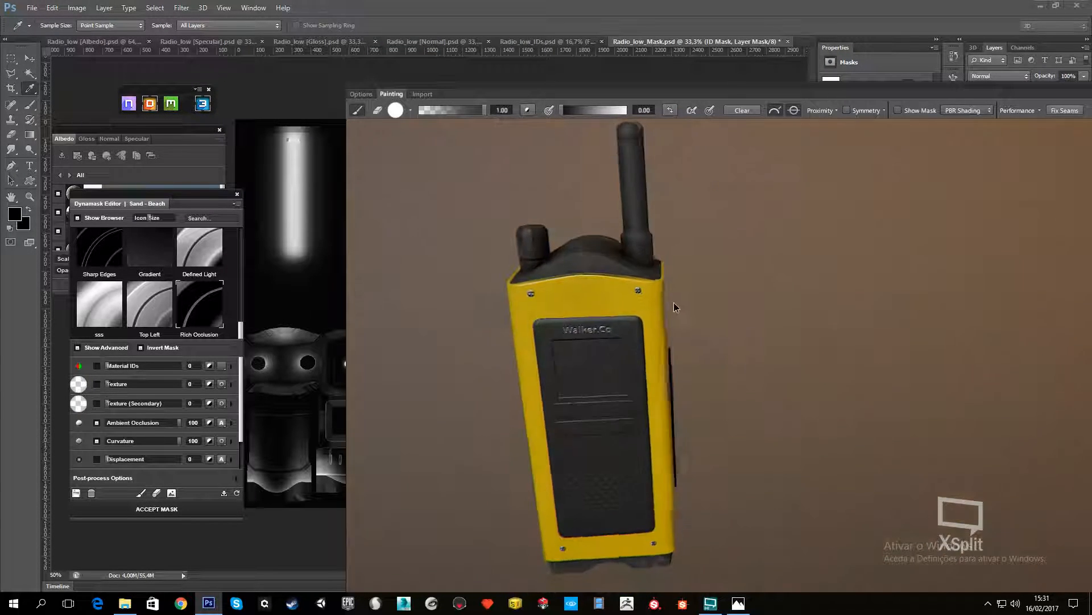
pyautogui.scroll(3, 172, 320)
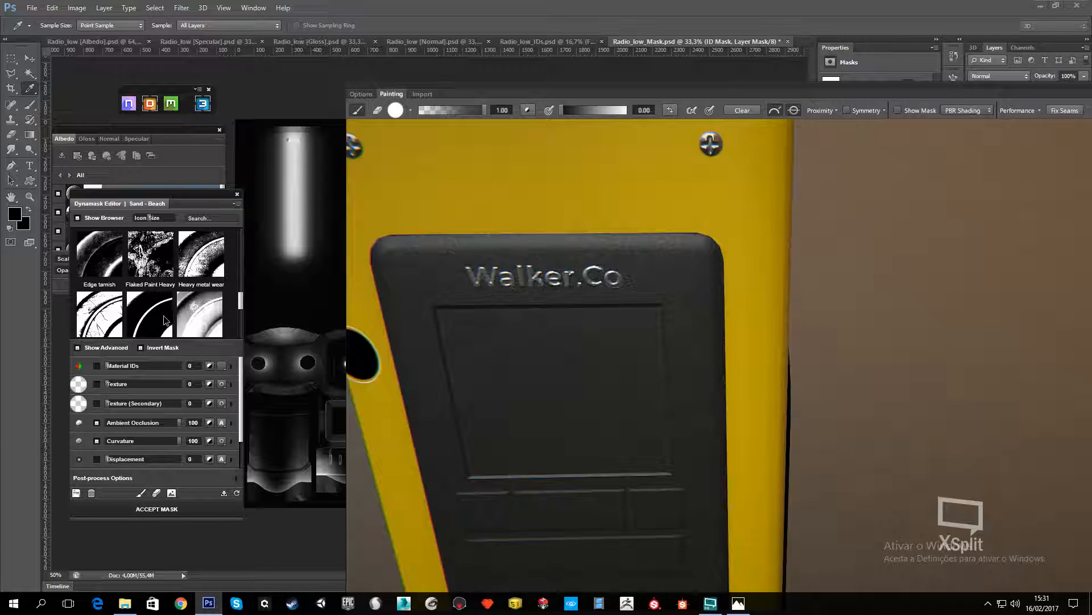
pyautogui.click(211, 312)
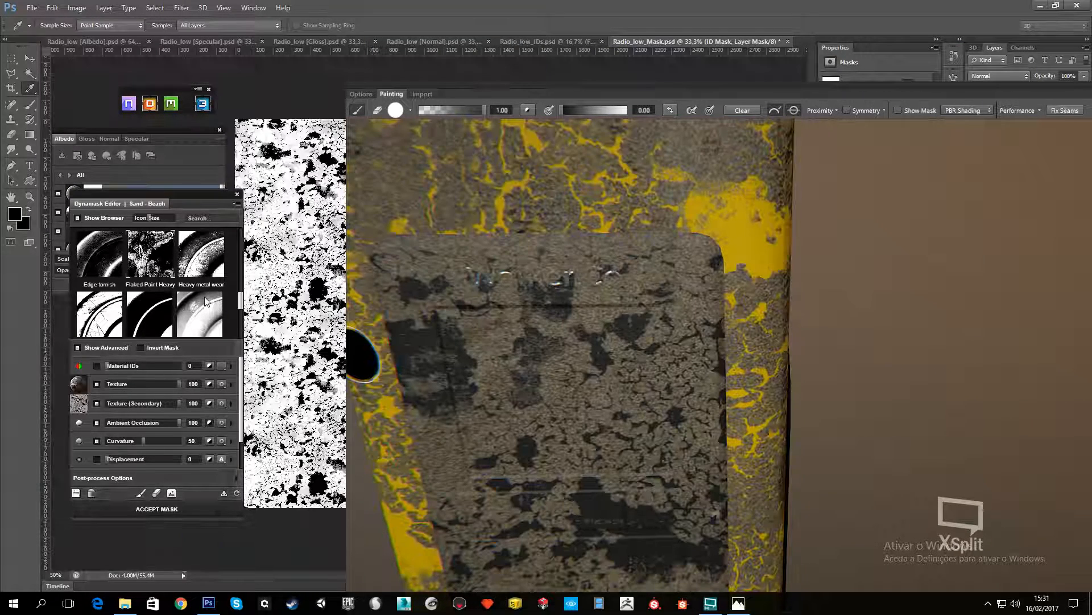
# Try the Sandy Dirt preset again, and switch the Sand - Beach mask to the Sand preset
pyautogui.scroll(5, 156, 274)
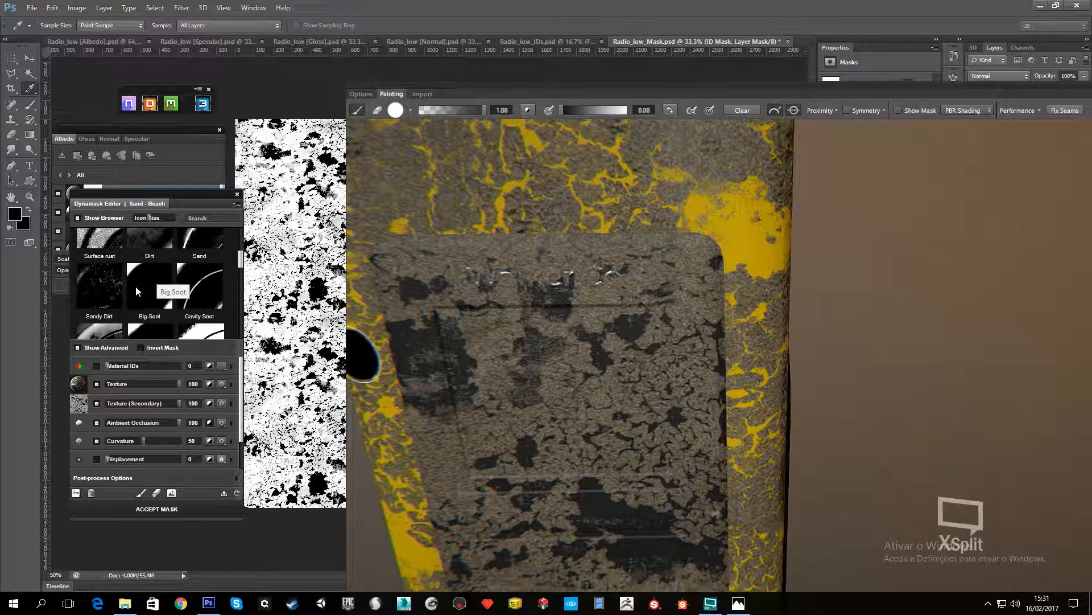
pyautogui.scroll(2, 117, 316)
pyautogui.click(106, 315)
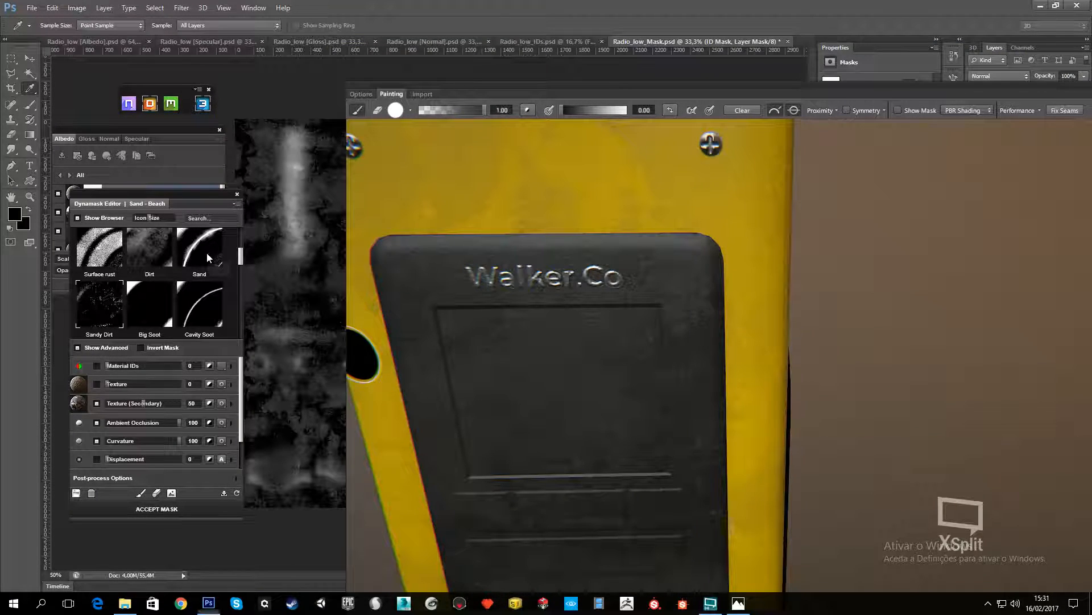
pyautogui.click(208, 258)
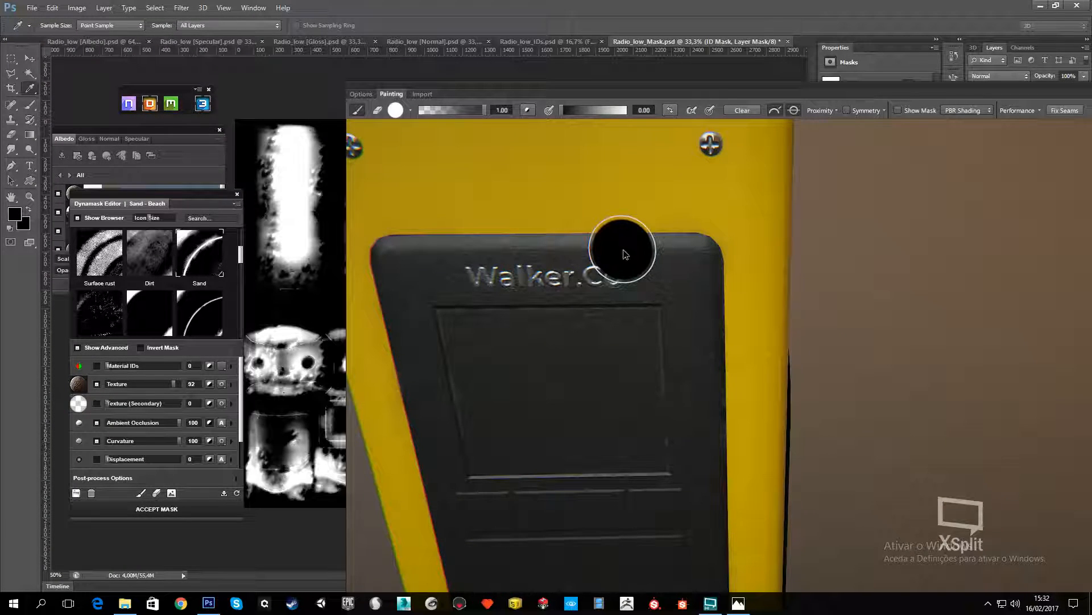
# Check the Sand preset on the radio's front and side, and accept it as the Sand - Beach mask
pyautogui.moveTo(624, 254); pyautogui.dragTo(656, 351, button='middle')
pyautogui.scroll(-6, 616, 293)
pyautogui.scroll(-4, 616, 293)
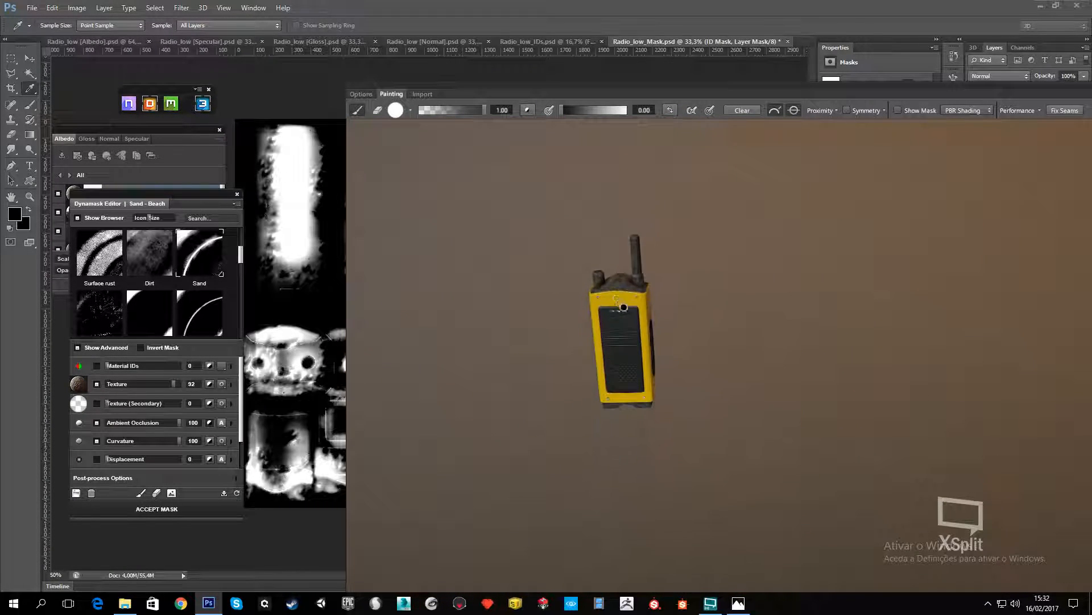
pyautogui.keyDown('alt'); pyautogui.moveTo(621, 307); pyautogui.dragTo(680, 325); pyautogui.keyUp('alt')
pyautogui.scroll(8, 683, 335)
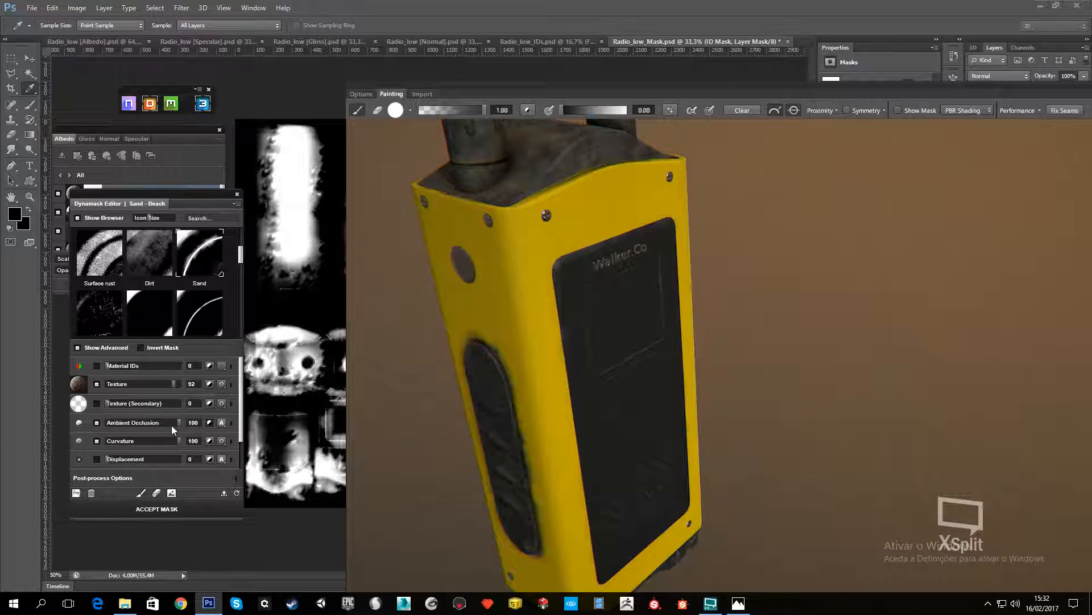
pyautogui.click(171, 504)
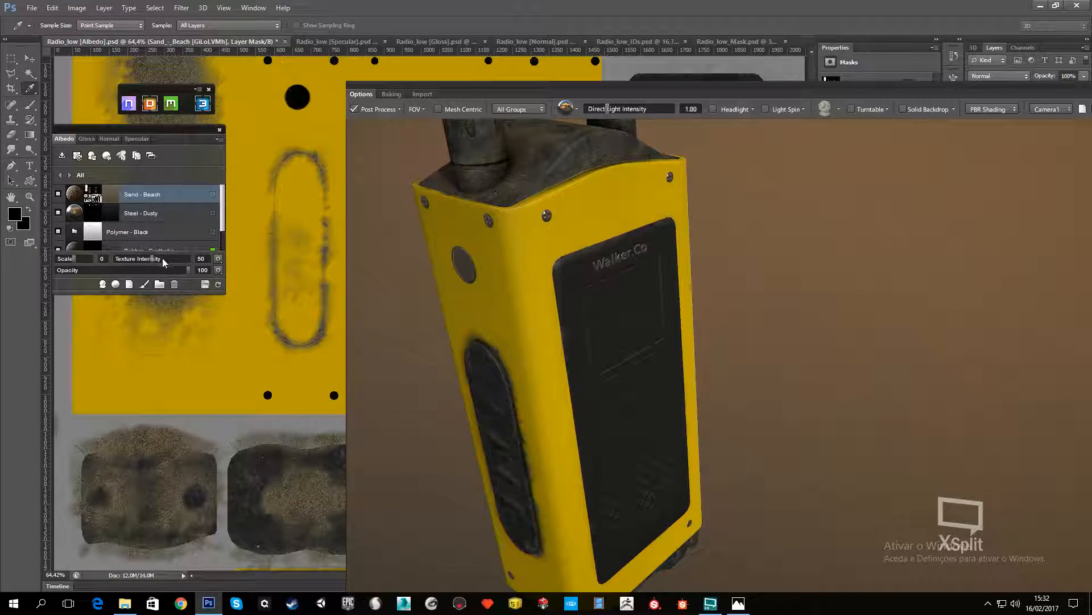
# Set the Sand - Beach layer's texture intensity to 34 and opacity to 51, checking the radio's front
pyautogui.moveTo(163, 261); pyautogui.dragTo(145, 261)
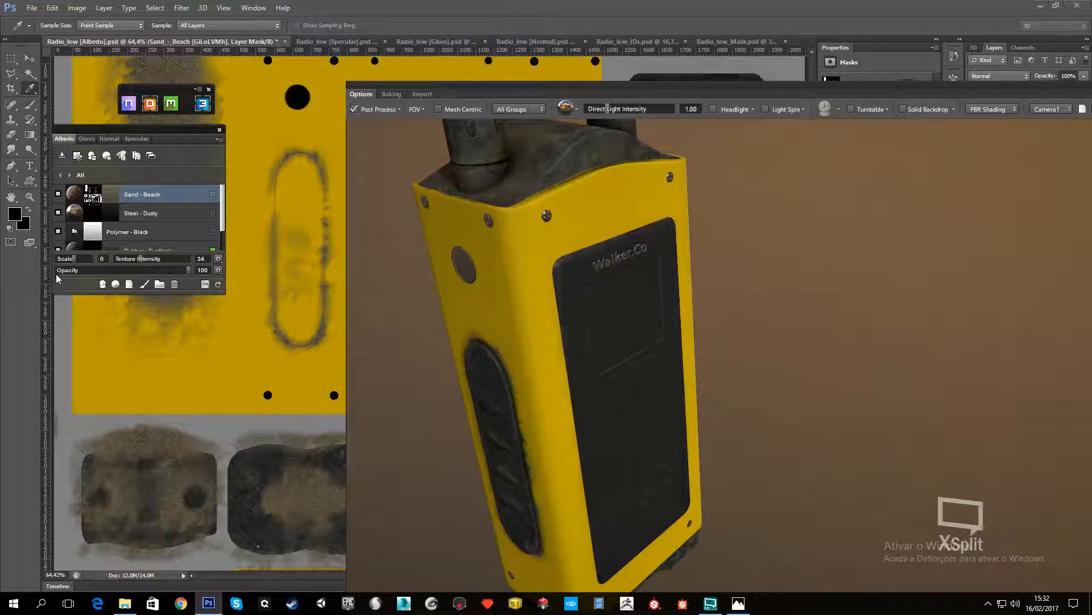
pyautogui.click(123, 270)
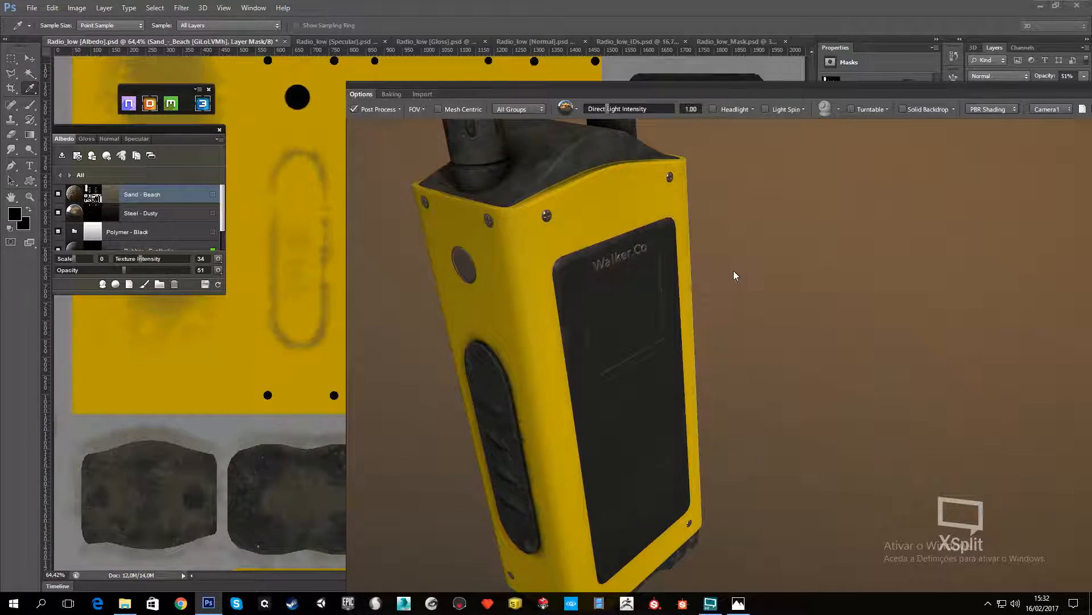
pyautogui.moveTo(733, 271); pyautogui.dragTo(509, 282)
pyautogui.scroll(-3, 669, 264)
pyautogui.scroll(-3, 543, 296)
pyautogui.moveTo(510, 283); pyautogui.dragTo(573, 302, button='middle')
pyautogui.scroll(3, 573, 302)
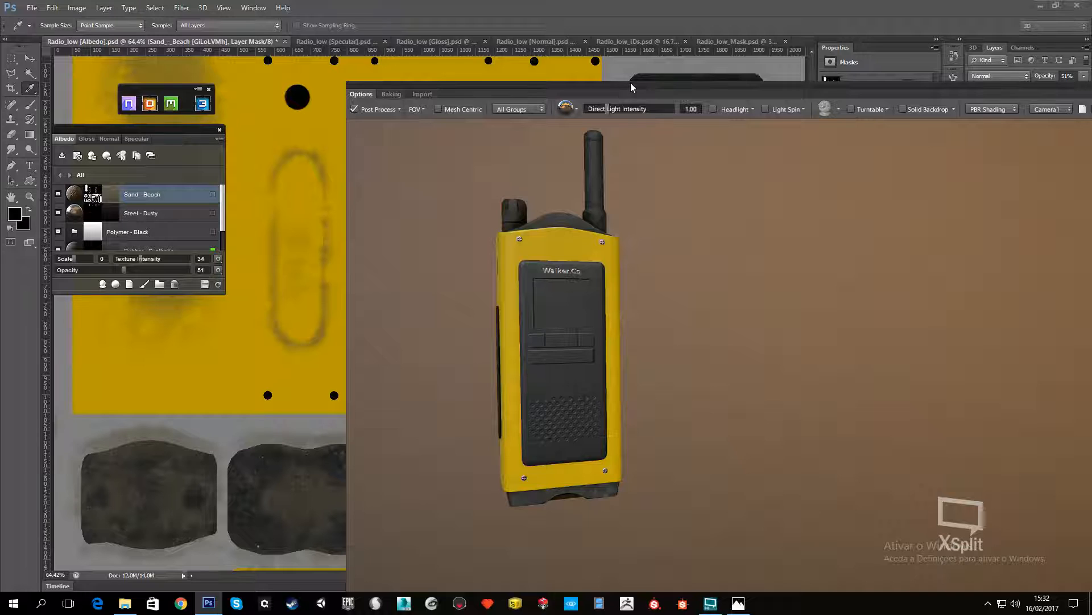
# Minimize the 3D preview and Photoshop, switch to File Explorer, and show the Toorganize folder on drive D: as thumbnails
pyautogui.moveTo(630, 83); pyautogui.dragTo(474, 141)
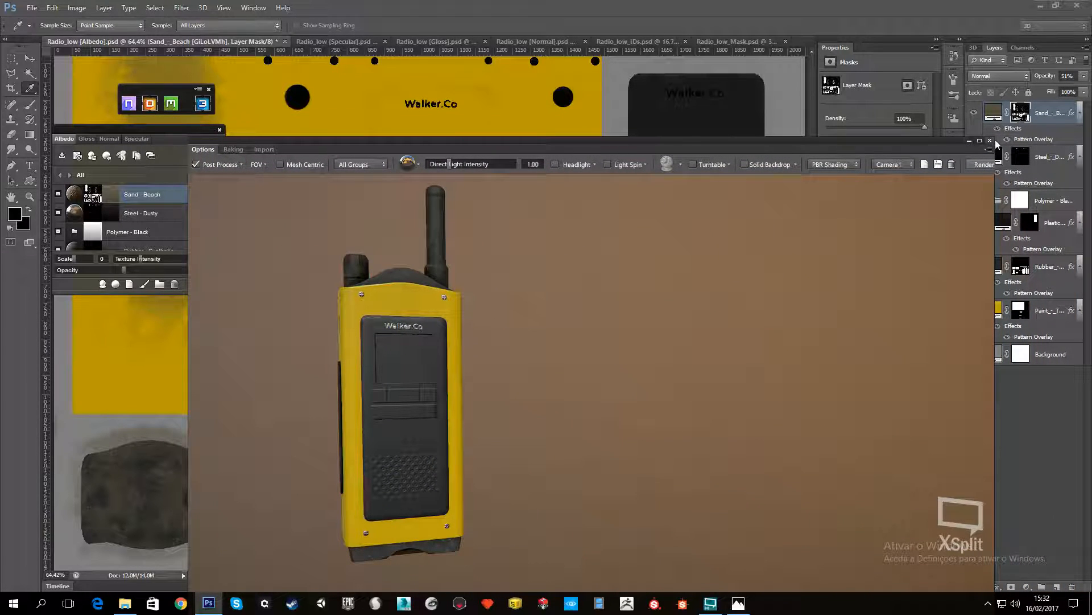
pyautogui.click(969, 140)
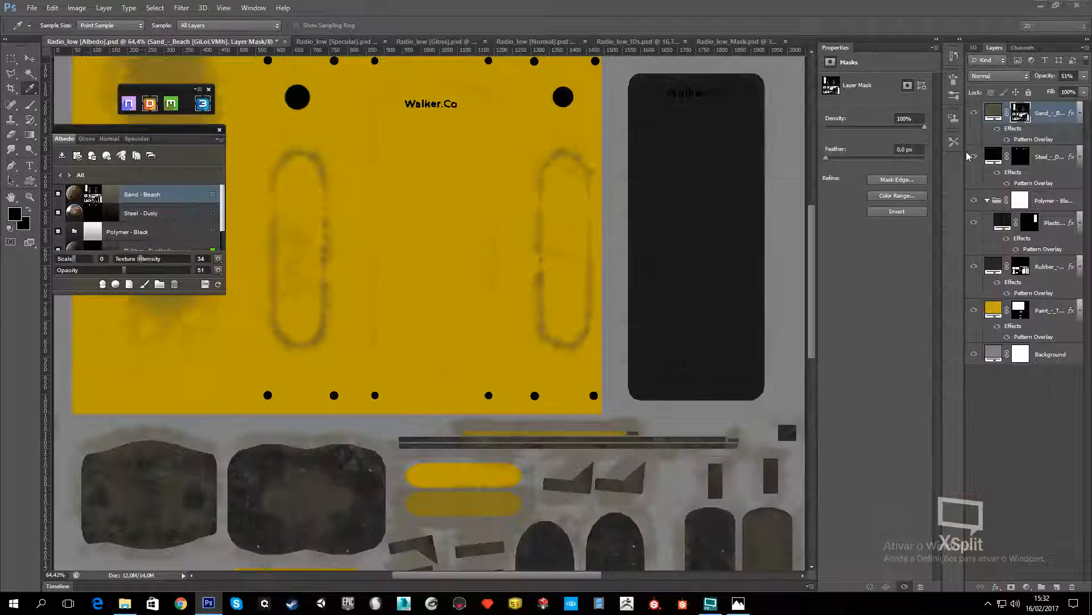
pyautogui.click(1040, 7)
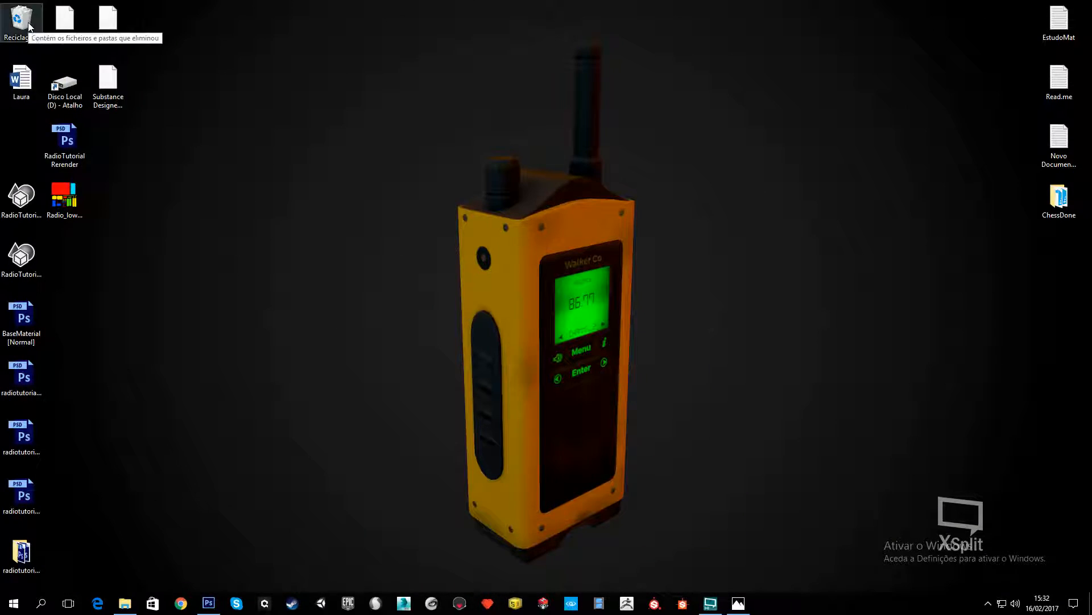
pyautogui.click(125, 596)
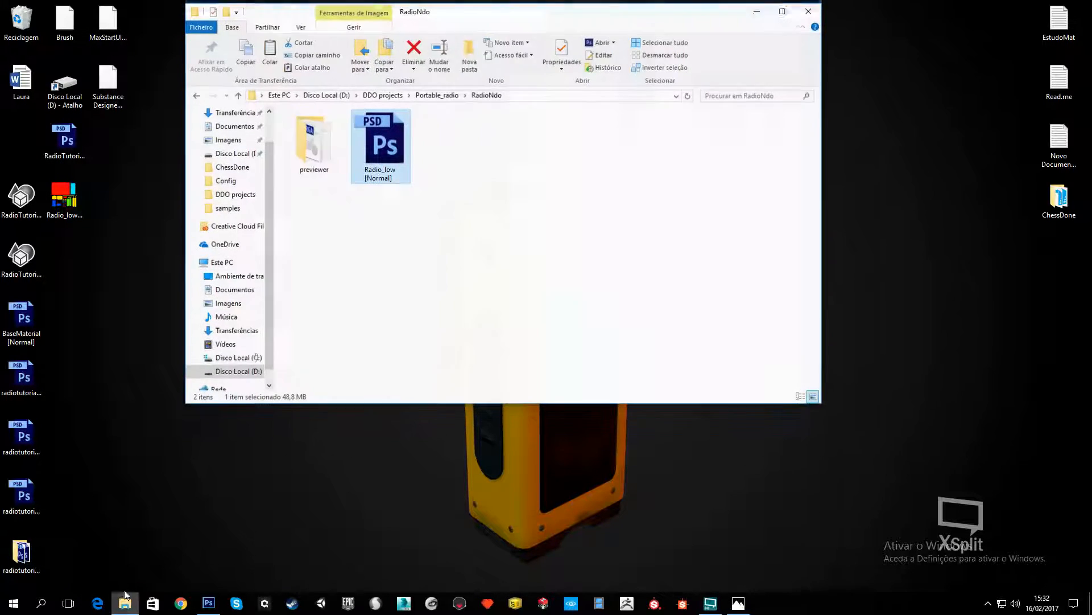
pyautogui.click(327, 95)
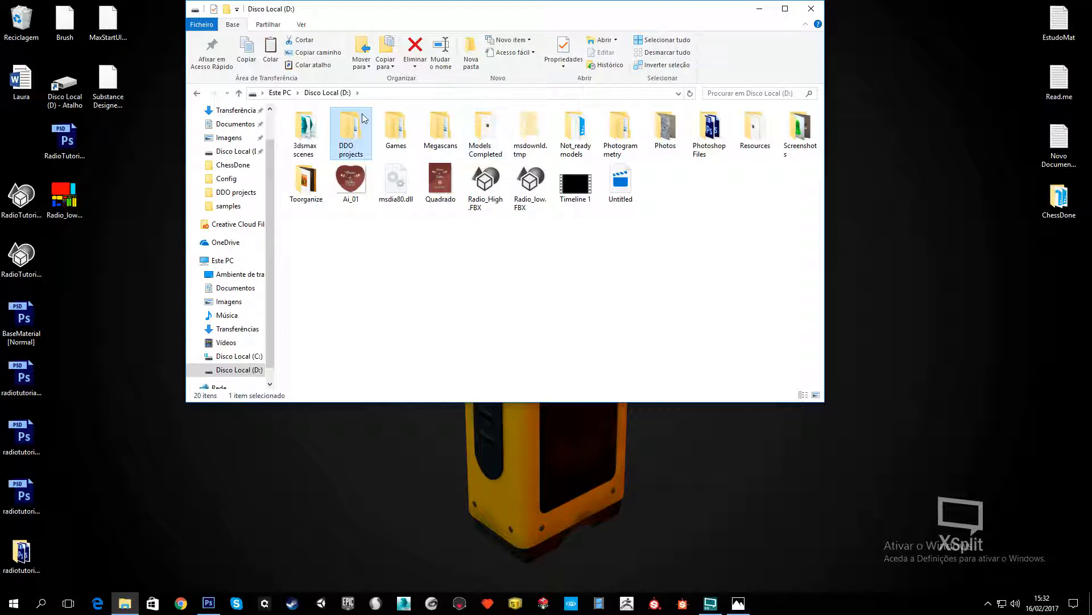
pyautogui.doubleClick(307, 182)
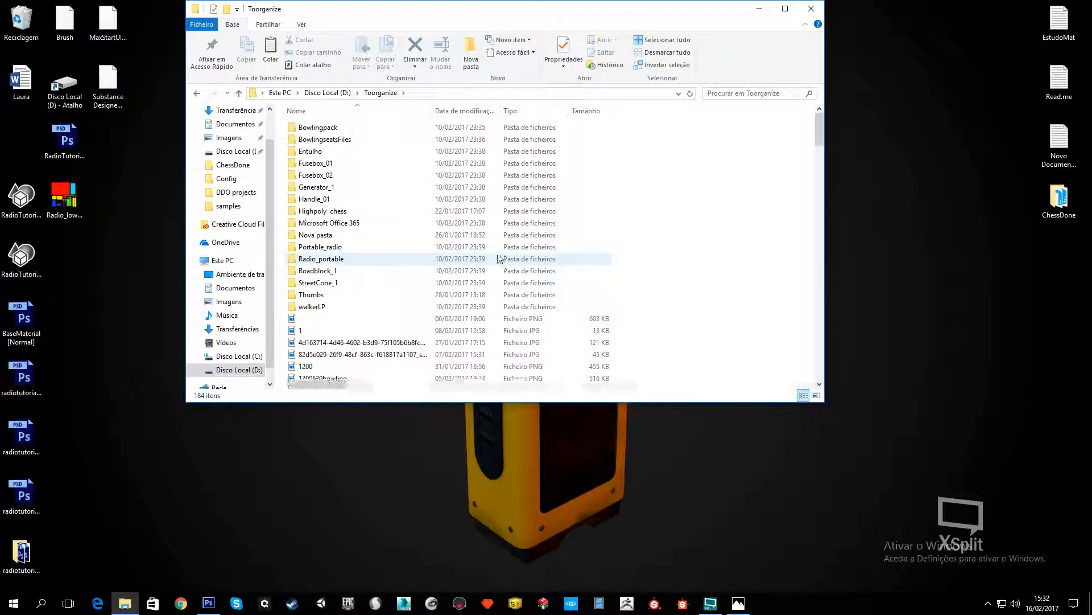
pyautogui.keyDown('ctrl'); pyautogui.scroll(2, 503, 248); pyautogui.keyUp('ctrl')
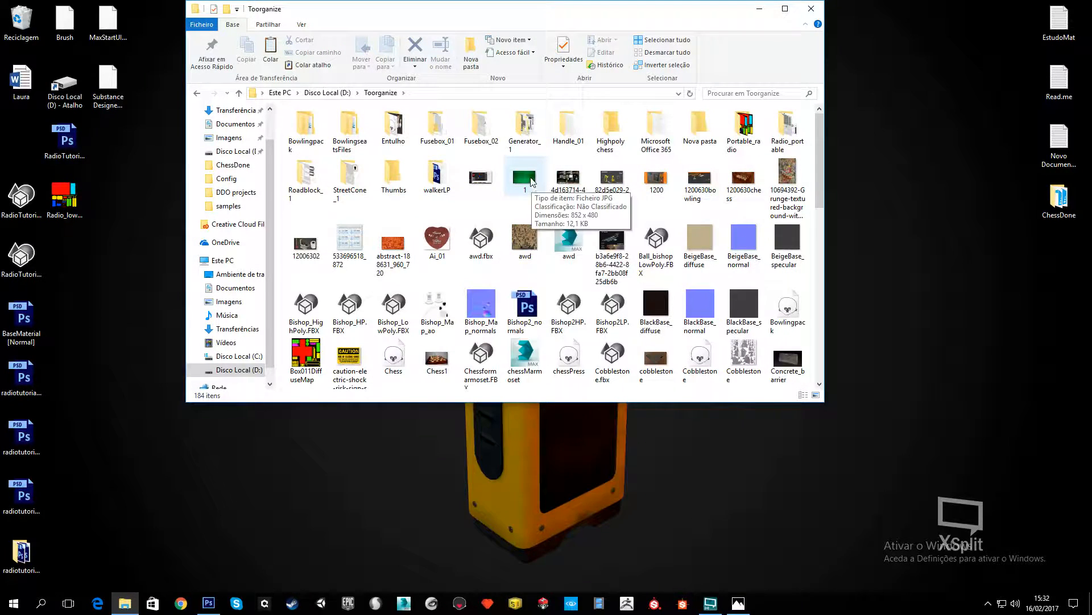
# Place the green image 1 from the folder into the Radio_low [Albedo] document in Photoshop
pyautogui.moveTo(529, 179); pyautogui.dragTo(578, 207)
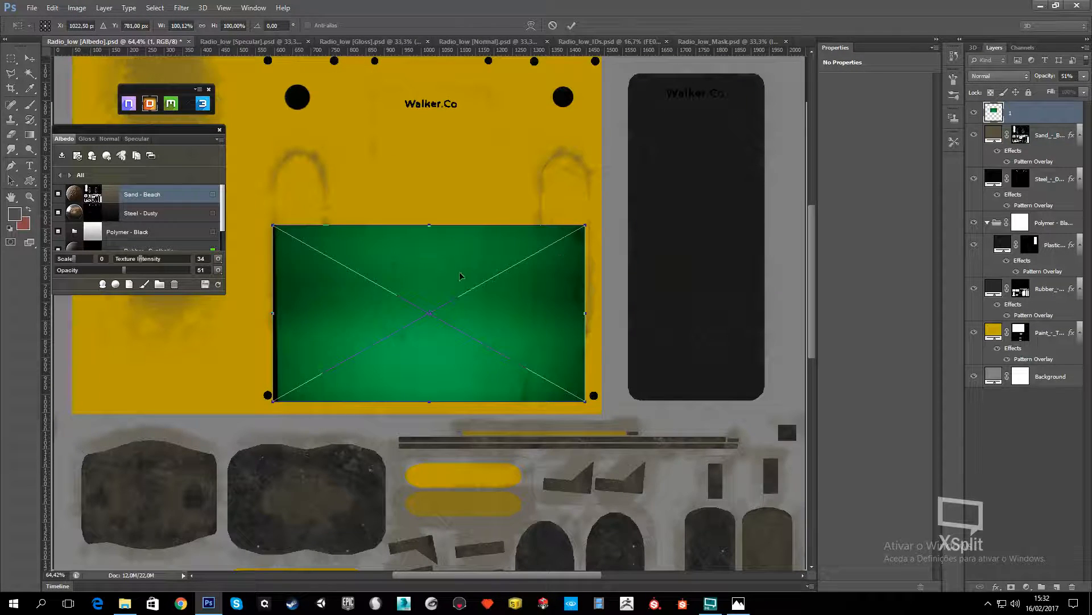
pyautogui.click(27, 61)
pyautogui.click(485, 227)
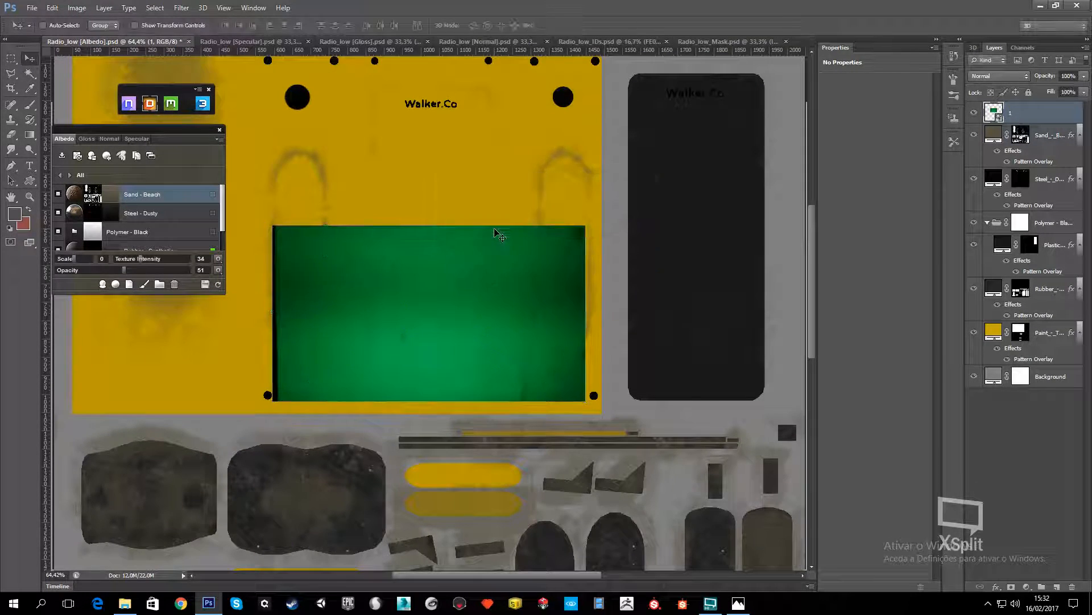
# Rasterize layer 1 and delete the dark strip along the green image's left edge
pyautogui.click(12, 59)
pyautogui.rightClick(1031, 113)
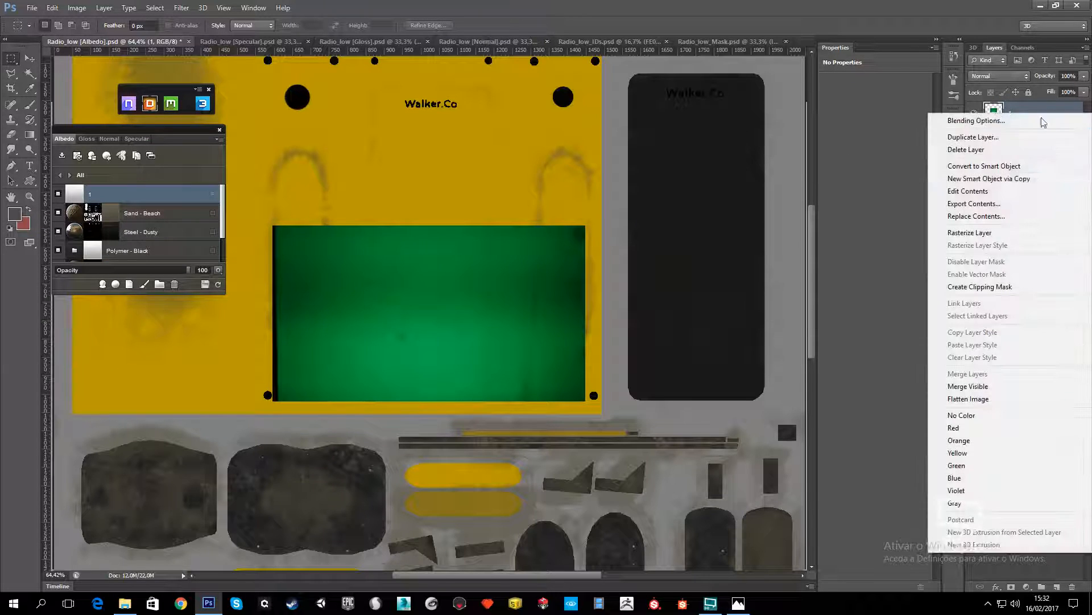
pyautogui.click(991, 233)
pyautogui.moveTo(260, 215); pyautogui.dragTo(281, 437)
pyautogui.click(428, 178)
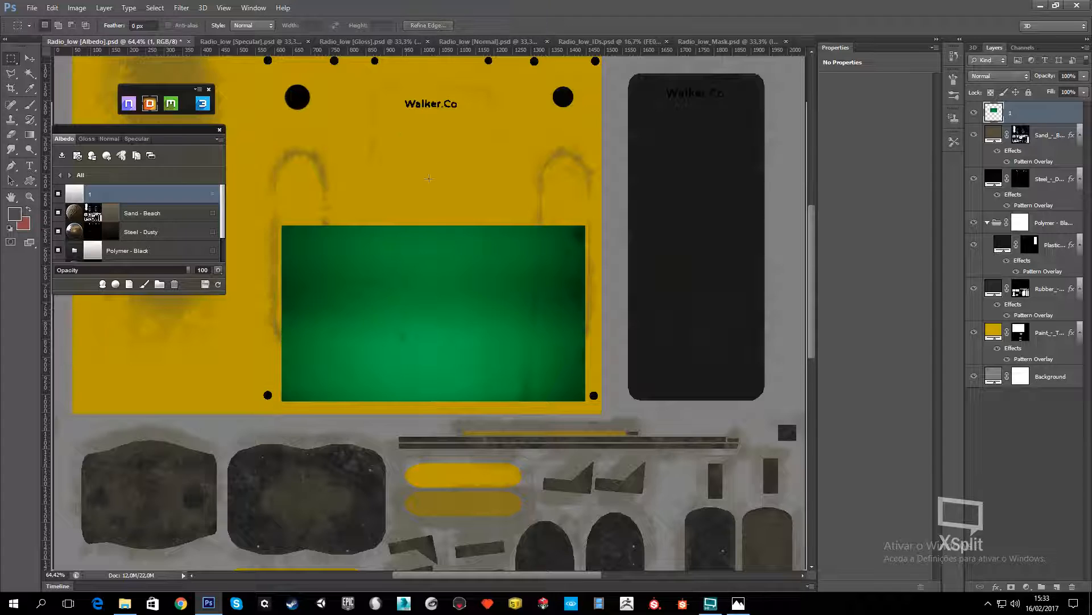
# Move the green image onto the black front panel and scale it proportionally to about 33%
pyautogui.click(30, 58)
pyautogui.moveTo(437, 286); pyautogui.dragTo(715, 146)
pyautogui.keyDown('alt'); pyautogui.scroll(3, 713, 145); pyautogui.keyUp('alt')
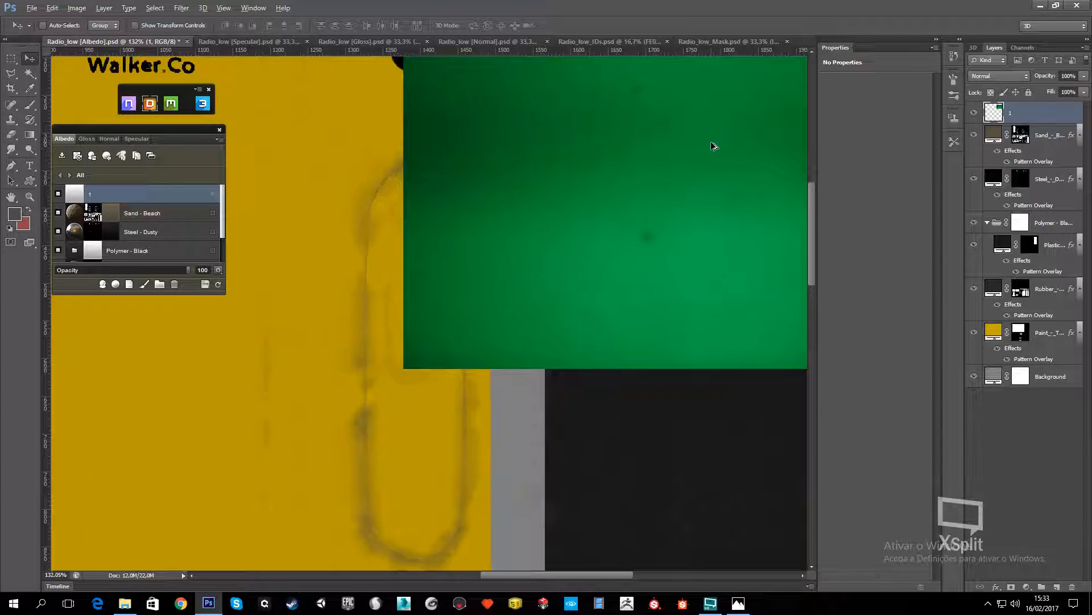
pyautogui.keyDown('alt'); pyautogui.scroll(-4, 697, 183); pyautogui.keyUp('alt')
pyautogui.hotkey('ctrl', 't')
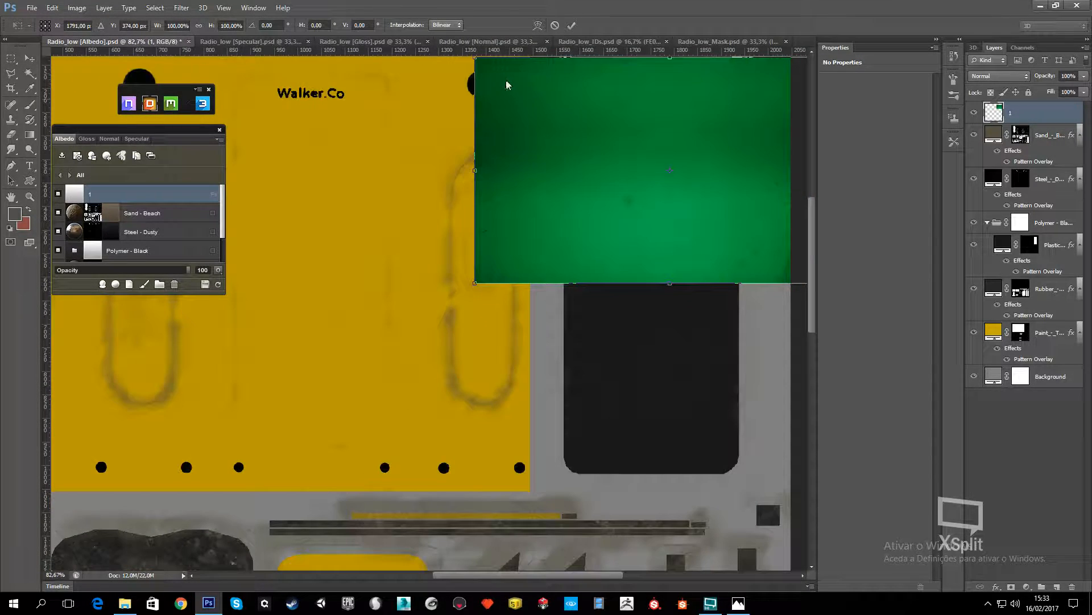
pyautogui.keyDown('alt'); pyautogui.keyDown('shift'); pyautogui.moveTo(475, 57); pyautogui.dragTo(606, 133); pyautogui.keyUp('shift'); pyautogui.keyUp('alt')
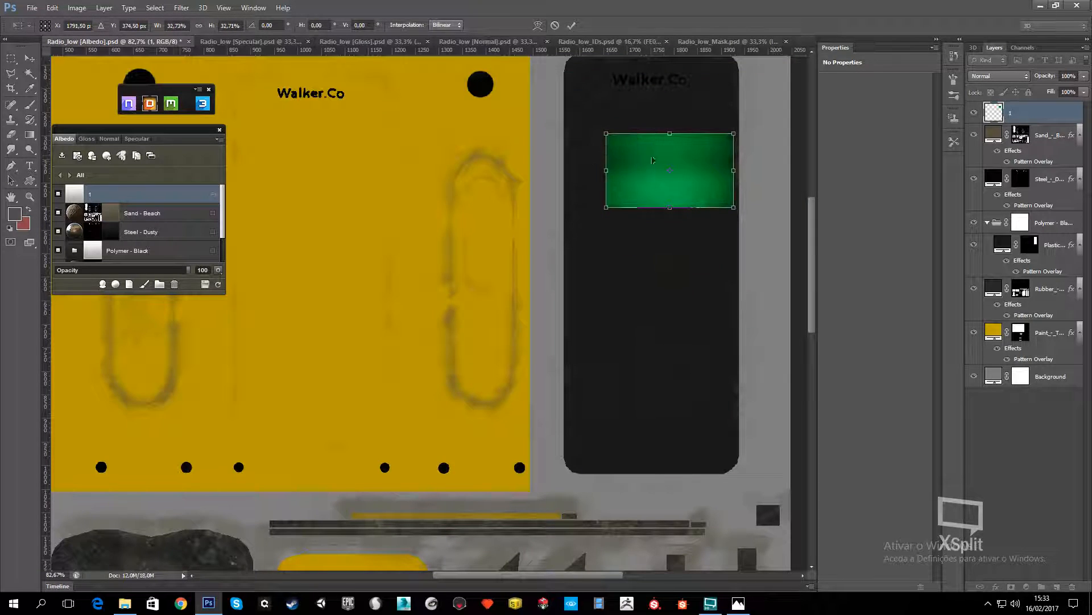
pyautogui.keyDown('alt'); pyautogui.scroll(4, 704, 165); pyautogui.keyUp('alt')
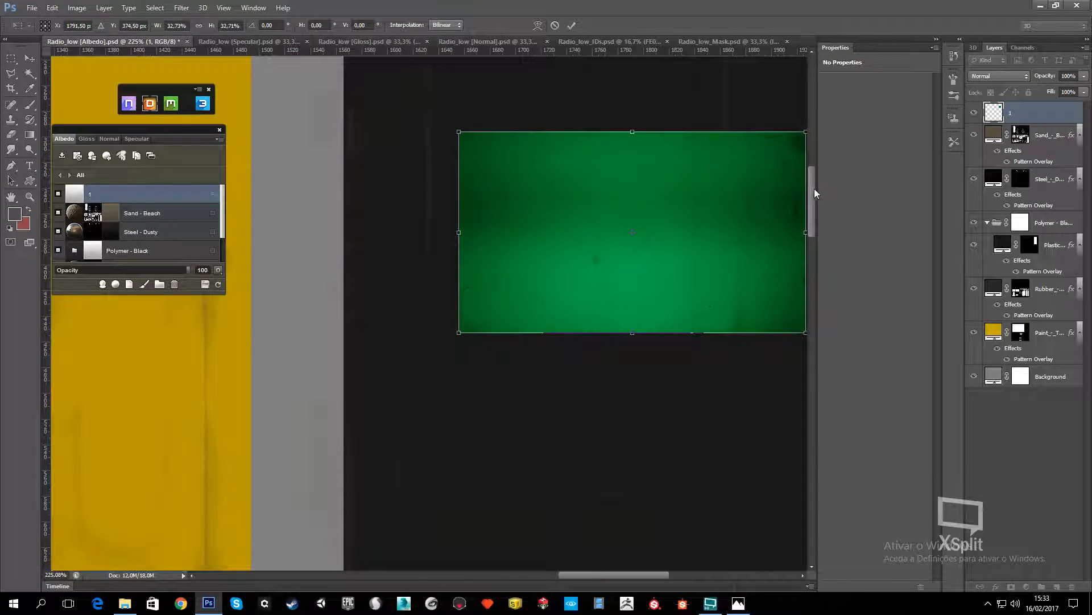
# Fit the green image under the Walker.Co logo at about 230 by 208 px and apply the transformation
pyautogui.moveTo(815, 193); pyautogui.dragTo(813, 169)
pyautogui.moveTo(657, 333); pyautogui.dragTo(630, 231)
pyautogui.moveTo(779, 385); pyautogui.dragTo(725, 448)
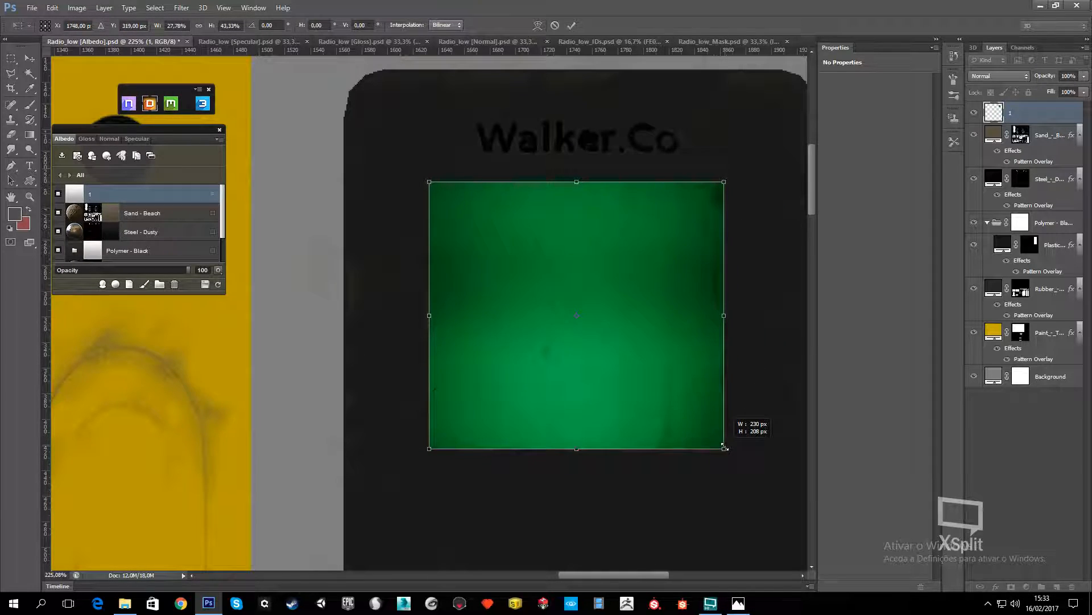
pyautogui.click(29, 59)
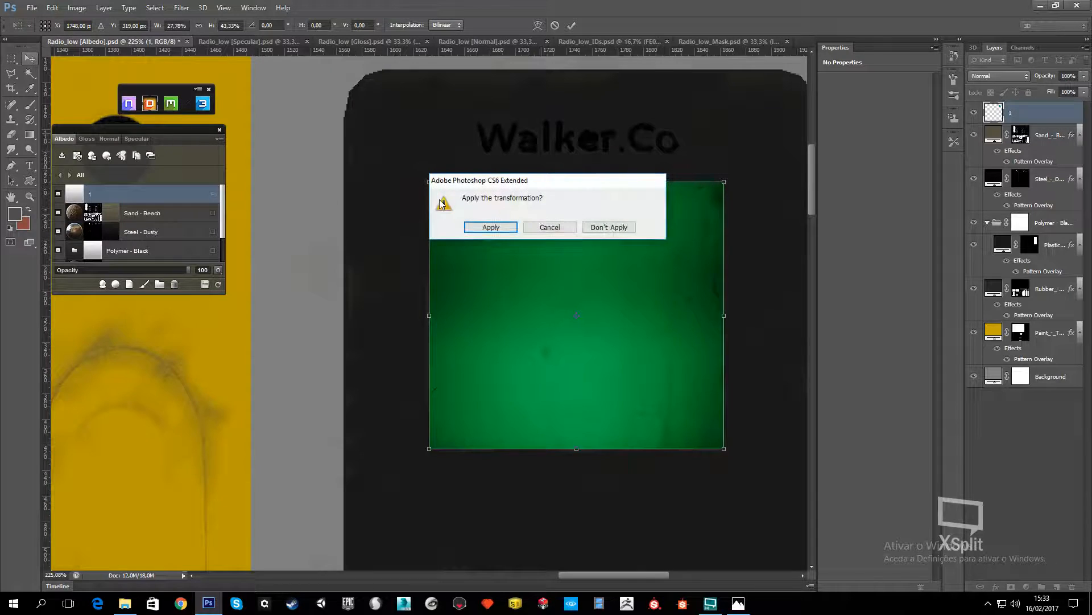
pyautogui.click(491, 226)
# Lower the opacity of the green screen layer 1 to 76%
pyautogui.keyDown('alt'); pyautogui.scroll(-3, 577, 266); pyautogui.keyUp('alt')
pyautogui.keyDown('alt'); pyautogui.scroll(-3, 577, 266); pyautogui.keyUp('alt')
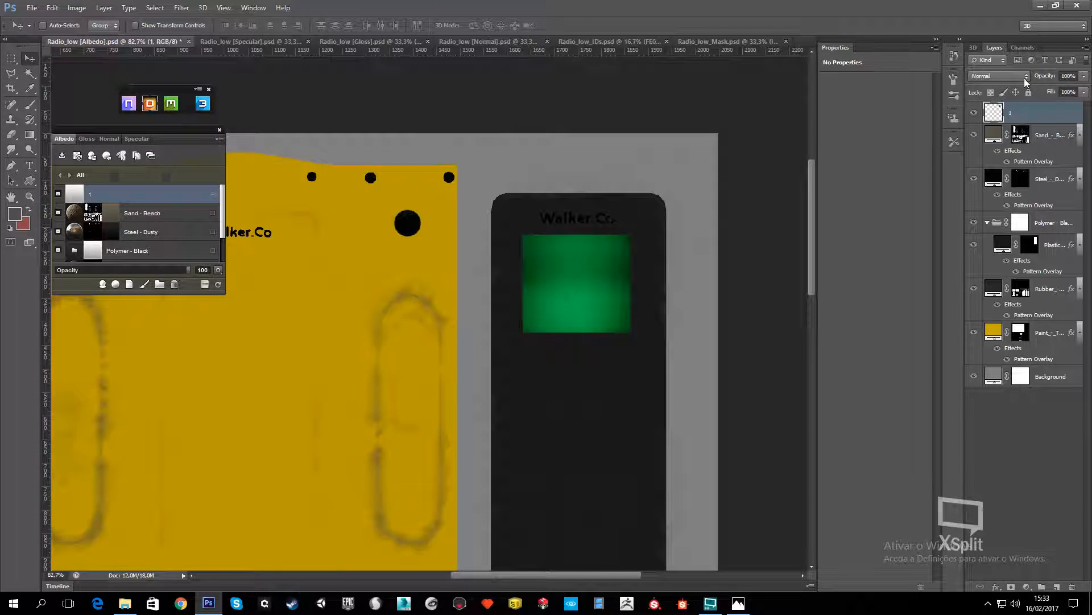
pyautogui.click(1084, 76)
pyautogui.moveTo(1083, 90); pyautogui.dragTo(1075, 91)
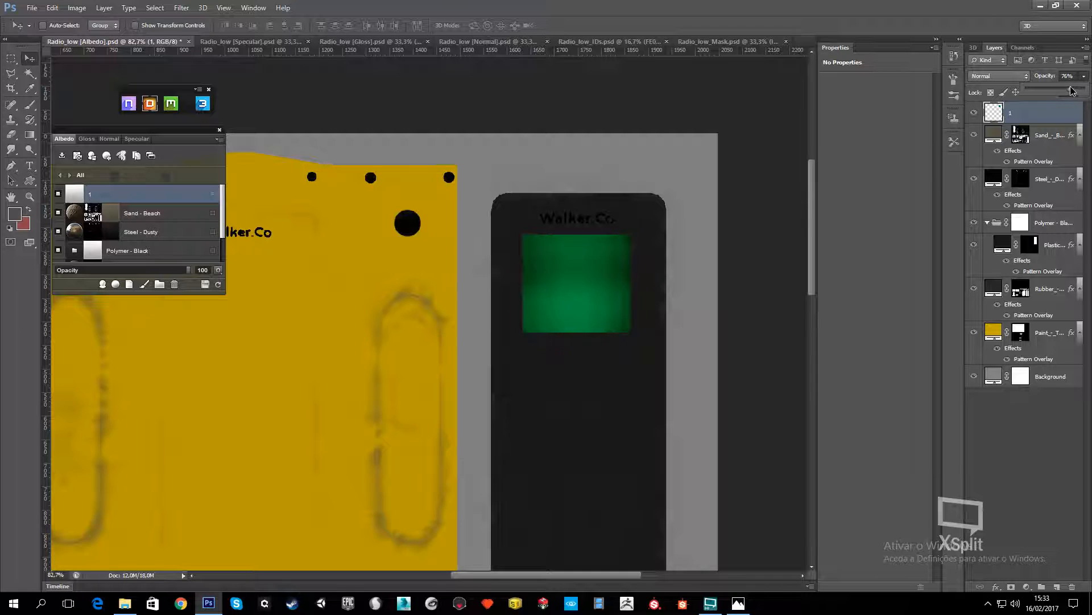
pyautogui.keyDown('alt'); pyautogui.scroll(5, 575, 283); pyautogui.keyUp('alt')
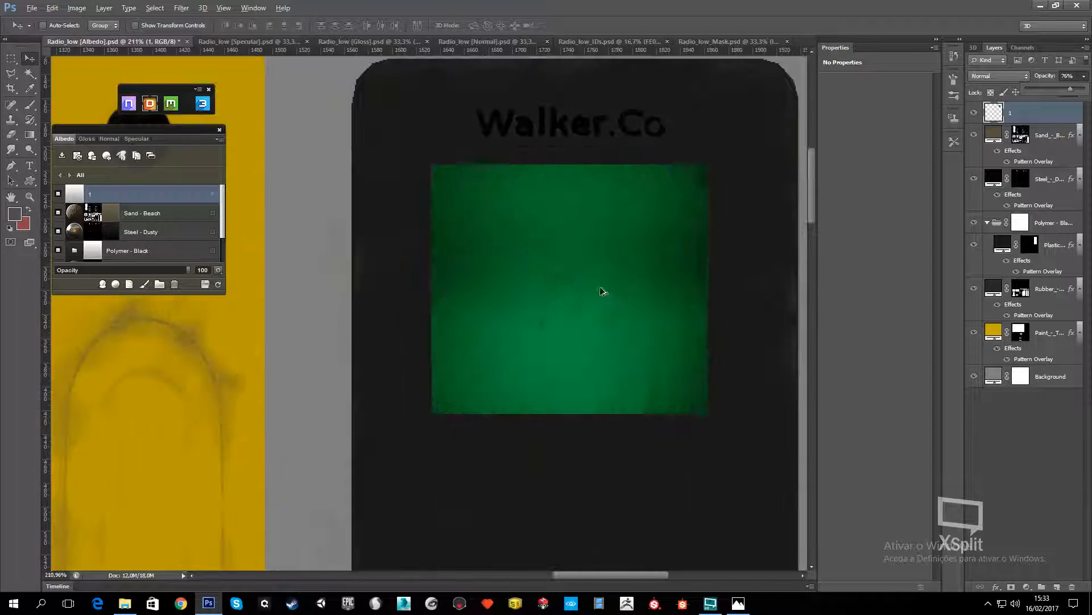
# Draw a text box across the upper part of the green screen and clear its trial text
pyautogui.click(30, 165)
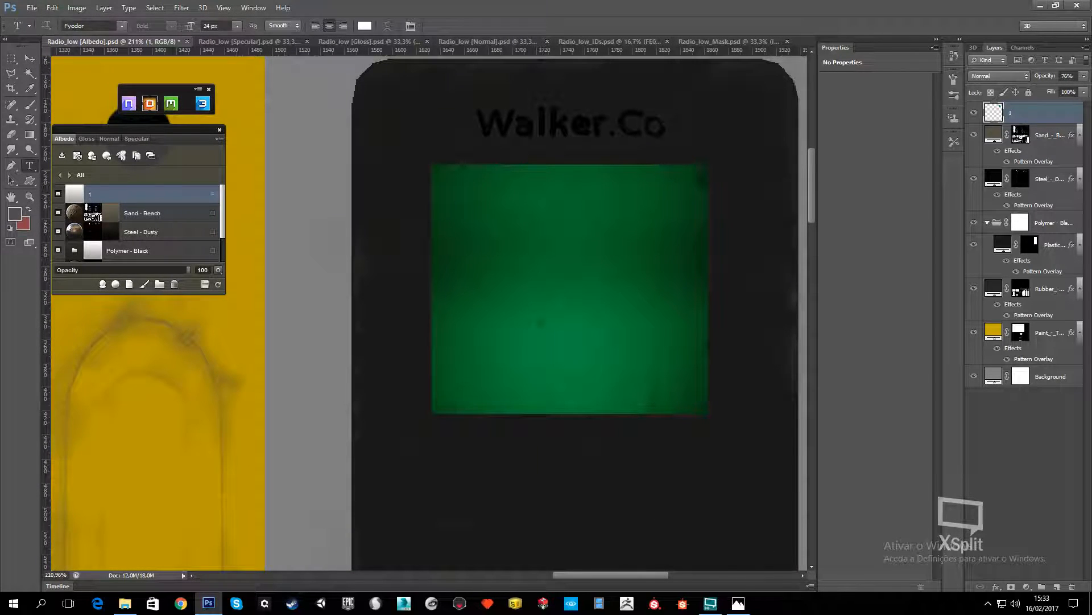
pyautogui.moveTo(552, 233); pyautogui.dragTo(629, 256)
pyautogui.write('OWO')
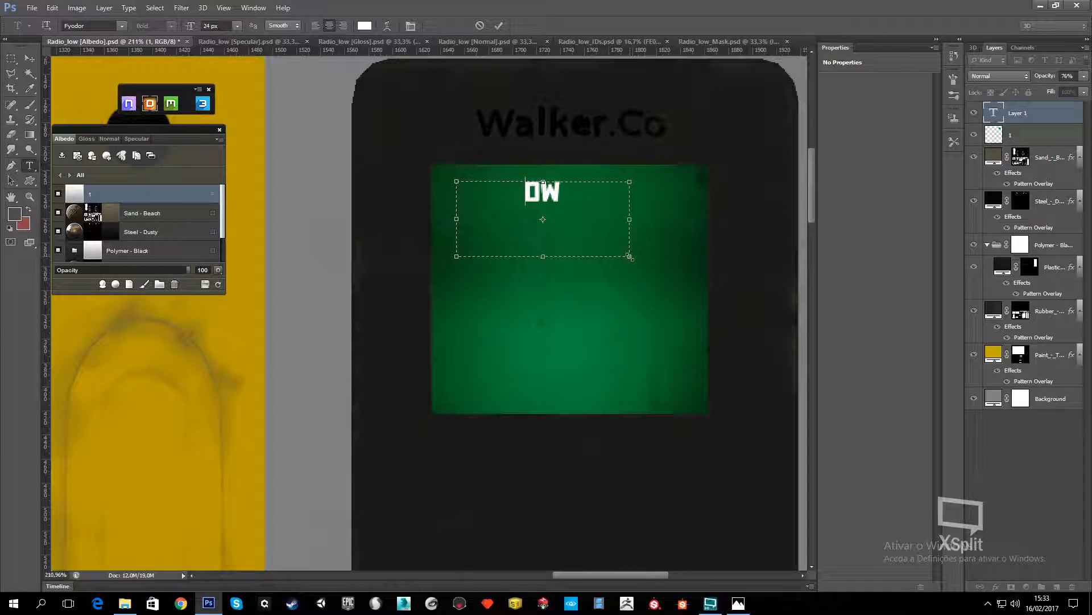
pyautogui.press('BackSpace')
pyautogui.press('BackSpace')
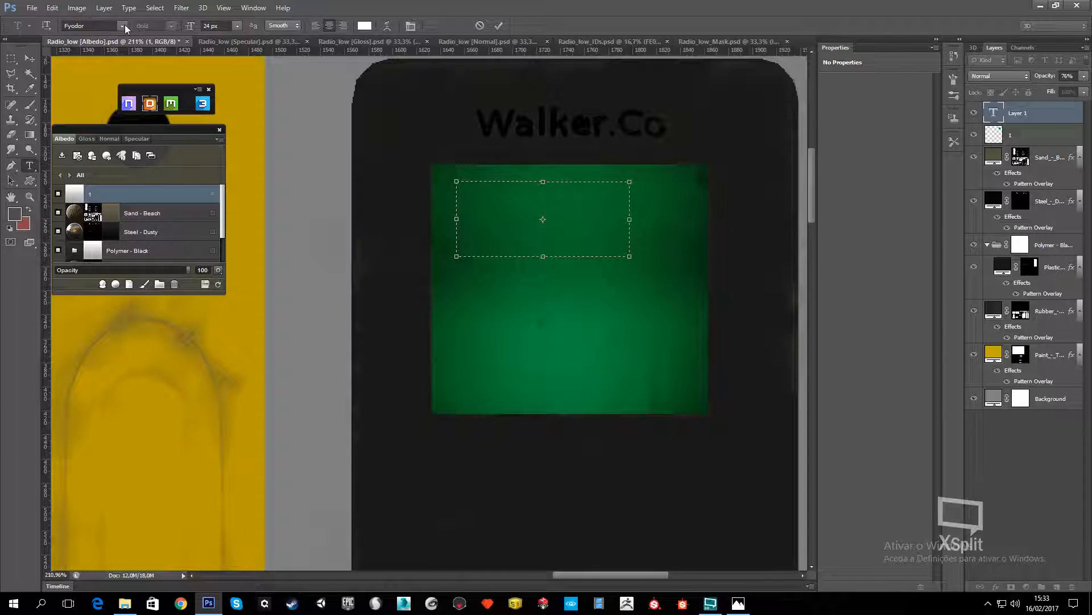
# Set the text box's font to Digital-7 and enter the text FREQUENCY
pyautogui.click(122, 26)
pyautogui.click(99, 26)
pyautogui.write('S')
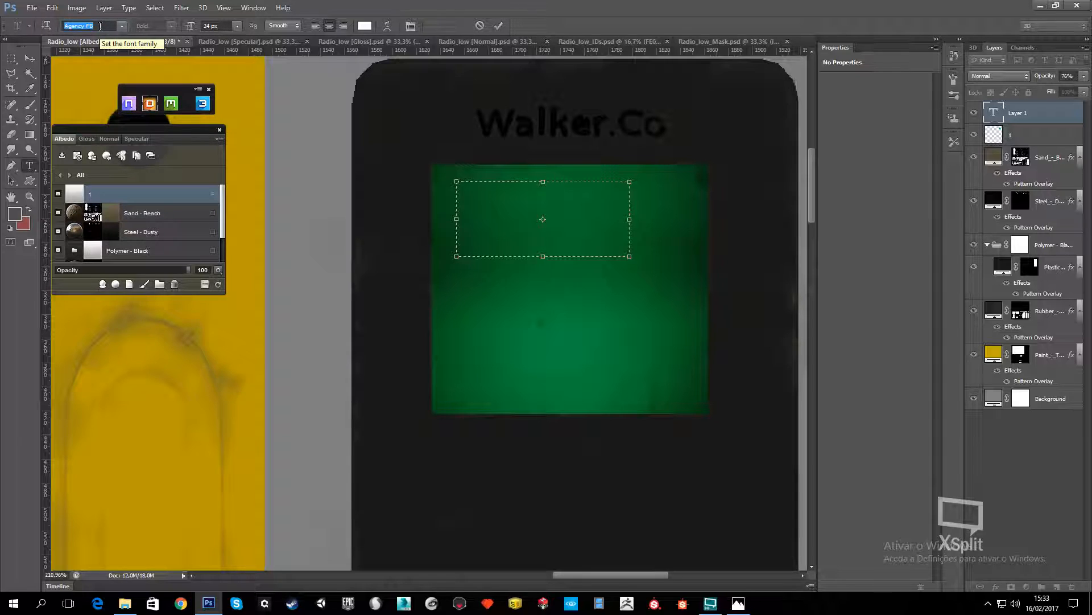
pyautogui.click(123, 26)
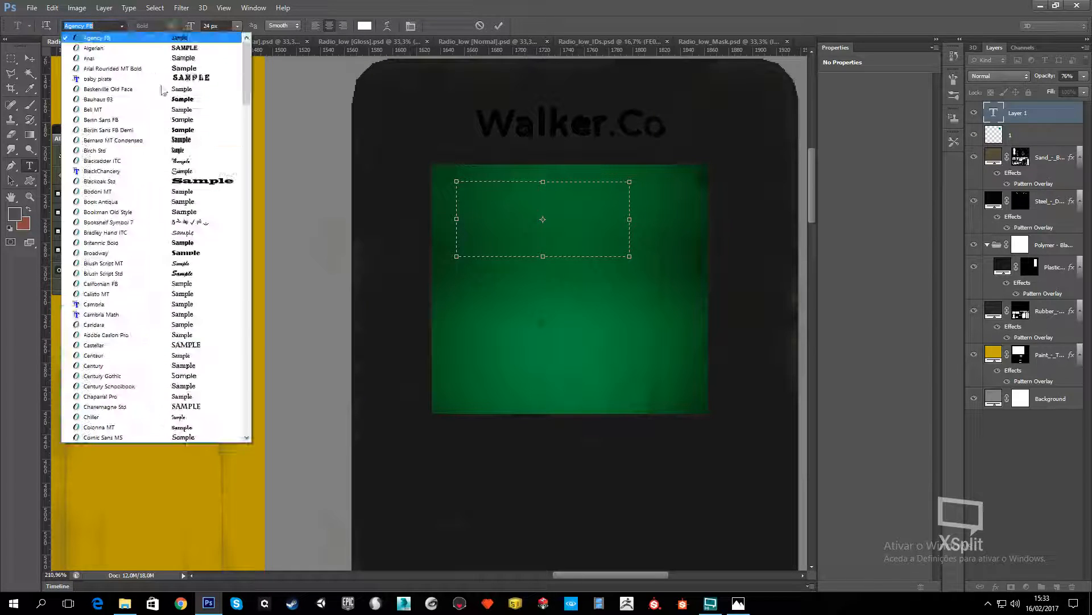
pyautogui.scroll(-8, 199, 235)
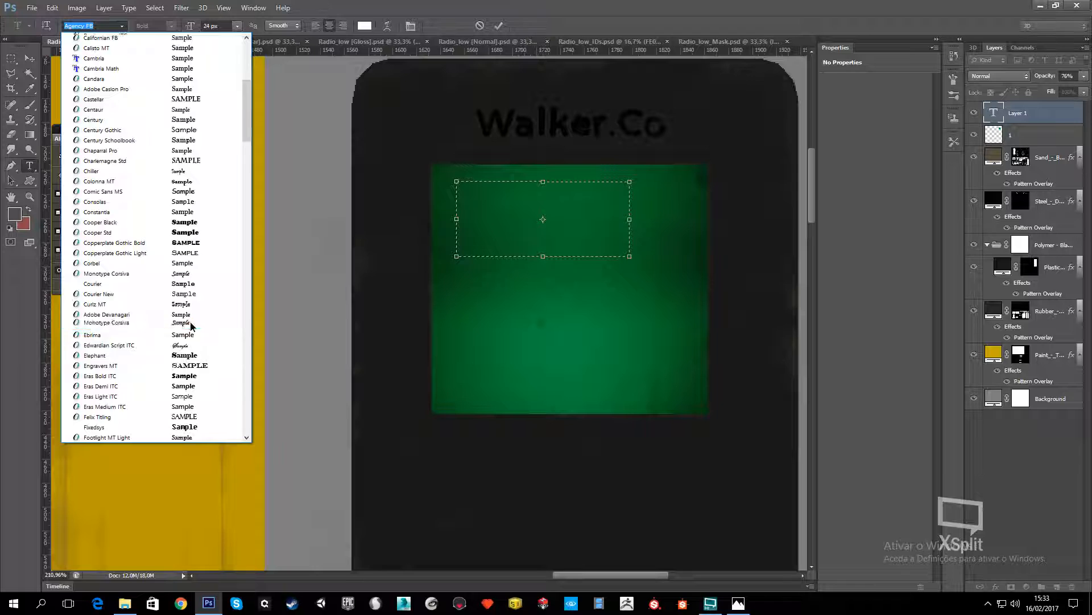
pyautogui.click(191, 324)
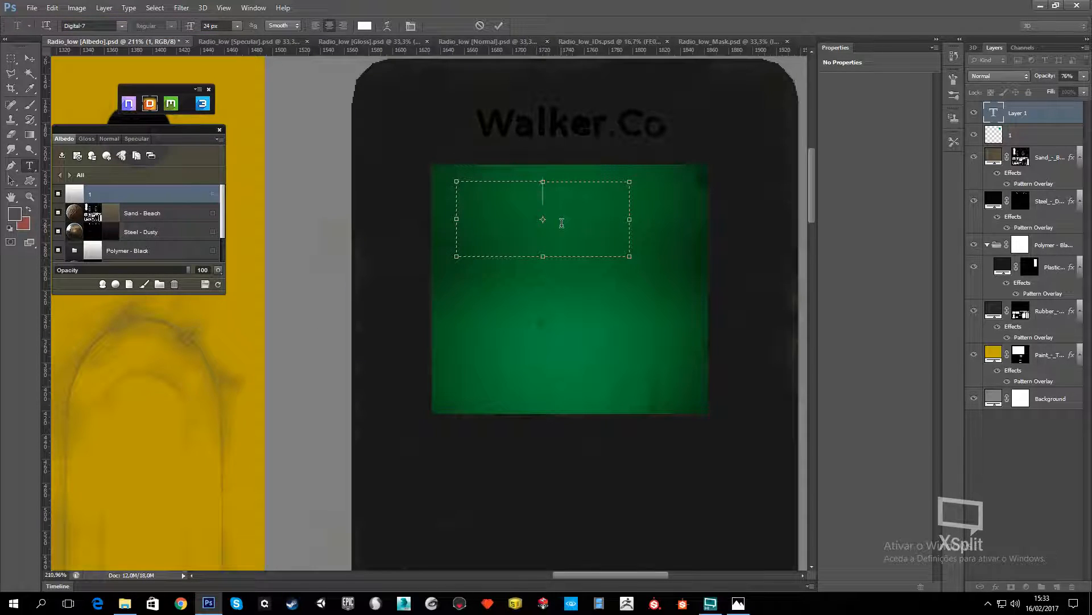
pyautogui.write('RE')
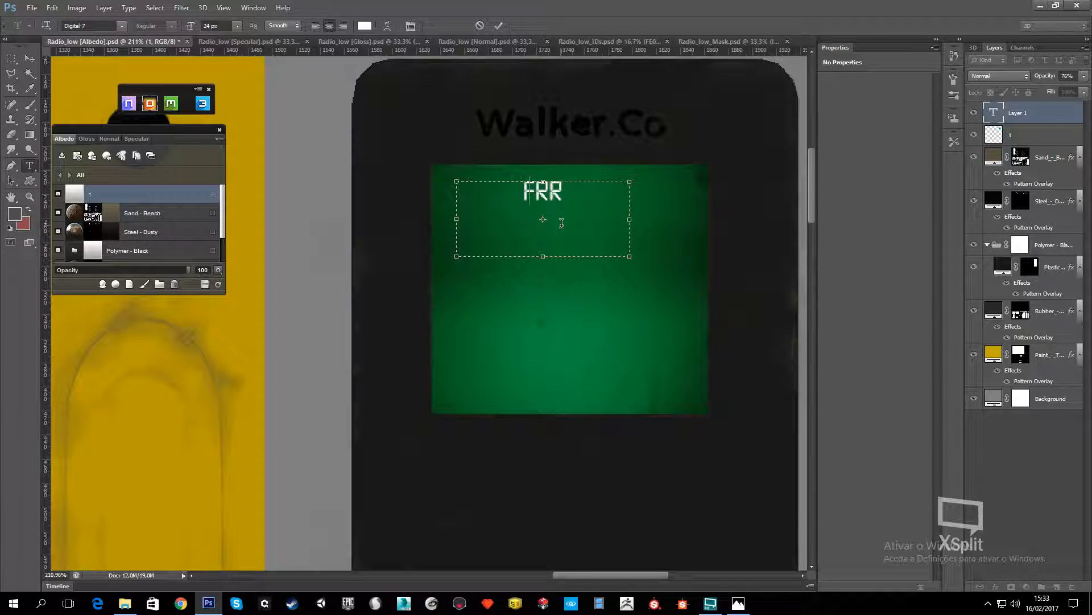
pyautogui.write('QUENCY')
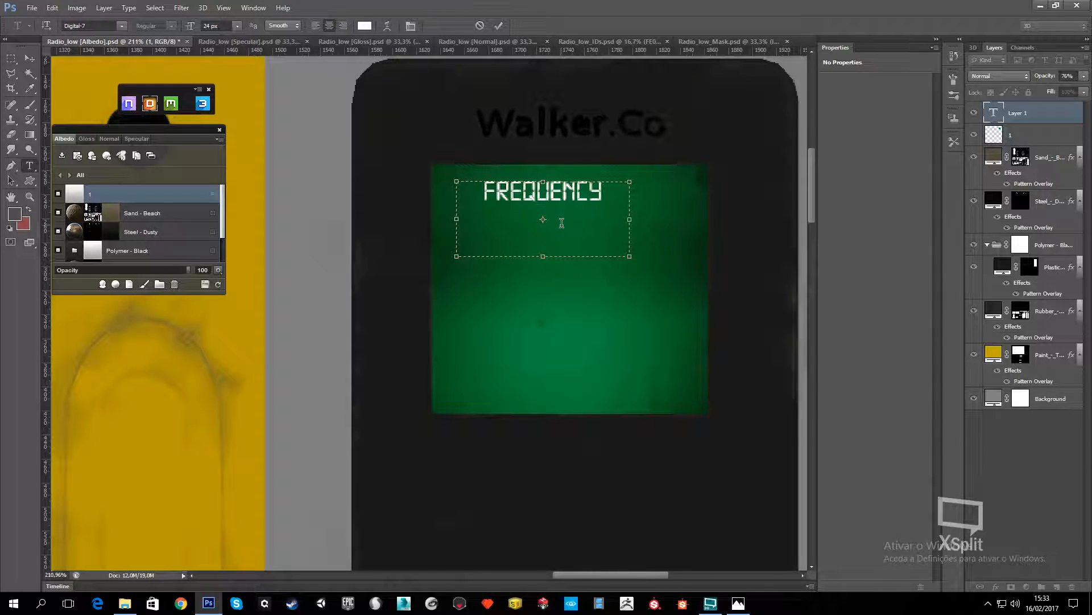
# Add 88.6 on a second line below FREQUENCY and move the text to the horizontal centre of the green screen
pyautogui.write(' 88.6')
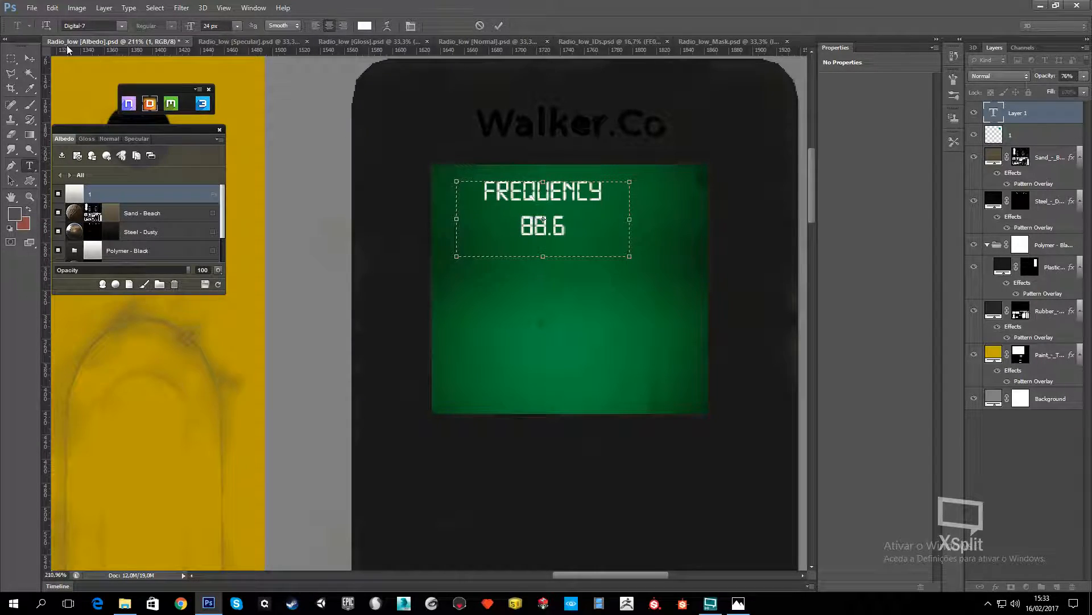
pyautogui.click(29, 59)
pyautogui.keyDown('ctrl'); pyautogui.moveTo(514, 206); pyautogui.dragTo(537, 277); pyautogui.keyUp('ctrl')
pyautogui.hotkey('ctrl', 'z')
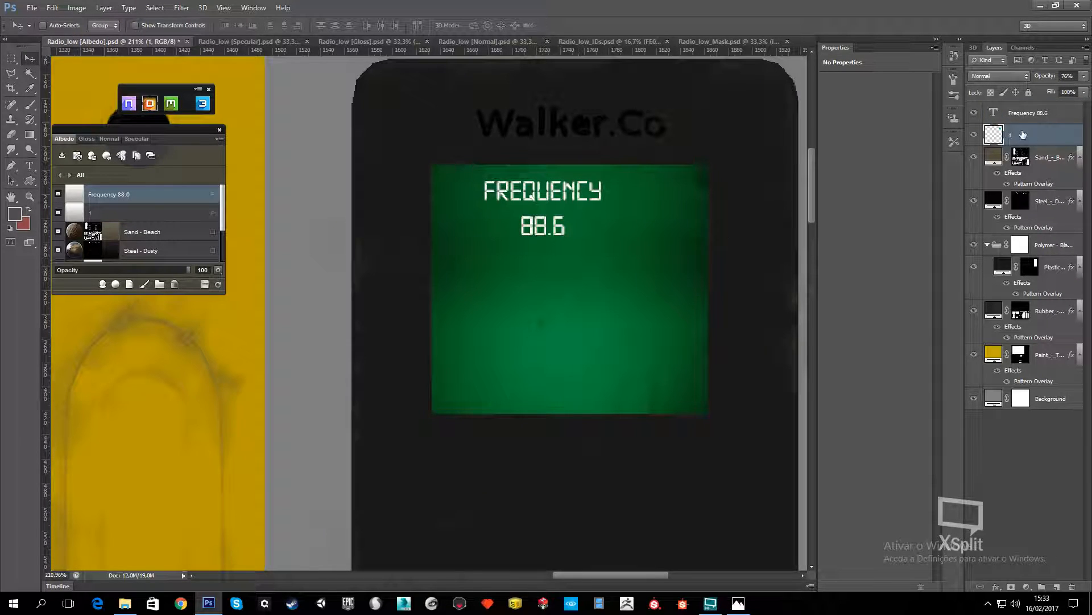
pyautogui.click(1023, 116)
pyautogui.moveTo(594, 193); pyautogui.dragTo(622, 198)
pyautogui.keyDown('alt'); pyautogui.scroll(-2, 578, 189); pyautogui.keyUp('alt')
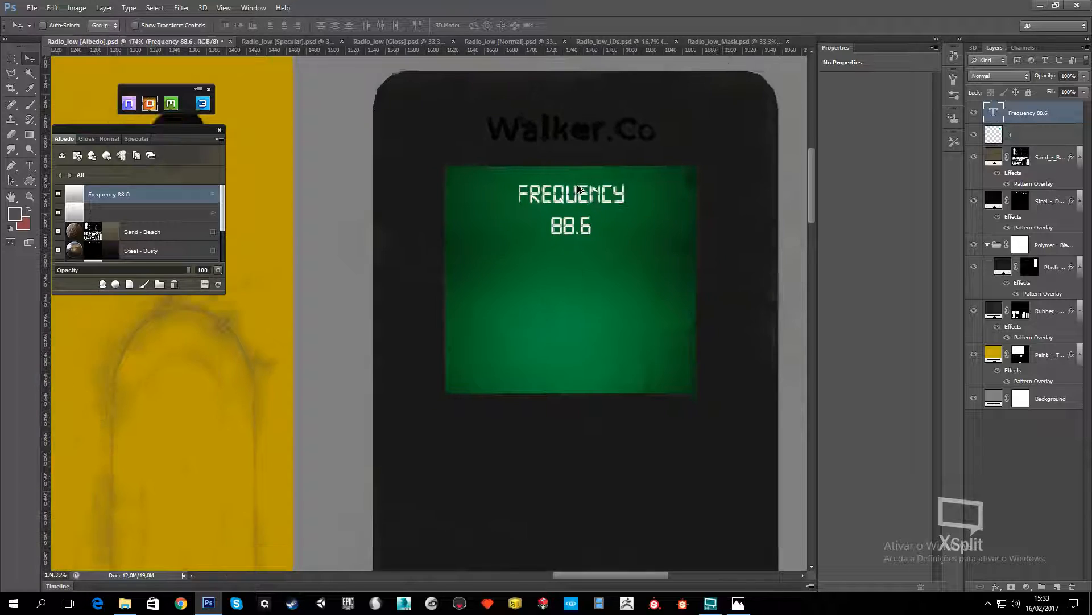
# Recolor both text lines on the green screen to dark grey 232323
pyautogui.click(29, 165)
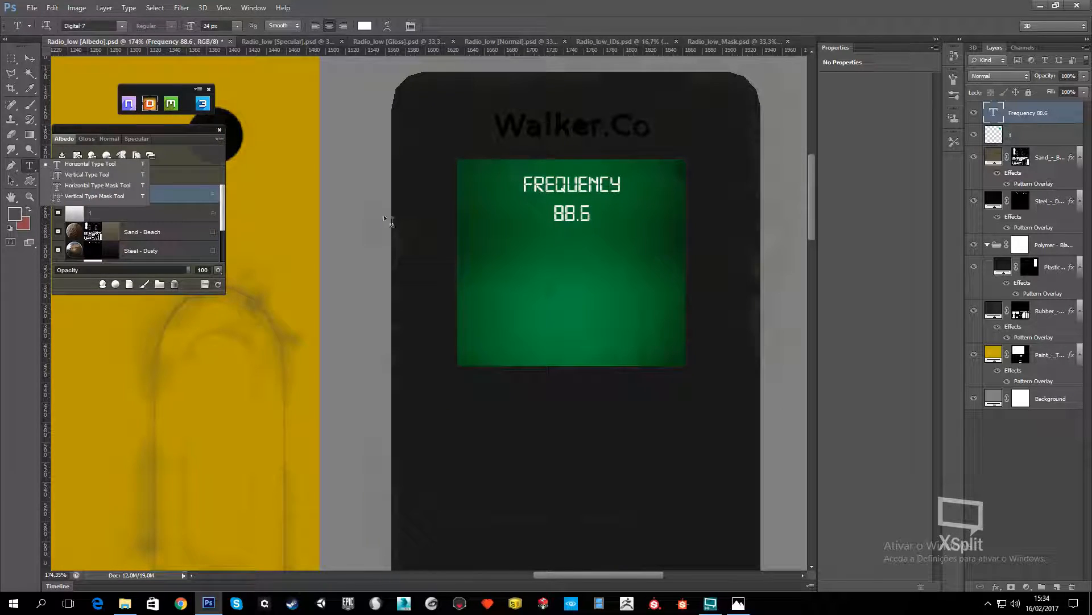
pyautogui.moveTo(599, 215); pyautogui.dragTo(306, 48)
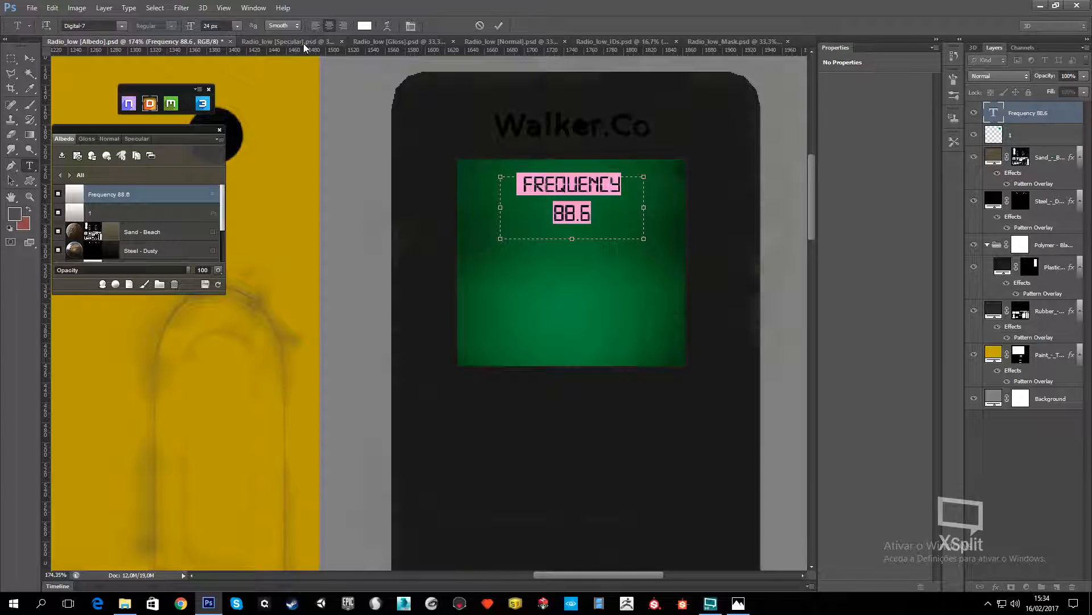
pyautogui.click(367, 27)
pyautogui.moveTo(614, 230); pyautogui.dragTo(616, 327)
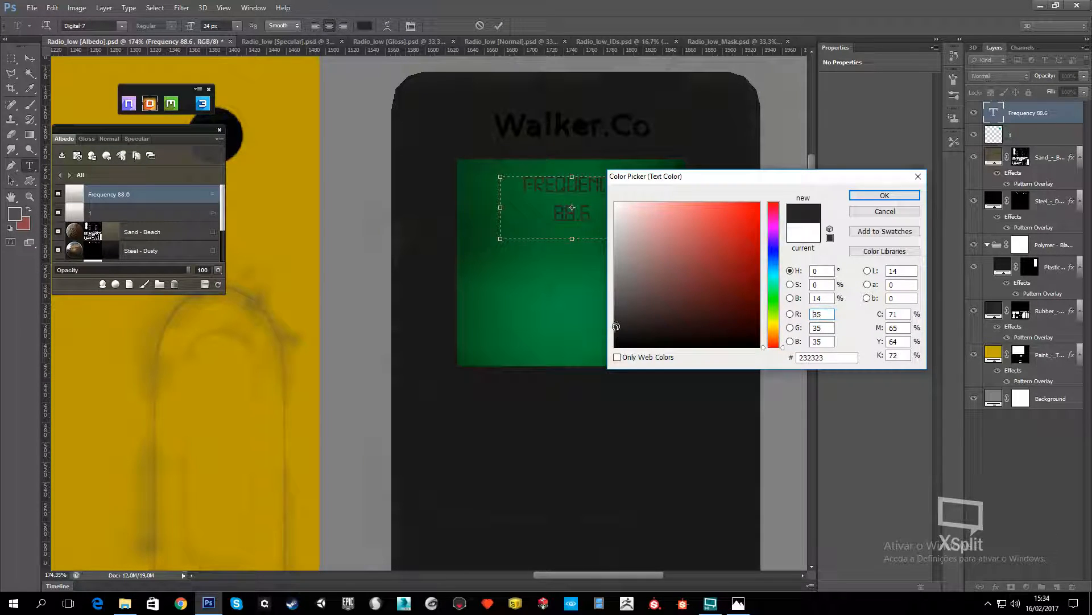
pyautogui.click(885, 194)
# Scale the frequency text up proportionally, shift it slightly down inside the green screen and apply the transformation
pyautogui.click(31, 58)
pyautogui.hotkey('ctrl', 't')
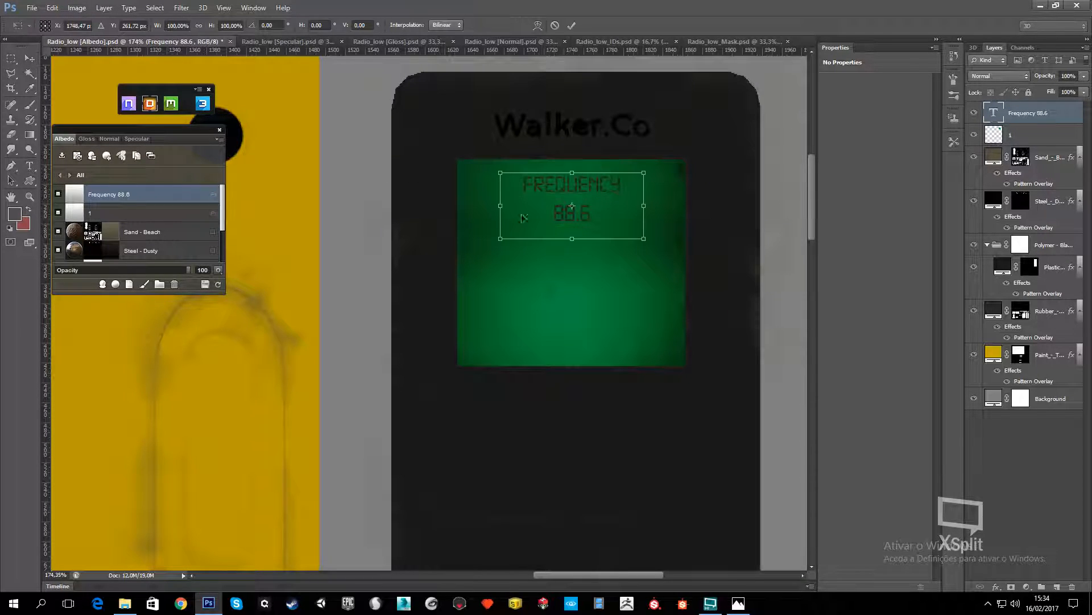
pyautogui.keyDown('alt'); pyautogui.keyDown('shift'); pyautogui.moveTo(644, 173); pyautogui.dragTo(680, 152); pyautogui.keyUp('shift'); pyautogui.keyUp('alt')
pyautogui.moveTo(582, 226); pyautogui.dragTo(578, 243)
pyautogui.click(29, 62)
pyautogui.click(490, 224)
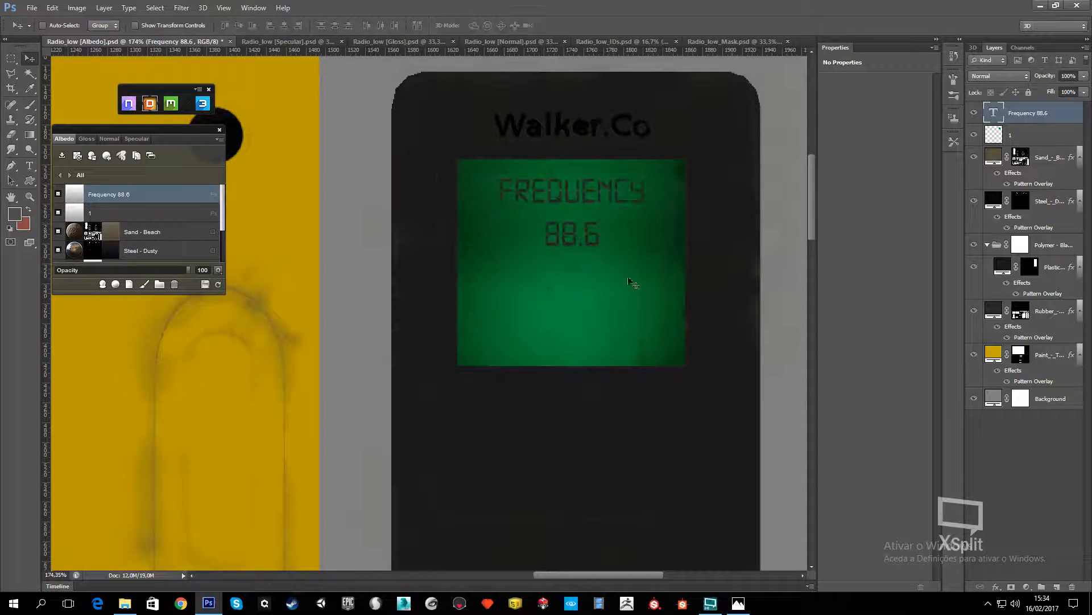
# Examine the green screen and its text on the radio model in the 3D preview, close up and from several angles
pyautogui.keyDown('alt'); pyautogui.scroll(-2, 531, 293); pyautogui.keyUp('alt')
pyautogui.click(204, 103)
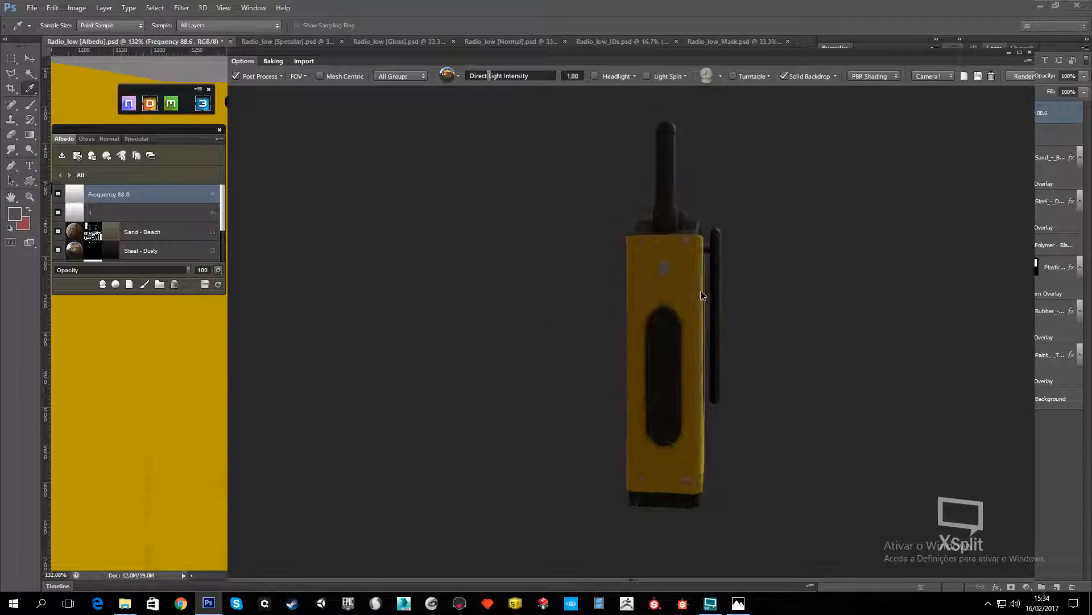
pyautogui.scroll(5, 666, 298)
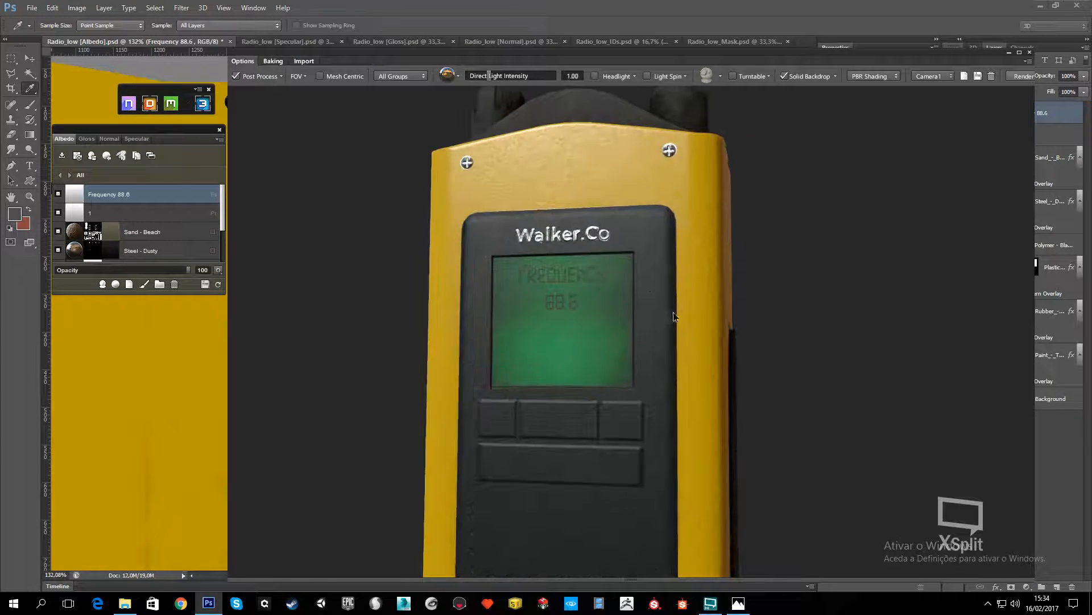
pyautogui.moveTo(673, 316); pyautogui.dragTo(633, 289)
pyautogui.scroll(-2, 689, 317)
pyautogui.scroll(5, 606, 326)
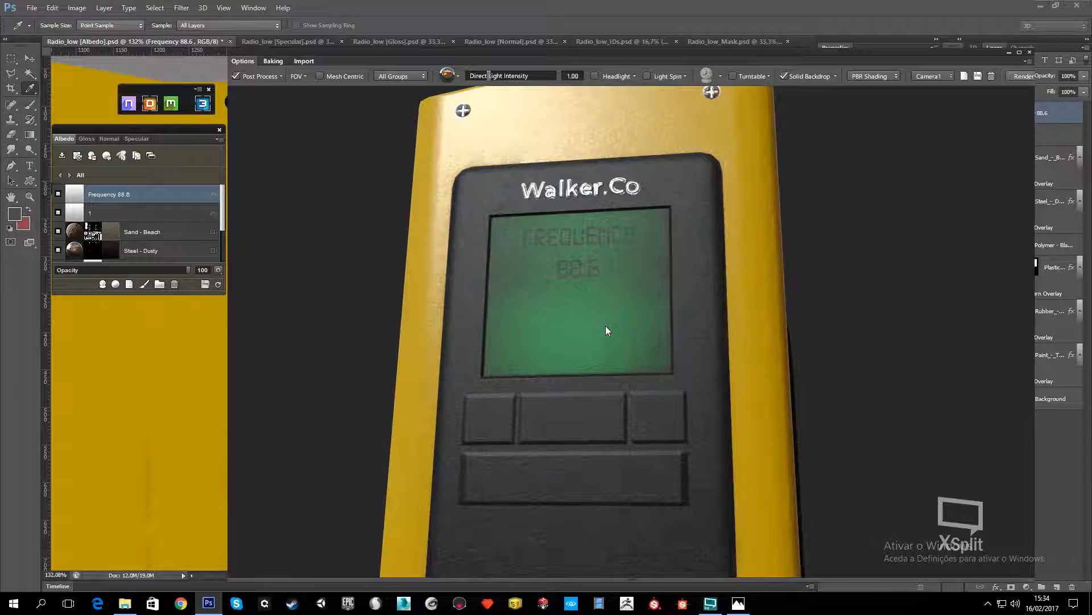
pyautogui.moveTo(606, 326); pyautogui.dragTo(622, 279)
pyautogui.scroll(-8, 629, 281)
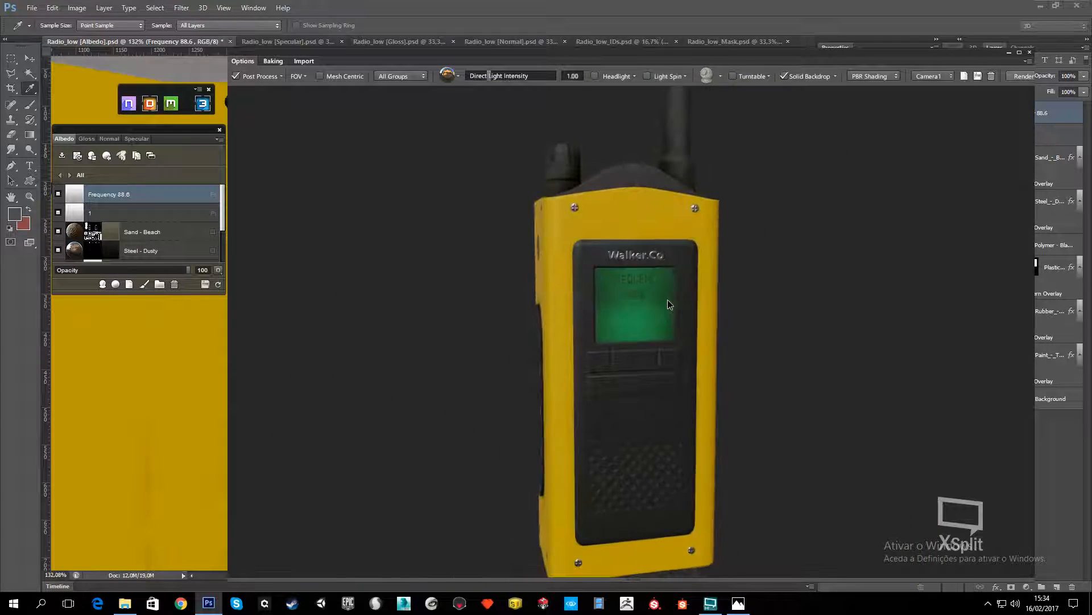
pyautogui.scroll(5, 639, 338)
pyautogui.moveTo(651, 337); pyautogui.dragTo(722, 325)
pyautogui.scroll(-2, 722, 324)
pyautogui.keyDown('shift'); pyautogui.moveTo(884, 288); pyautogui.dragTo(834, 315); pyautogui.keyUp('shift')
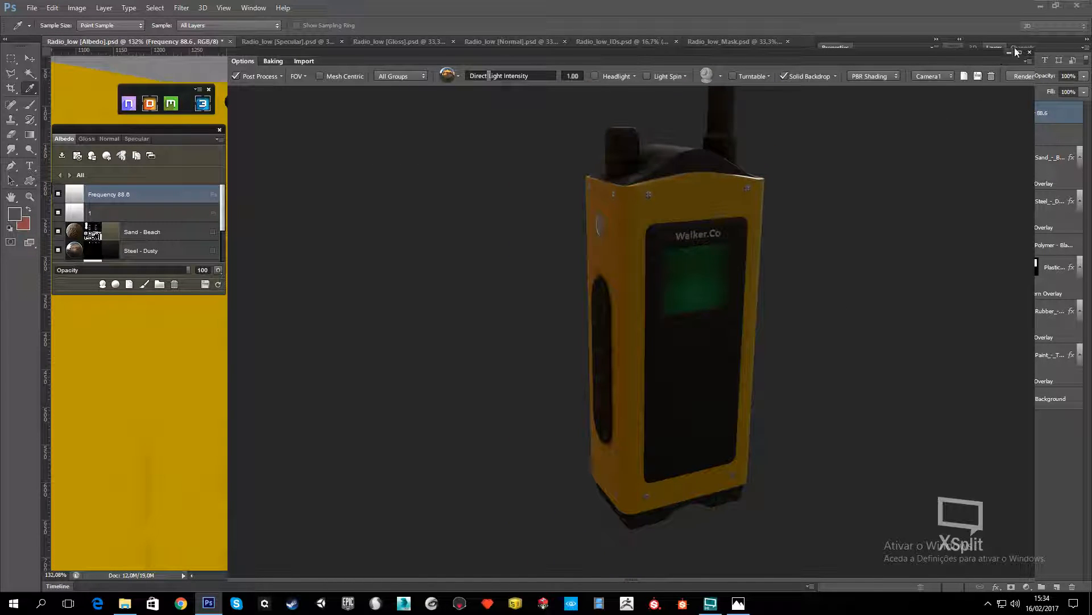
pyautogui.doubleClick(987, 55)
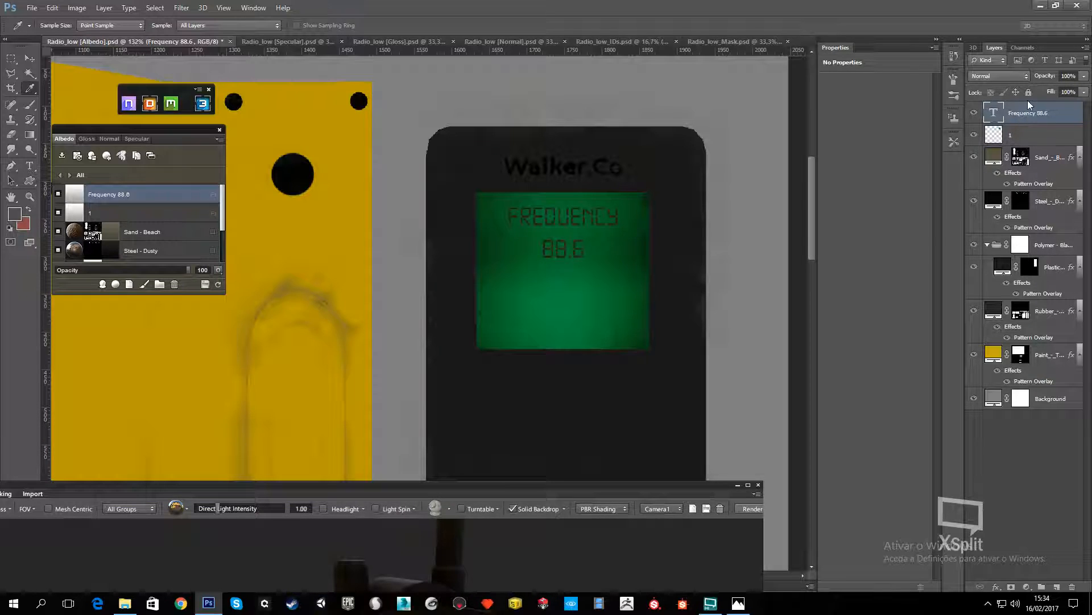
# Merge the frequency text layer with the green screen layer 1
pyautogui.click(1011, 137)
pyautogui.click(1026, 112)
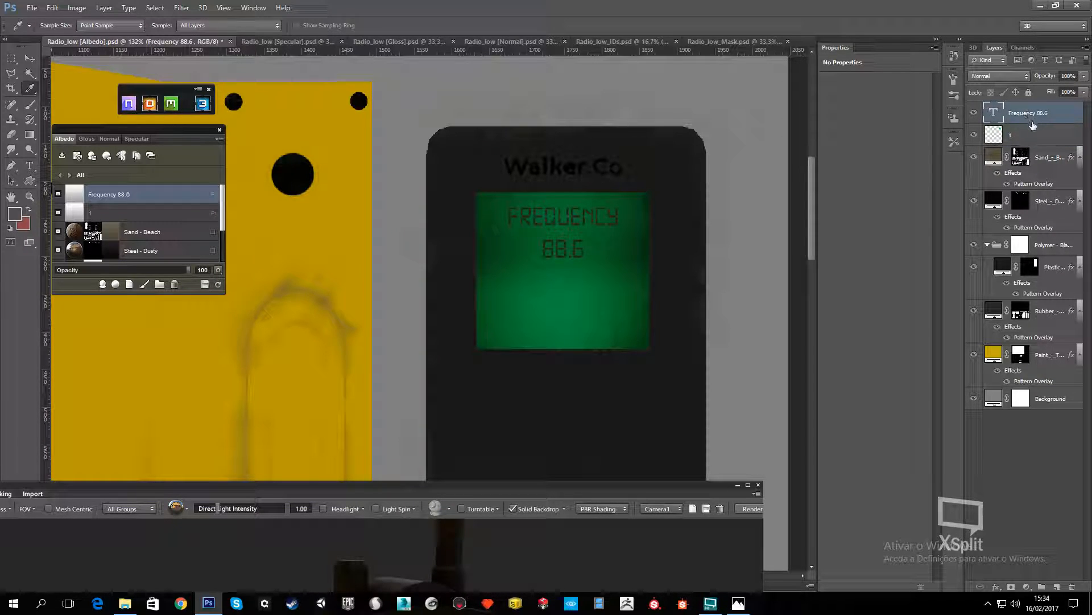
pyautogui.keyDown('shift'); pyautogui.click(1033, 133); pyautogui.keyUp('shift')
pyautogui.rightClick(1033, 133)
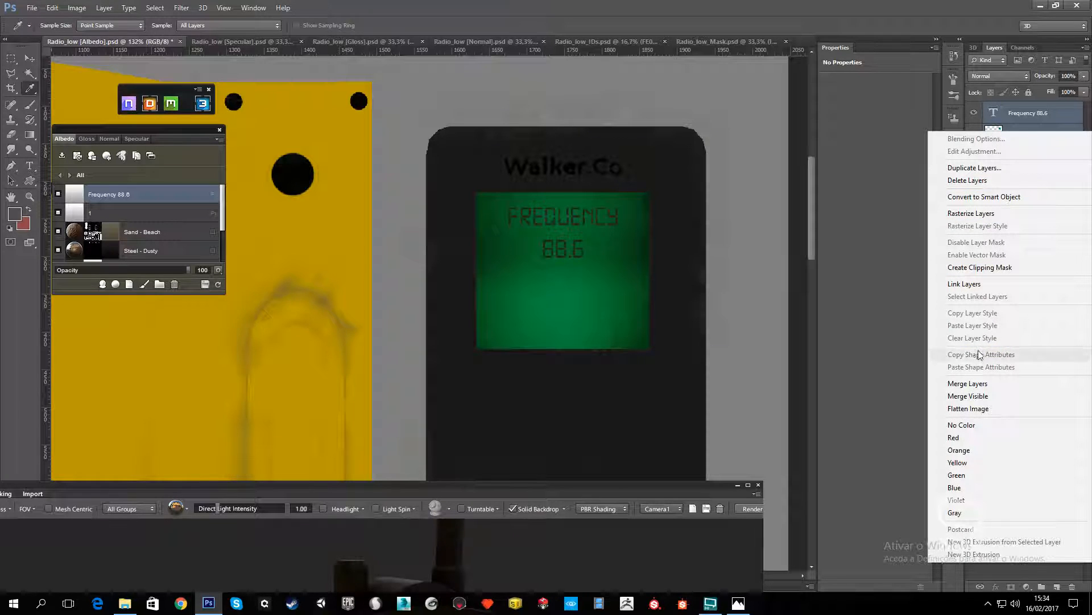
pyautogui.click(980, 383)
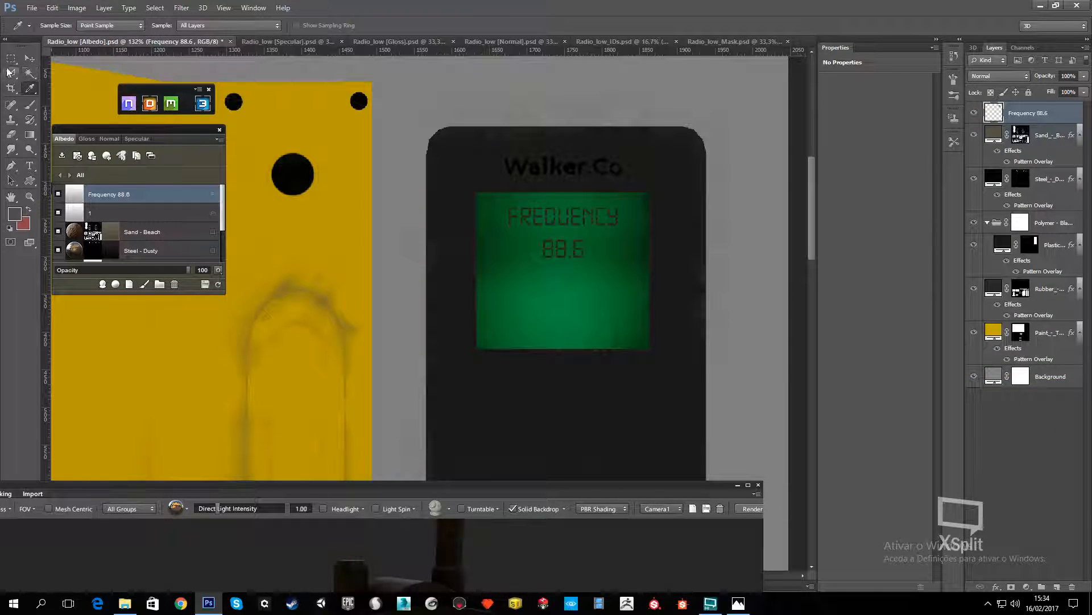
pyautogui.press('m')
pyautogui.keyDown('alt'); pyautogui.scroll(-8, 478, 326); pyautogui.keyUp('alt')
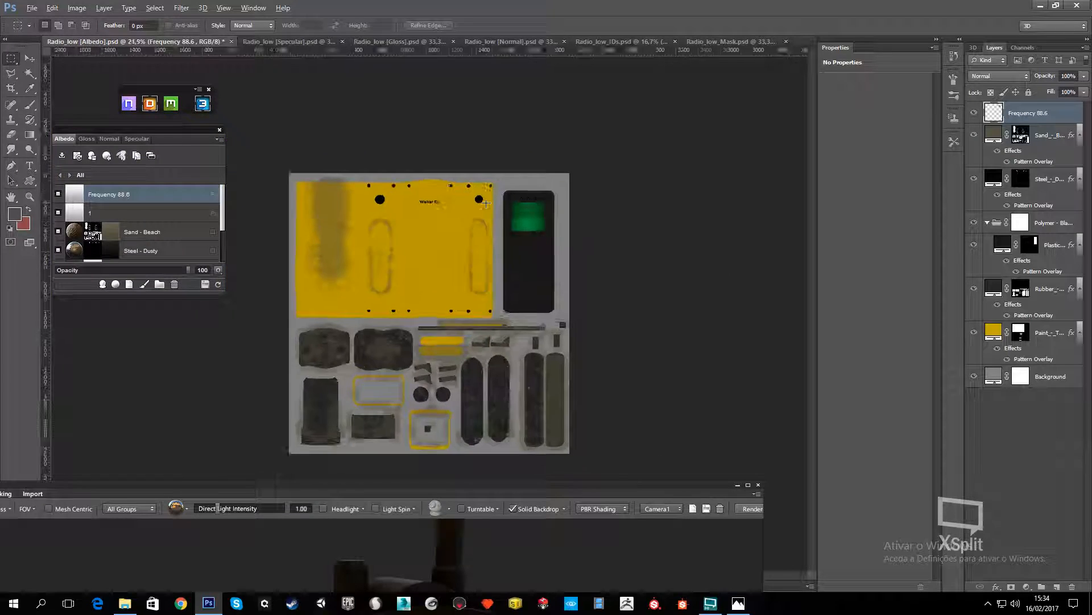
pyautogui.moveTo(552, 191); pyautogui.dragTo(285, 464)
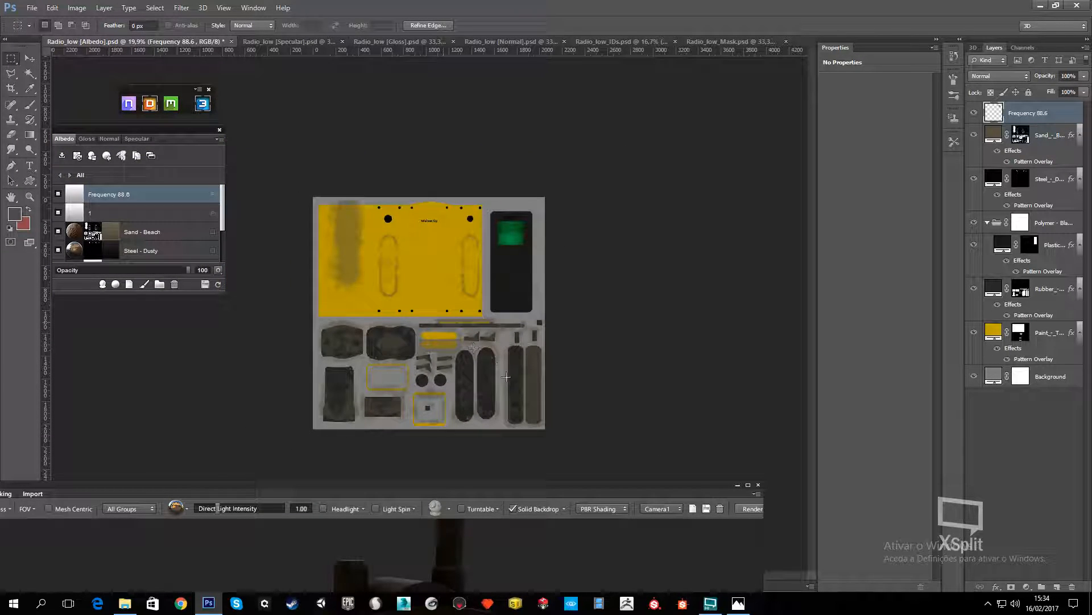
pyautogui.moveTo(303, 184); pyautogui.dragTo(355, 245)
pyautogui.moveTo(299, 179); pyautogui.dragTo(589, 449)
# Add a new Emissive map to the DDO project
pyautogui.click(219, 141)
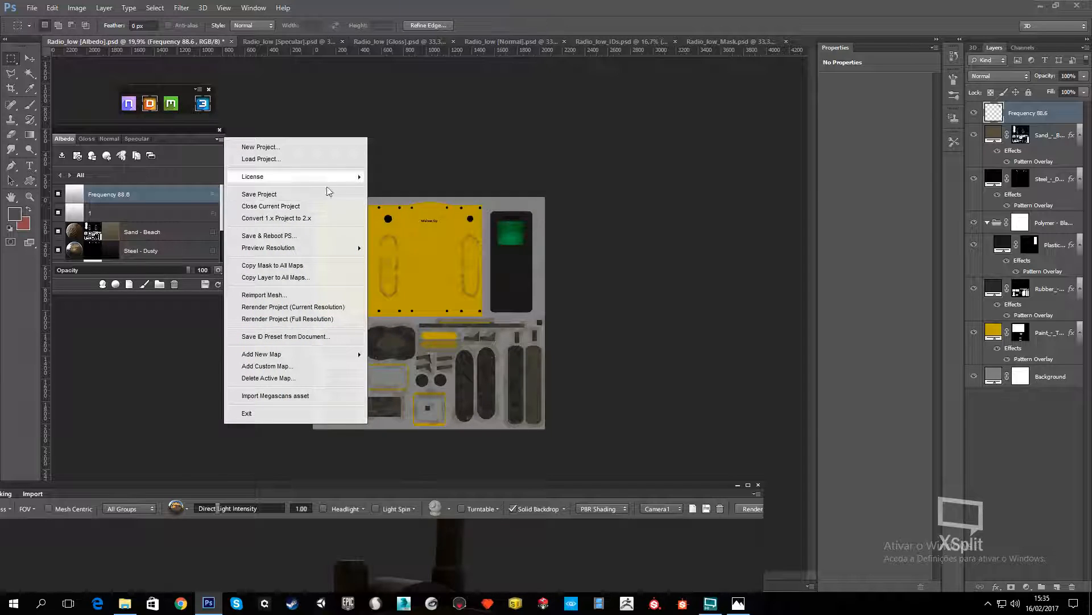
pyautogui.moveTo(318, 354)
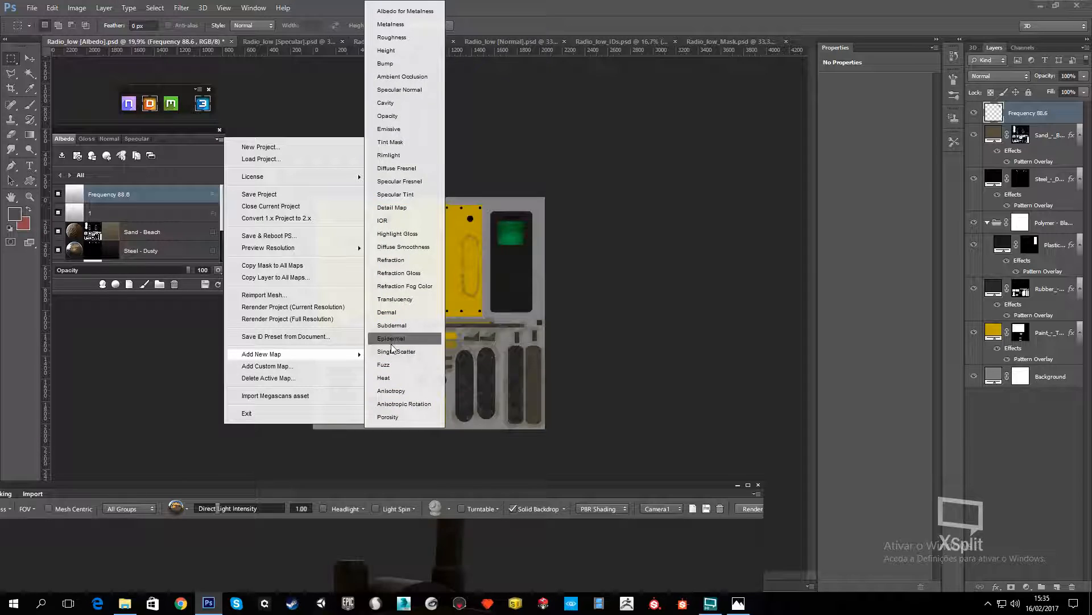
pyautogui.click(398, 131)
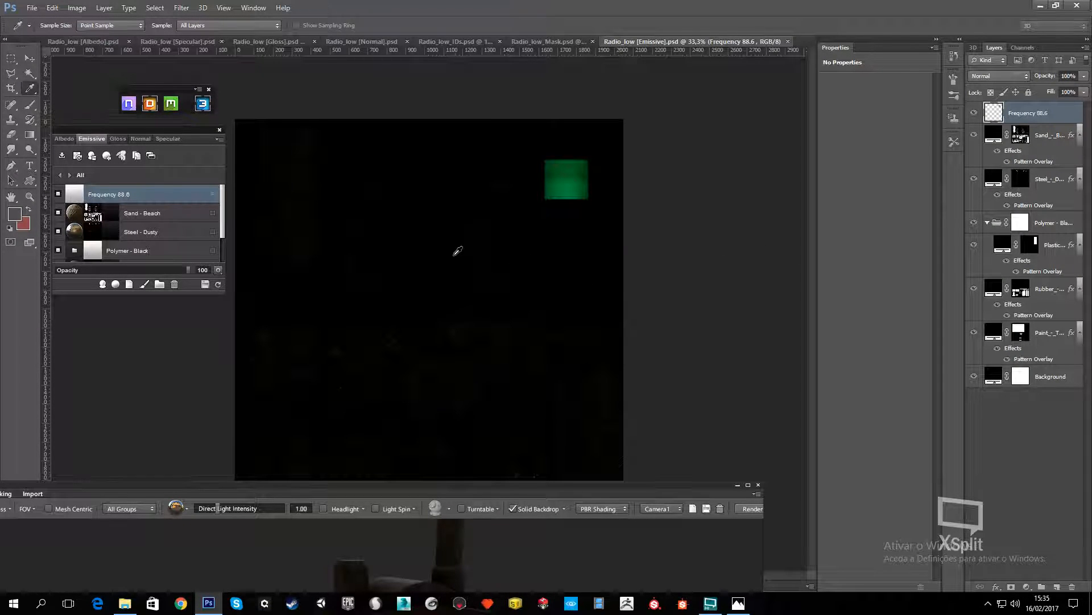
# Select the whole Emissive map except the rectangle of the green screen, combining several rectangular marquee selections
pyautogui.keyDown('alt'); pyautogui.scroll(-4, 523, 351); pyautogui.keyUp('alt')
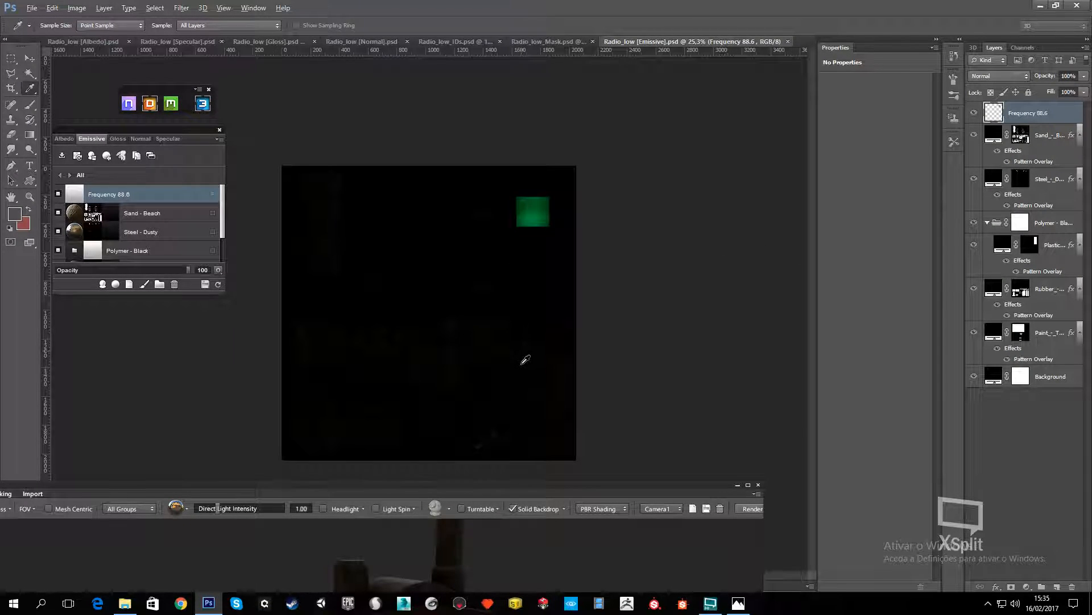
pyautogui.keyDown('alt'); pyautogui.scroll(5, 522, 389); pyautogui.keyUp('alt')
pyautogui.keyDown('alt'); pyautogui.scroll(-2, 538, 387); pyautogui.keyUp('alt')
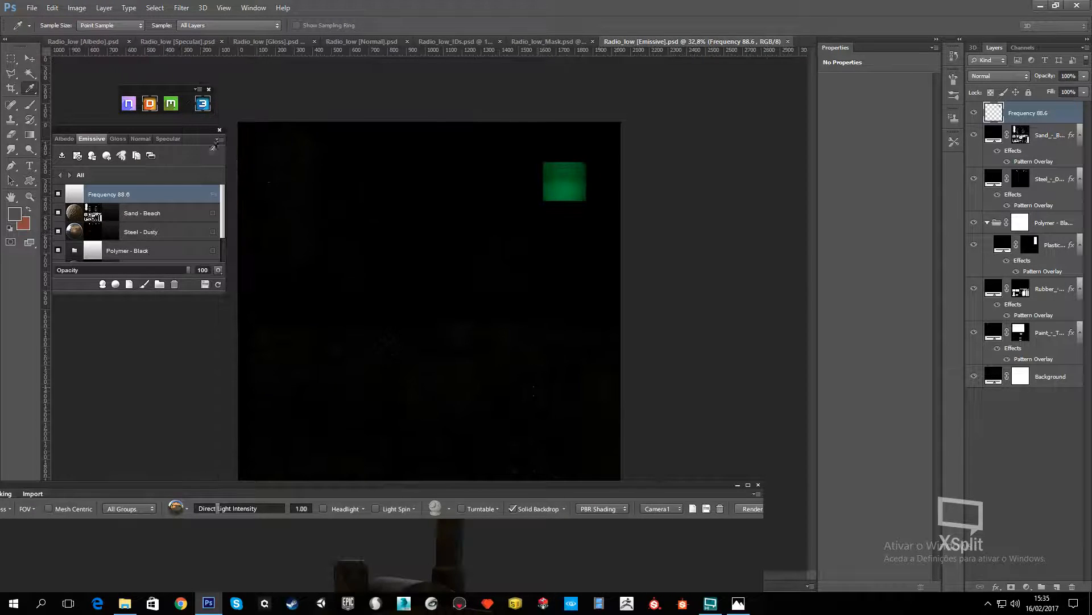
pyautogui.click(10, 59)
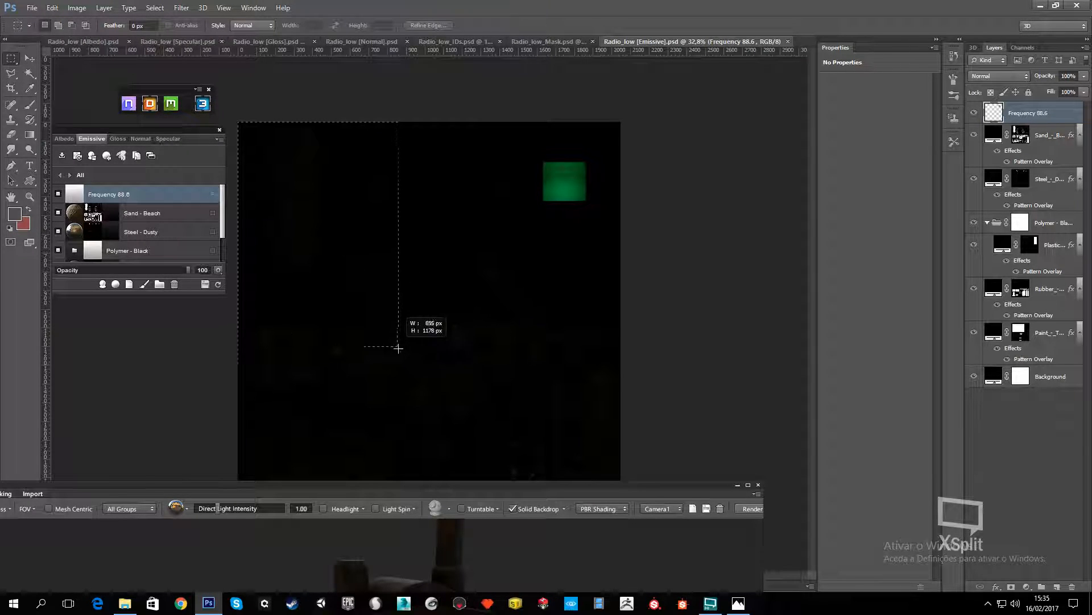
pyautogui.moveTo(398, 348); pyautogui.dragTo(541, 555)
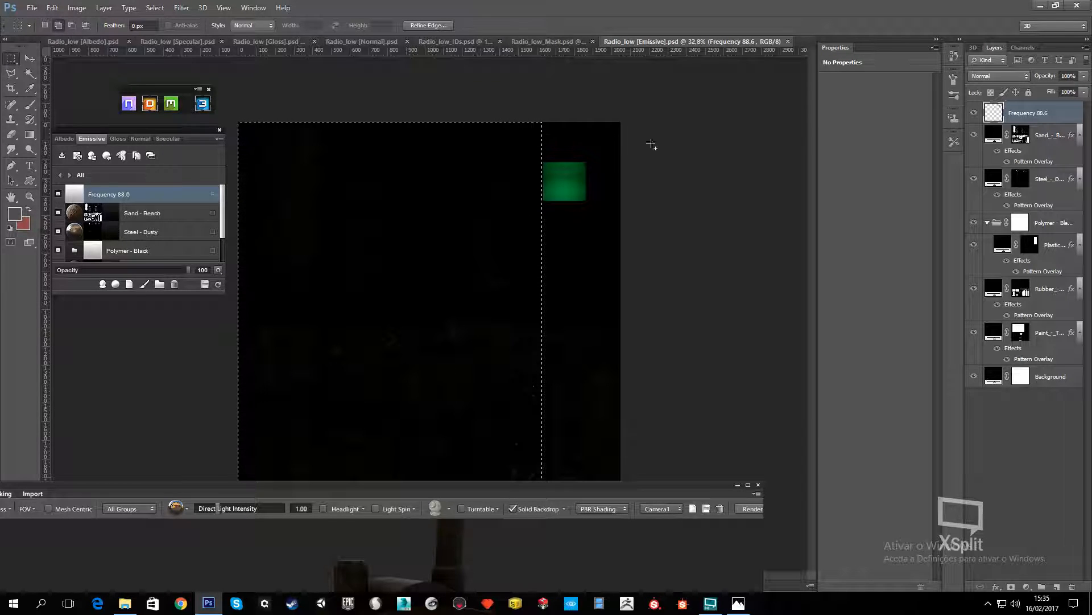
pyautogui.keyDown('shift'); pyautogui.moveTo(622, 147); pyautogui.dragTo(643, 161); pyautogui.keyUp('shift')
pyautogui.keyDown('shift'); pyautogui.moveTo(610, 351); pyautogui.dragTo(588, 521); pyautogui.keyUp('shift')
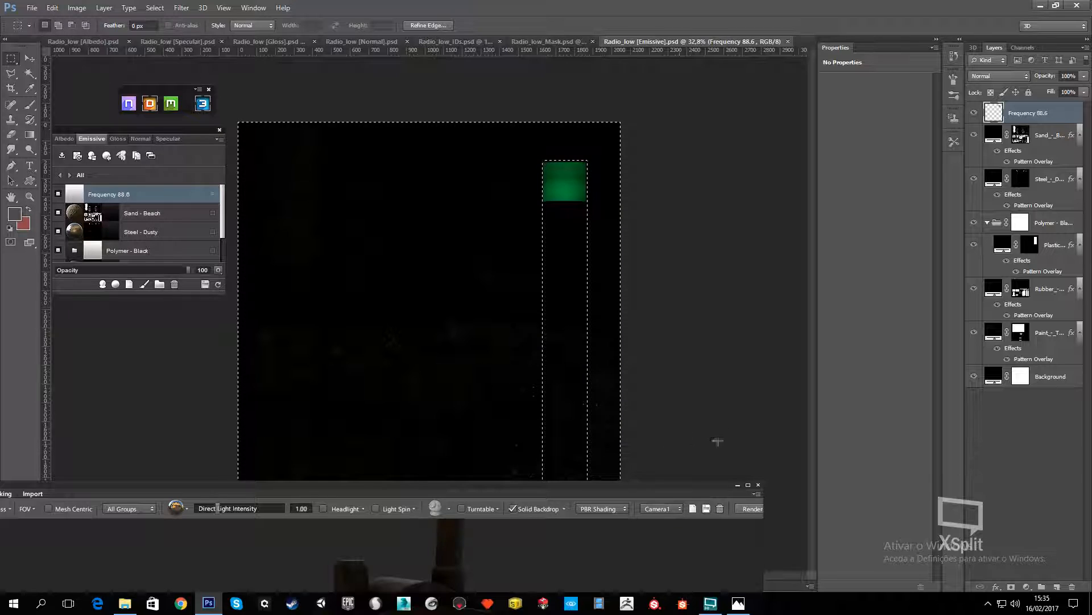
pyautogui.keyDown('shift'); pyautogui.moveTo(605, 235); pyautogui.dragTo(792, 598); pyautogui.keyUp('shift')
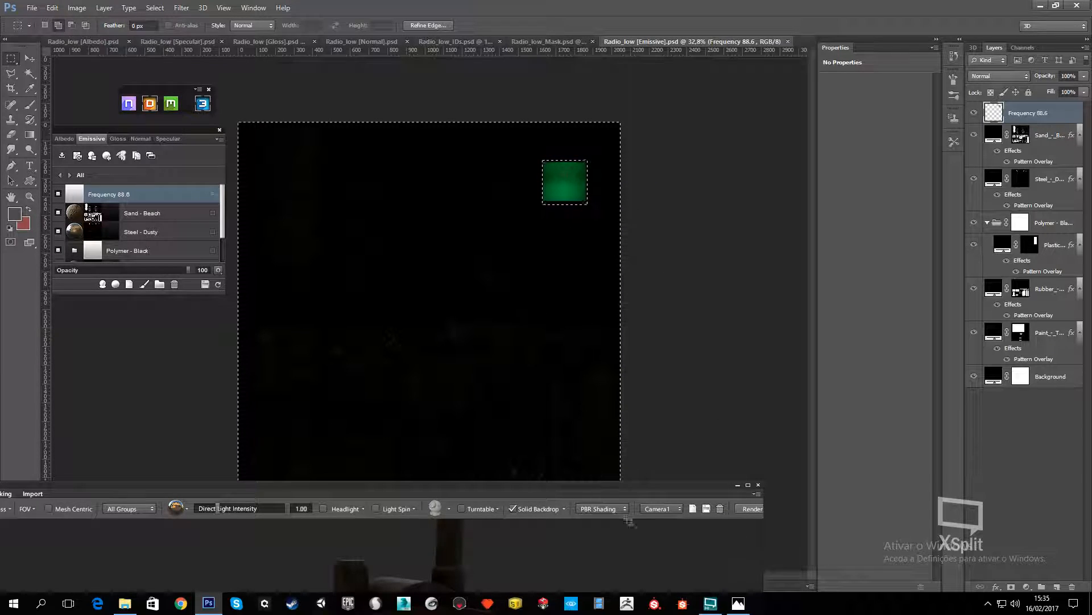
# Paint the selected area around the green screen solid black with a large brush on the Emissive map's Frequency 88.6 layer
pyautogui.click(30, 105)
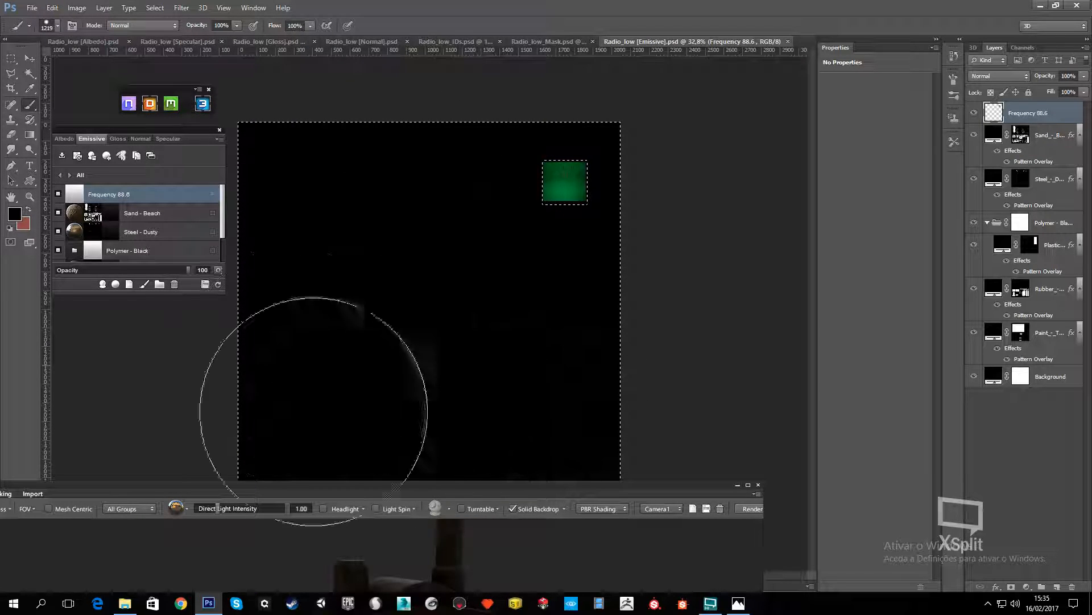
pyautogui.moveTo(562, 612)
pyautogui.mouseDown()
pyautogui.moveTo(653, 177)
pyautogui.moveTo(569, 165)
pyautogui.mouseUp()
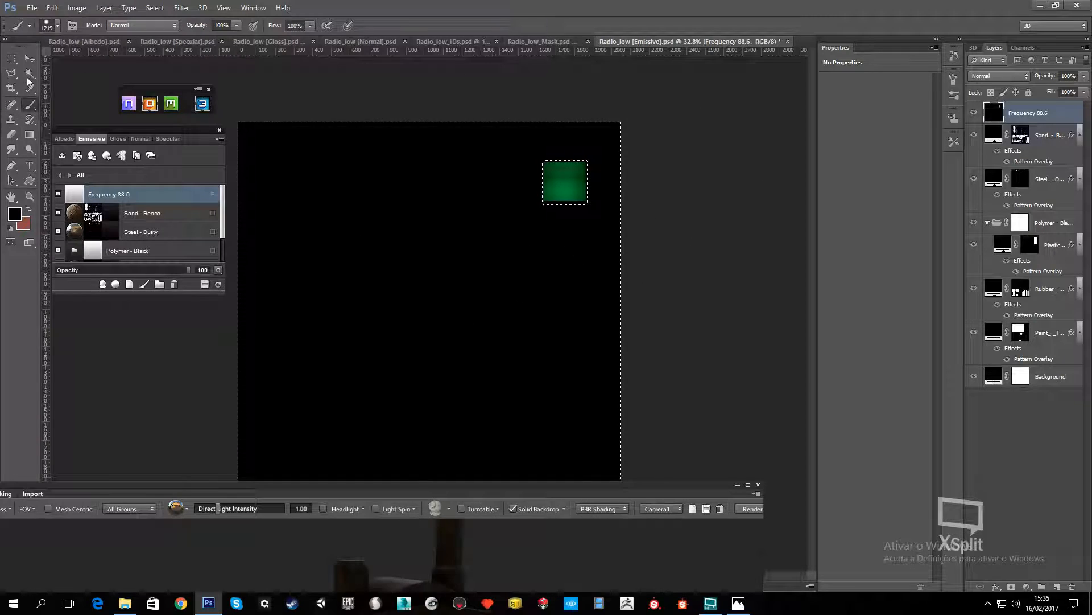
pyautogui.click(17, 63)
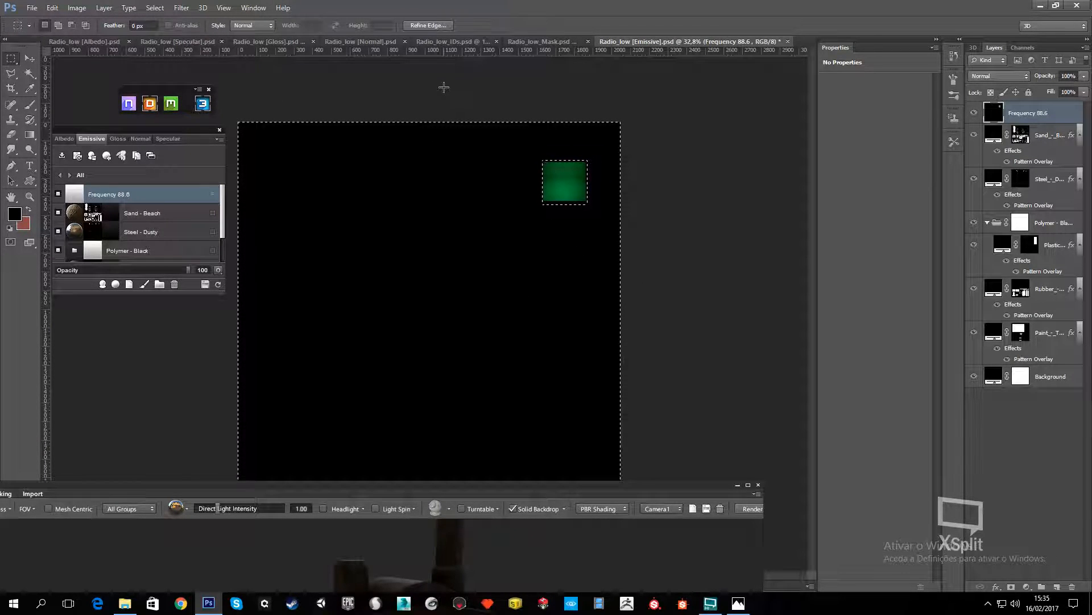
# Look through the Mask, IDs, Normal and Specular maps, return to the Albedo map and check the radio's screen in the 3D preview
pyautogui.click(549, 41)
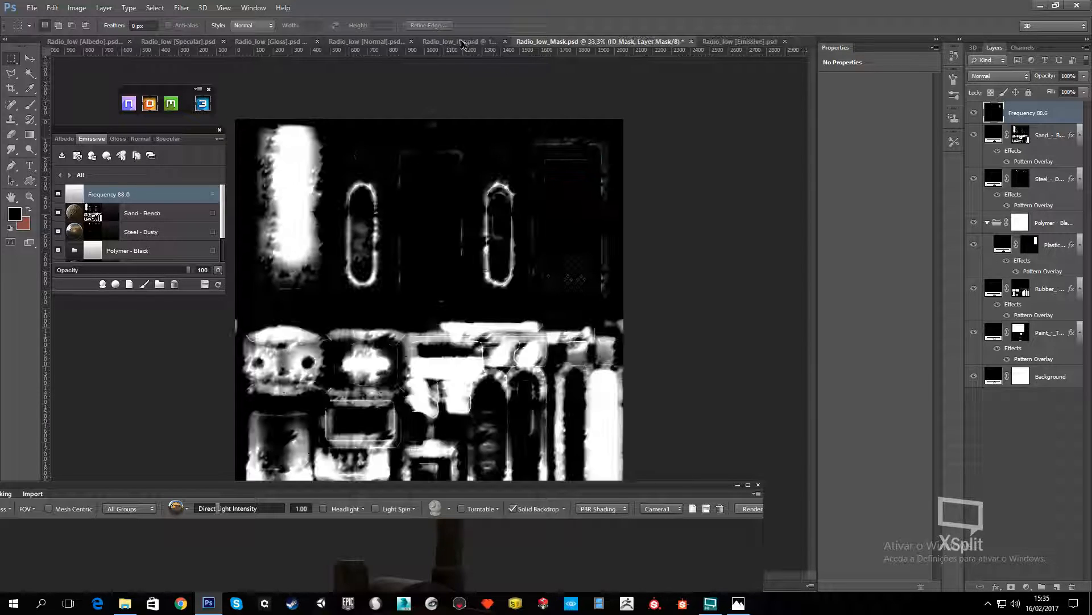
pyautogui.click(462, 42)
pyautogui.click(363, 44)
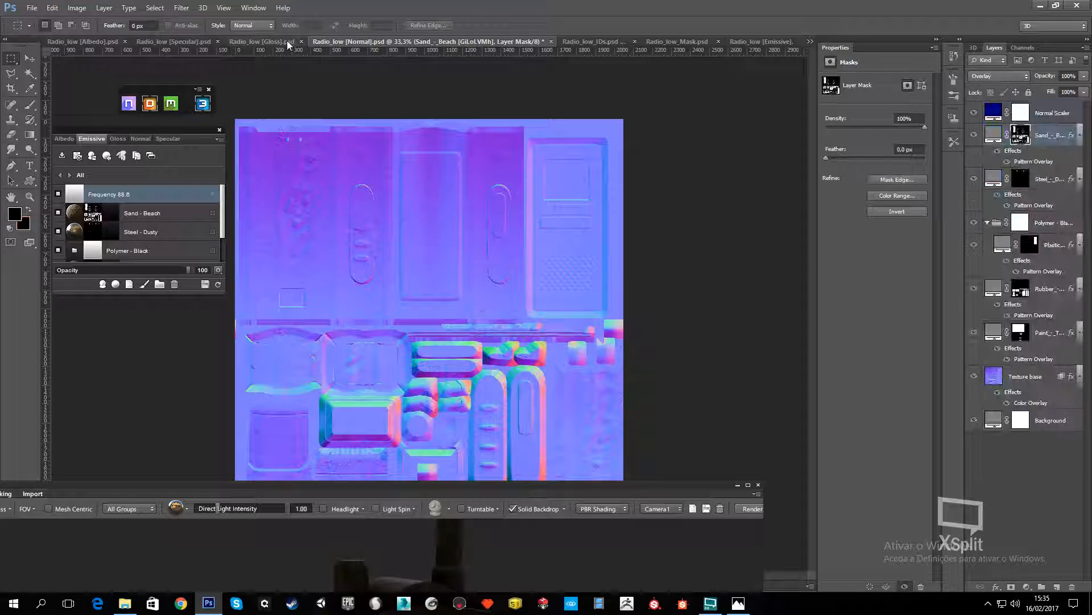
pyautogui.click(164, 42)
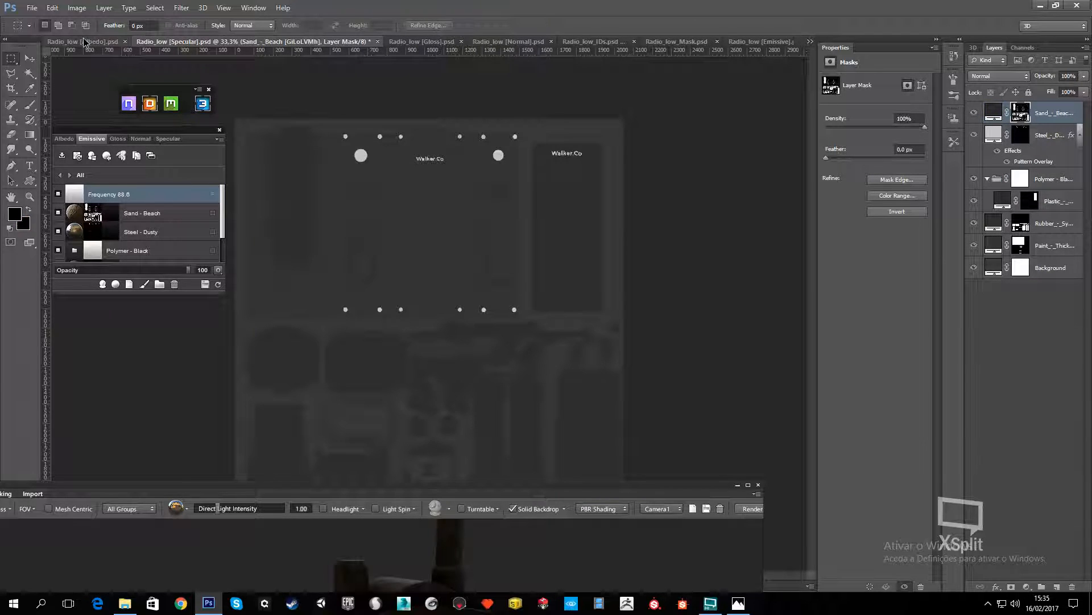
pyautogui.click(83, 41)
pyautogui.moveTo(311, 485); pyautogui.dragTo(523, 90)
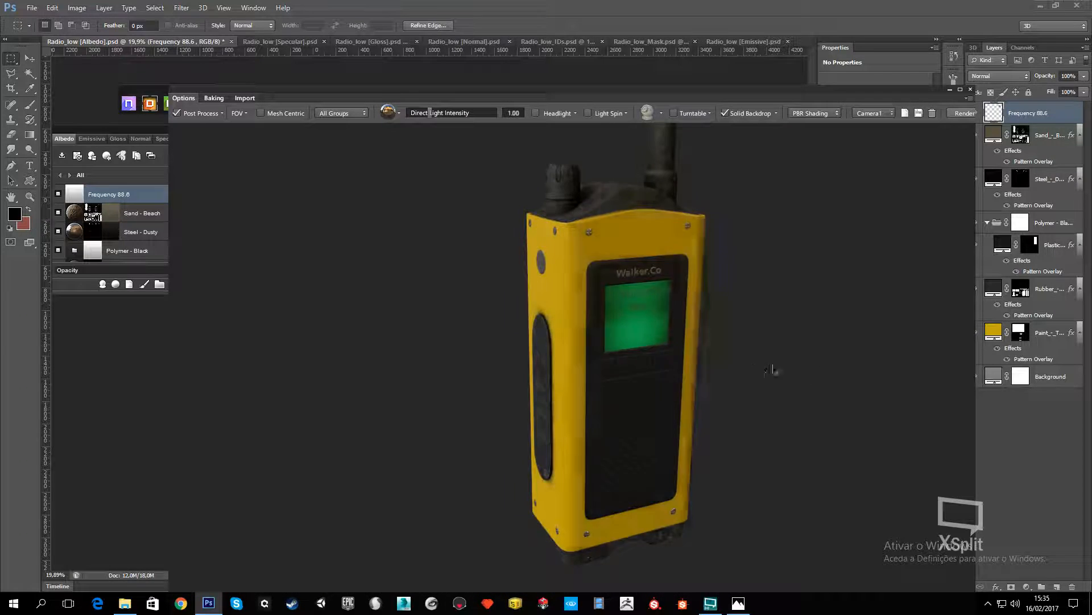
# Switch to the Emissive map and intensify its green screen with a Vibrance adjustment of +39 and strongly raised saturation
pyautogui.moveTo(582, 100); pyautogui.dragTo(763, 289)
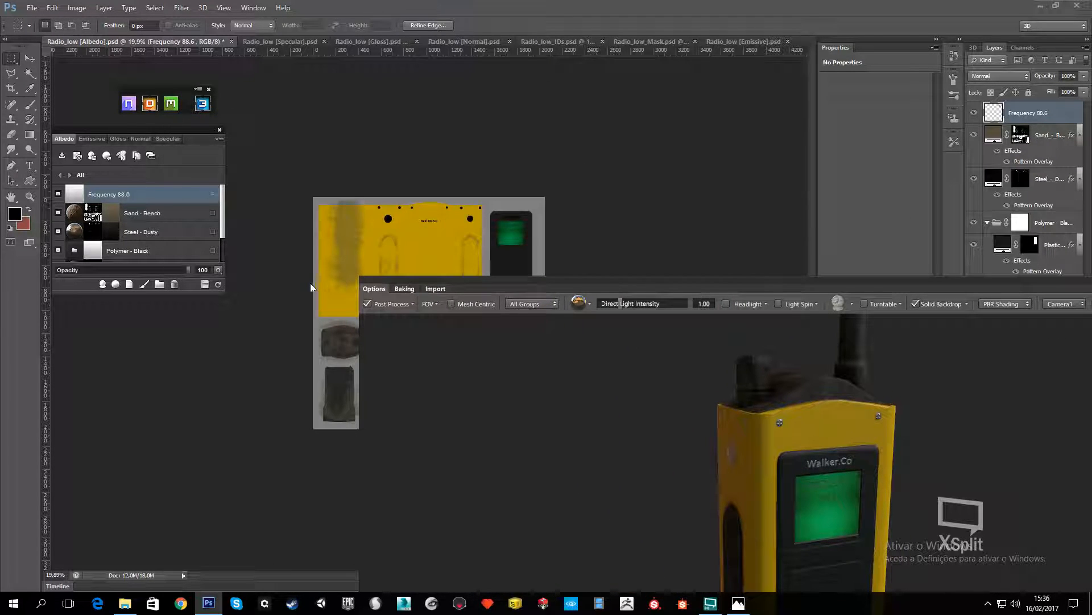
pyautogui.click(103, 140)
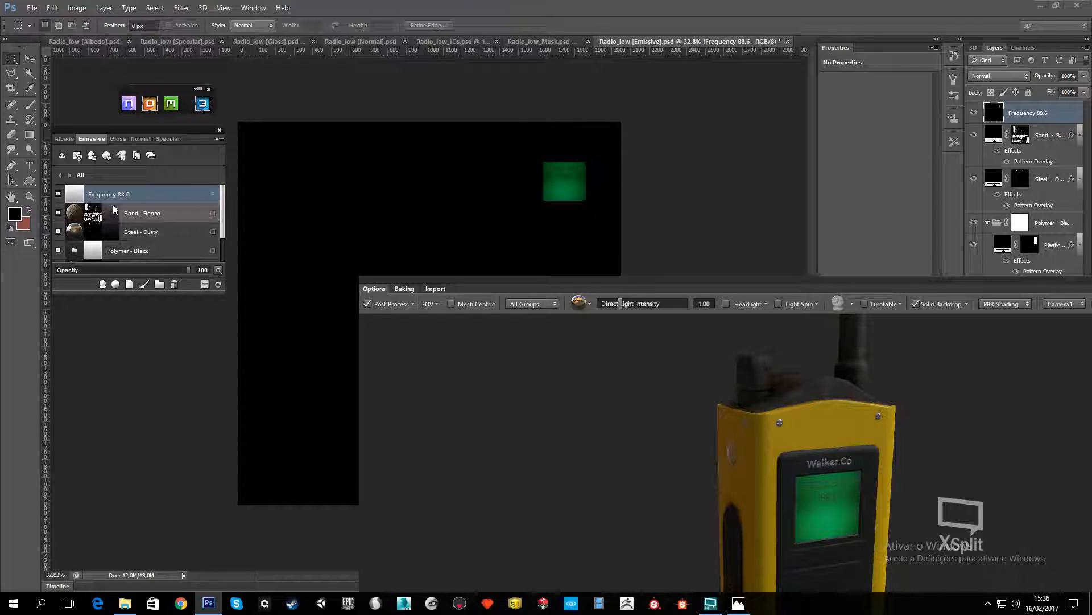
pyautogui.moveTo(667, 286); pyautogui.dragTo(588, 379)
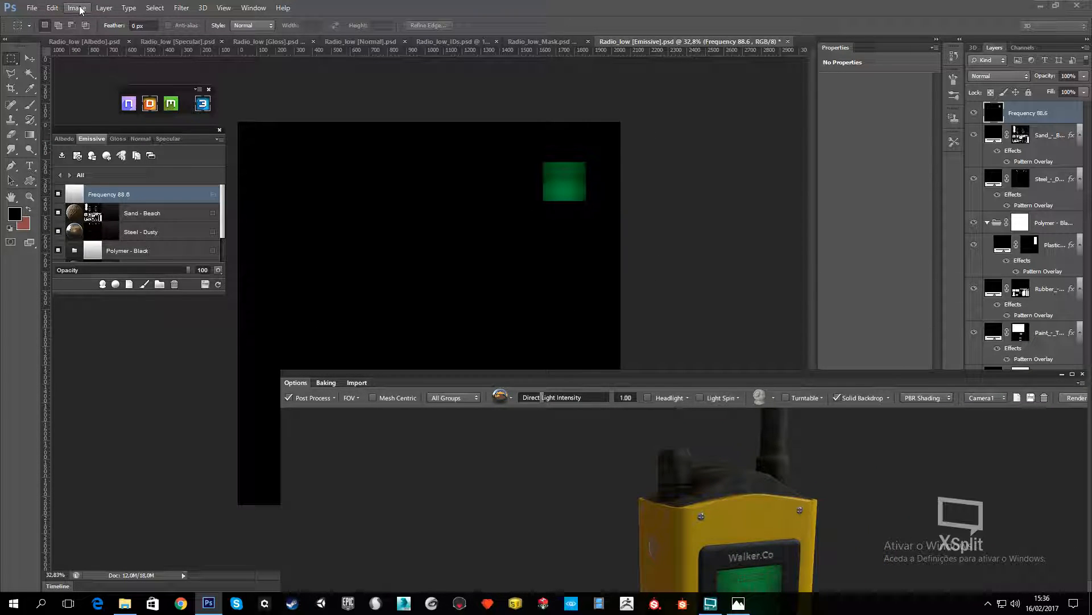
pyautogui.click(54, 11)
pyautogui.click(84, 10)
pyautogui.click(79, 9)
pyautogui.moveTo(111, 35)
pyautogui.click(228, 84)
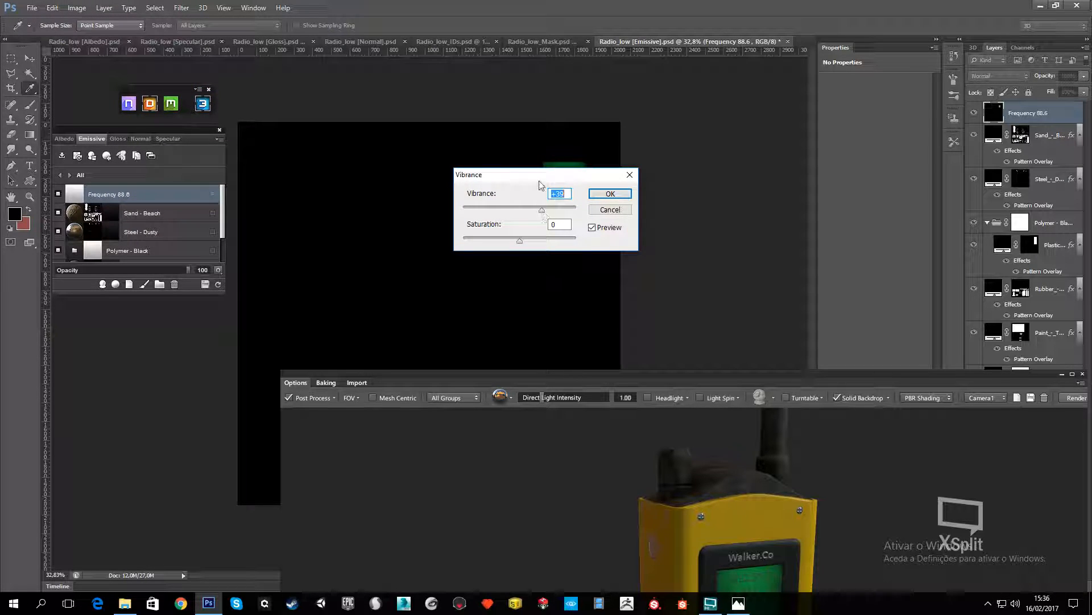
pyautogui.moveTo(539, 181); pyautogui.dragTo(712, 227)
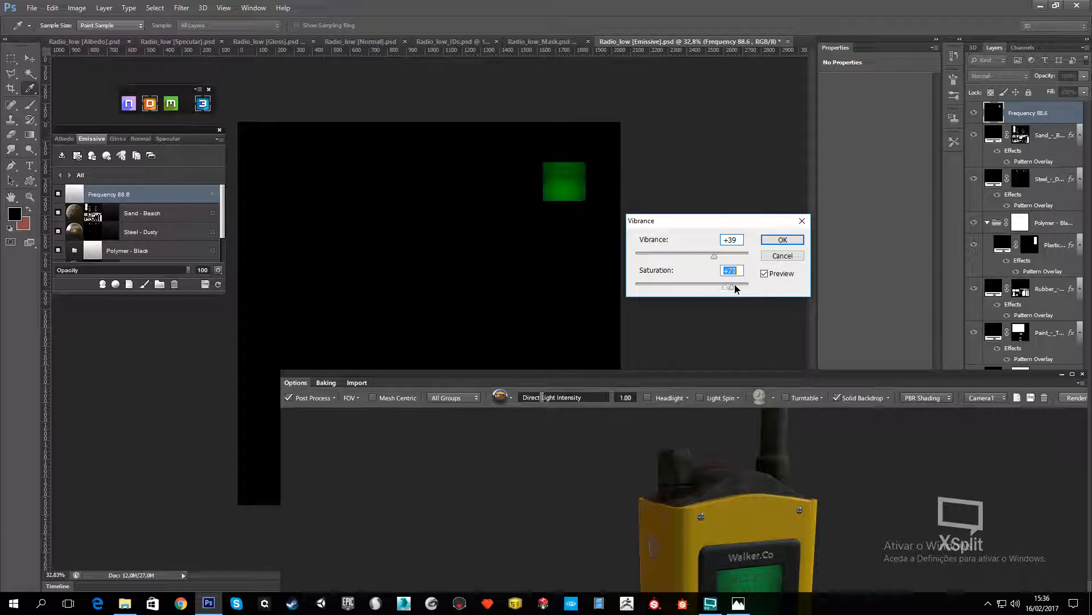
pyautogui.click(783, 240)
# Brighten the Emissive map's green screen with a Brightness/Contrast adjustment and update the 3D preview
pyautogui.click(77, 8)
pyautogui.moveTo(85, 37)
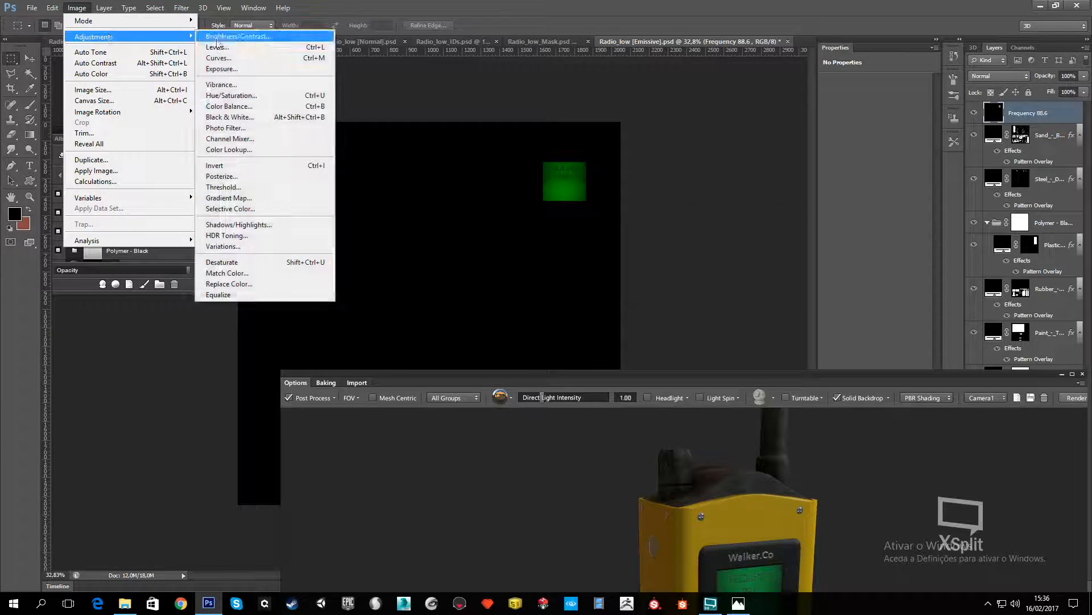
pyautogui.click(239, 34)
pyautogui.moveTo(261, 190); pyautogui.dragTo(289, 196)
pyautogui.click(349, 175)
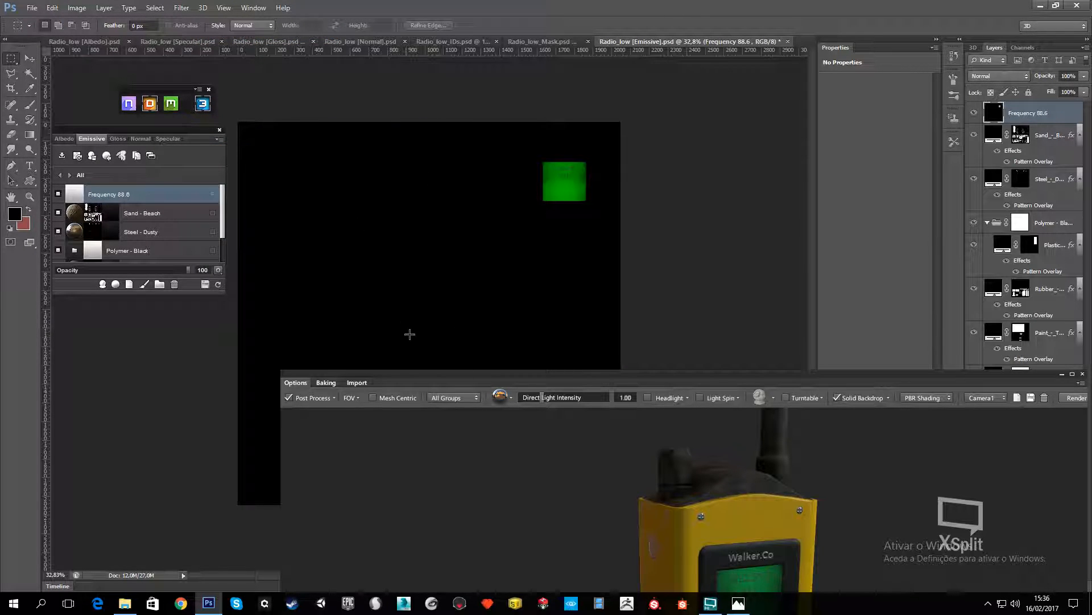
pyautogui.moveTo(421, 377); pyautogui.dragTo(437, 138)
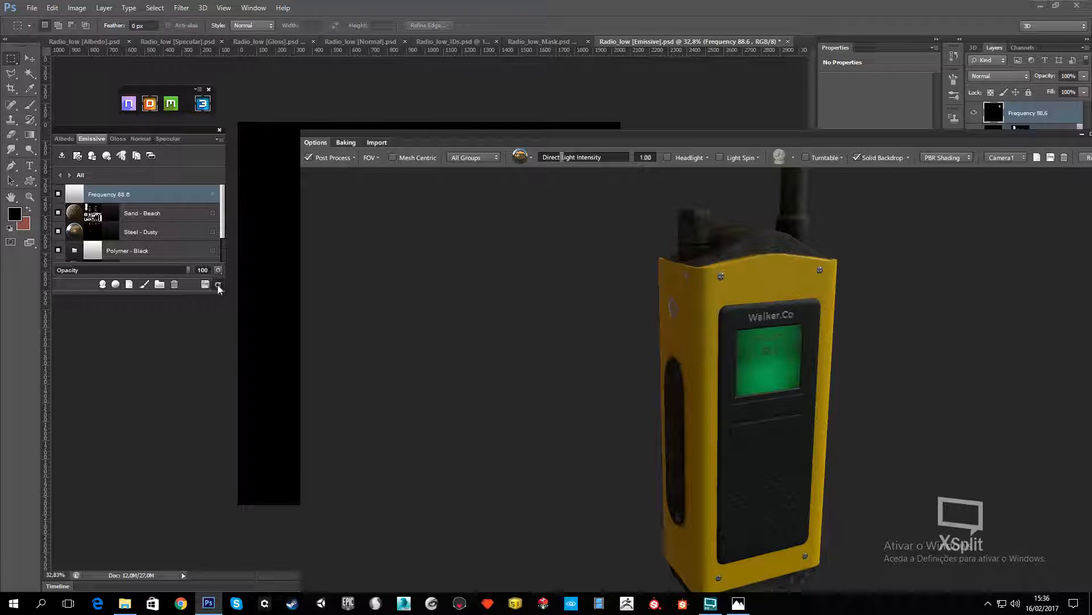
pyautogui.click(218, 285)
pyautogui.press('i')
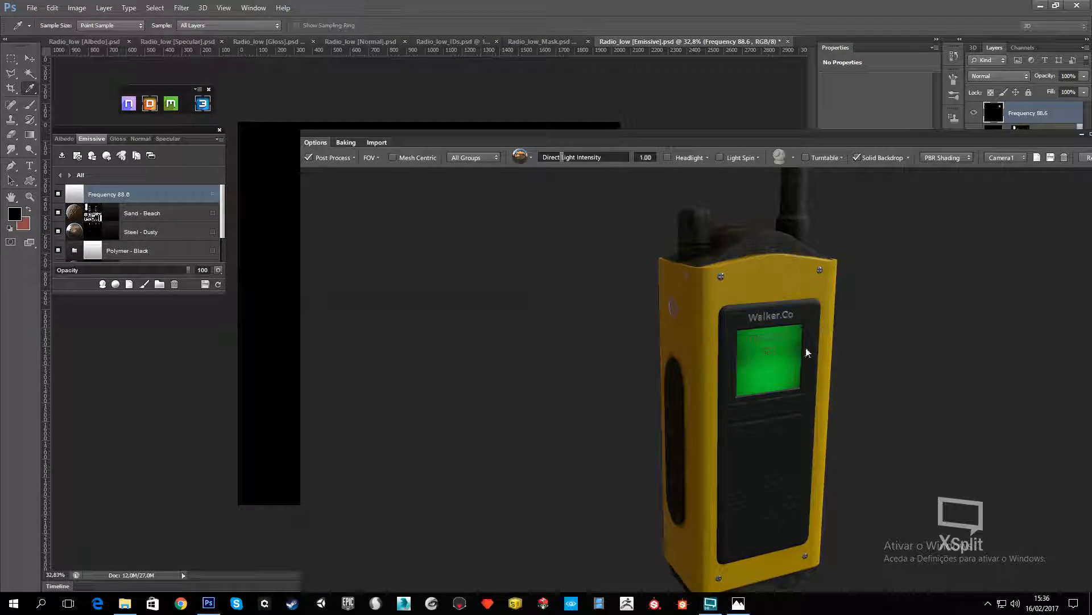
# Examine the glowing screen and the radio's other sides in the 3D preview from several angles and distances
pyautogui.scroll(-4, 807, 351)
pyautogui.moveTo(838, 341); pyautogui.dragTo(764, 367)
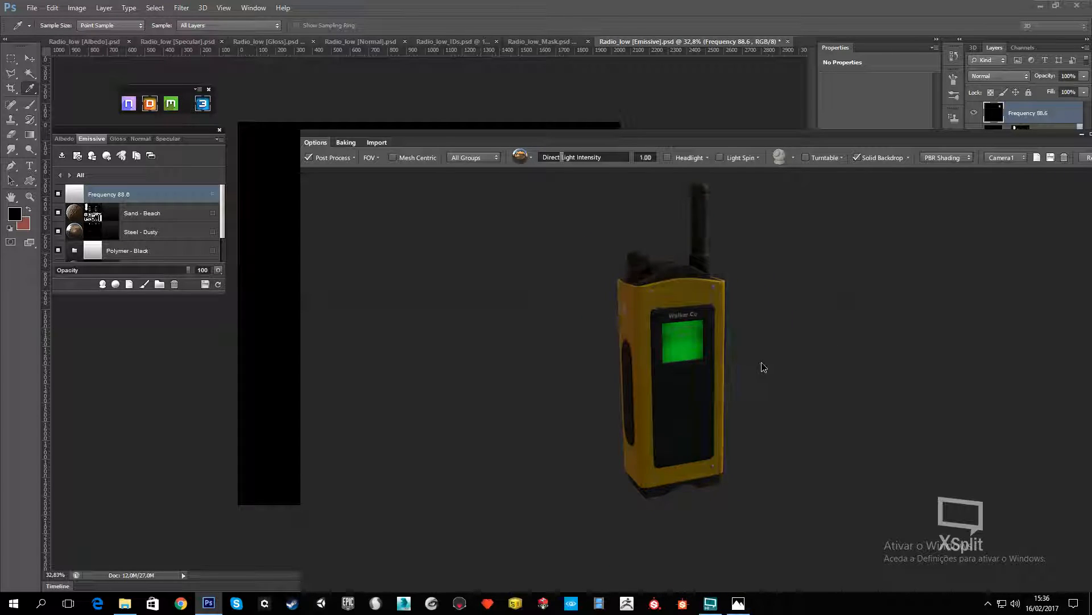
pyautogui.scroll(3, 700, 349)
pyautogui.scroll(-3, 698, 349)
pyautogui.moveTo(697, 349); pyautogui.dragTo(639, 328)
pyautogui.scroll(-3, 836, 368)
pyautogui.scroll(4, 750, 348)
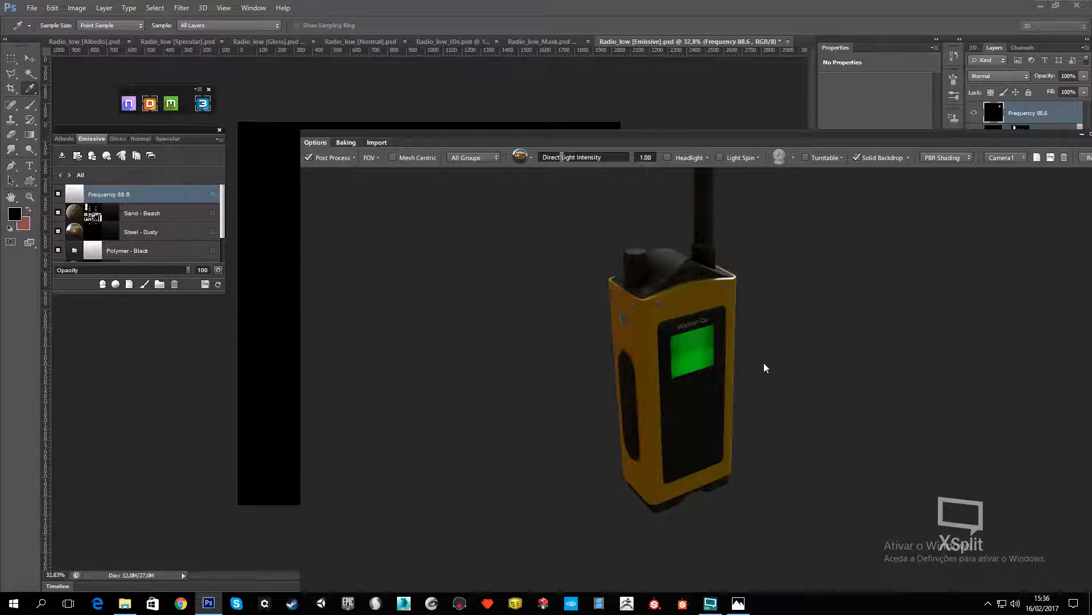
pyautogui.moveTo(764, 368); pyautogui.dragTo(727, 395)
pyautogui.scroll(-3, 817, 358)
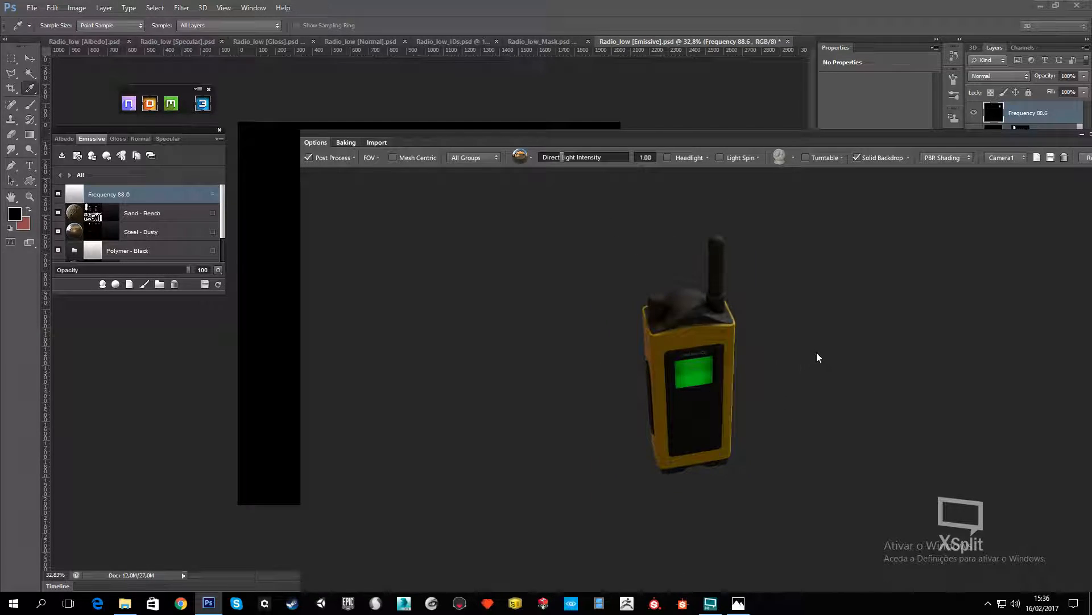
pyautogui.moveTo(817, 358); pyautogui.dragTo(777, 378)
pyautogui.moveTo(742, 140); pyautogui.dragTo(583, 77)
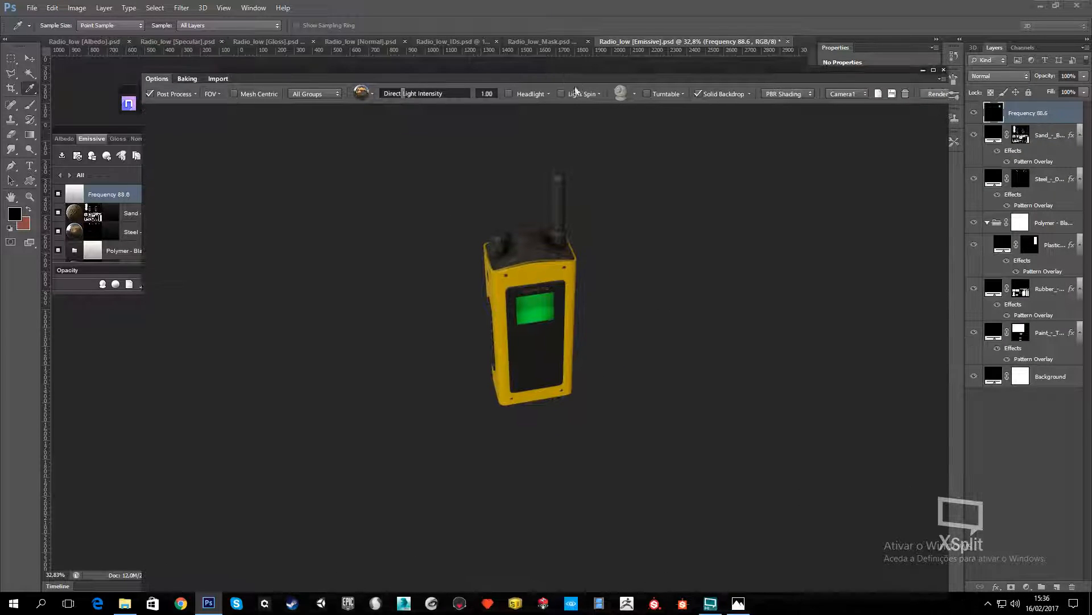
pyautogui.moveTo(619, 351); pyautogui.dragTo(455, 291)
pyautogui.scroll(2, 456, 290)
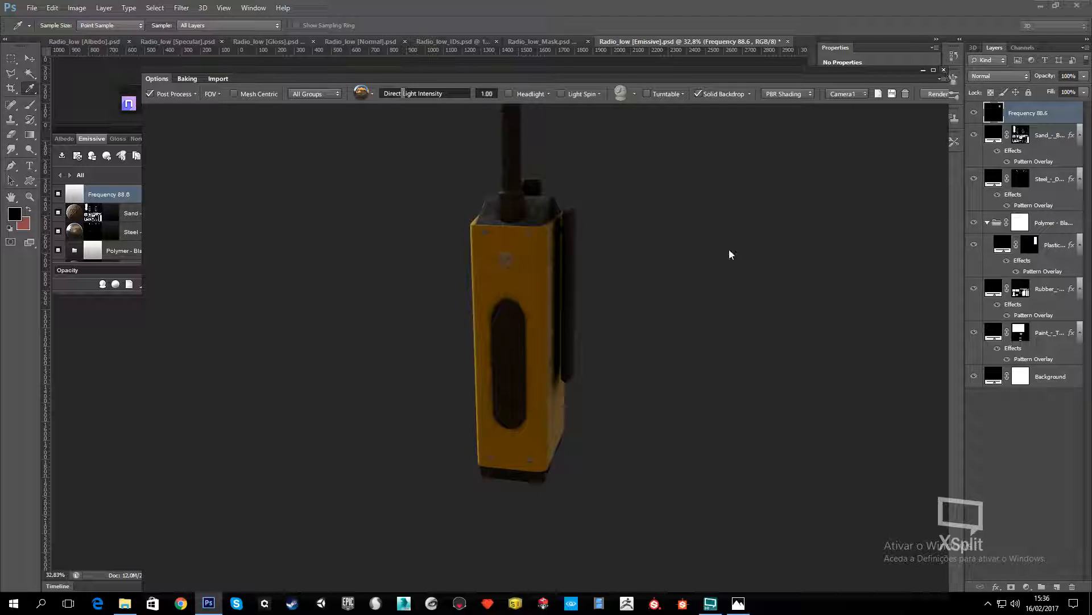
# Close the 3D preview, quit Photoshop without saving the open map documents, and close the Toorganize folder window
pyautogui.press('Escape')
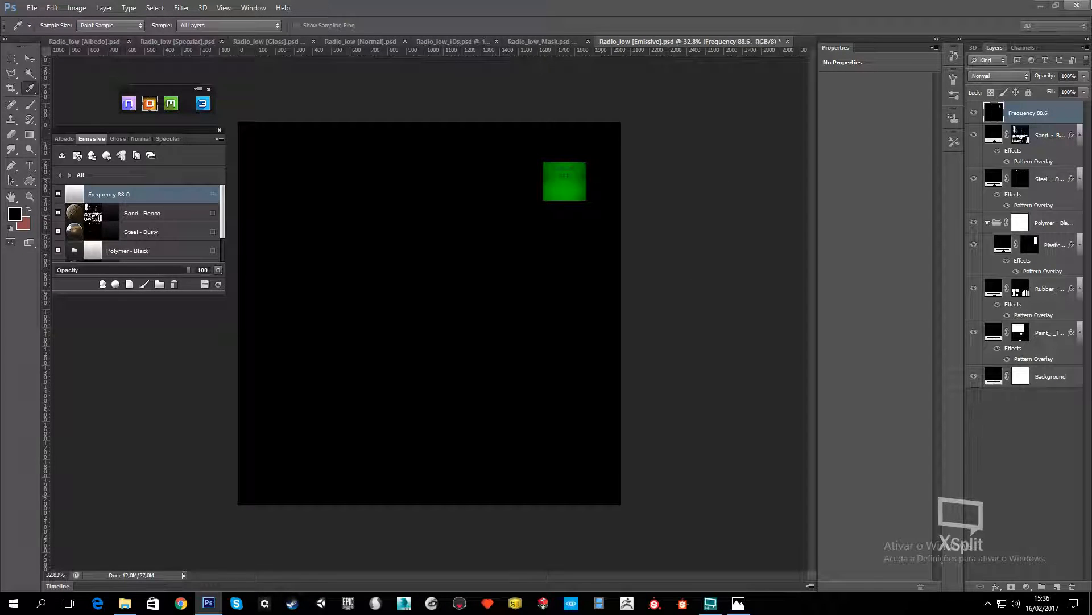
pyautogui.hotkey('ctrl', 'q')
pyautogui.click(547, 230)
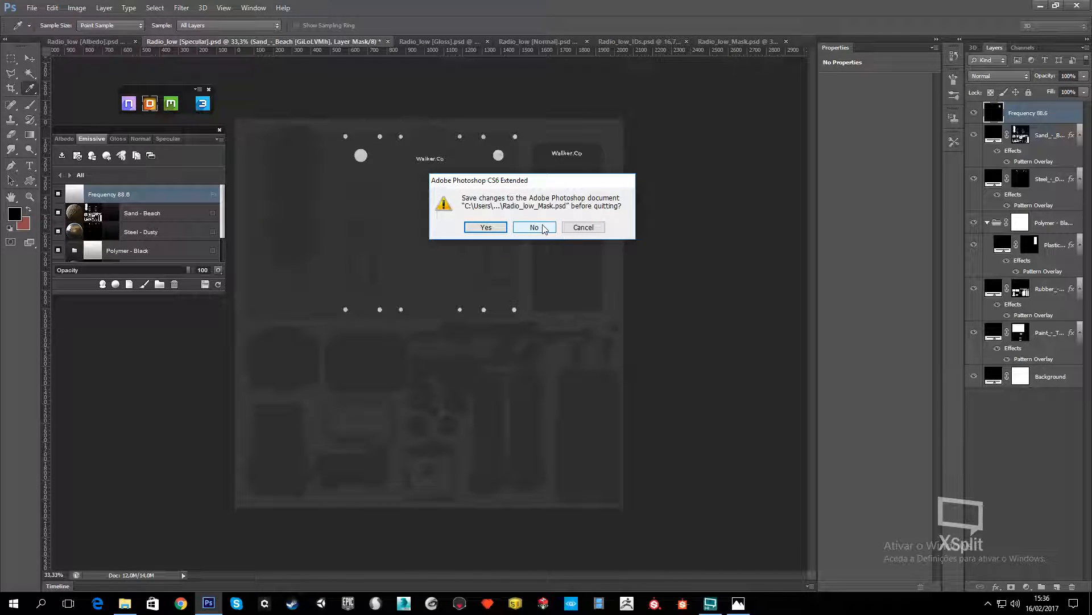
pyautogui.click(542, 228)
pyautogui.click(542, 228)
pyautogui.click(542, 227)
pyautogui.click(543, 227)
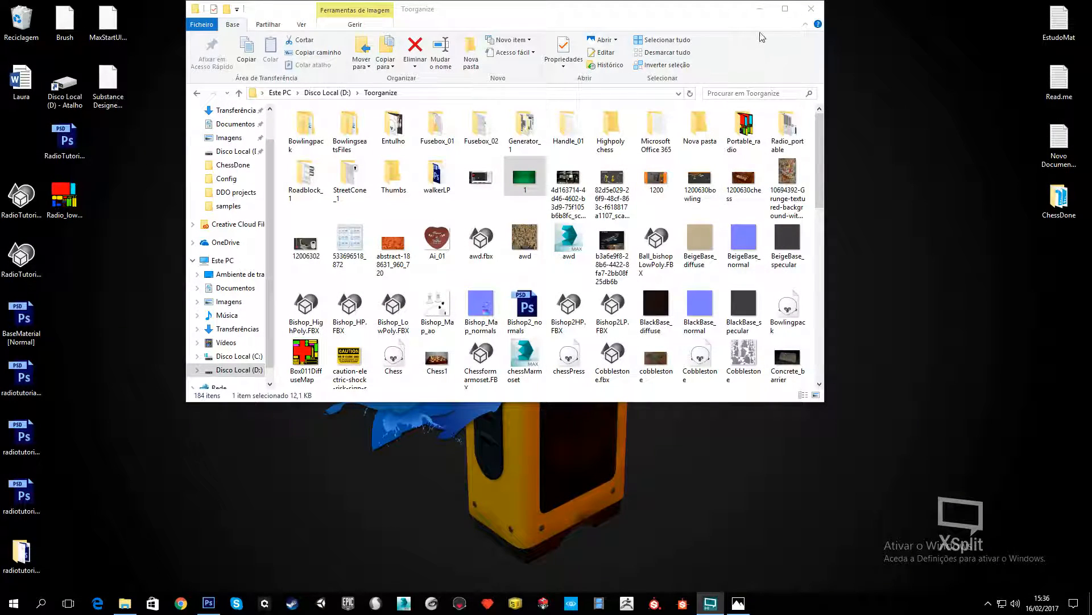
pyautogui.click(819, 10)
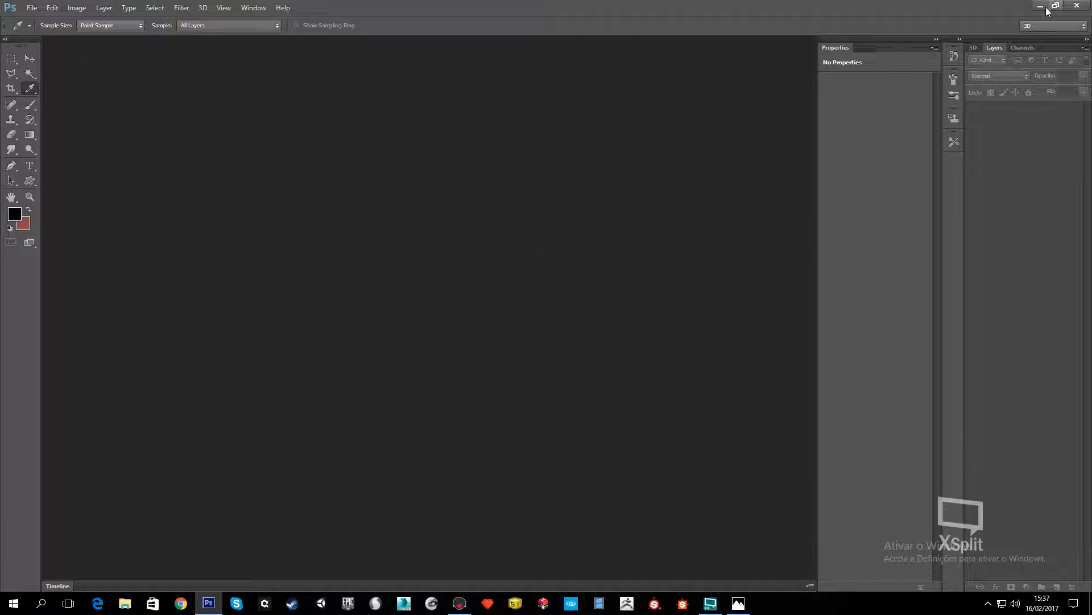
pyautogui.click(1077, 7)
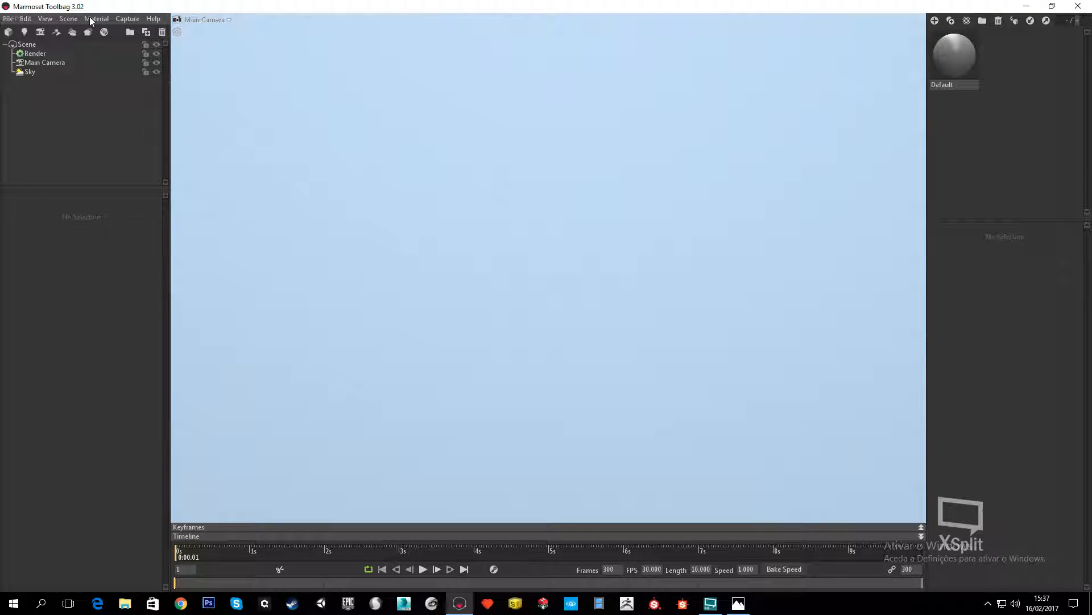
# In Marmoset Toolbag, light the scene with the Museum sky from the Sky Browser
pyautogui.click(68, 19)
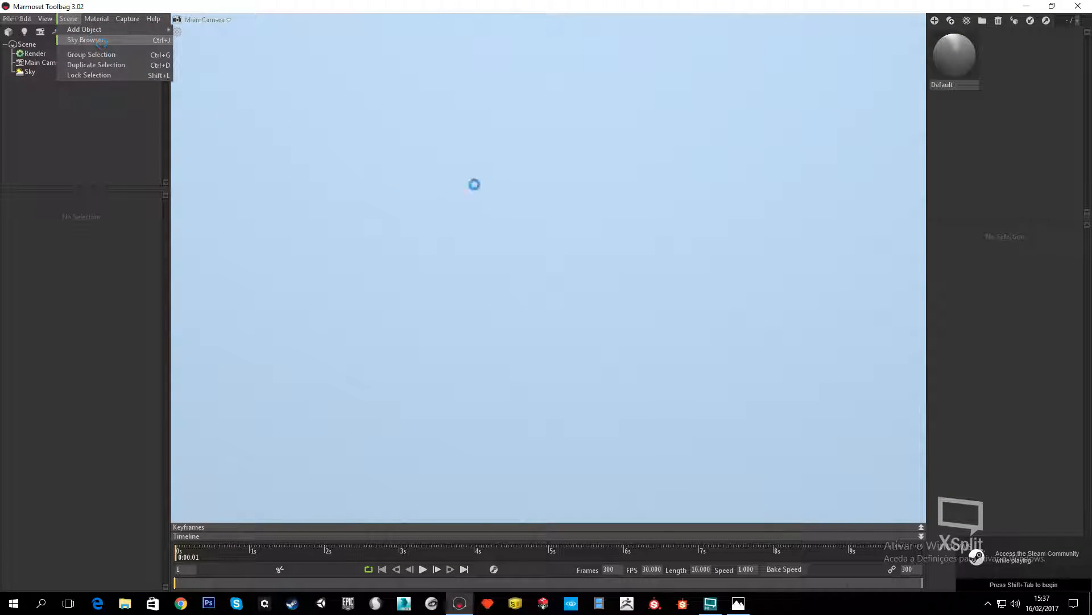
pyautogui.click(86, 40)
pyautogui.click(365, 555)
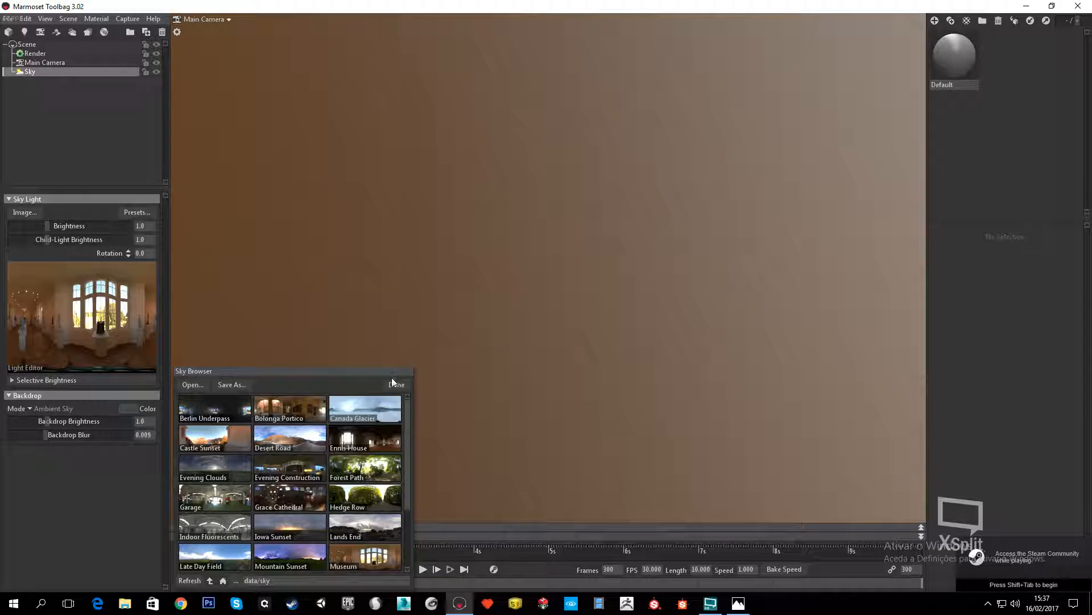
pyautogui.click(400, 388)
pyautogui.click(347, 145)
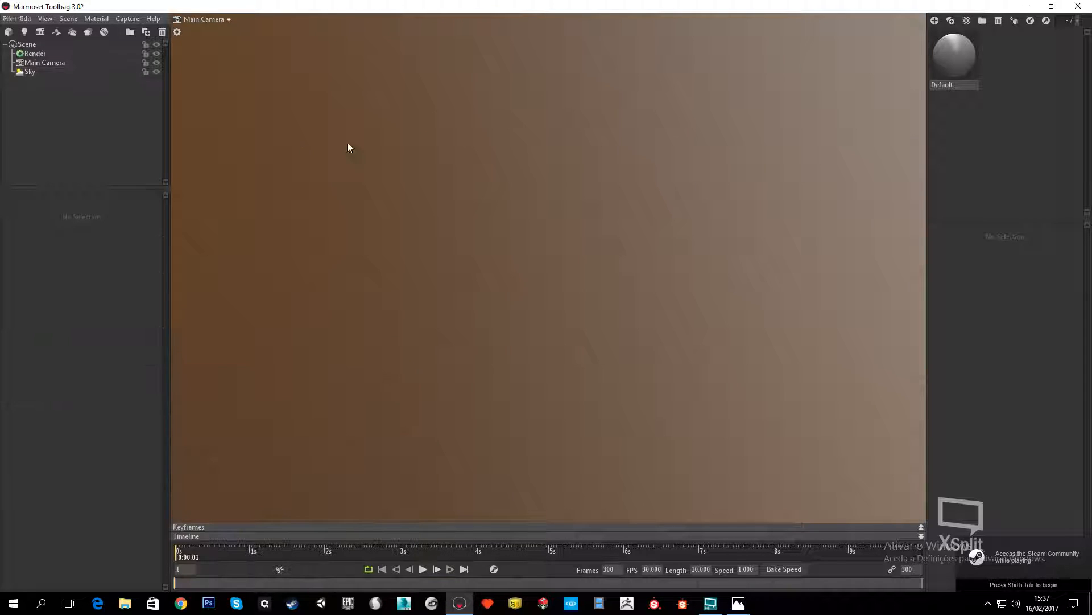
# Minimize Marmoset Toolbag and delete the radio tutorial files and folder from the desktop
pyautogui.click(1030, 6)
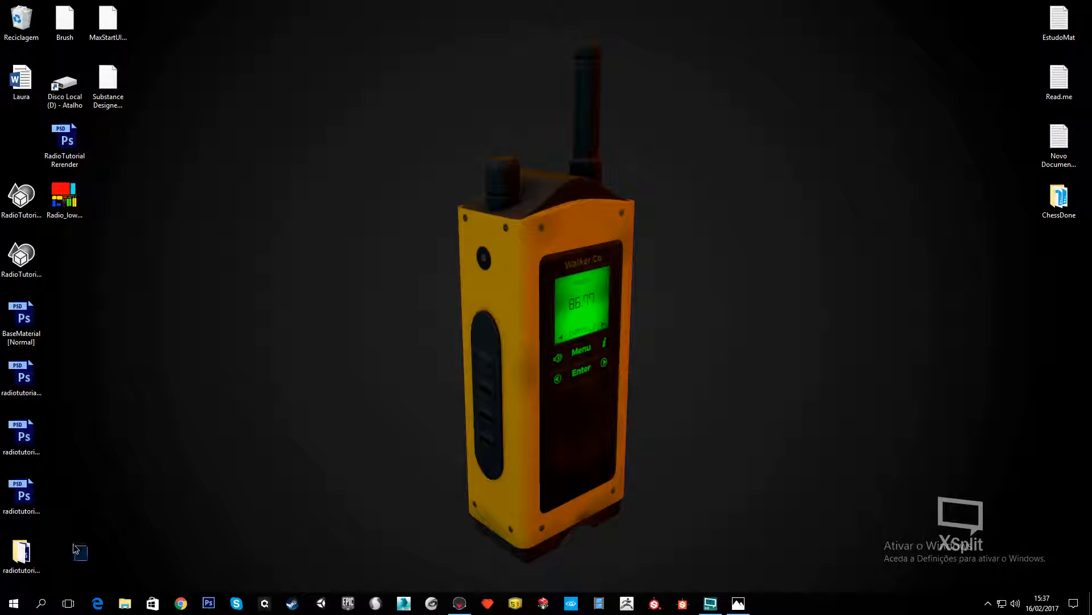
pyautogui.moveTo(74, 547); pyautogui.dragTo(7, 157)
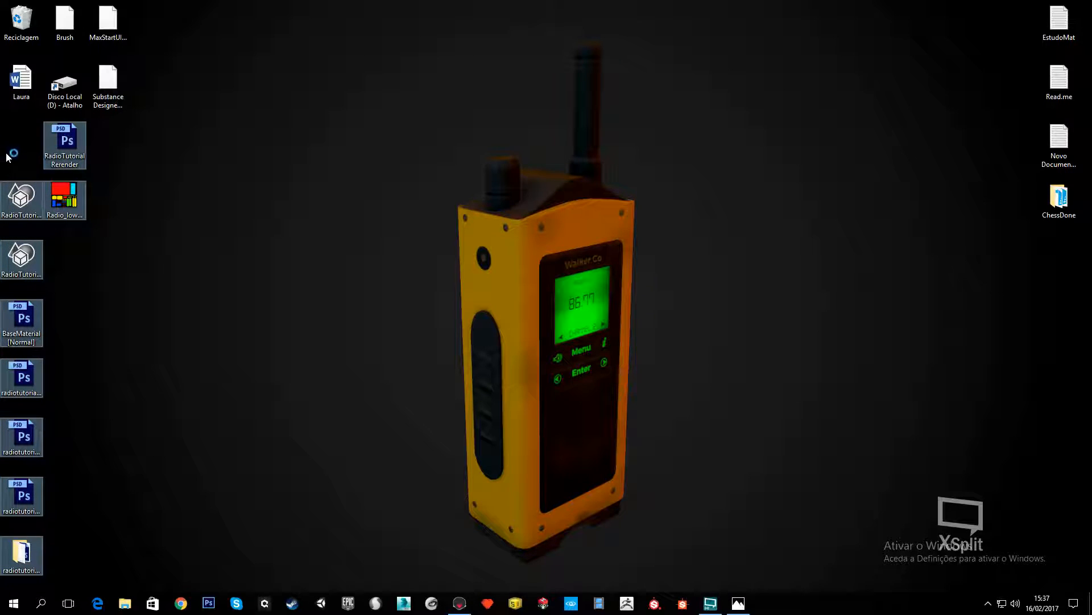
pyautogui.press('Delete')
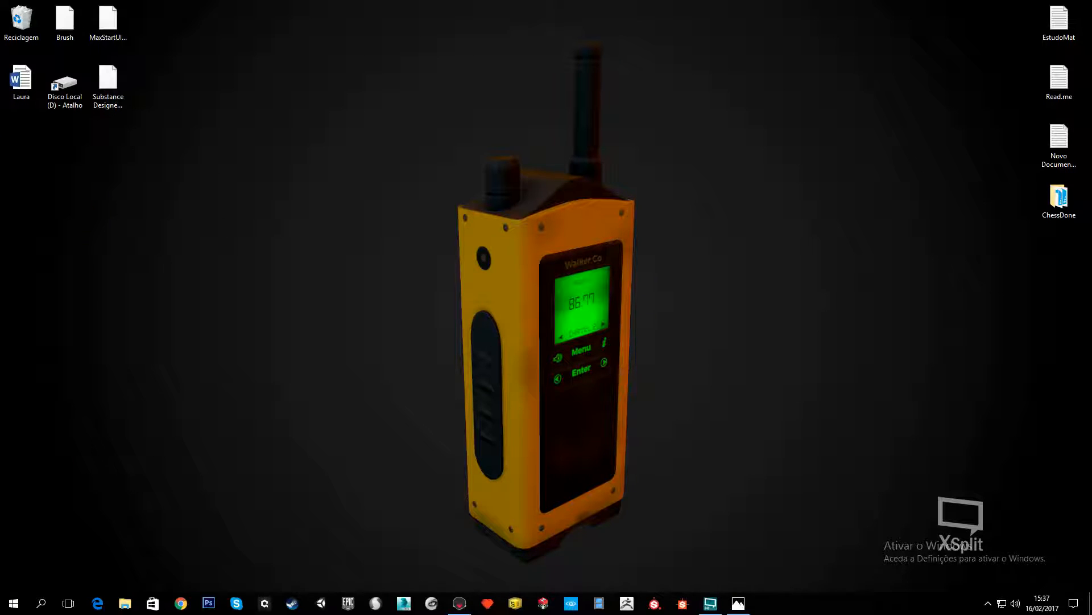
# Open the Portable_radio folder in DDO projects on drive D and import Radio_low.FBX into the Marmoset Toolbag scene
pyautogui.doubleClick(64, 85)
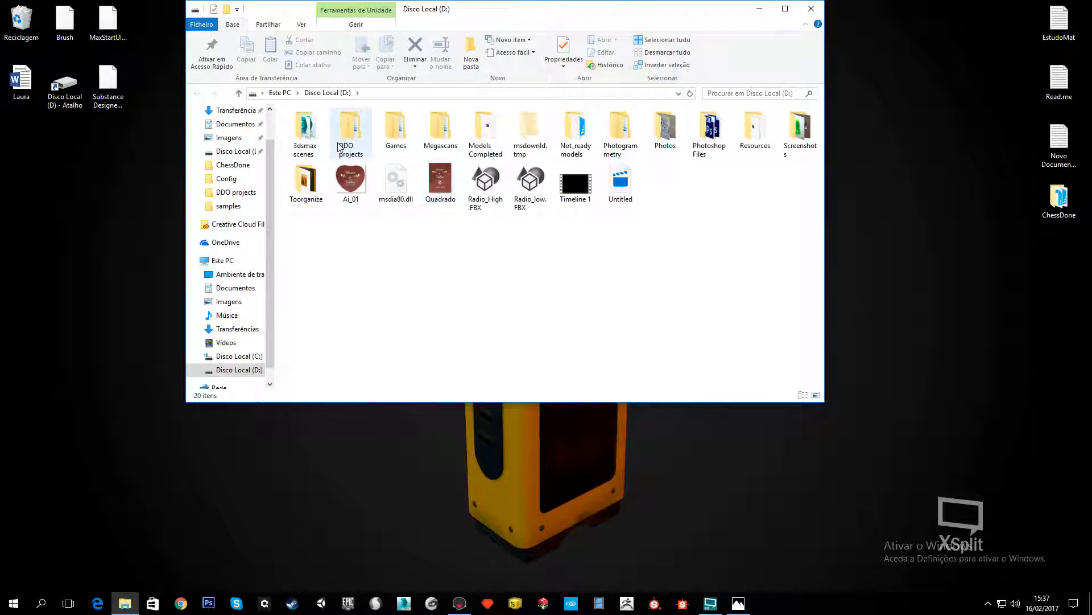
pyautogui.doubleClick(348, 132)
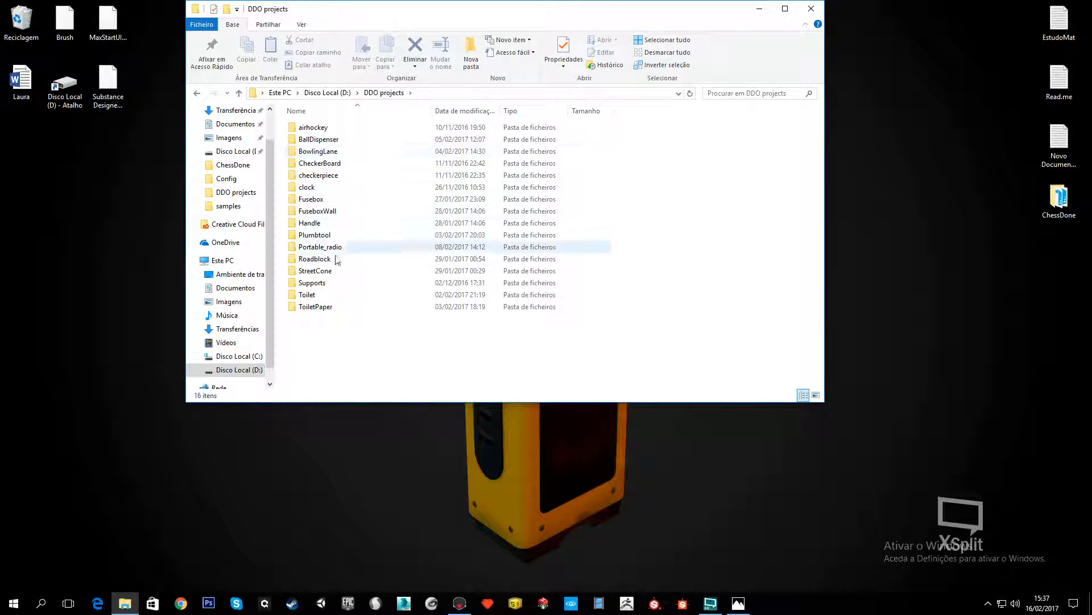
pyautogui.click(337, 248)
pyautogui.doubleClick(338, 248)
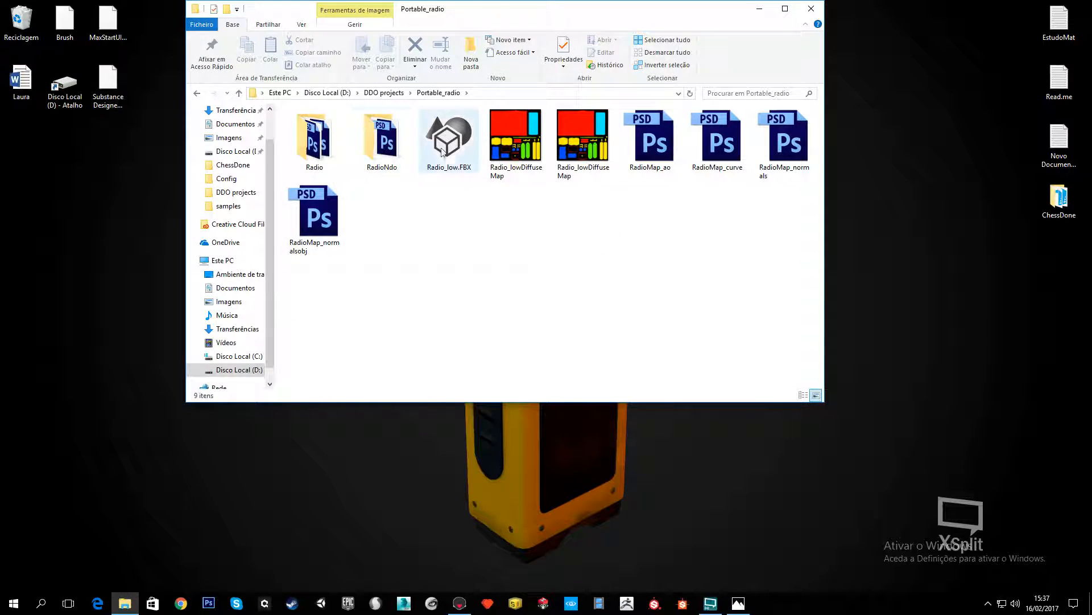
pyautogui.moveTo(449, 143); pyautogui.dragTo(520, 326)
# Assign Radio_low [Normal].psd from the Portable_radio\Radio folder as the Default material's normal map
pyautogui.click(974, 71)
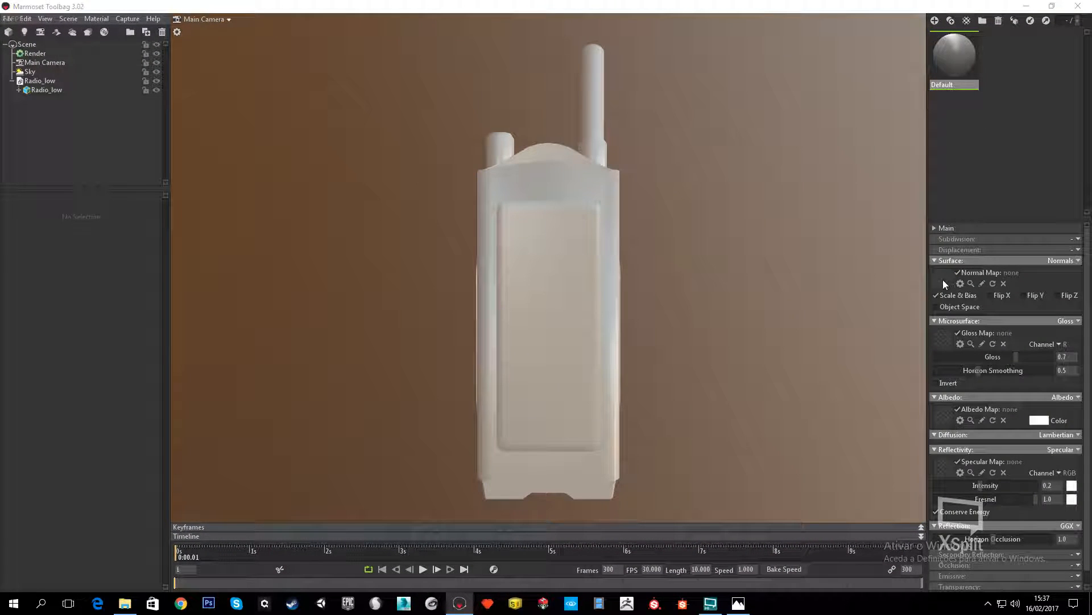
pyautogui.click(944, 279)
pyautogui.doubleClick(208, 128)
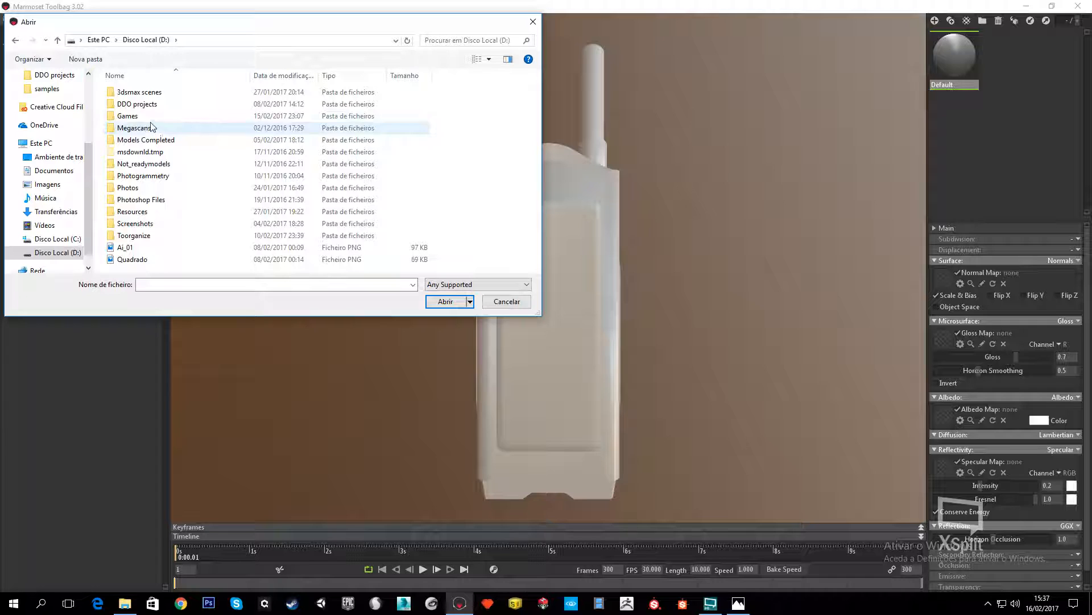
pyautogui.doubleClick(162, 108)
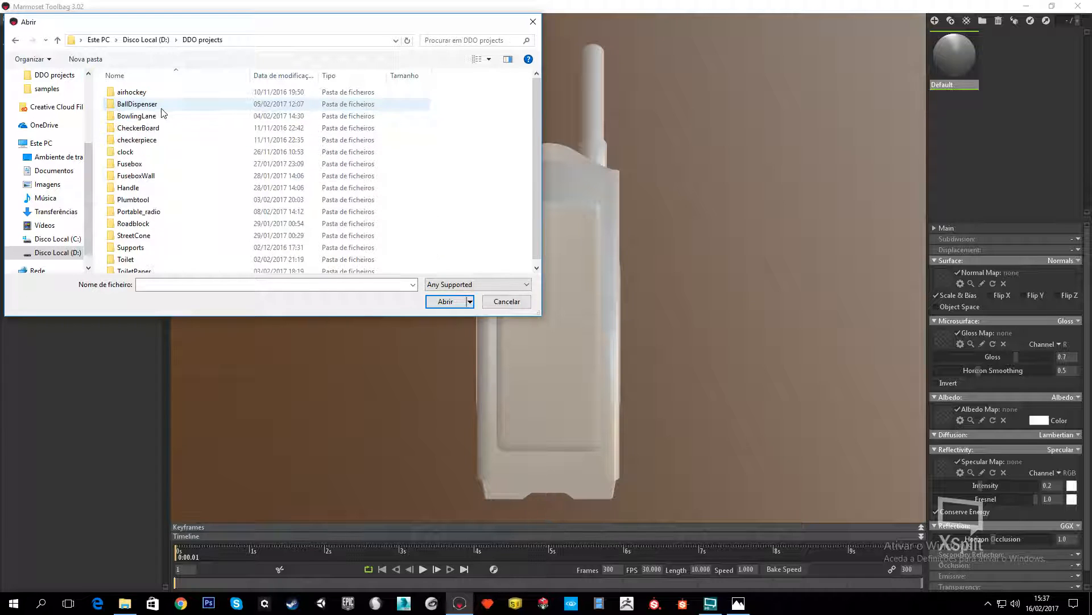
pyautogui.doubleClick(159, 215)
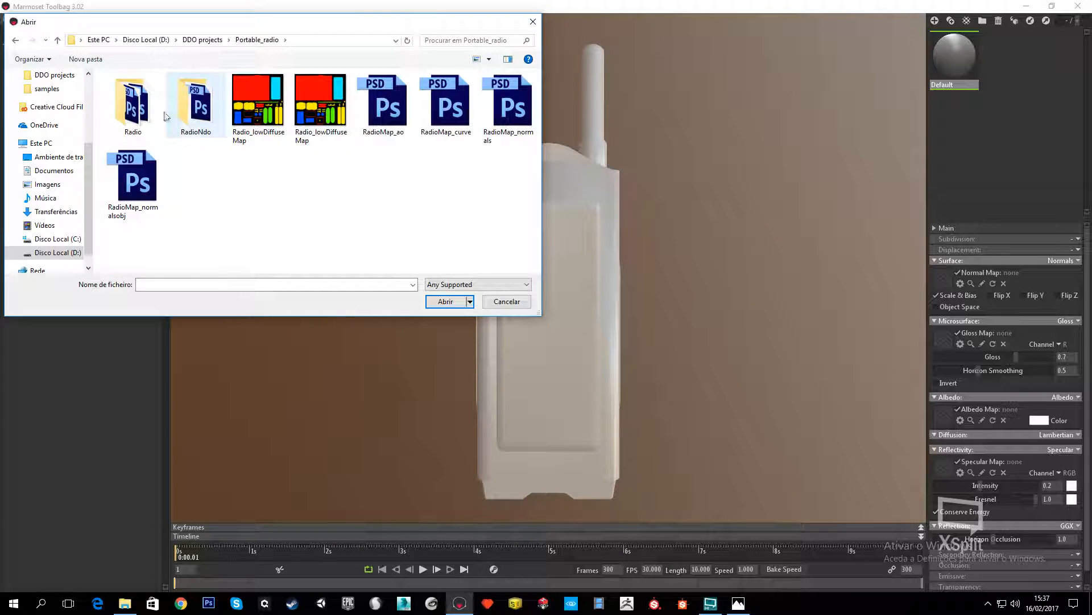
pyautogui.doubleClick(136, 119)
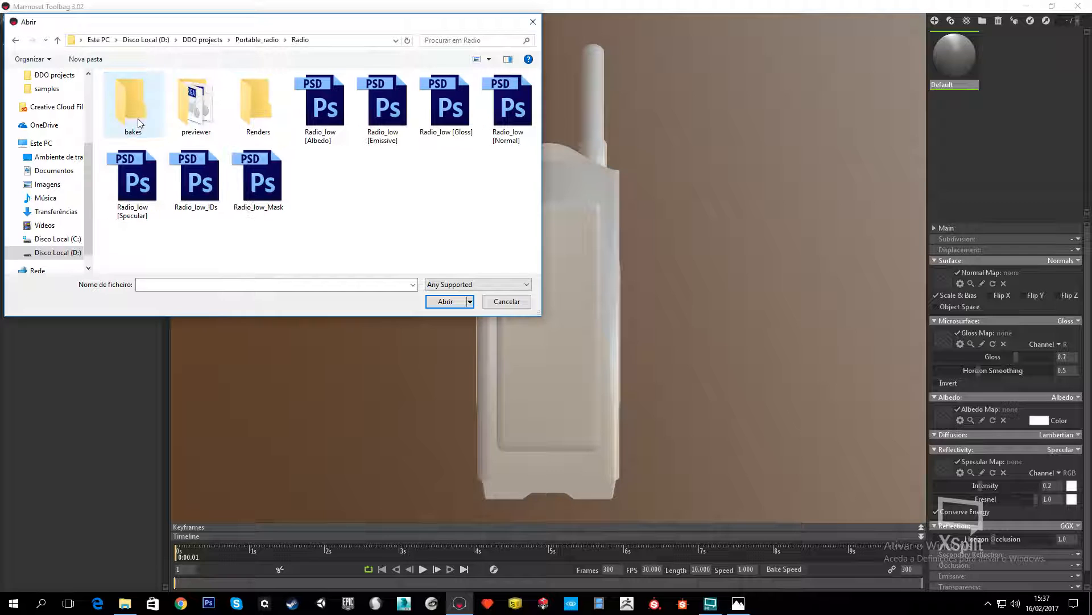
pyautogui.doubleClick(507, 106)
# Assign Radio_low [Gloss], Radio_low [Albedo] and Radio_low [Specular] as the Default material's gloss, albedo and specular maps
pyautogui.click(944, 340)
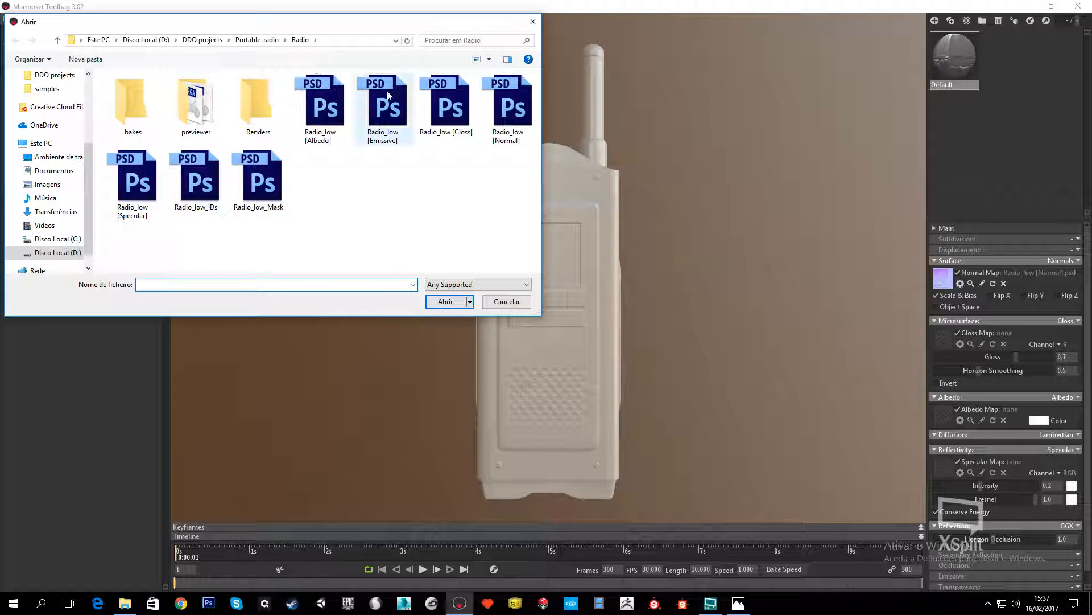
pyautogui.doubleClick(446, 106)
pyautogui.click(943, 416)
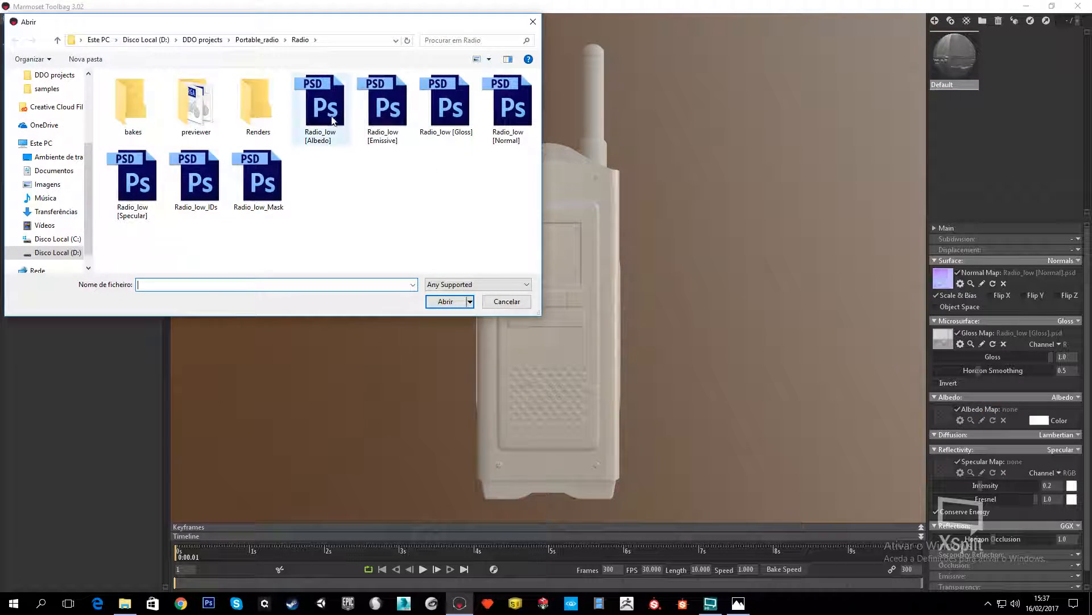
pyautogui.doubleClick(317, 105)
pyautogui.click(936, 473)
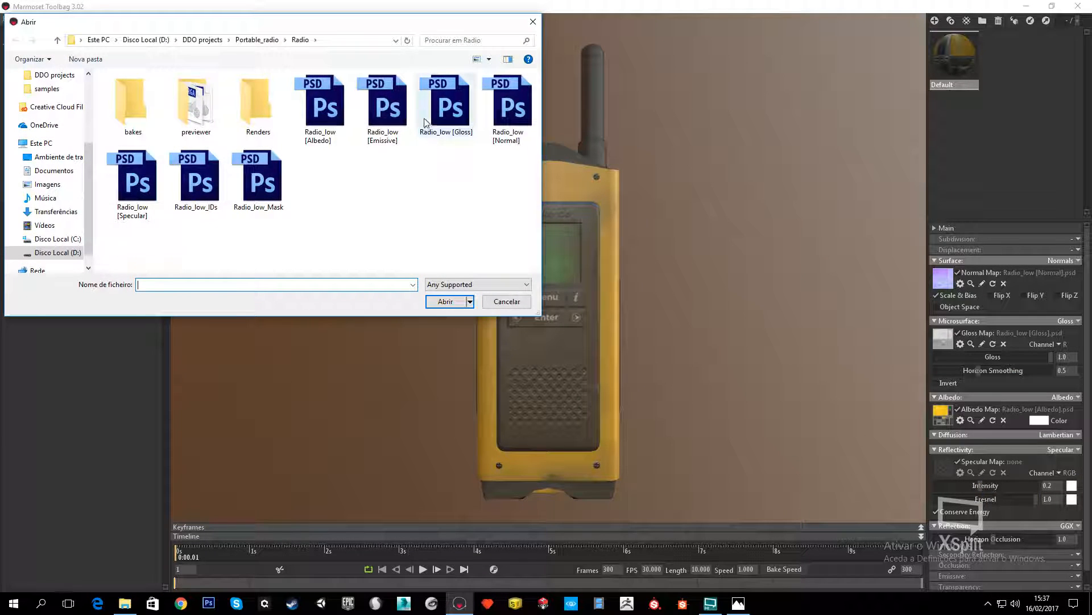
pyautogui.doubleClick(151, 198)
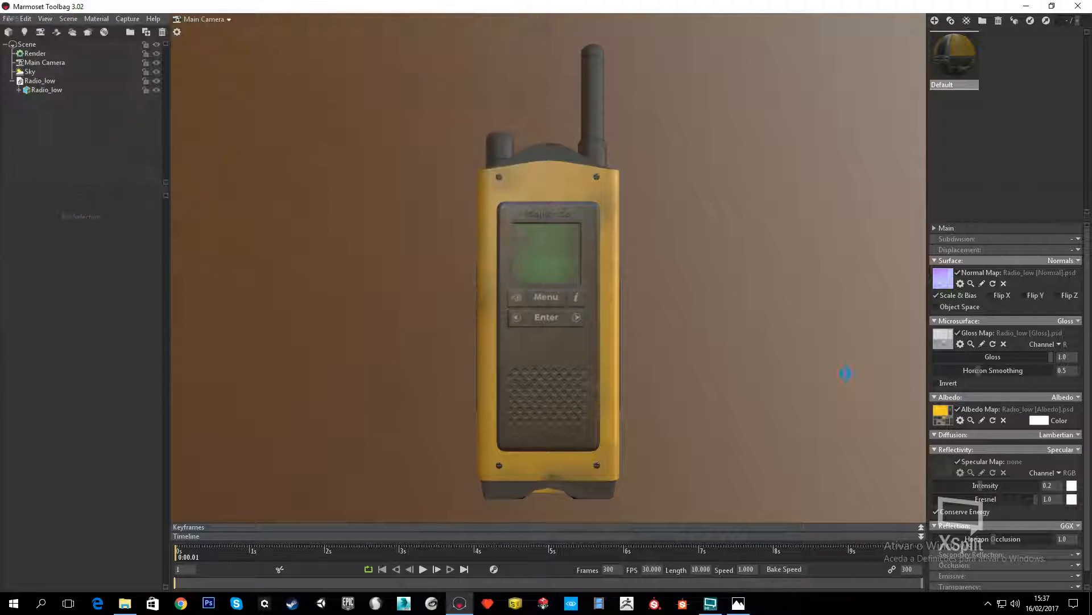
# Enable Occlusion on the Default material and assign _Radio_low_AO from the previewer folder as its occlusion map
pyautogui.scroll(-1, 985, 512)
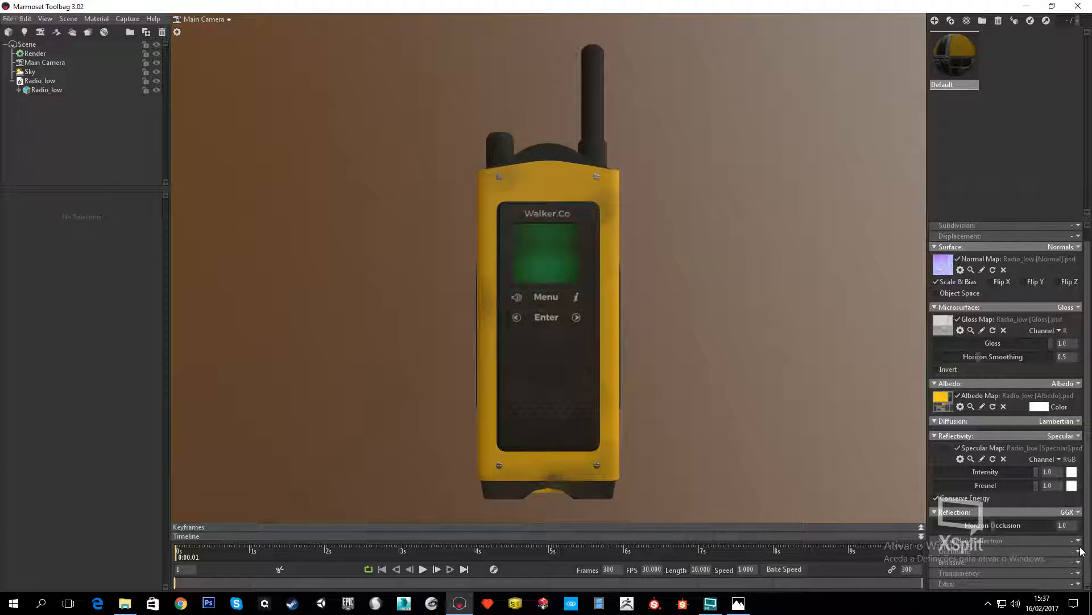
pyautogui.click(1054, 576)
pyautogui.click(944, 569)
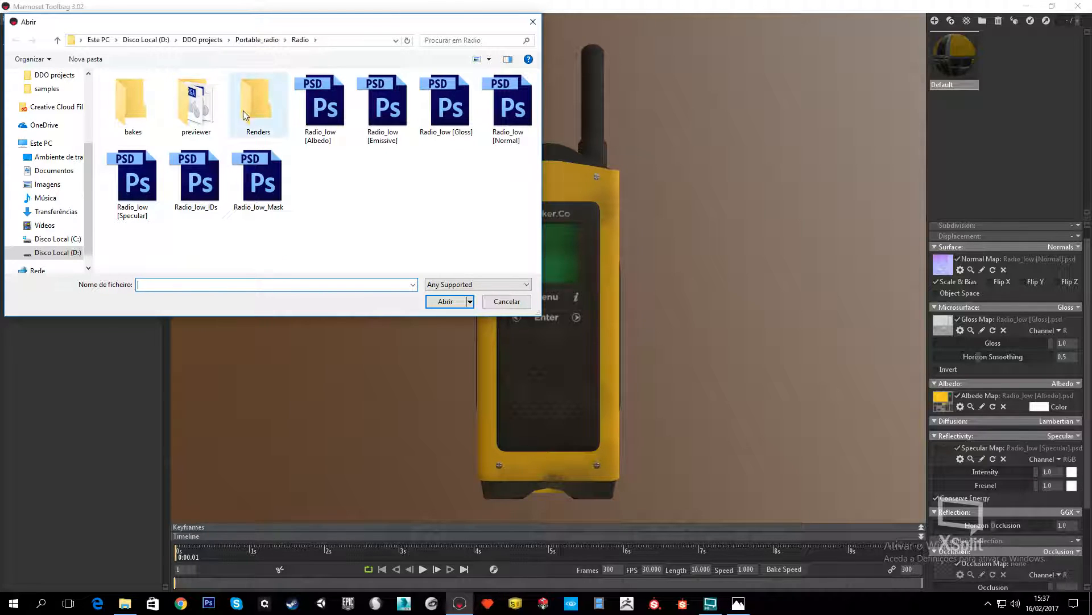
pyautogui.doubleClick(199, 124)
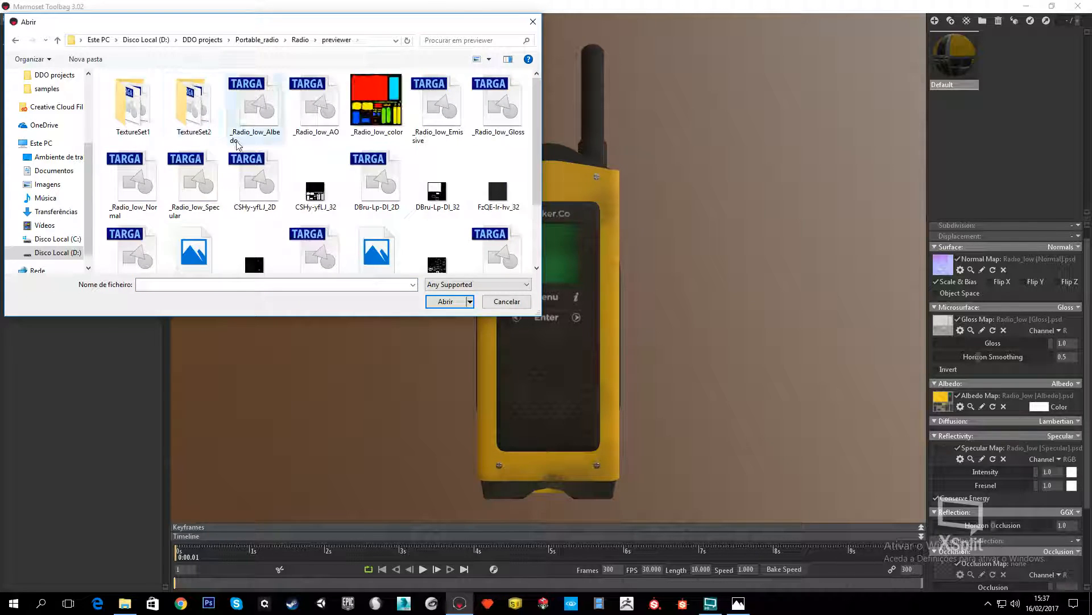
pyautogui.doubleClick(314, 108)
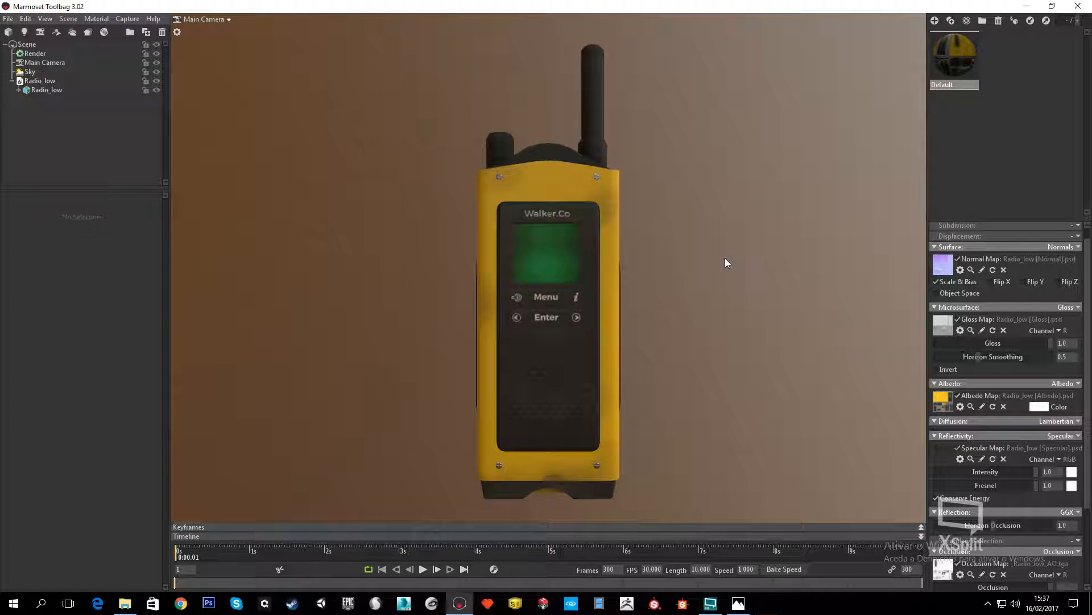
pyautogui.moveTo(569, 208); pyautogui.dragTo(528, 233)
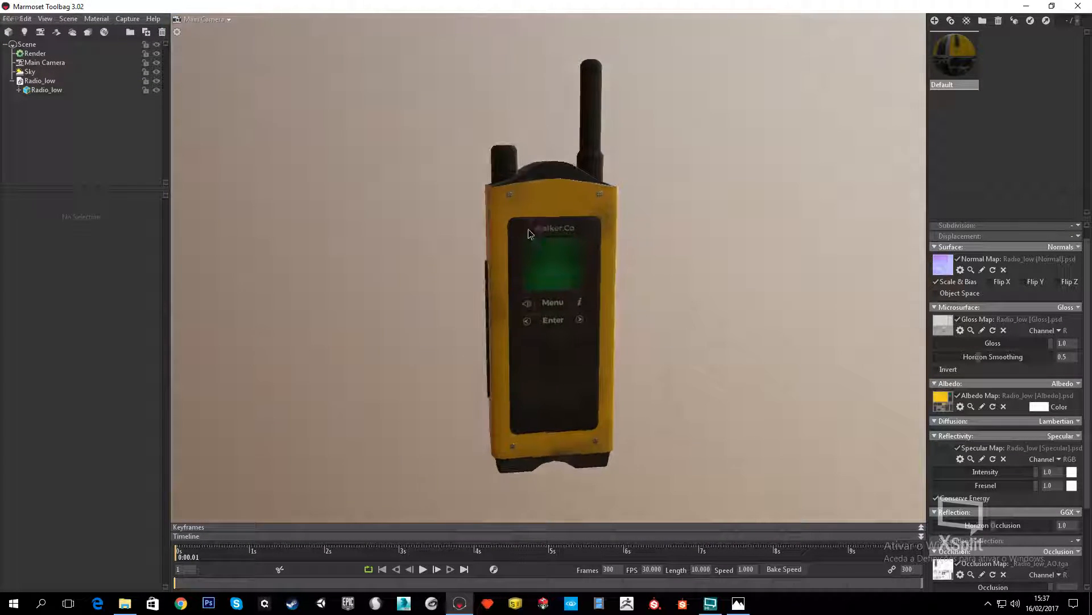
# Enable Emissive on the Default material and assign Radio_low [Emissive] from the Radio folder as its emissive map
pyautogui.scroll(-4, 984, 414)
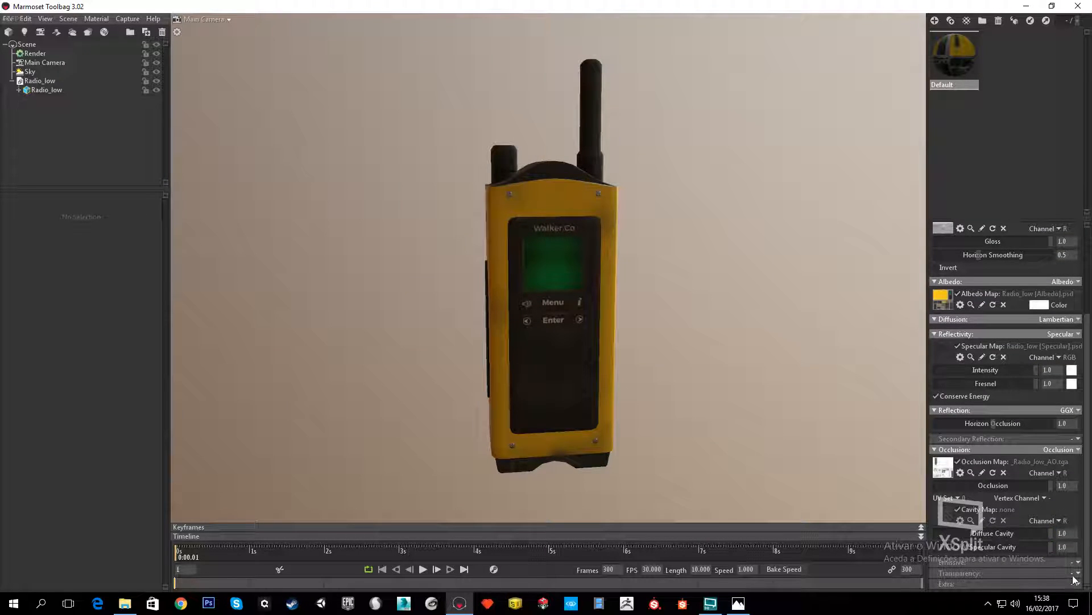
pyautogui.click(1078, 563)
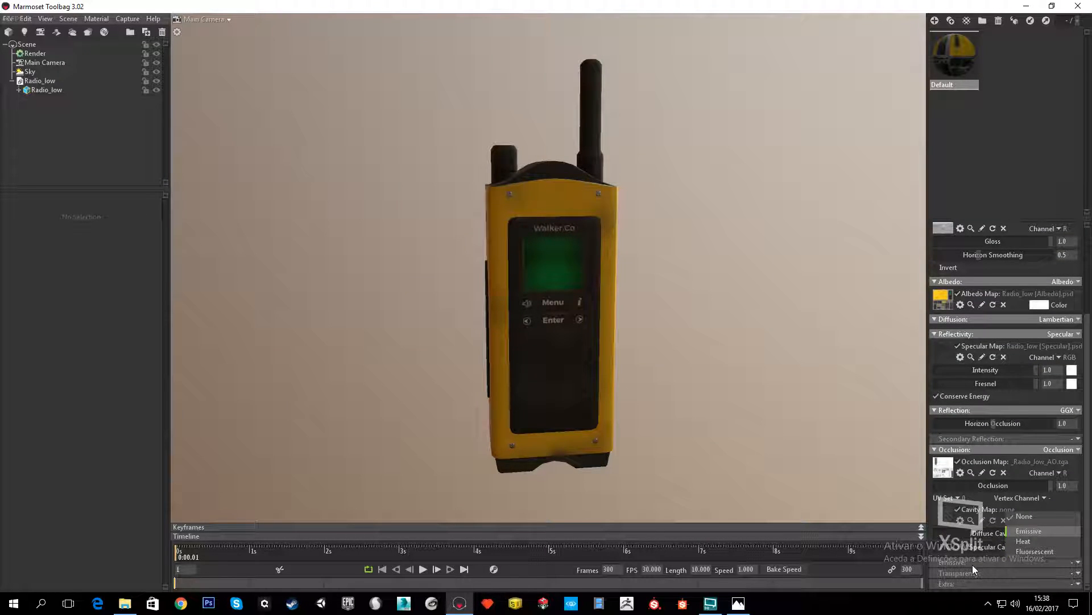
pyautogui.click(947, 579)
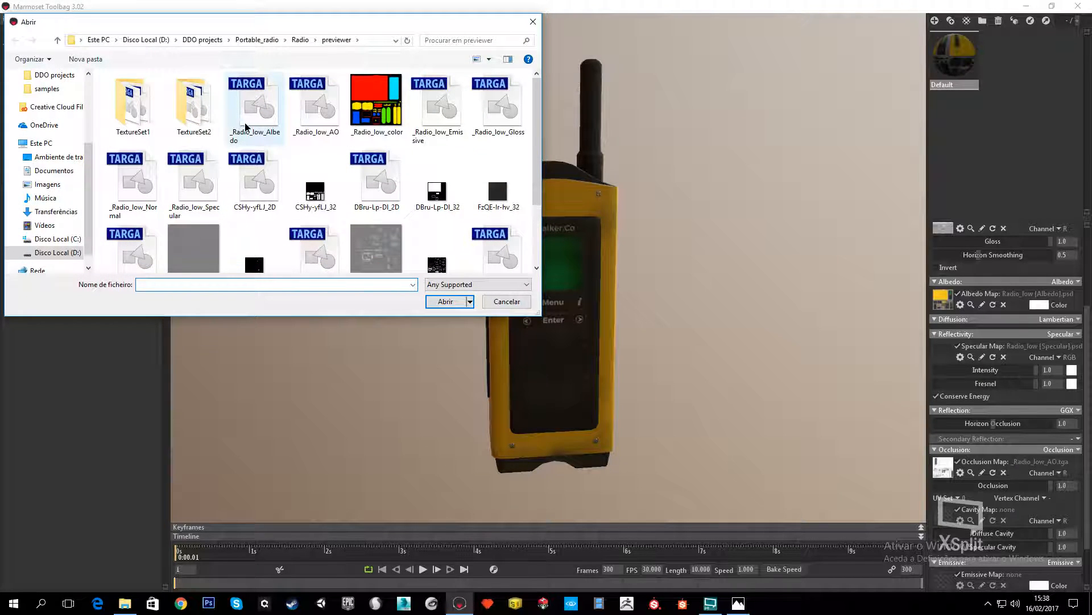
pyautogui.click(301, 40)
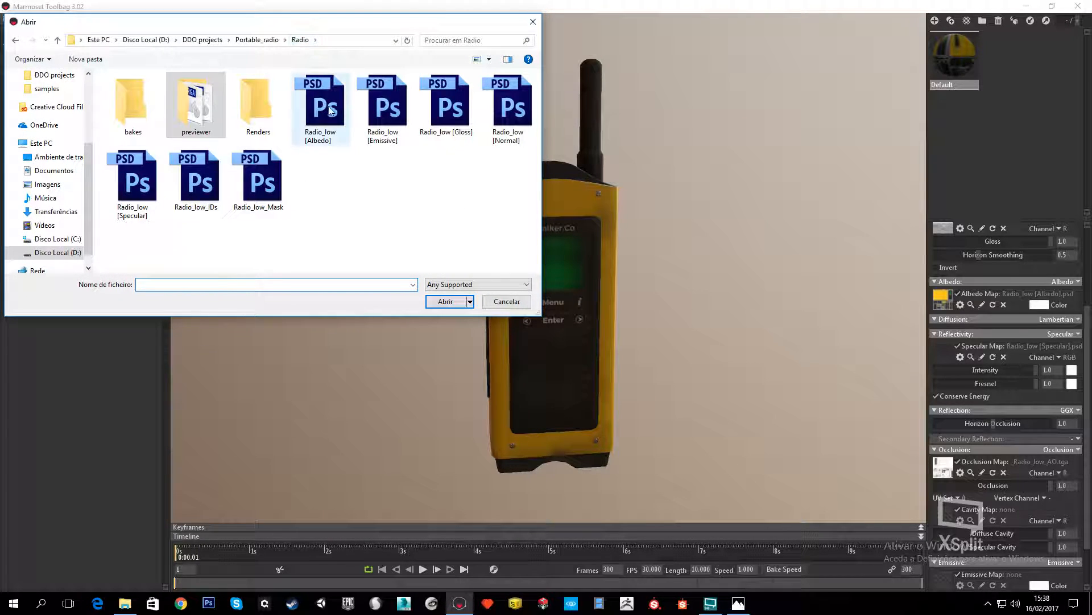
pyautogui.doubleClick(405, 114)
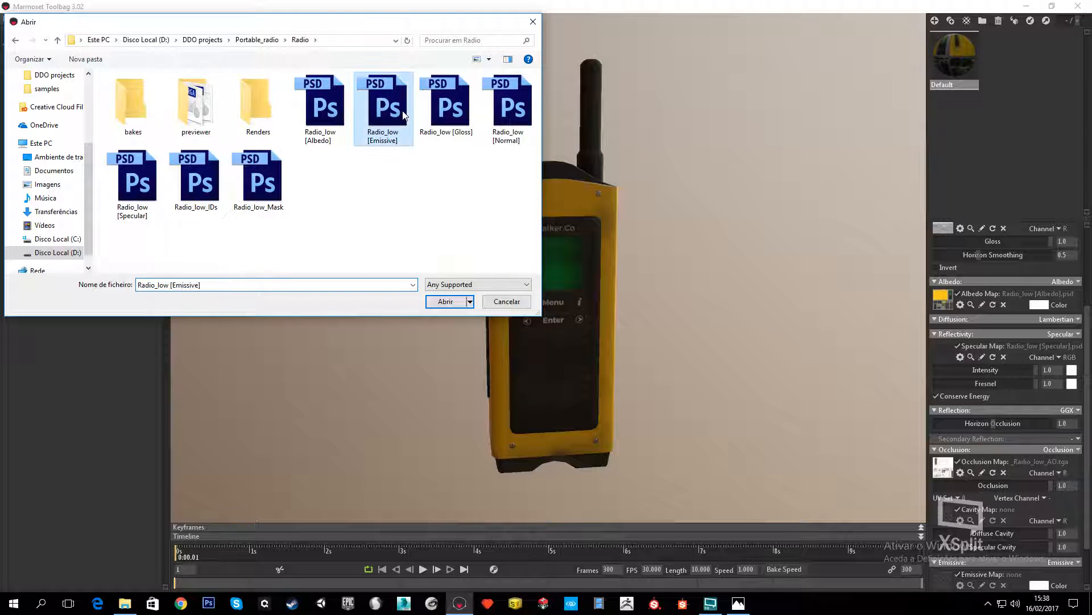
pyautogui.moveTo(688, 277); pyautogui.dragTo(646, 289)
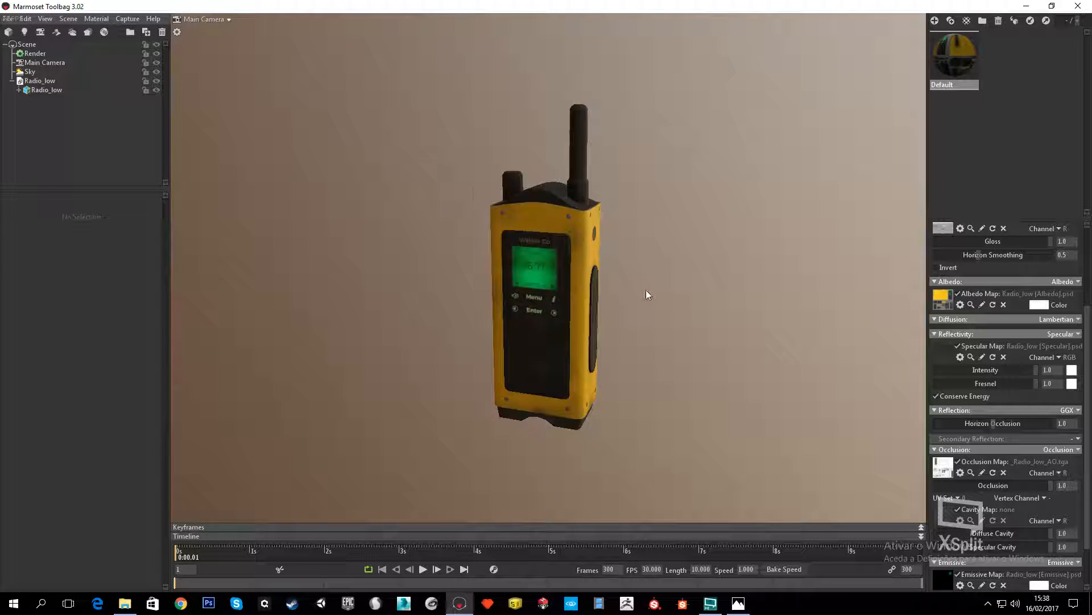
# Try several Sky Browser presets, including Garage and St Nicholas Church, and light the scene with the Smashed Windows sky
pyautogui.click(73, 20)
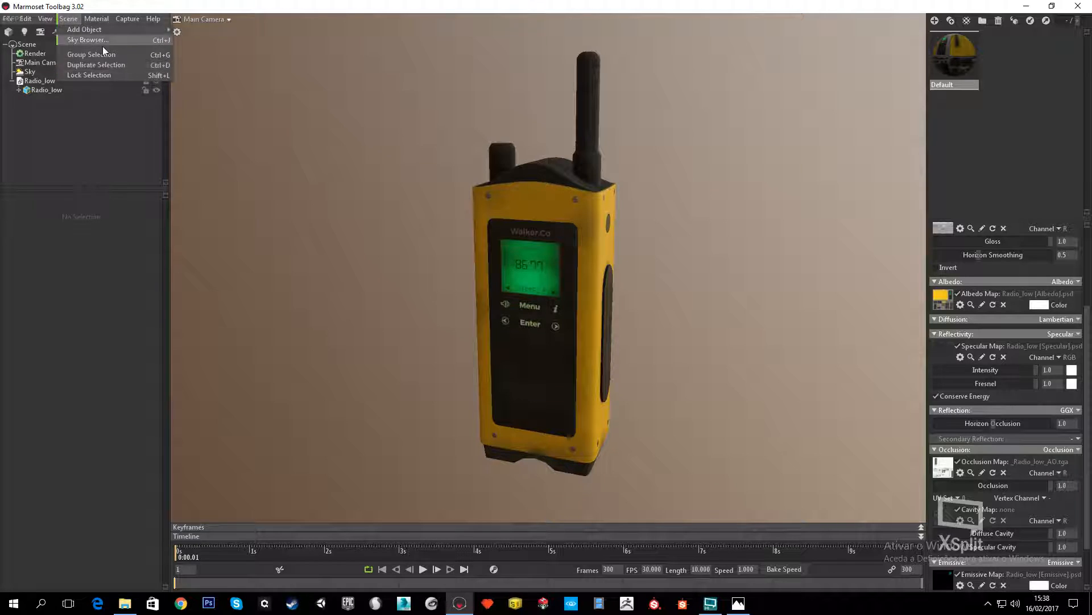
pyautogui.click(103, 38)
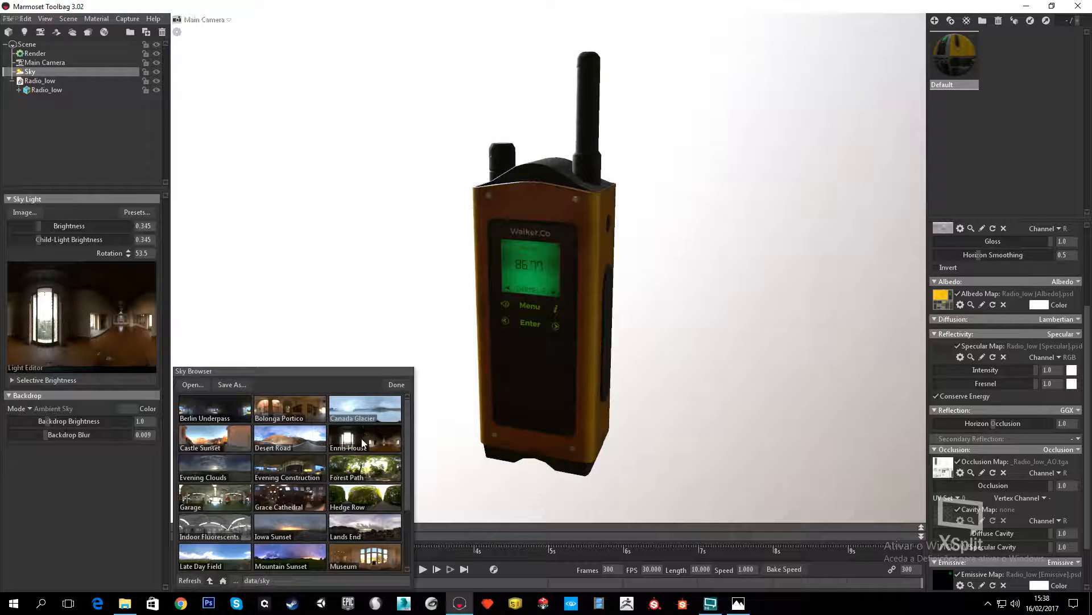
pyautogui.click(222, 504)
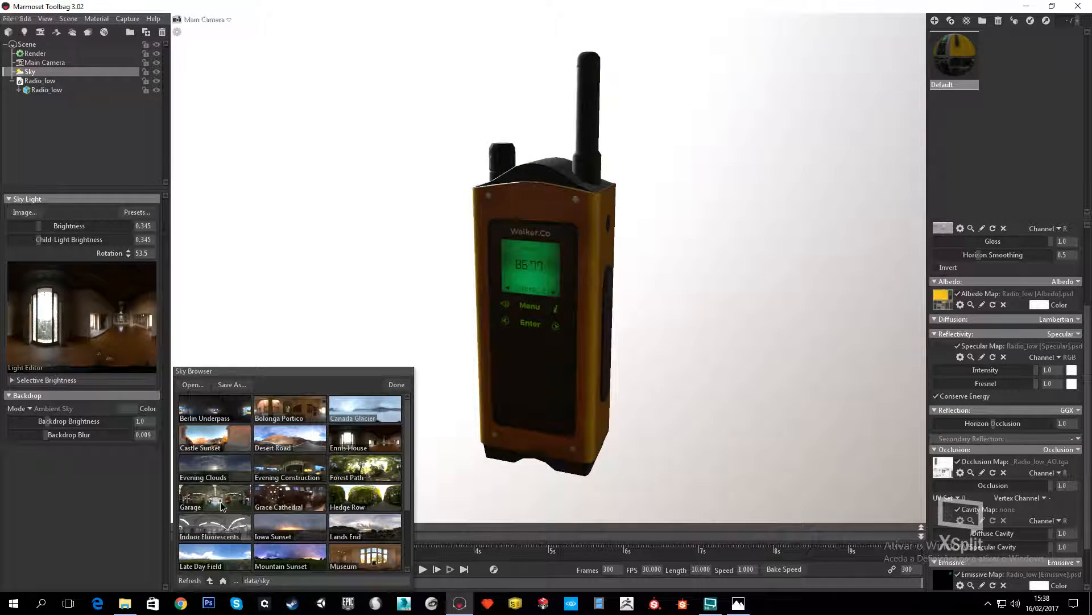
pyautogui.click(280, 510)
pyautogui.click(223, 508)
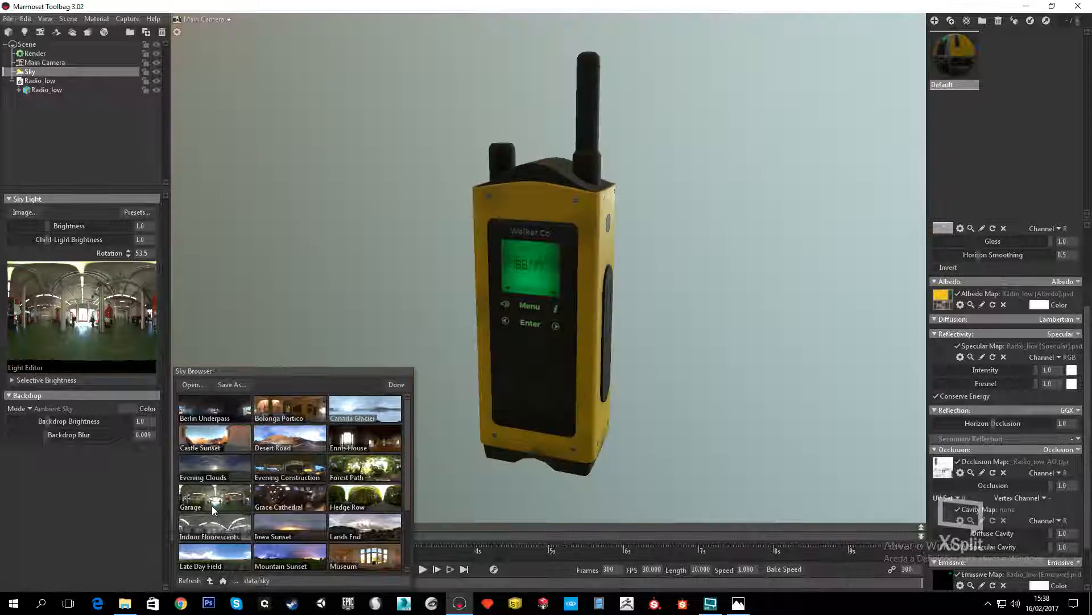
pyautogui.scroll(-3, 272, 514)
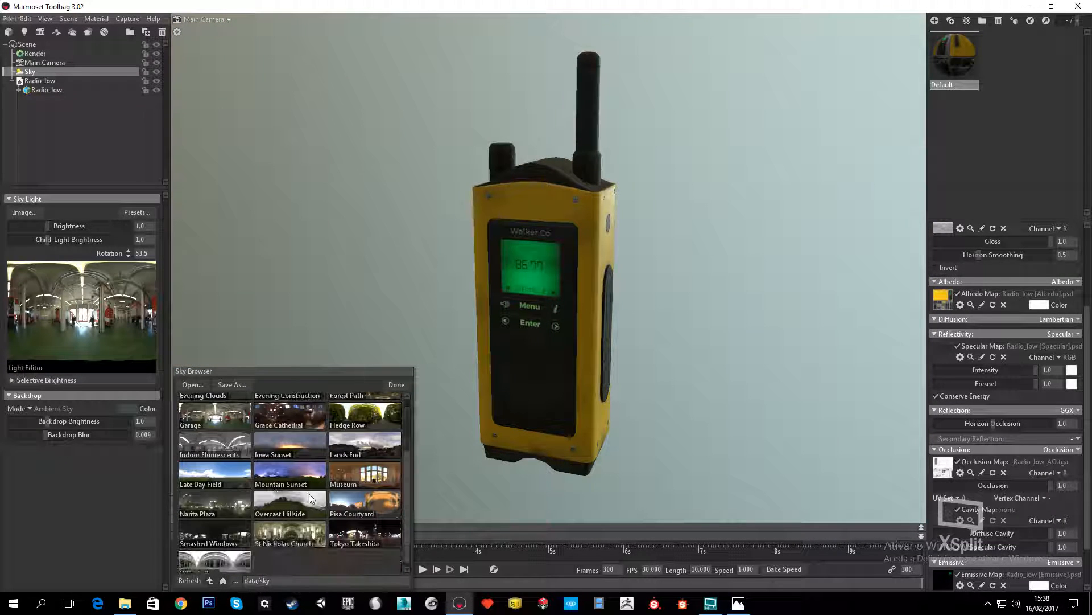
pyautogui.click(356, 506)
pyautogui.click(355, 537)
pyautogui.click(259, 542)
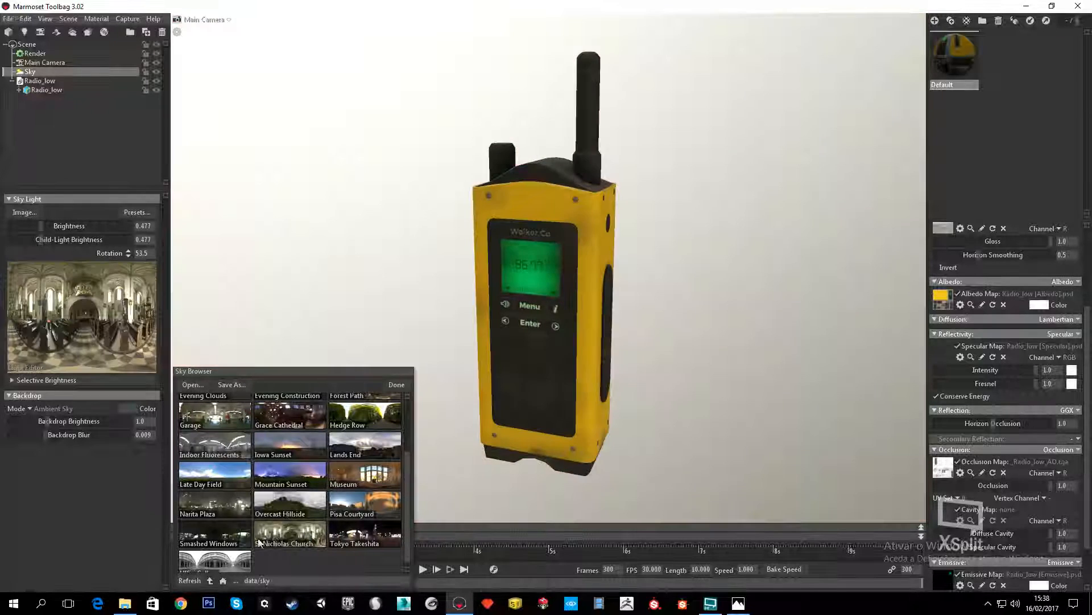
pyautogui.click(236, 539)
pyautogui.click(391, 386)
pyautogui.click(607, 344)
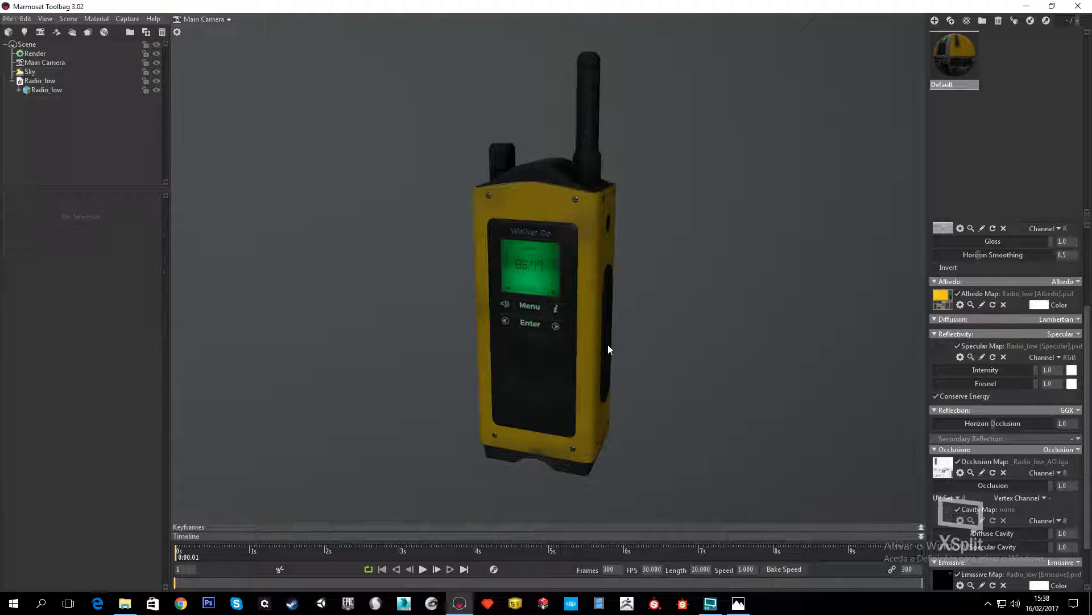
# Adjust the emissive intensity of the Default material and check the radio's glowing display from different angles
pyautogui.moveTo(650, 252); pyautogui.dragTo(630, 346)
pyautogui.scroll(3, 669, 290)
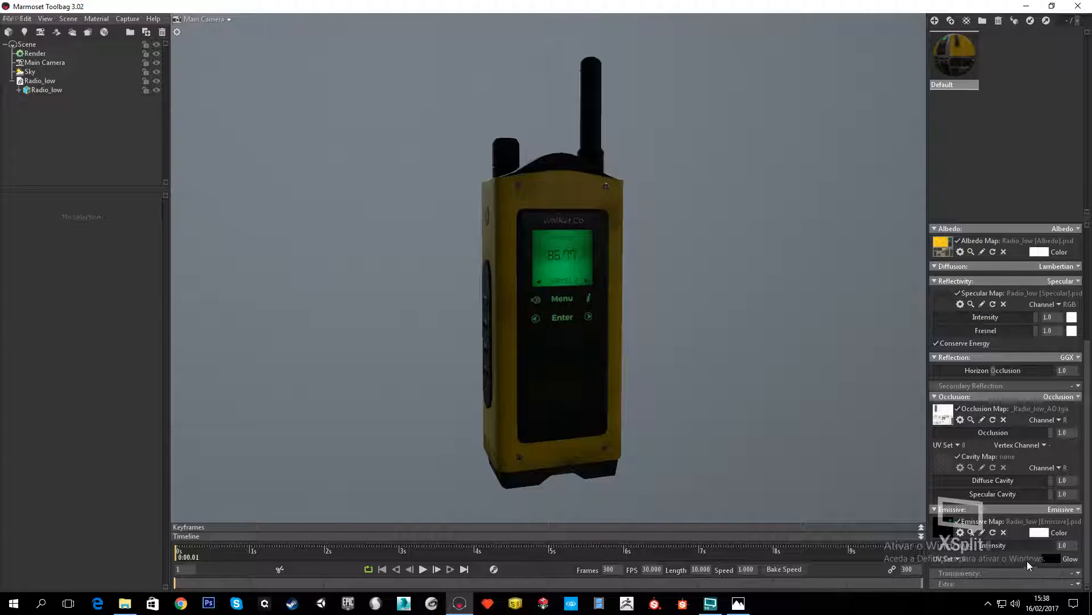
pyautogui.moveTo(992, 546)
pyautogui.mouseDown()
pyautogui.moveTo(1027, 547)
pyautogui.moveTo(895, 551)
pyautogui.moveTo(989, 538)
pyautogui.mouseUp()
pyautogui.moveTo(787, 363); pyautogui.dragTo(881, 292)
# Minimize Marmoset Toolbag and close the Portable_radio folder window
pyautogui.click(1036, 6)
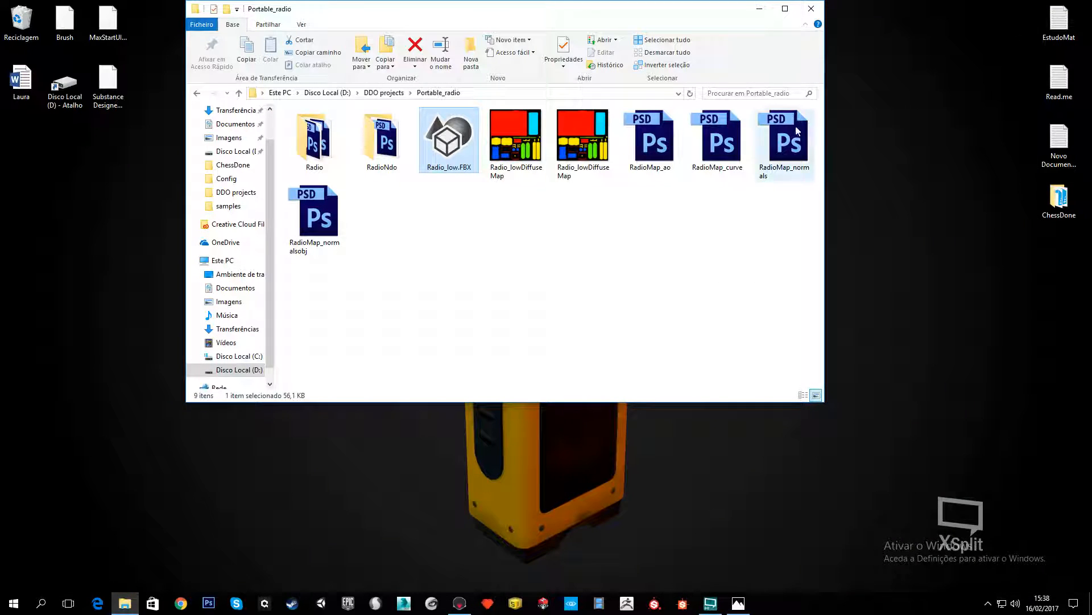
pyautogui.click(811, 10)
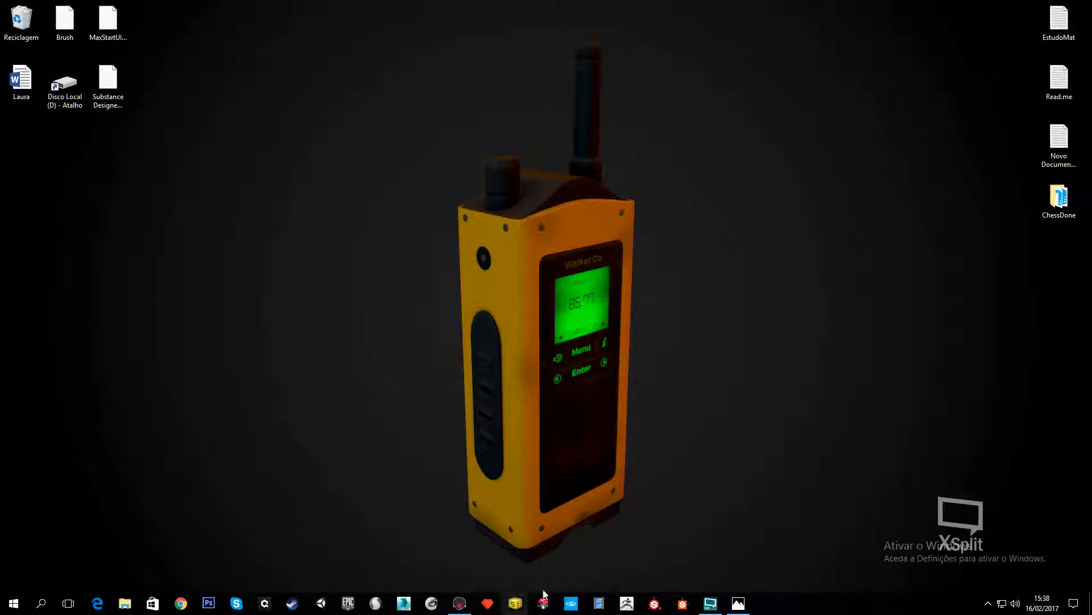